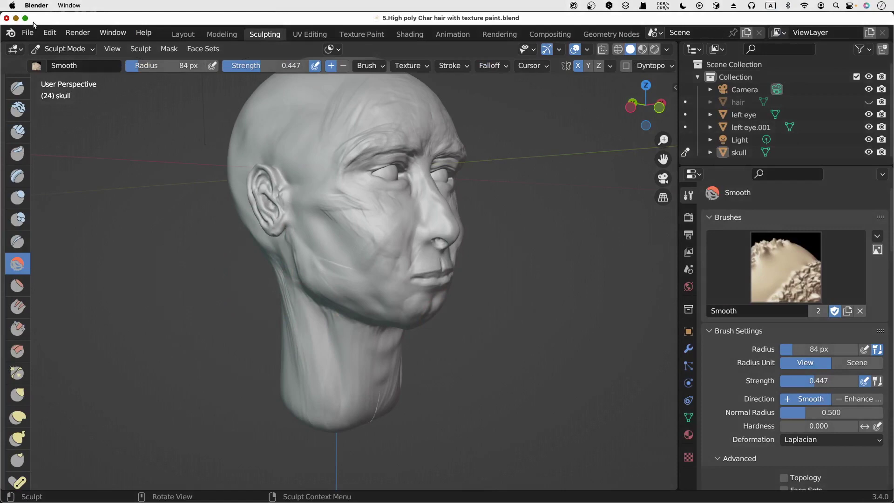
Make the window full screen and examine the sculpted head from the front and three-quarter angles
click(25, 18)
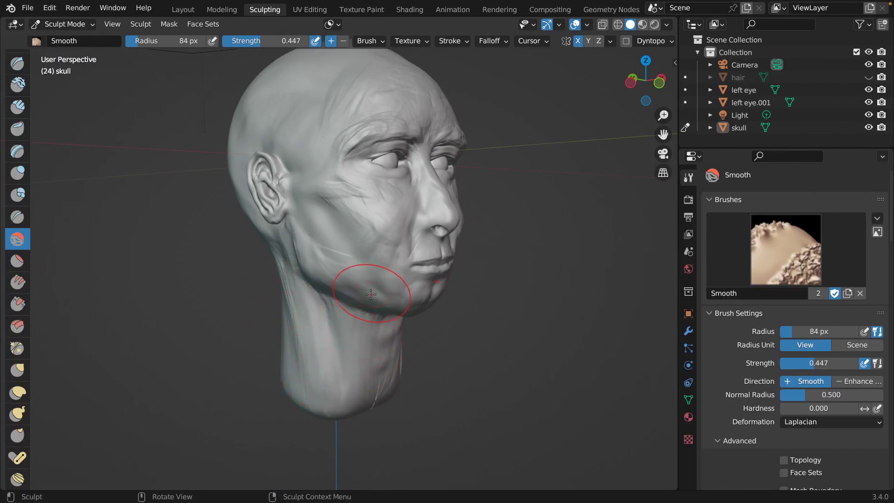
middle_drag(372, 294, 371, 294)
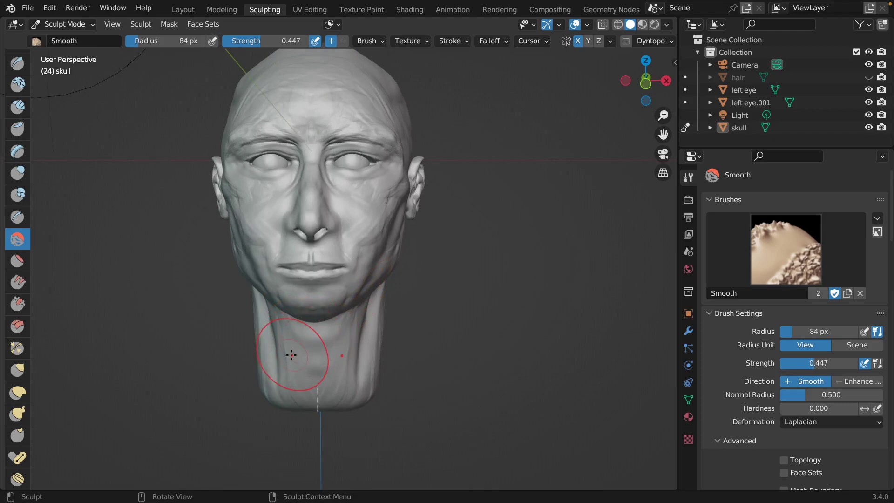
middle_drag(285, 358, 287, 359)
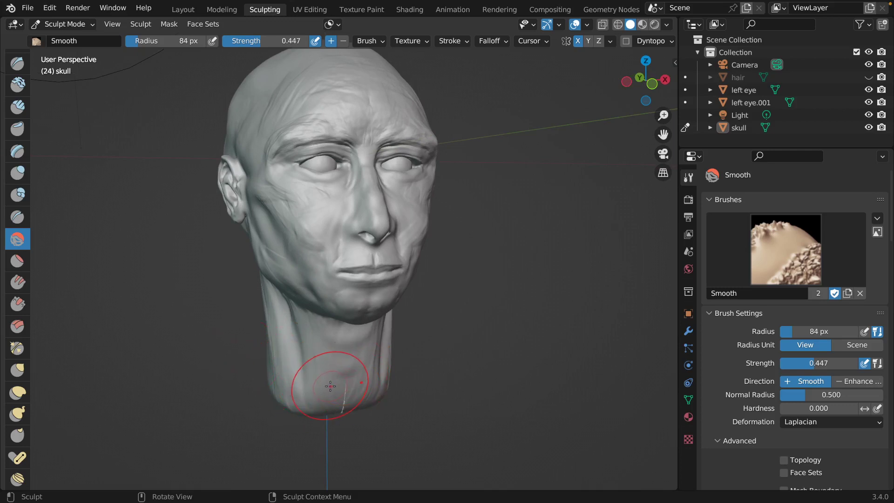
middle_drag(330, 386, 330, 386)
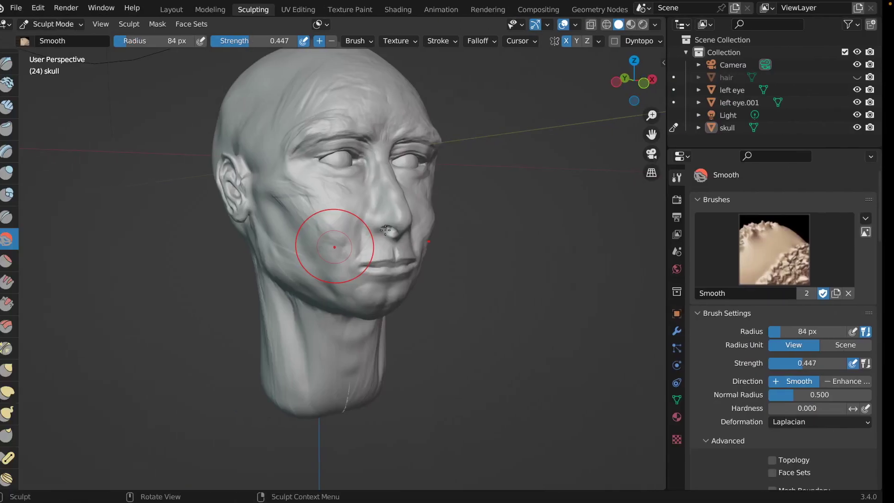
middle_drag(340, 229, 378, 230)
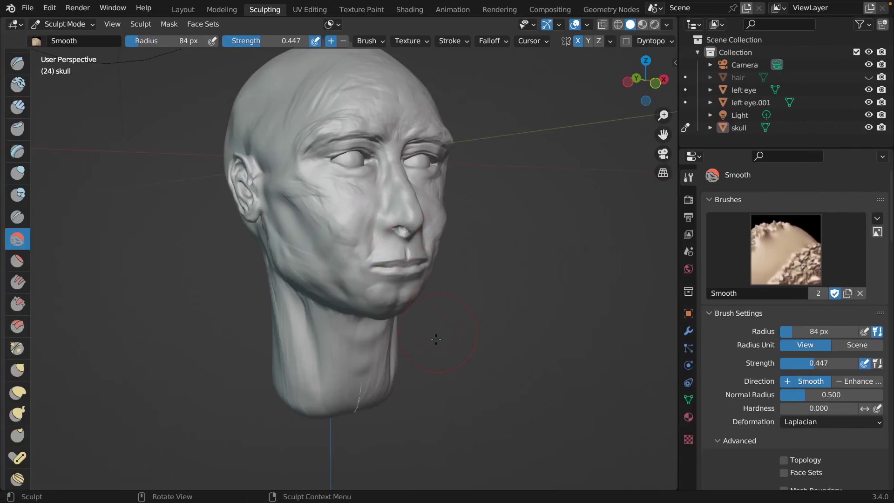
mouse_move(345, 357)
middle_down()
mouse_move(302, 357)
mouse_move(248, 285)
middle_up()
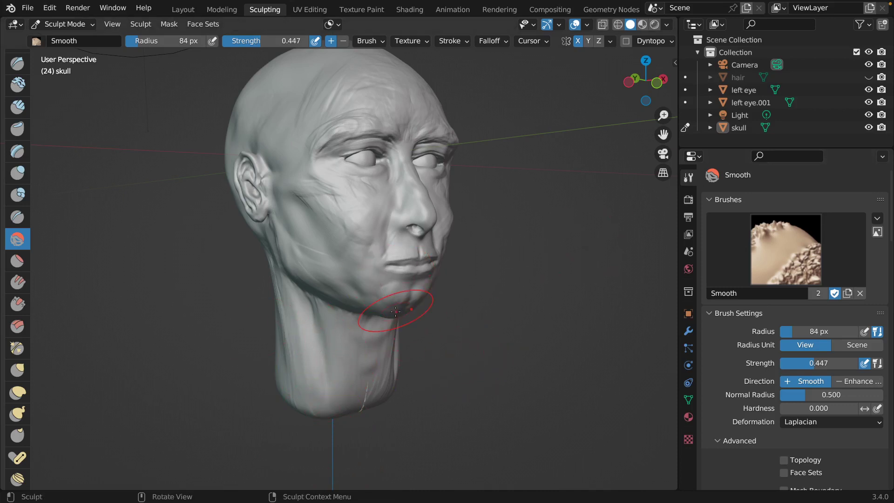
Turn on the Screencast Keys display for the viewport and close its settings
key(n)
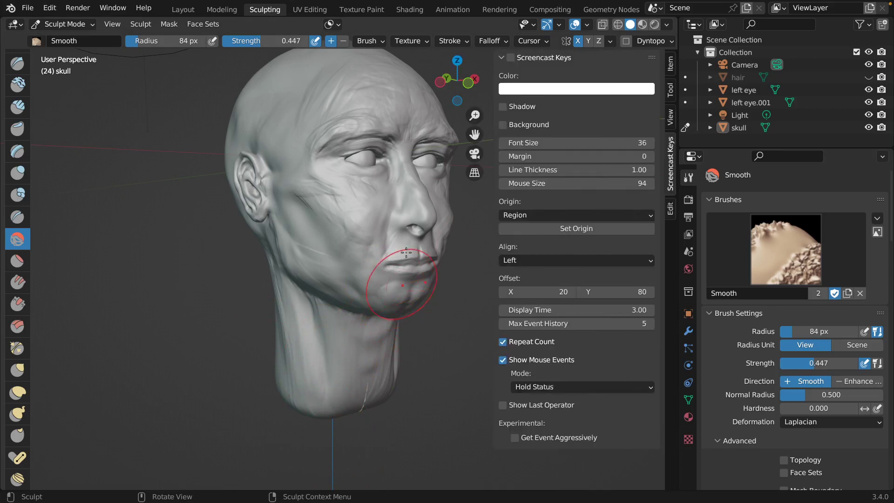
click(510, 58)
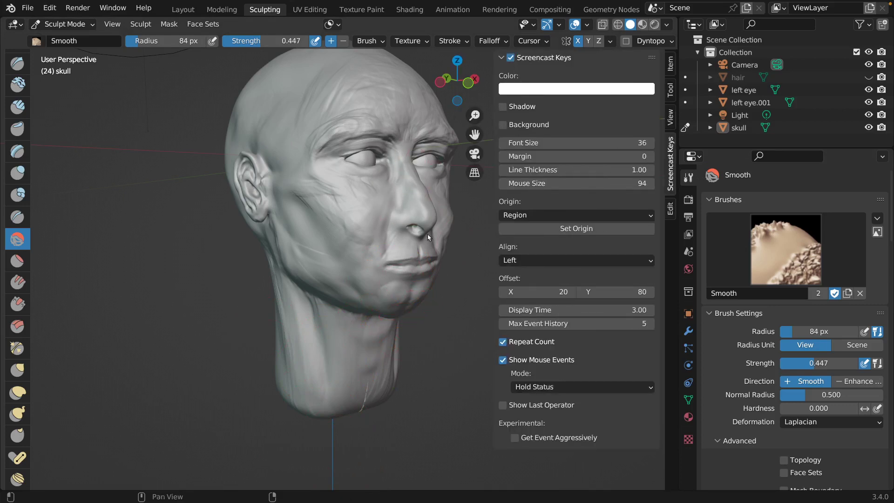
key(n)
click(442, 345)
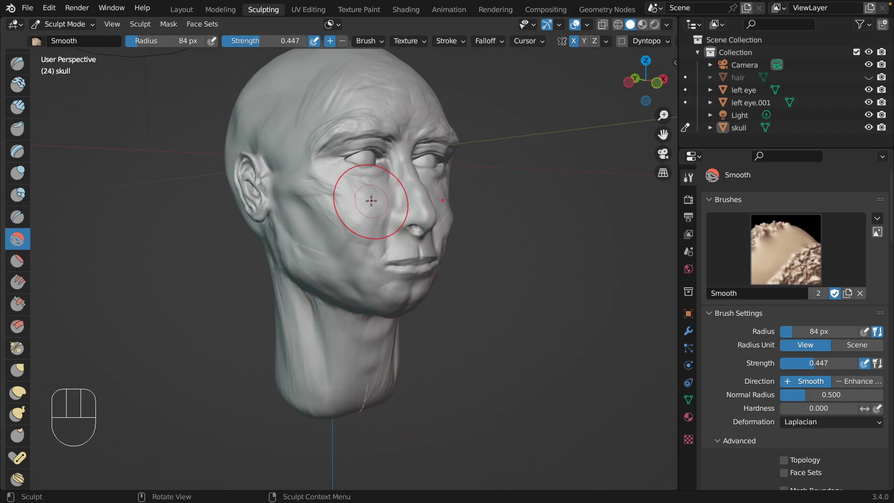
Unhide the hair object so the hair and horns show on the head
middle_drag(373, 202, 501, 344)
scroll(501, 344, down, 2)
scroll(501, 345, up, 3)
scroll(501, 344, down, 1)
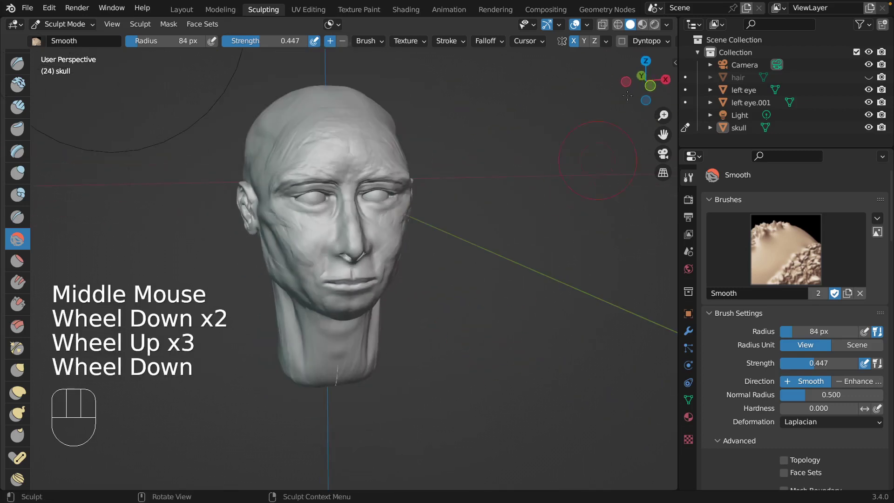
click(731, 129)
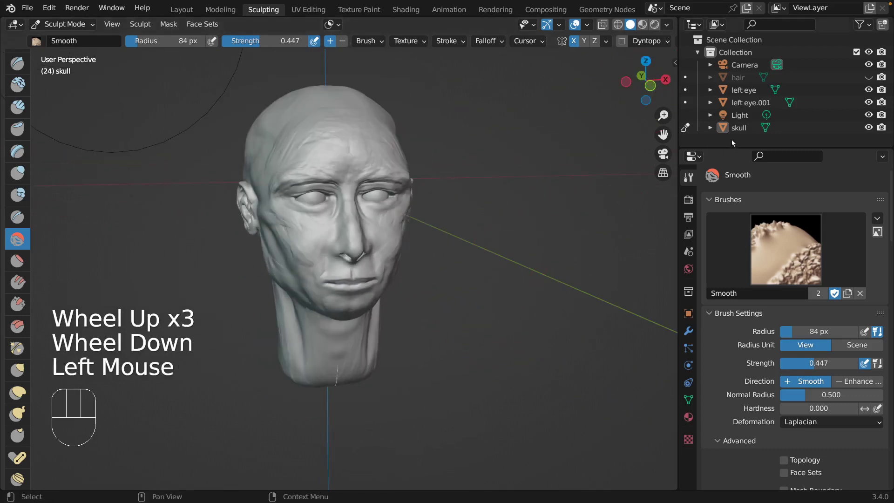
click(869, 77)
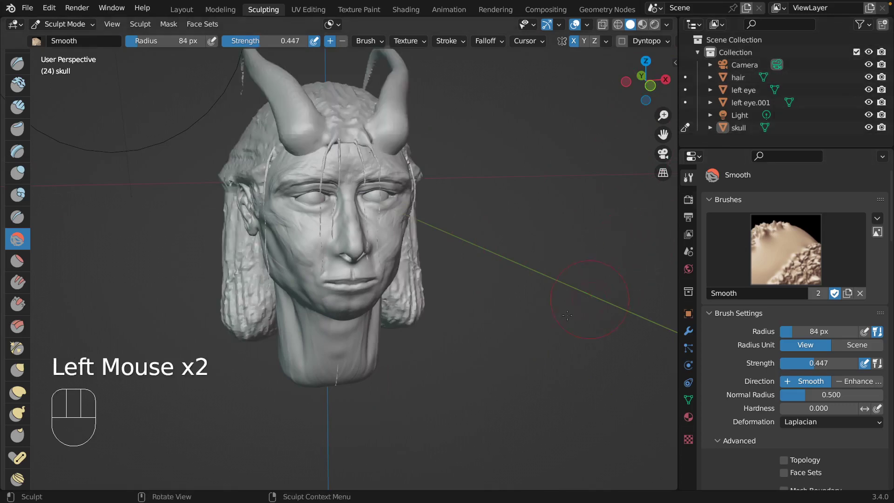
Switch the skull from Sculpt Mode to Object Mode
mouse_move(533, 341)
middle_down()
mouse_move(503, 338)
mouse_move(528, 330)
middle_up()
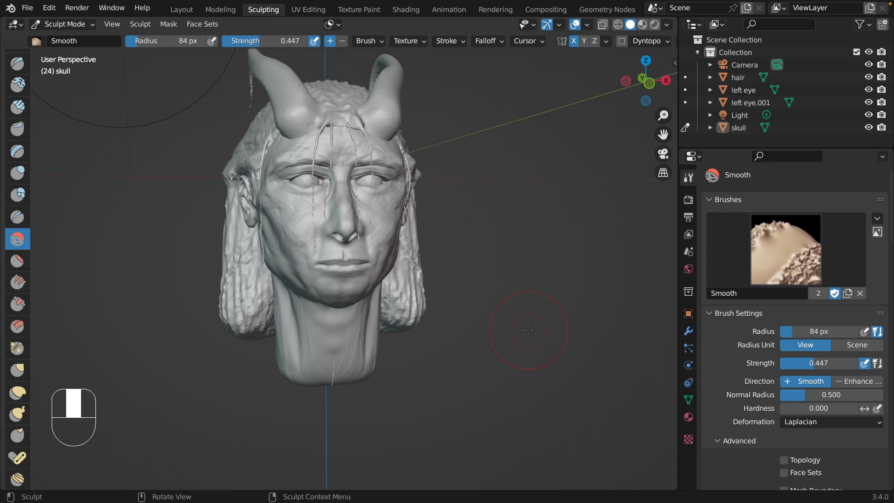
scroll(528, 331, down, 3)
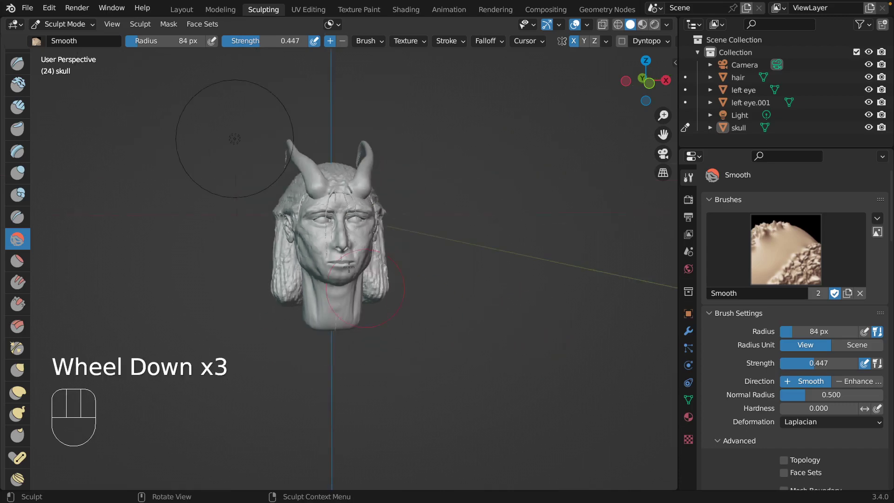
scroll(465, 295, up, 1)
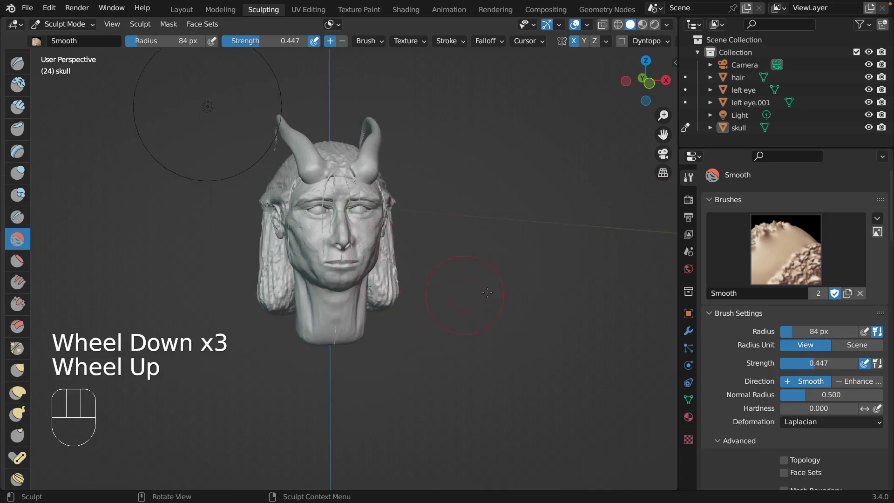
click(91, 25)
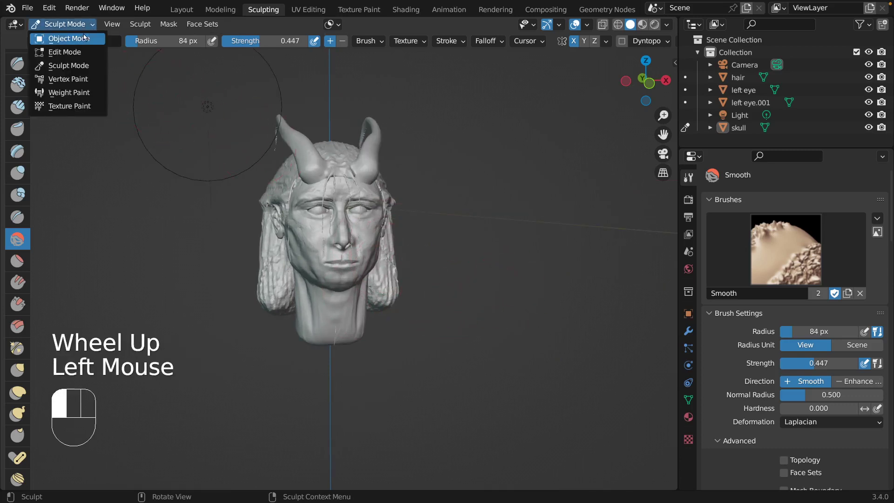
click(85, 38)
click(518, 315)
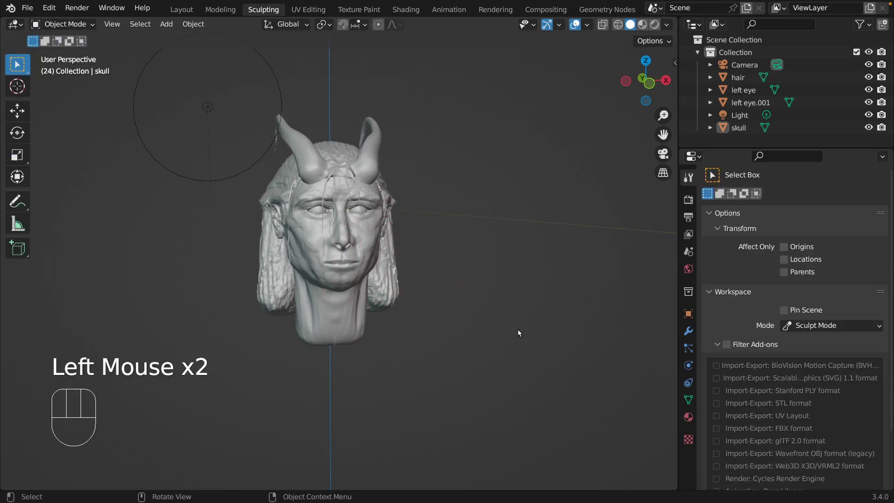
Add a UV sphere mesh and move it down the global Z axis by about 2.7 m, to the base of the neck
key(shift+a)
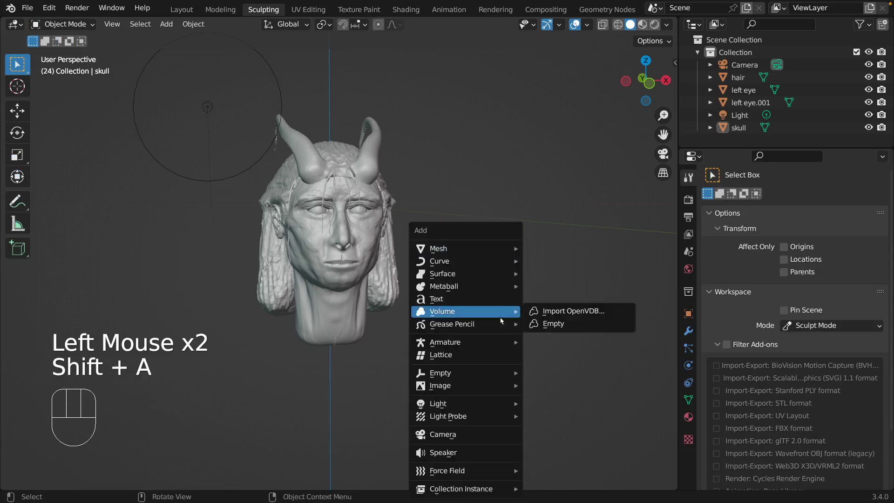
mouse_move(498, 245)
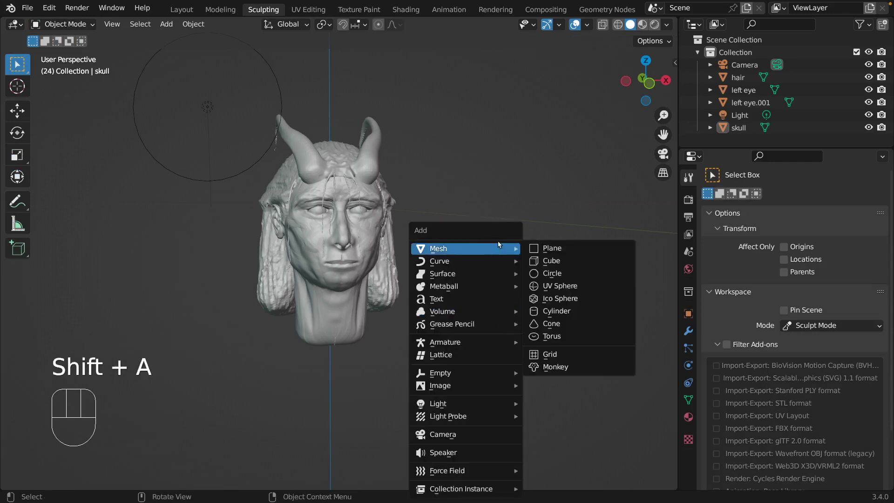
click(576, 291)
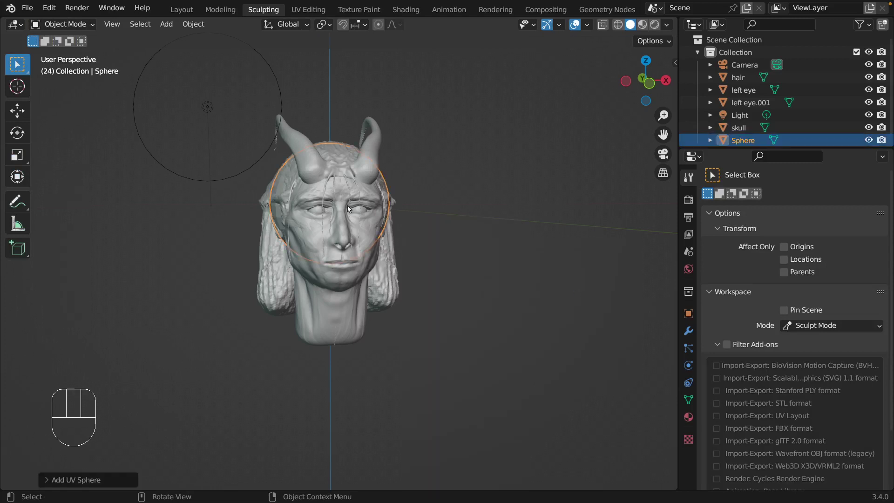
key(g)
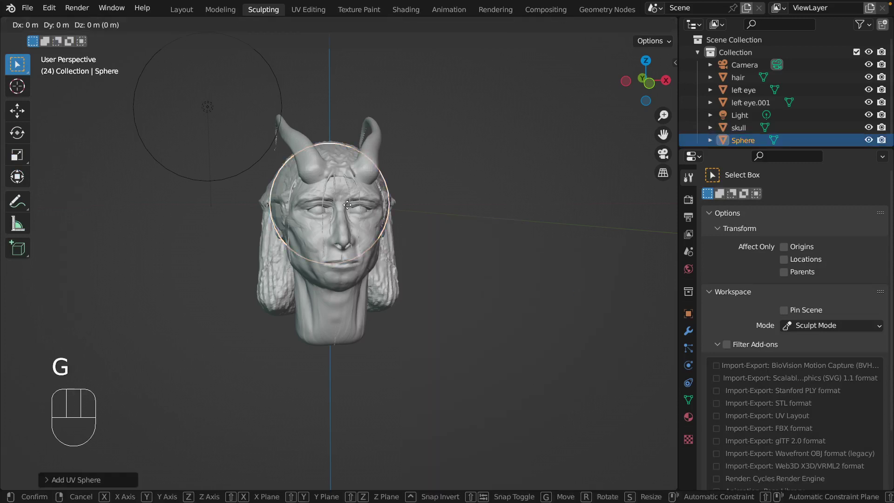
key(z)
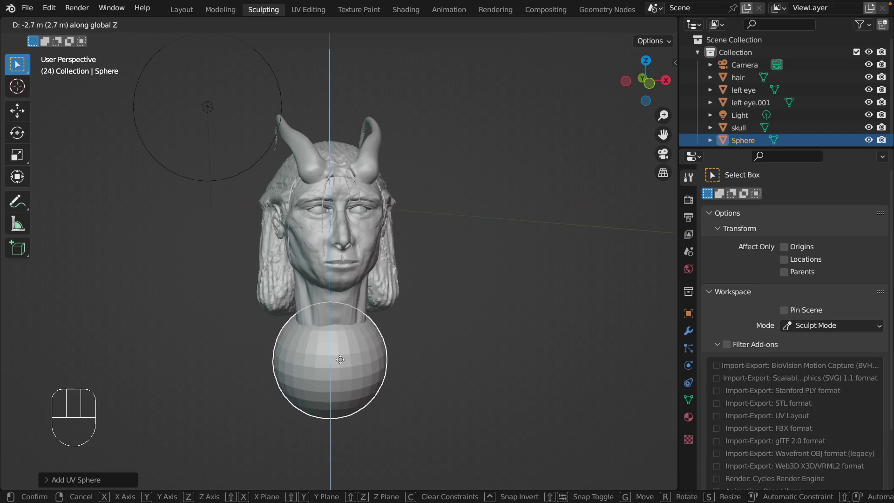
click(340, 359)
middle_drag(439, 398, 443, 399)
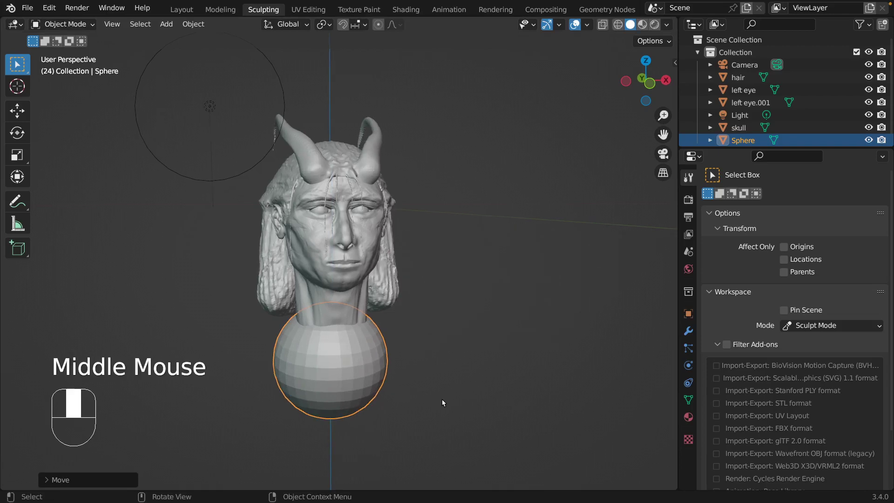
Check the sphere's placement under the neck in the front and right orthographic views
key(KP_1)
key(KP_3)
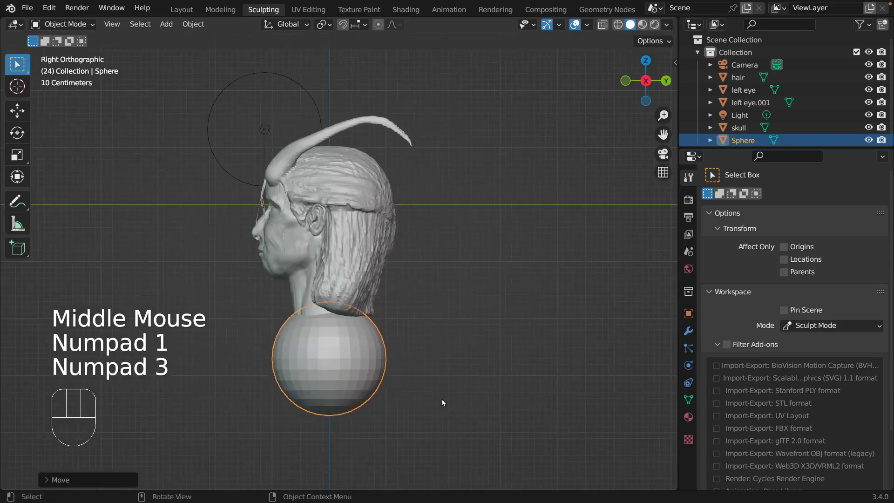
key(KP_1)
key(KP_3)
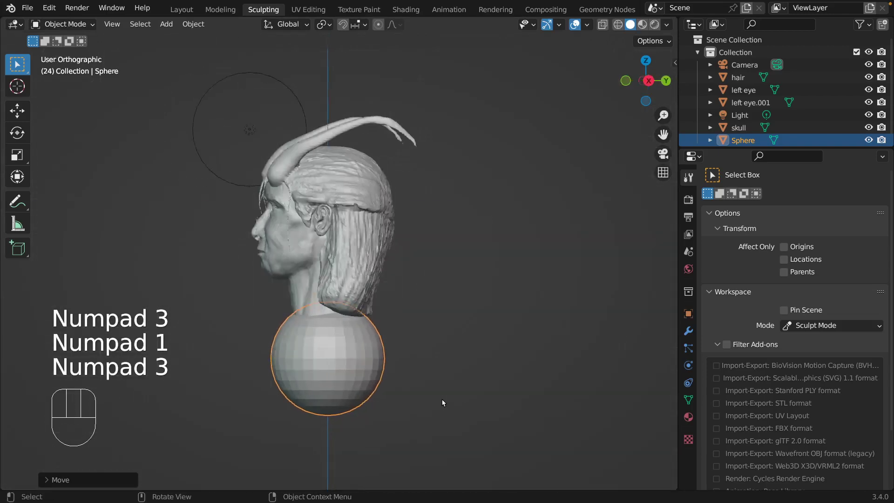
key(KP_1)
key(KP_3)
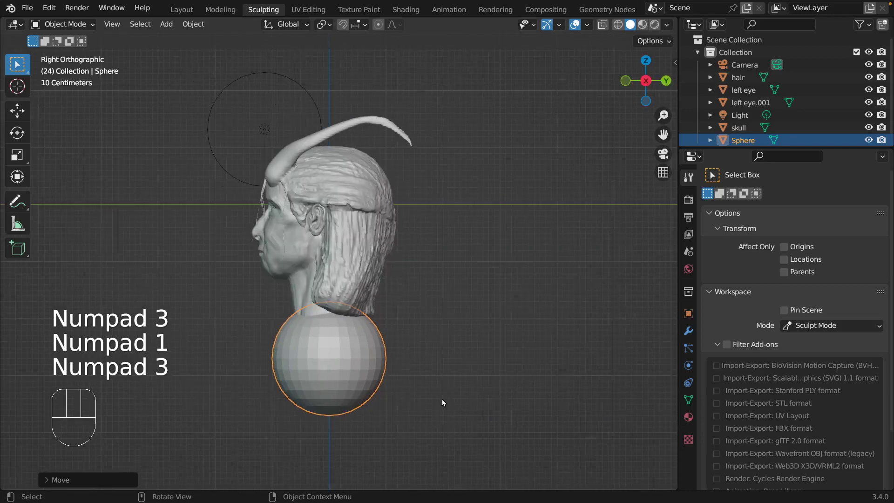
key(KP_1)
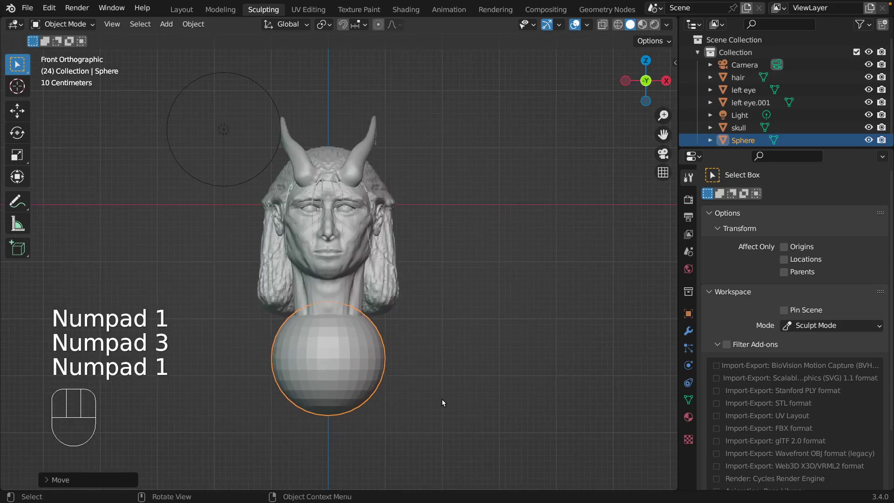
middle_drag(442, 403, 446, 407)
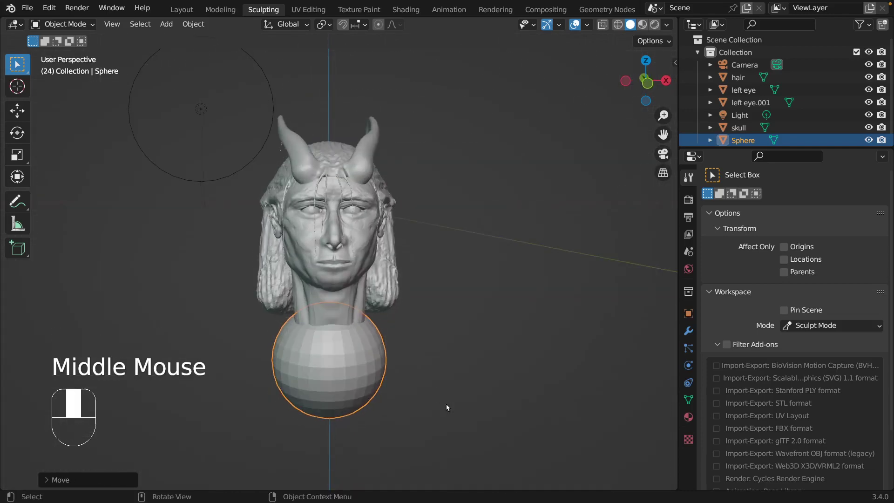
scroll(446, 404, down, 2)
scroll(440, 404, up, 2)
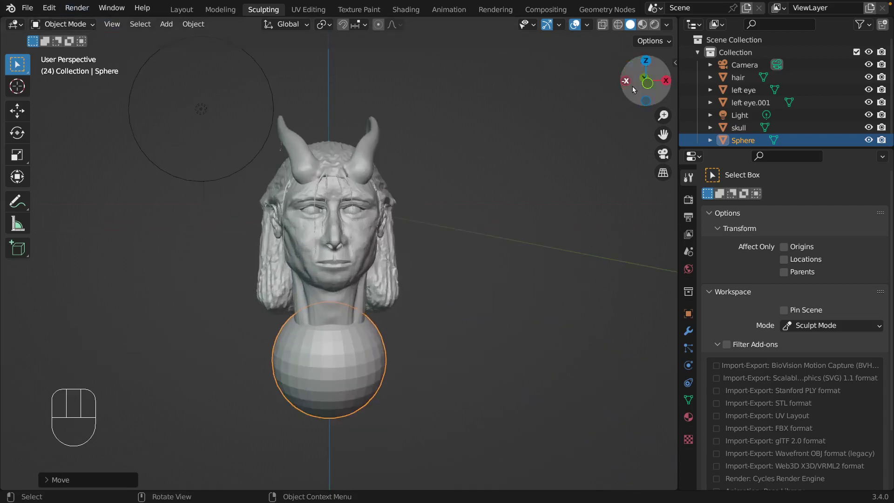
Rename the sphere object as Upper Body
click(738, 143)
double_click(738, 142)
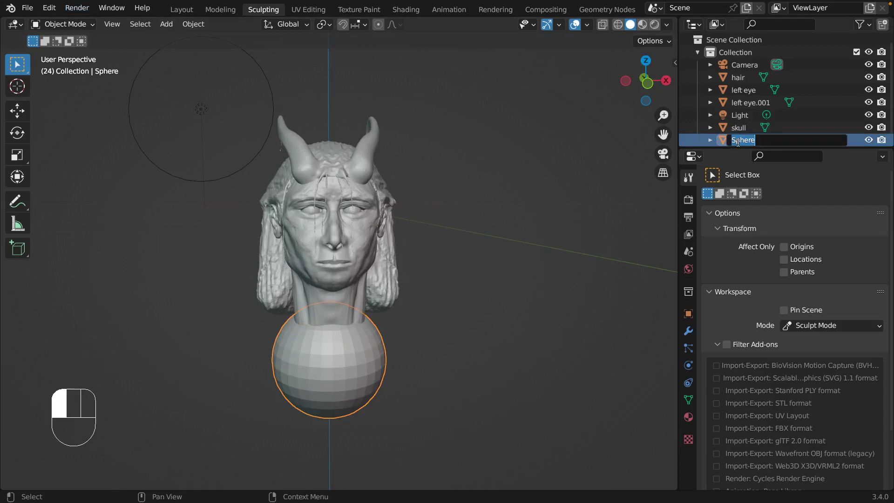
text(Up)
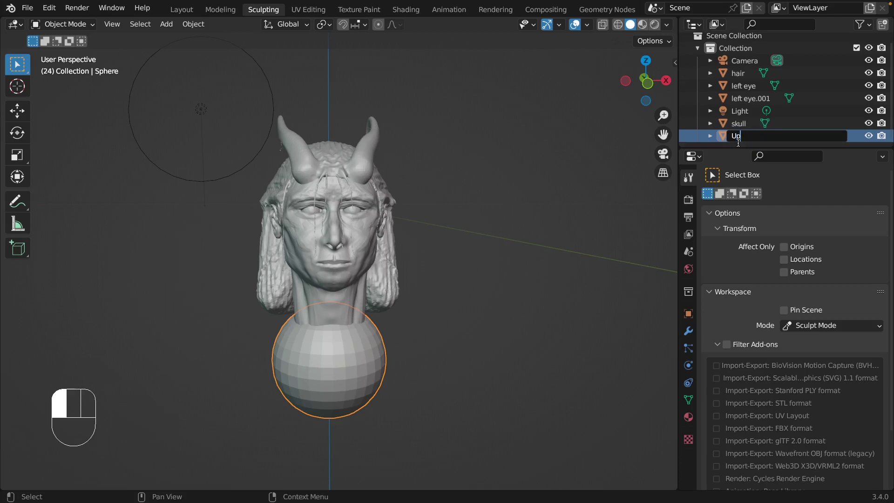
text(per Body)
click(737, 143)
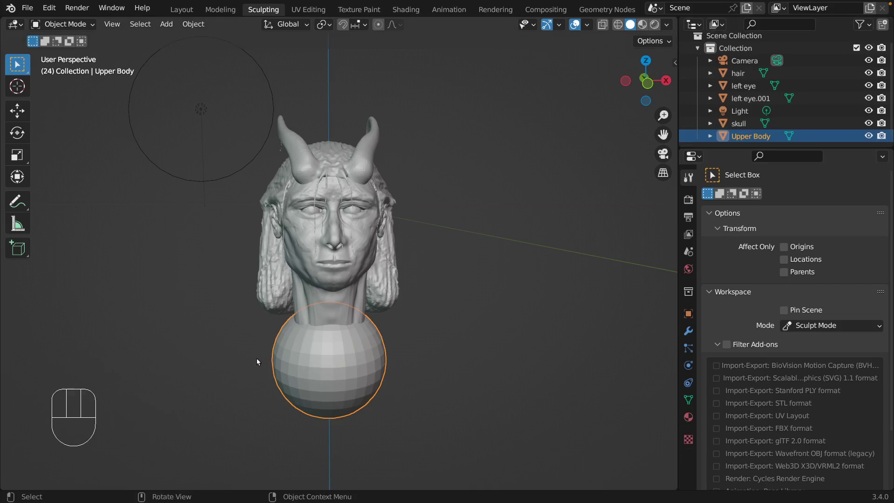
middle_drag(463, 364, 493, 342)
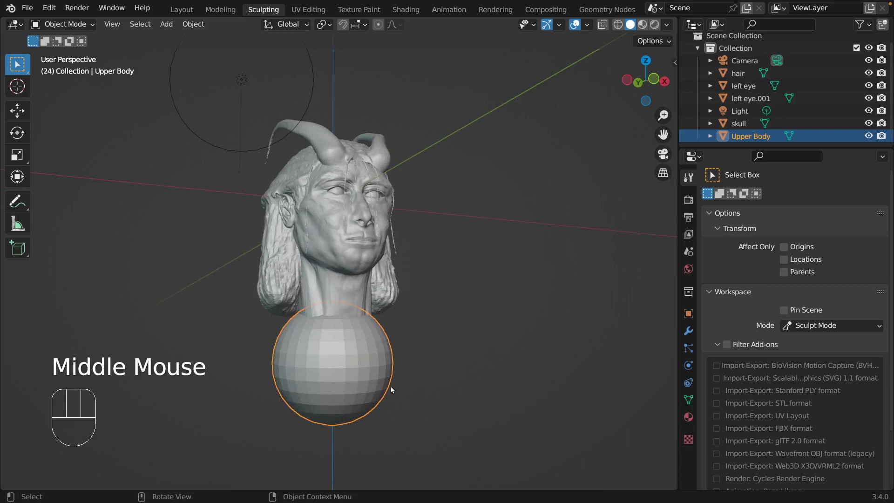
scroll(354, 367, down, 2)
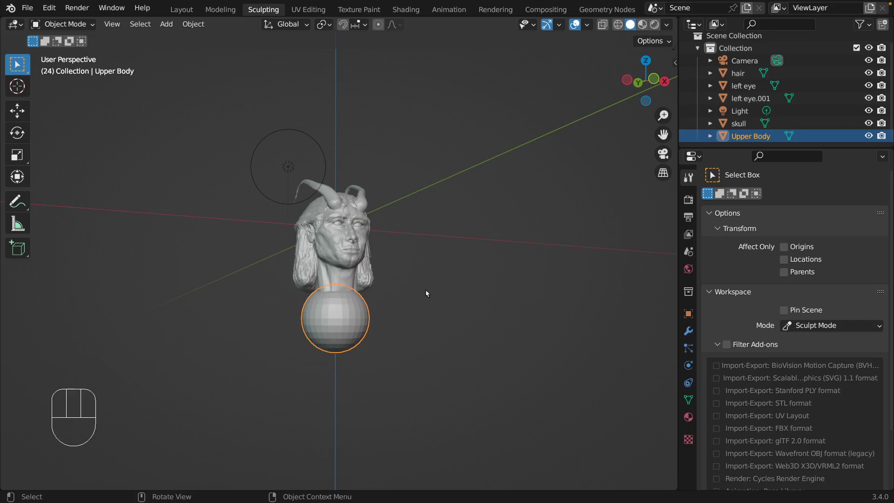
middle_drag(326, 312, 395, 353)
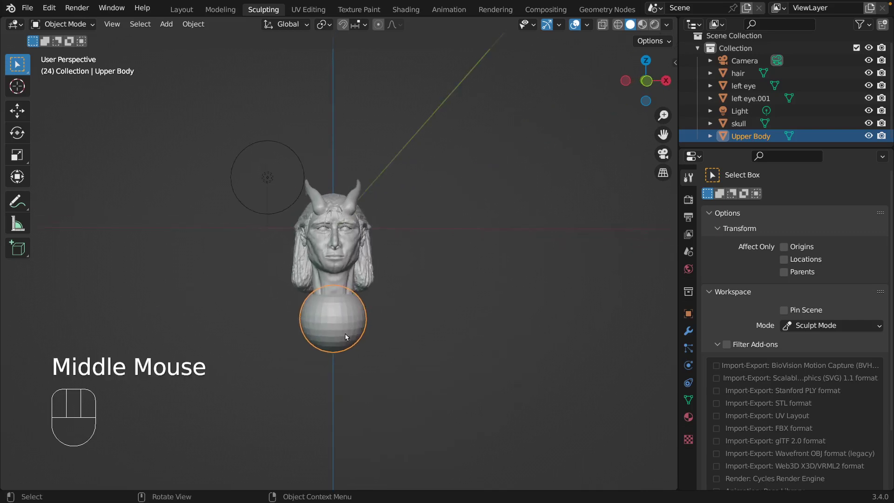
Switch the Upper Body sphere to Sculpt Mode and activate the Grab brush
click(62, 24)
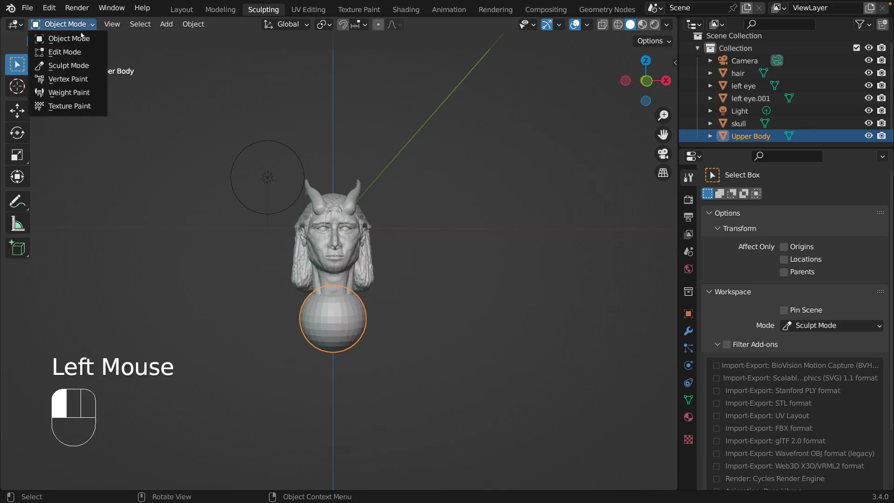
click(69, 66)
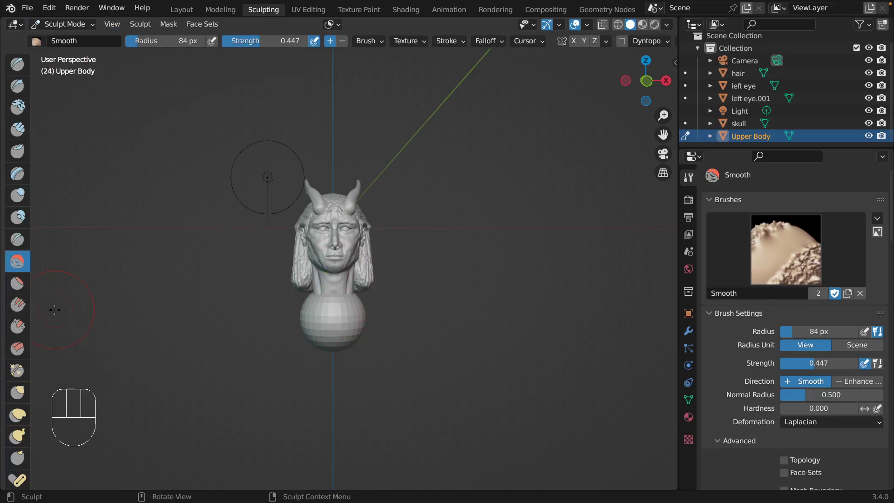
click(17, 392)
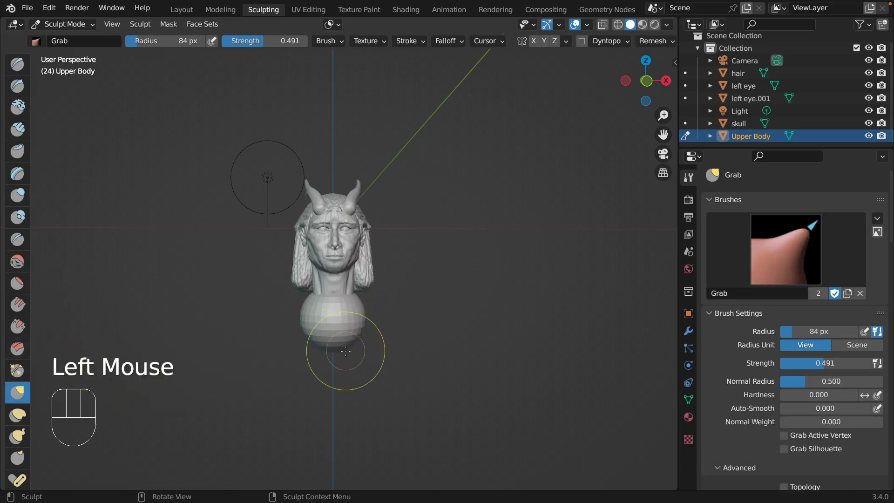
drag(354, 340, 357, 373)
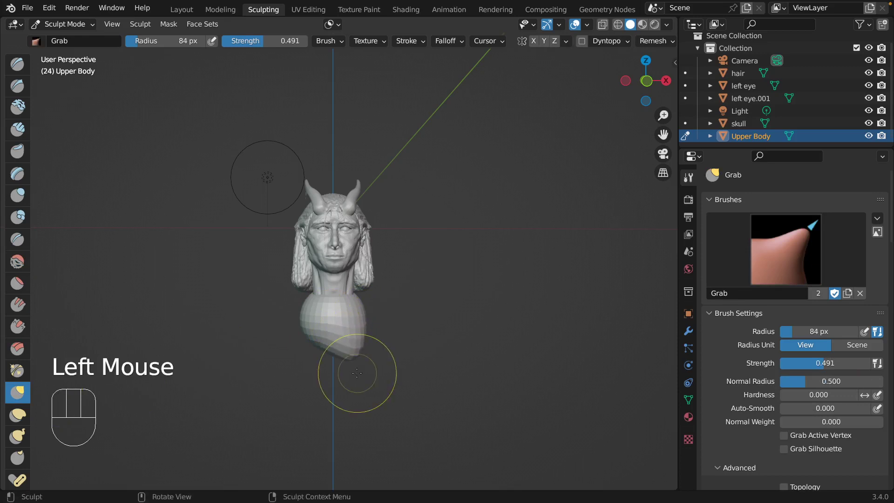
key(ctrl+z)
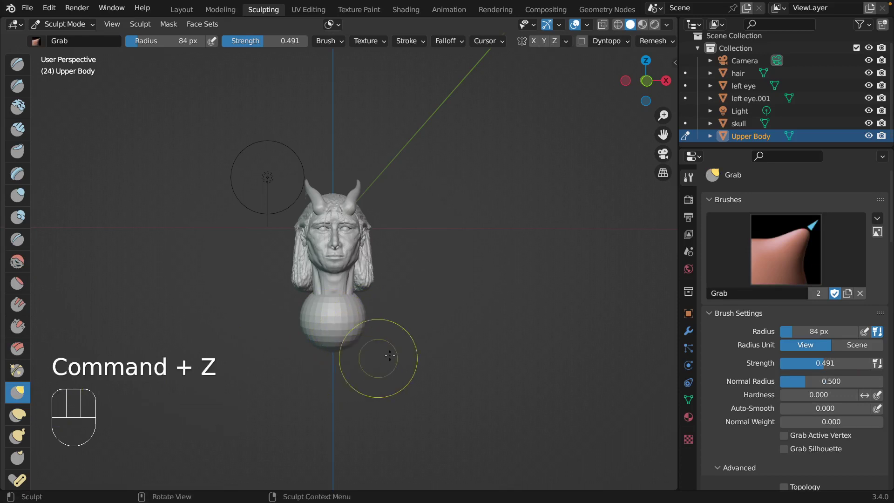
click(754, 136)
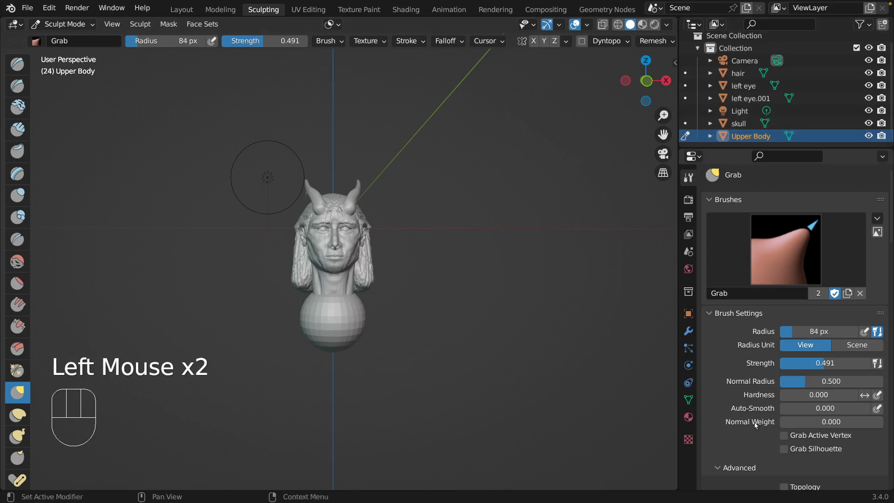
scroll(754, 423, down, 9)
scroll(755, 423, down, 4)
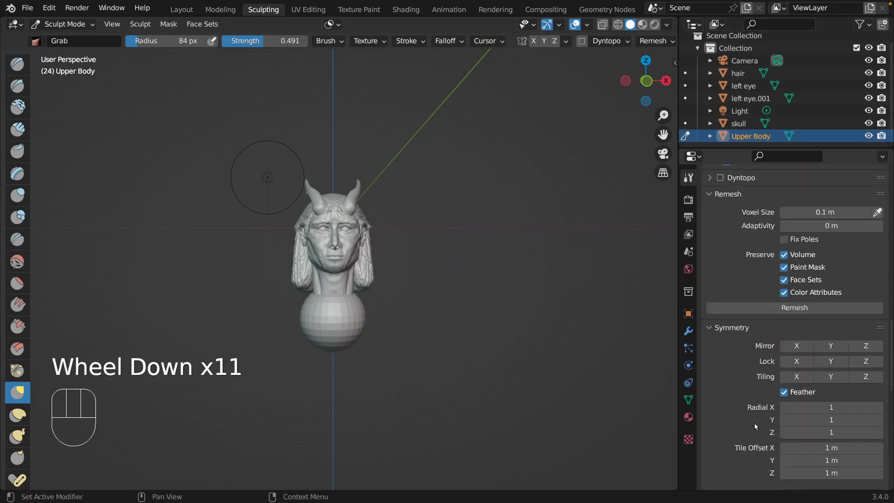
click(801, 273)
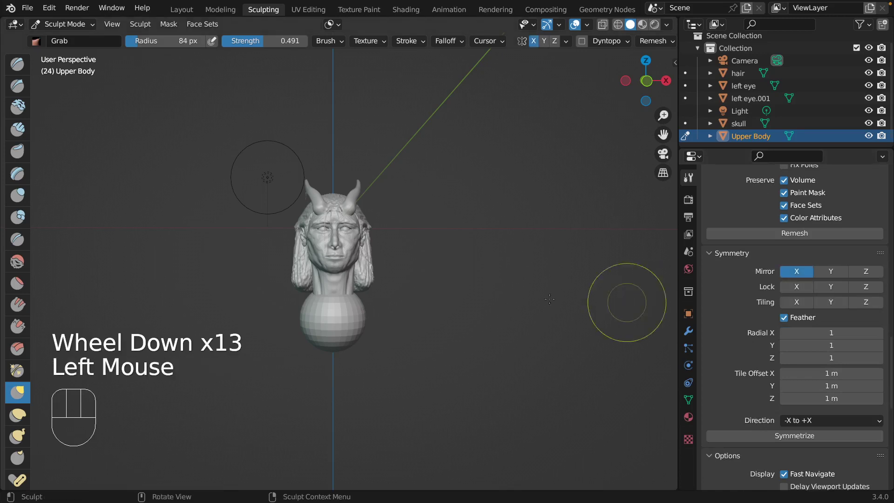
drag(340, 348, 381, 371)
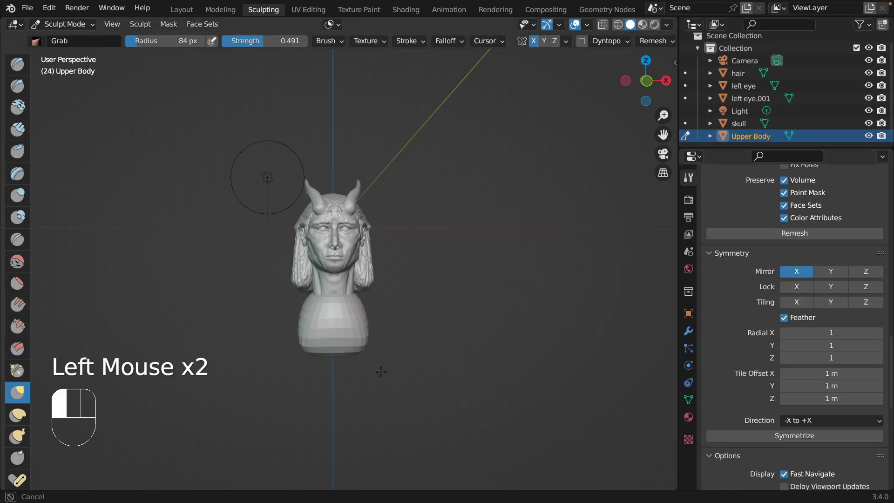
key(super+z)
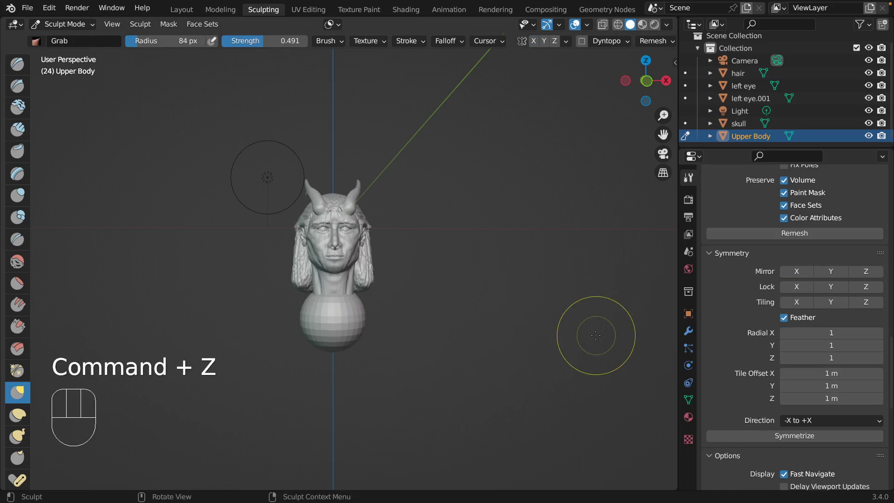
Set the remesh voxel size to 0.03 m and remesh the Upper Body sphere
scroll(739, 298, up, 2)
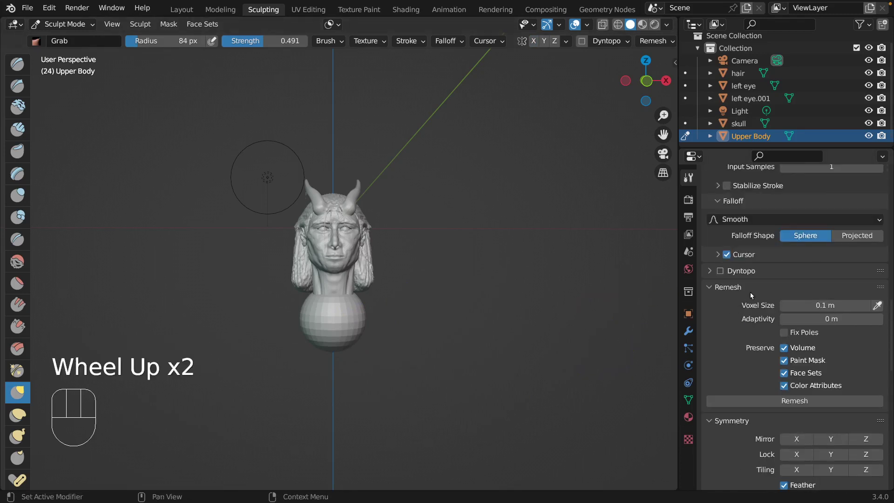
scroll(750, 292, up, 4)
scroll(750, 295, down, 6)
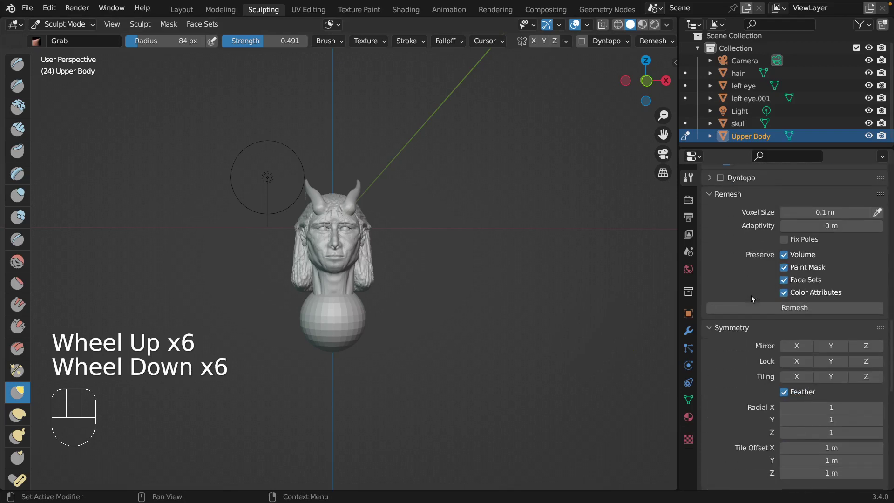
click(836, 213)
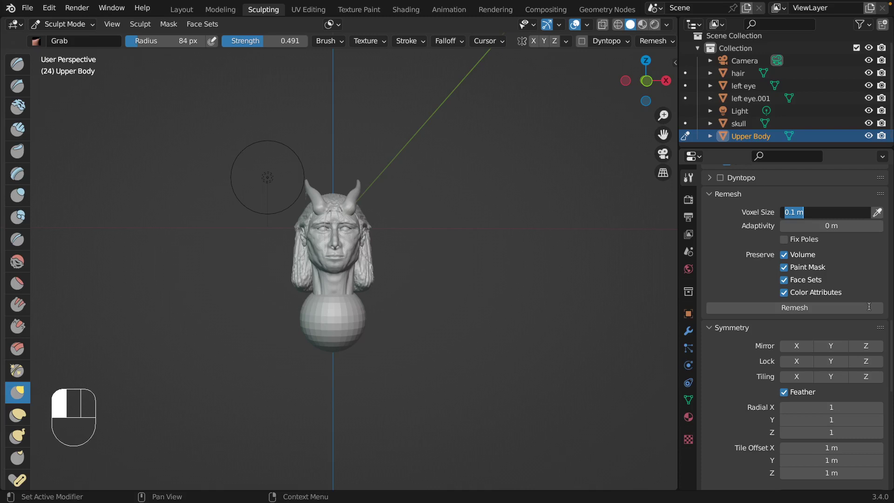
text(.03)
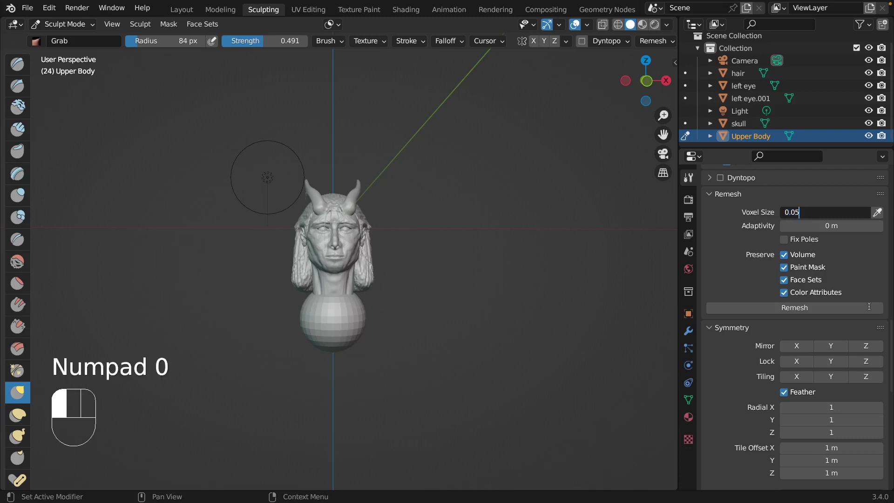
click(869, 307)
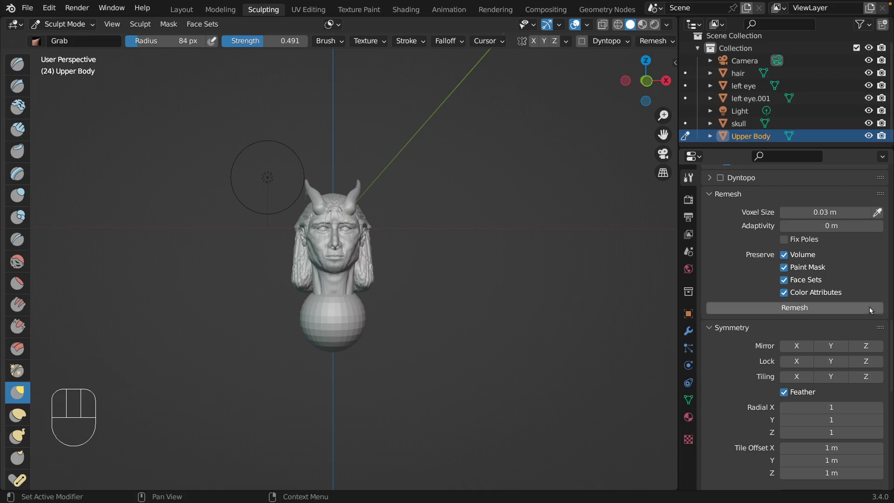
click(836, 308)
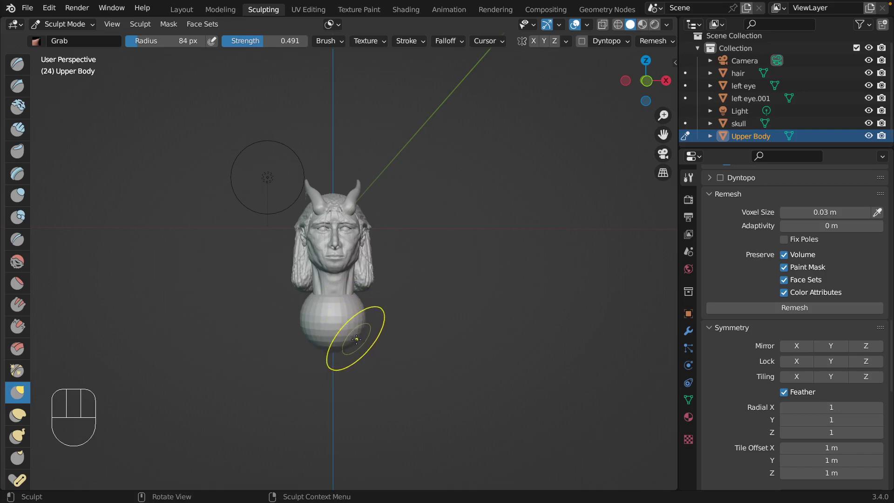
Undo the one-sided test pull, enable X mirror symmetry, and grab the sphere's lower sides down and outward
drag(356, 339, 372, 374)
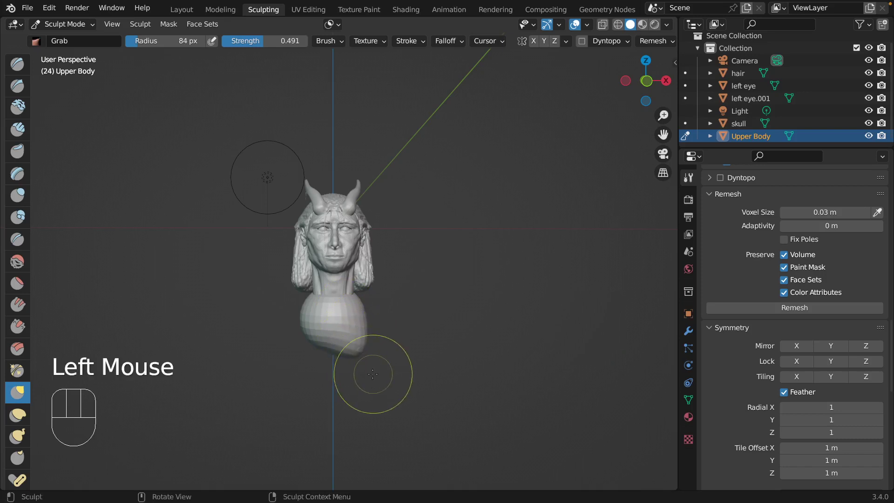
key(super+z)
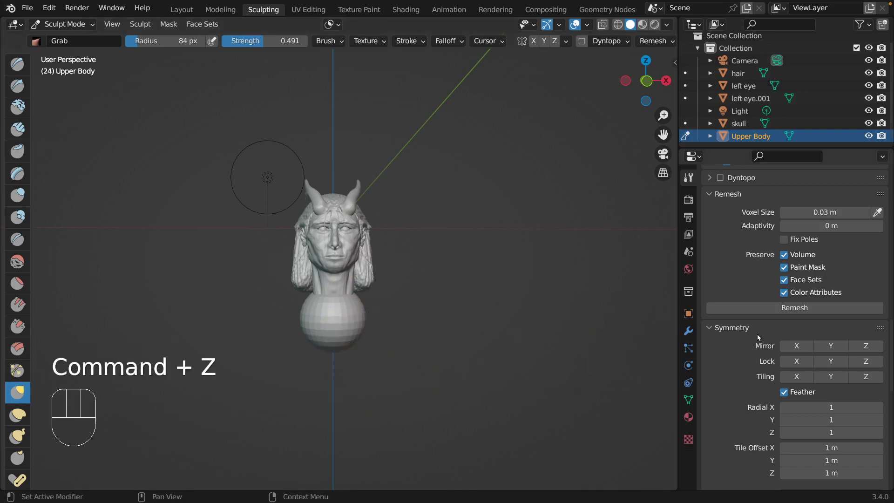
click(793, 345)
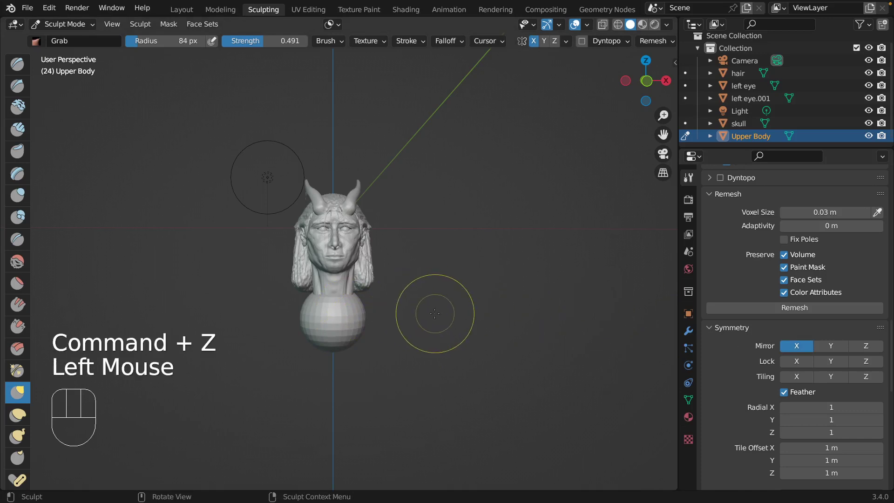
drag(356, 341, 380, 369)
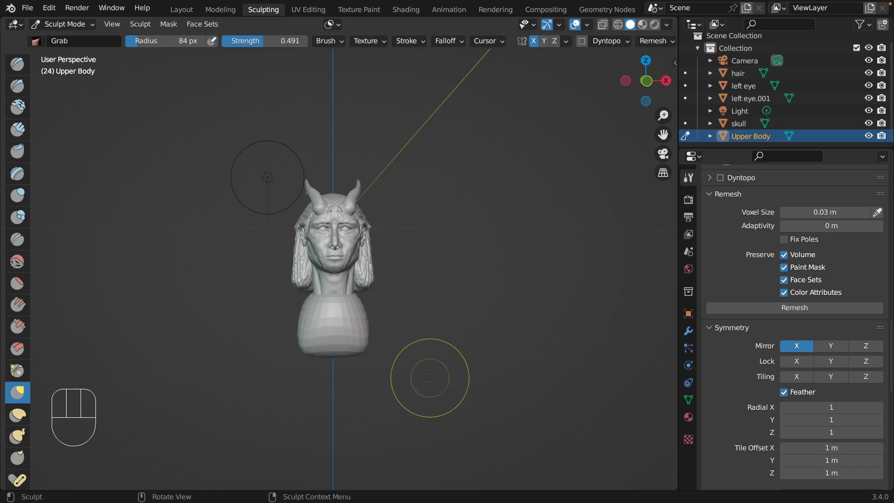
Stretch the lower back of the body downward with the Grab brush from a side view
middle_drag(425, 375, 323, 327)
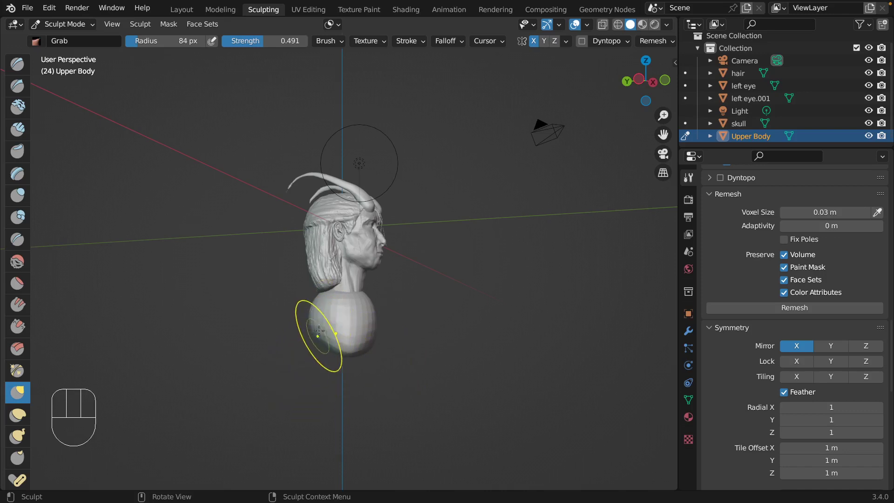
drag(319, 337, 315, 379)
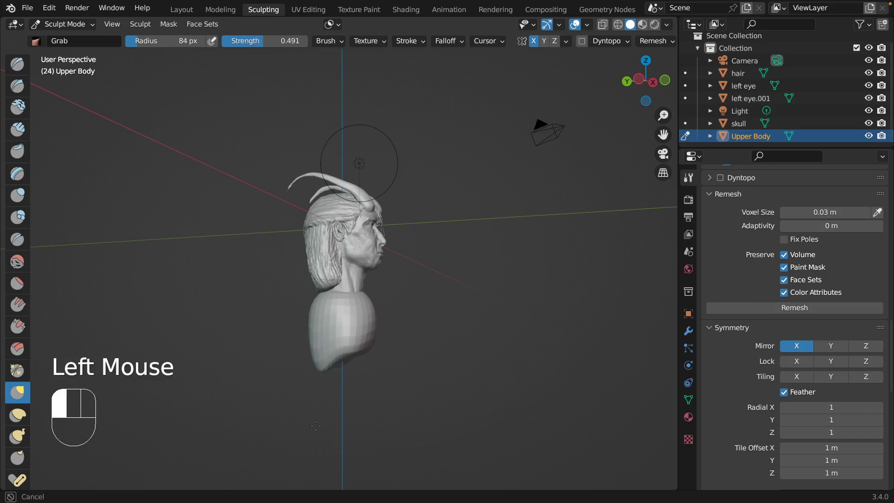
drag(317, 449, 315, 457)
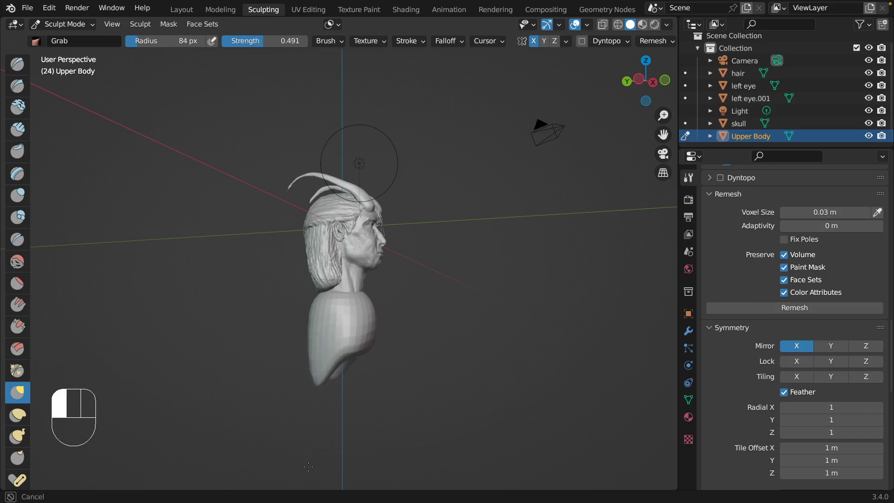
drag(305, 472, 306, 472)
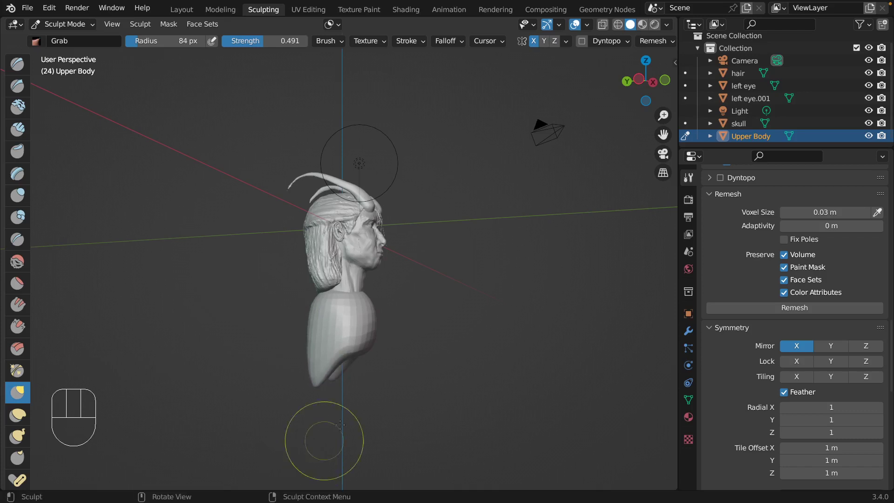
Pull the mirrored lobes at the bottom of the back down and inward to fill the gap between them
alt+middle_drag(532, 364, 326, 359)
click(326, 358)
drag(326, 359, 331, 415)
drag(317, 379, 347, 382)
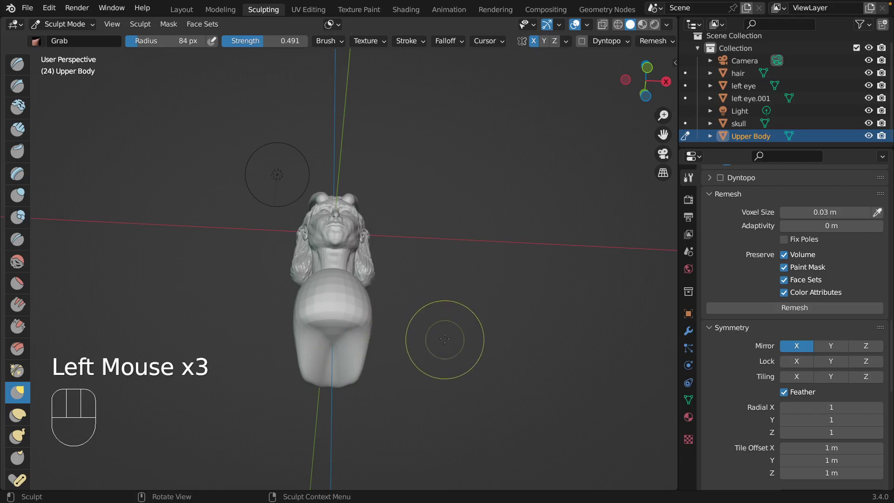
Pull the lower sides of the torso down and forward to fill out the flanks between front and back
mouse_move(440, 345)
alt+middle_down()
mouse_move(564, 381)
mouse_move(435, 380)
alt+middle_up()
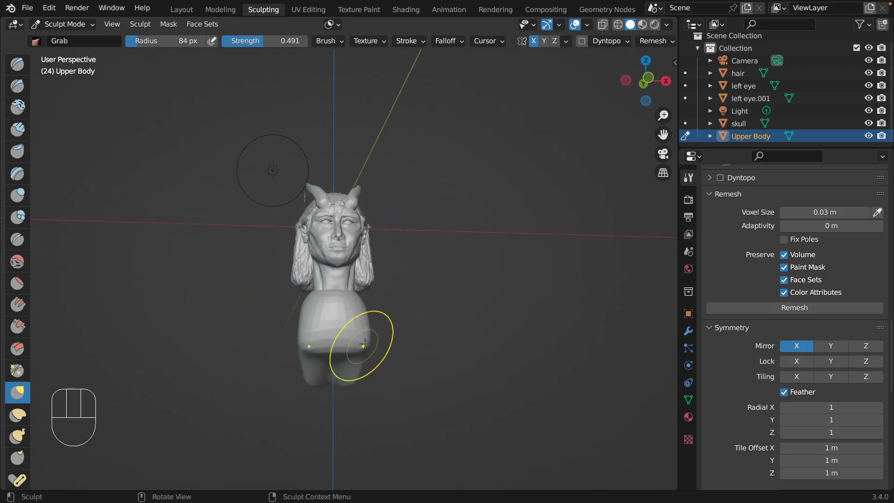
drag(368, 352, 372, 371)
middle_drag(371, 371, 323, 362)
mouse_move(323, 363)
mouse_down()
mouse_move(326, 375)
mouse_move(349, 371)
mouse_move(363, 354)
mouse_move(378, 354)
mouse_up()
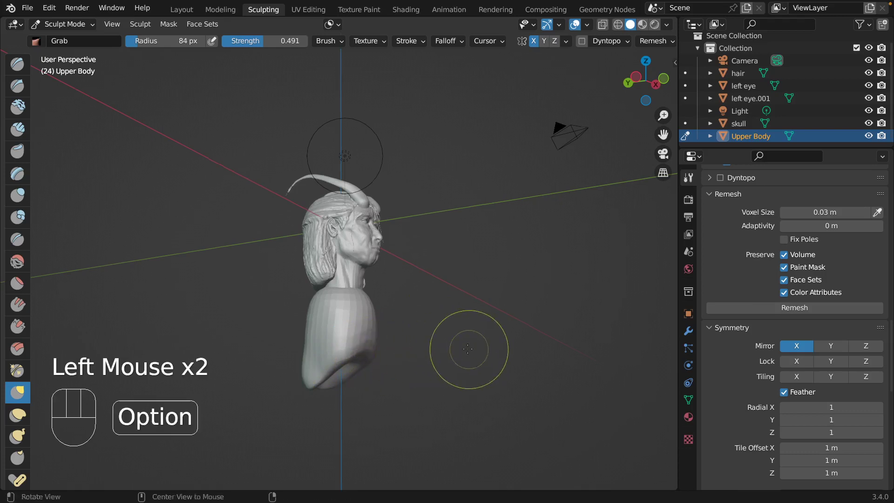
Pull the torso's lower rear edge down and draw the back outward from three-quarter views
mouse_move(469, 350)
alt+middle_down()
mouse_move(400, 342)
mouse_move(554, 375)
alt+middle_up()
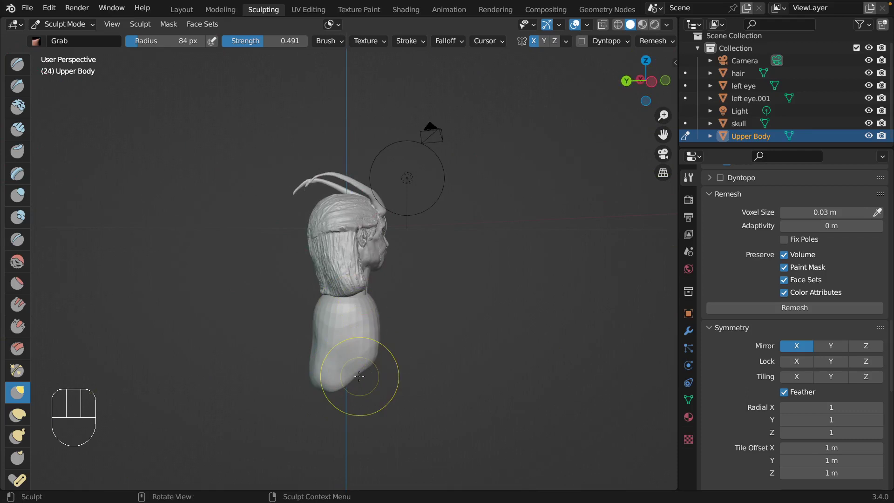
alt+middle_drag(520, 317, 345, 297)
alt+middle_drag(440, 331, 362, 359)
drag(360, 364, 369, 379)
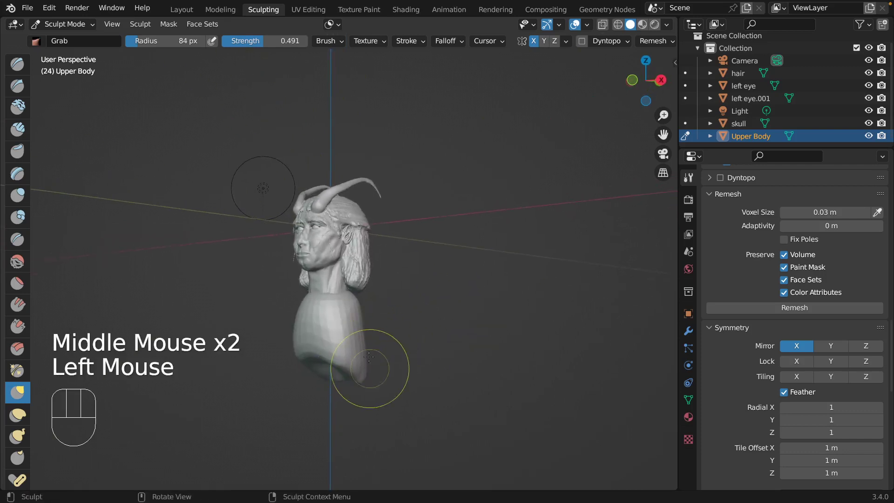
alt+middle_drag(356, 340, 364, 334)
drag(352, 343, 367, 312)
alt+middle_drag(428, 326, 515, 292)
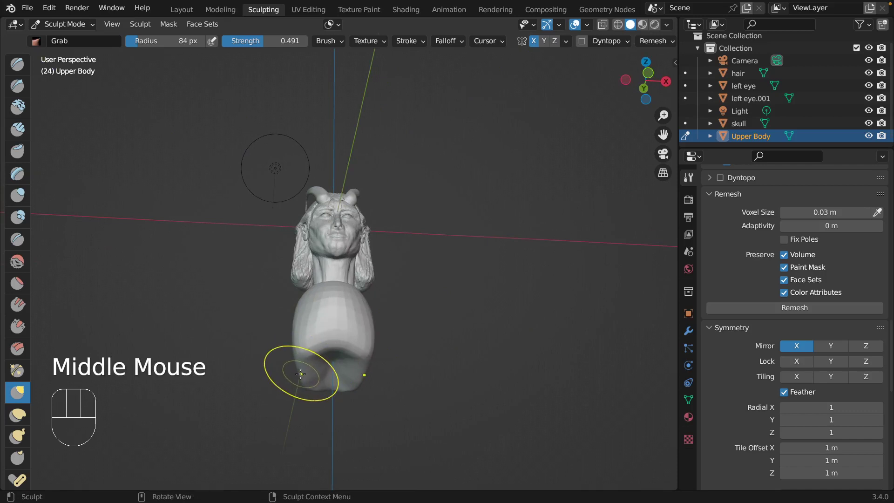
Grab the torso's lower sides outward and pull the rear rim of its underside down to round the base
drag(299, 370, 282, 373)
drag(300, 380, 299, 383)
click(312, 388)
click(326, 378)
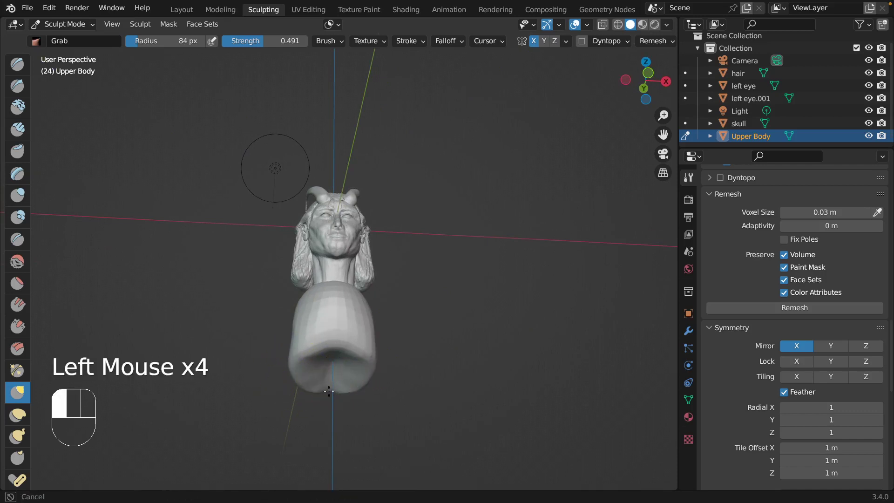
click(326, 378)
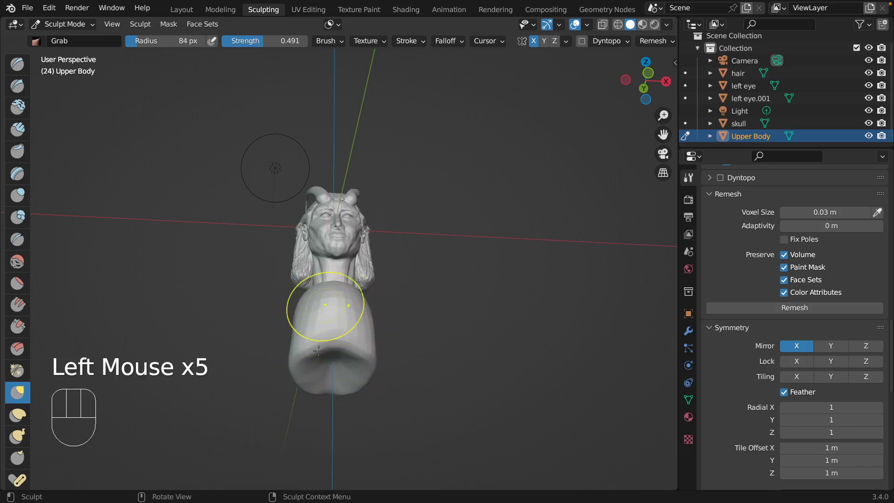
click(448, 336)
Pull the sides of the torso slightly outward at mid-height to broaden the body
mouse_move(448, 321)
alt+middle_down()
mouse_move(441, 358)
mouse_move(425, 344)
alt+middle_up()
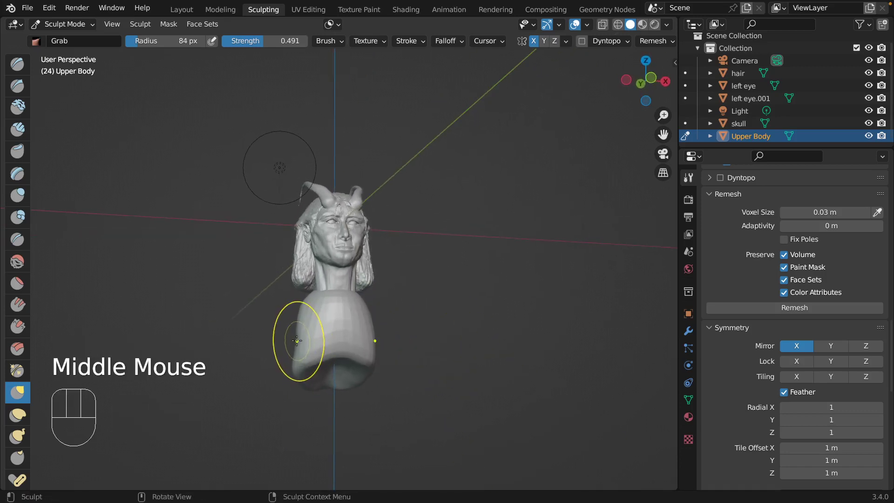
click(297, 341)
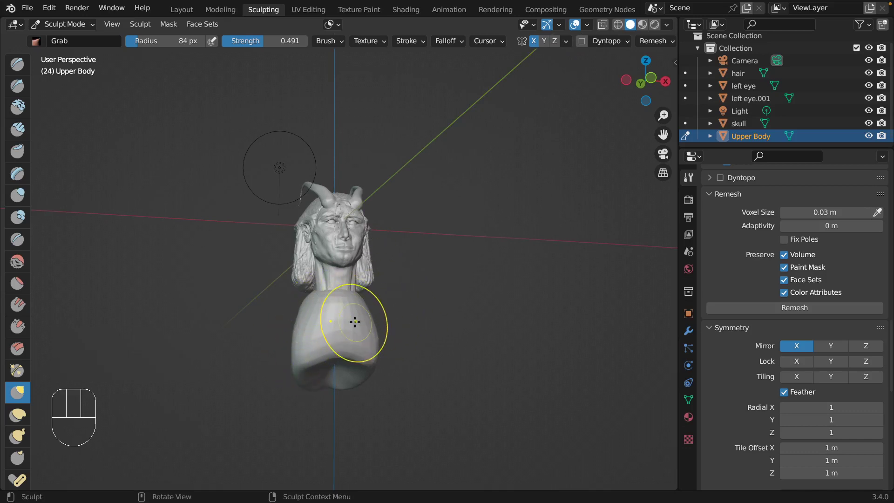
scroll(355, 321, up, 2)
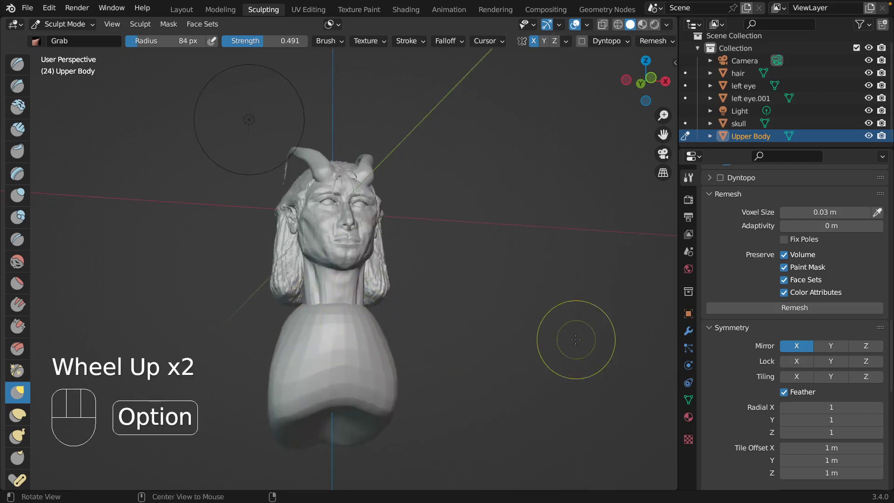
Grab the torso's sides, the rear rim of its underside and its lower front corners to widen the base slightly
mouse_move(575, 329)
alt+middle_down()
mouse_move(472, 325)
mouse_move(374, 359)
mouse_move(385, 372)
alt+middle_up()
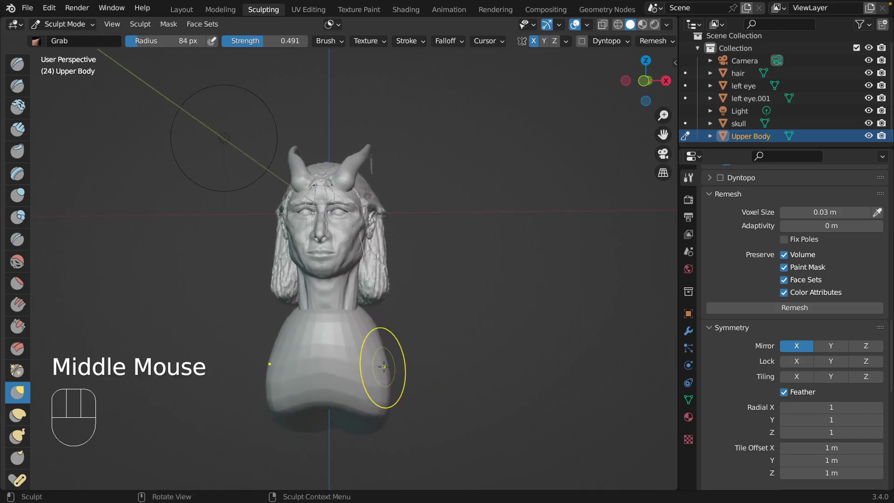
drag(380, 369, 378, 338)
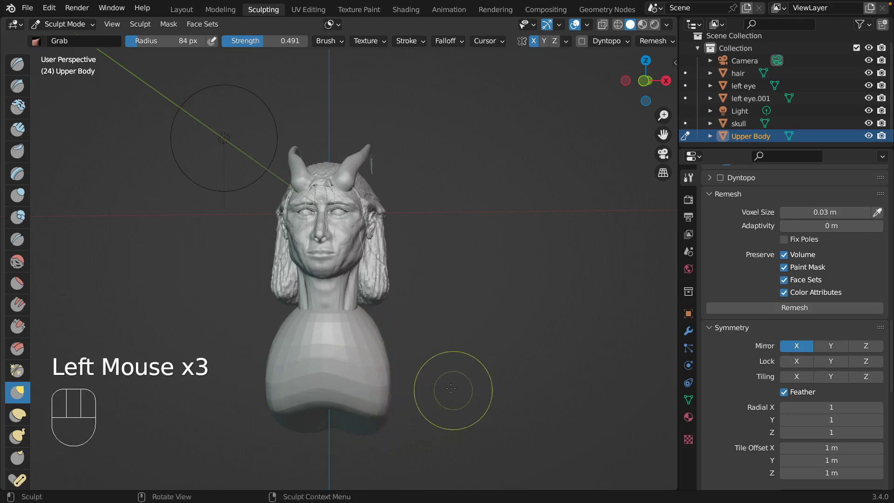
middle_drag(445, 376, 411, 390)
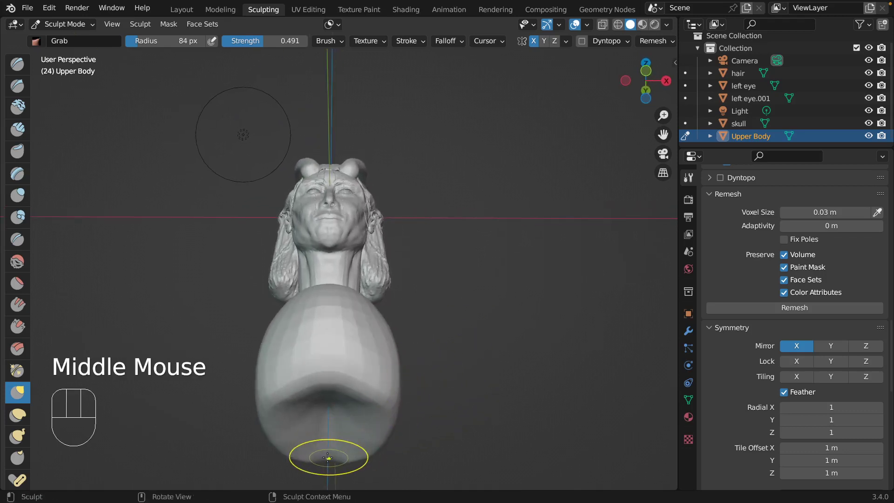
drag(328, 456, 328, 465)
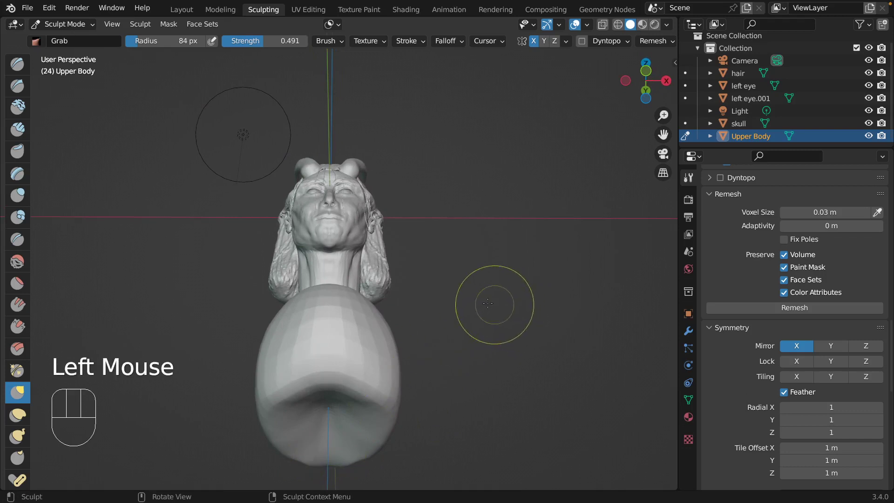
mouse_move(493, 303)
middle_down()
mouse_move(486, 371)
mouse_move(475, 377)
middle_up()
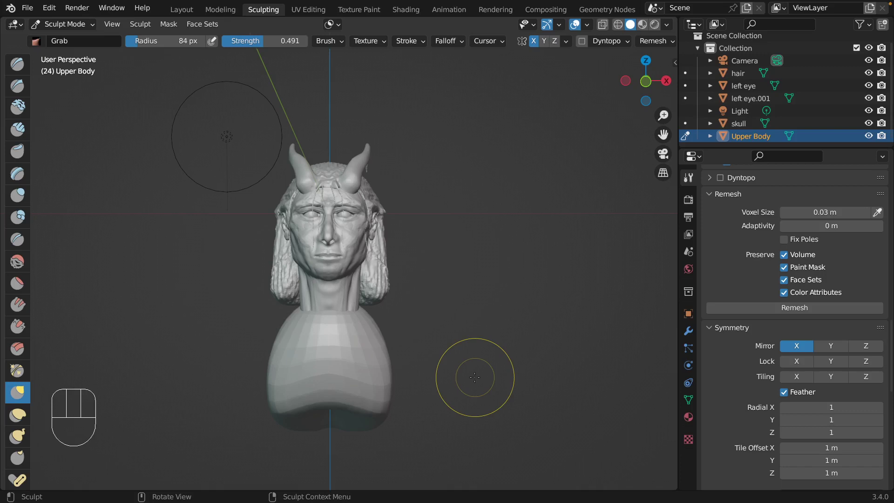
mouse_move(320, 408)
mouse_down()
mouse_move(328, 403)
mouse_move(267, 419)
mouse_up()
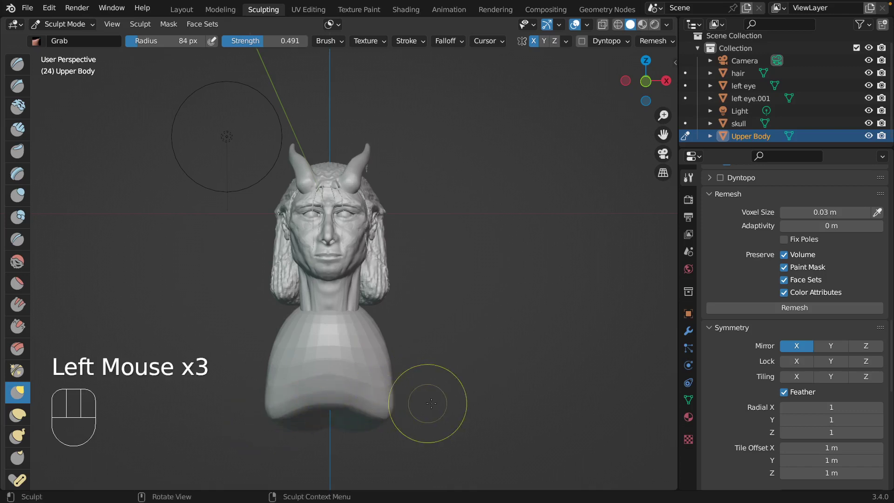
Pull the torso's lower rear edge down and slightly outward from back and three-quarter views
mouse_move(464, 387)
middle_down()
mouse_move(628, 347)
mouse_move(512, 391)
mouse_move(558, 379)
middle_up()
alt+middle_drag(334, 424, 329, 429)
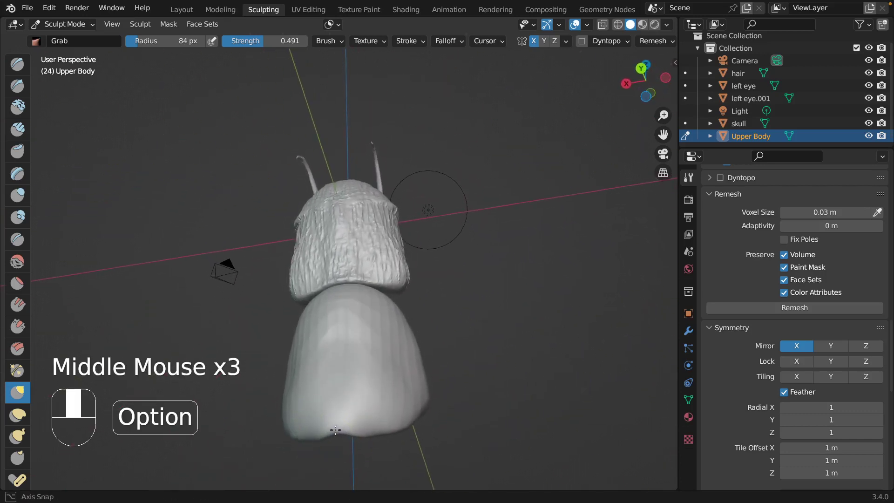
mouse_move(329, 428)
mouse_down()
mouse_move(336, 451)
mouse_move(309, 445)
mouse_up()
mouse_move(538, 391)
alt+middle_down()
mouse_move(488, 381)
mouse_move(477, 397)
alt+middle_up()
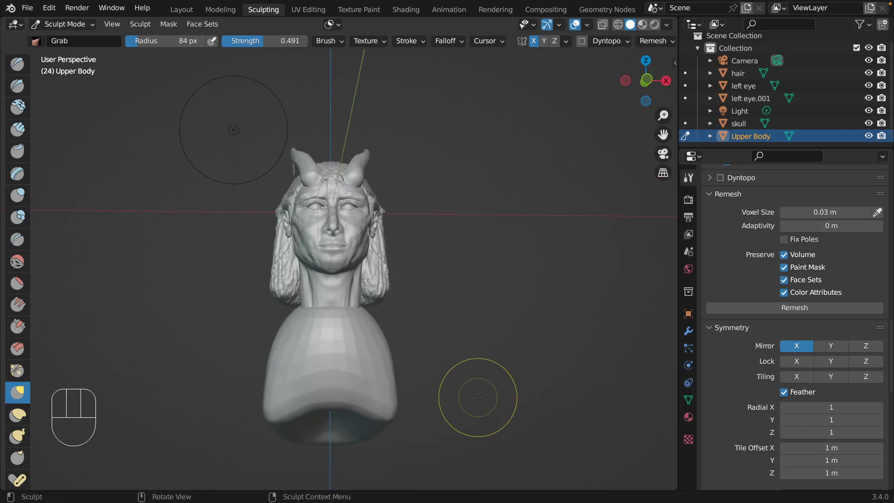
alt+middle_drag(542, 276, 530, 301)
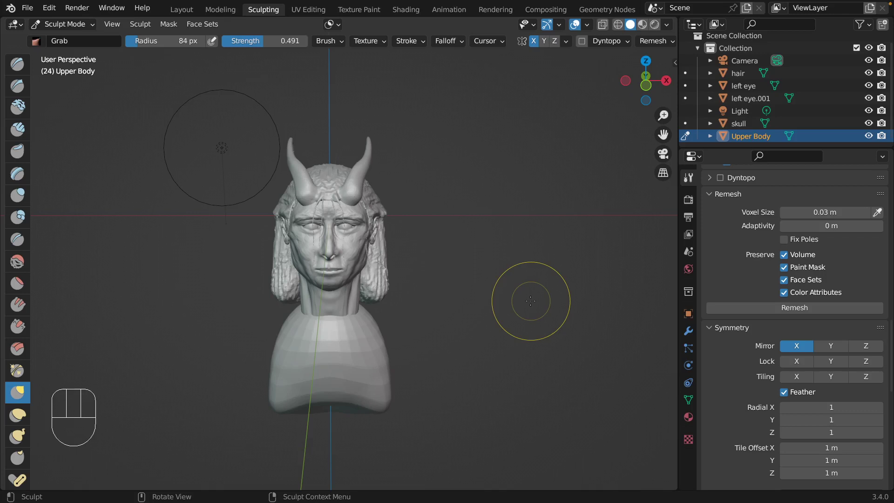
alt+middle_drag(531, 301, 640, 347)
alt+middle_drag(467, 404, 532, 413)
drag(368, 455, 376, 459)
mouse_move(588, 381)
alt+middle_down()
mouse_move(480, 392)
mouse_move(426, 425)
alt+middle_up()
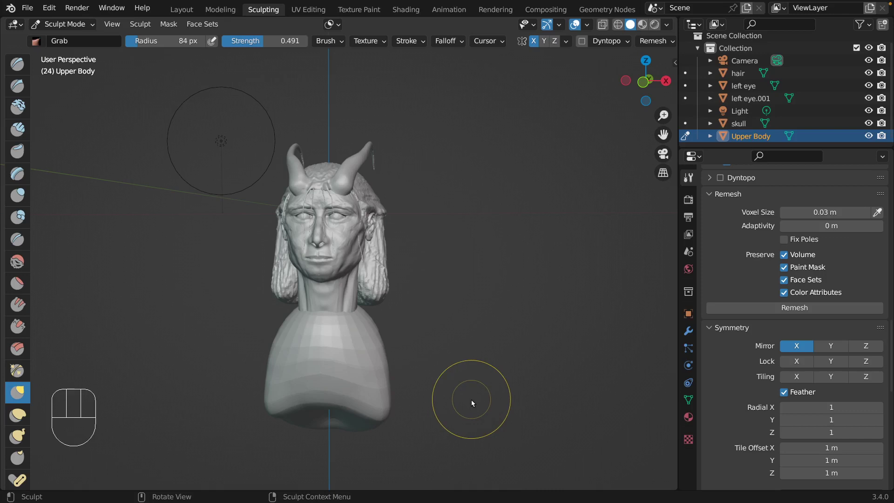
scroll(472, 400, left, 5)
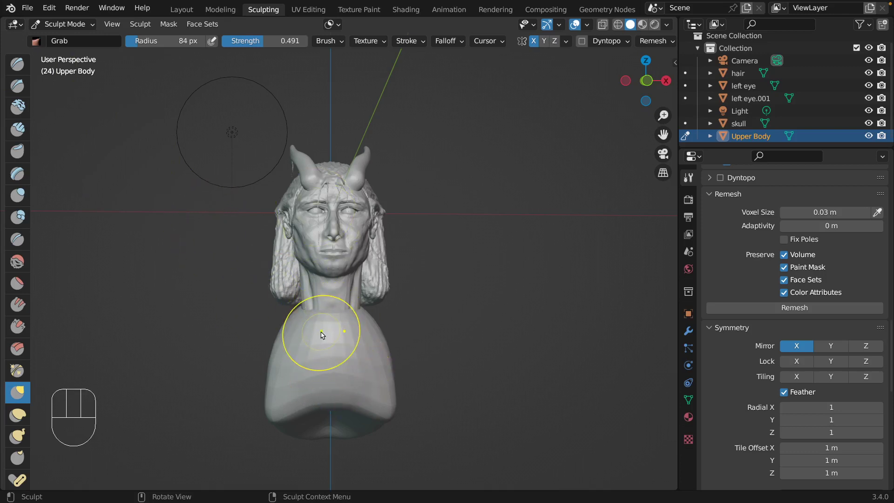
click(17, 129)
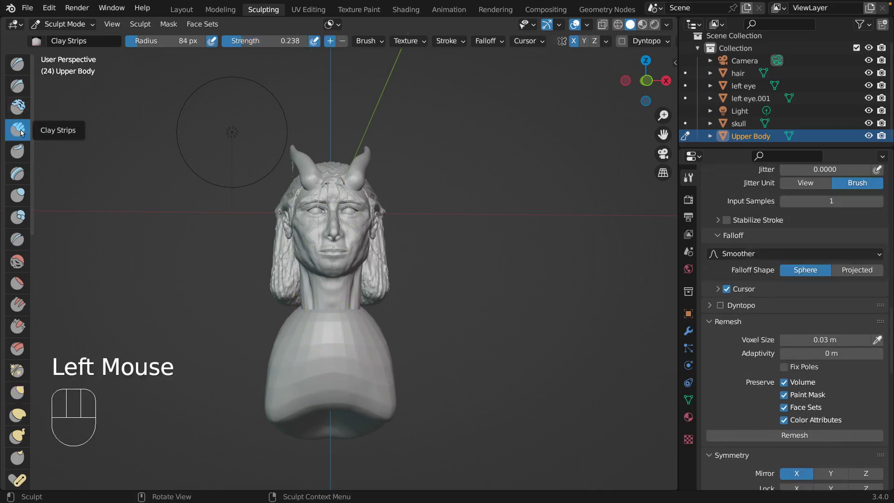
key(f)
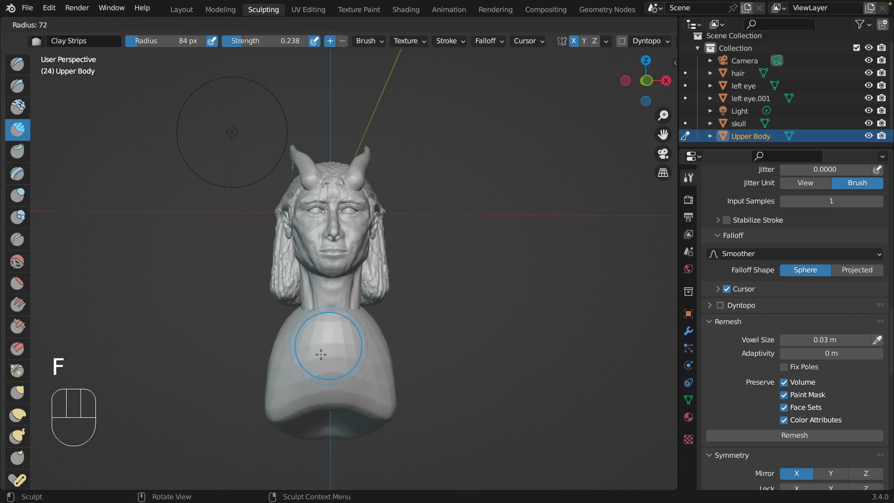
click(301, 370)
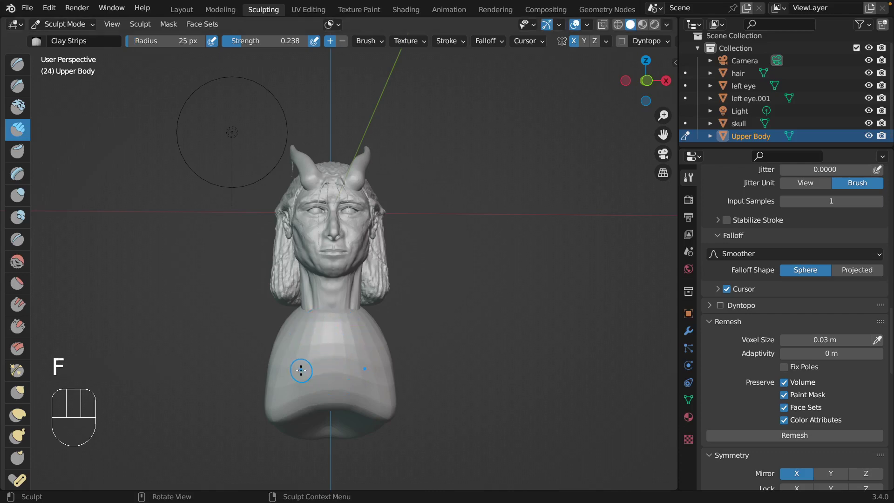
scroll(301, 370, down, 2)
scroll(296, 357, up, 4)
scroll(298, 356, down, 2)
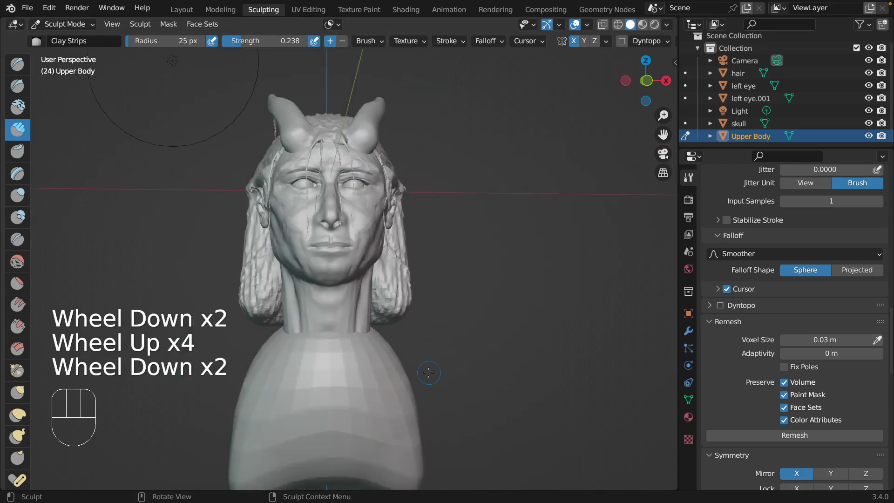
mouse_move(428, 373)
middle_down()
mouse_move(447, 359)
mouse_move(518, 345)
mouse_move(519, 261)
mouse_move(566, 242)
mouse_move(541, 323)
mouse_move(538, 316)
middle_up()
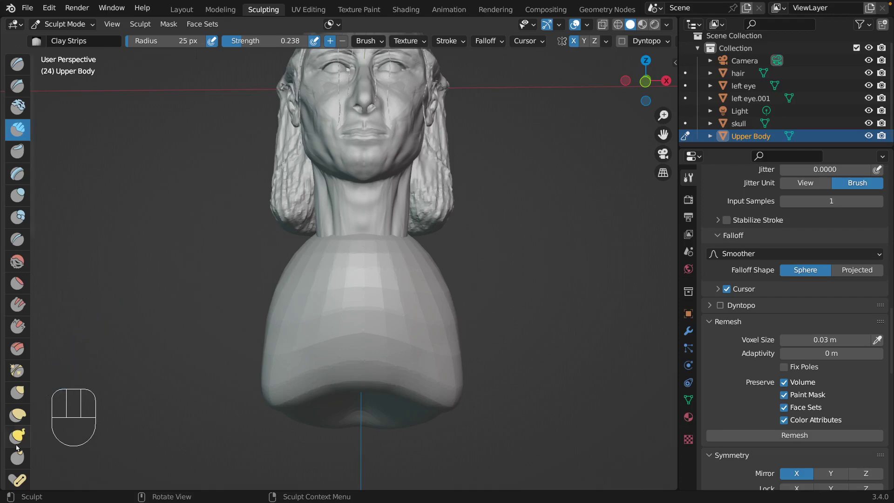
Switch to the Grab brush at 89 px radius, try pulling the shoulders outward, and undo the stroke
click(17, 395)
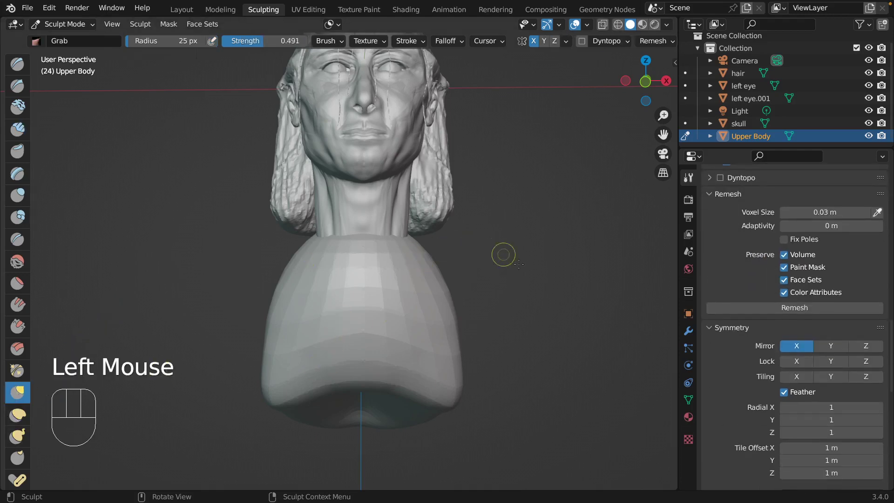
middle_drag(539, 270, 414, 259)
key(f)
click(537, 252)
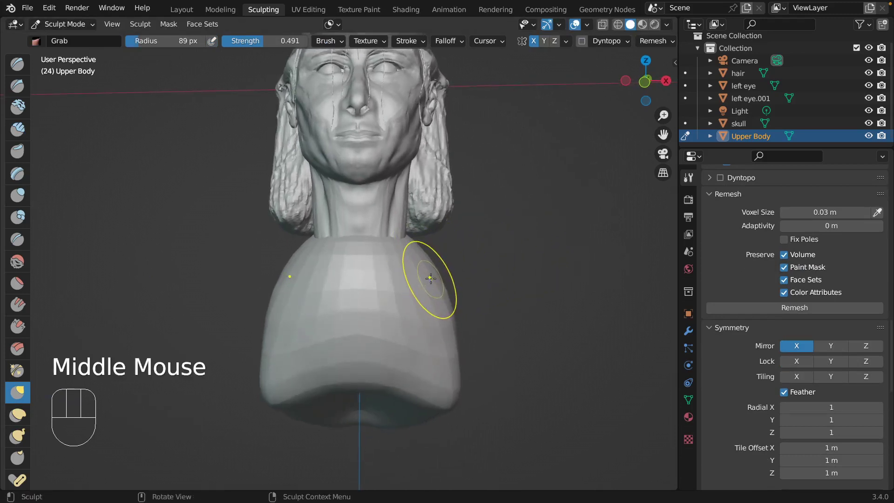
drag(430, 278, 449, 283)
key(super+z)
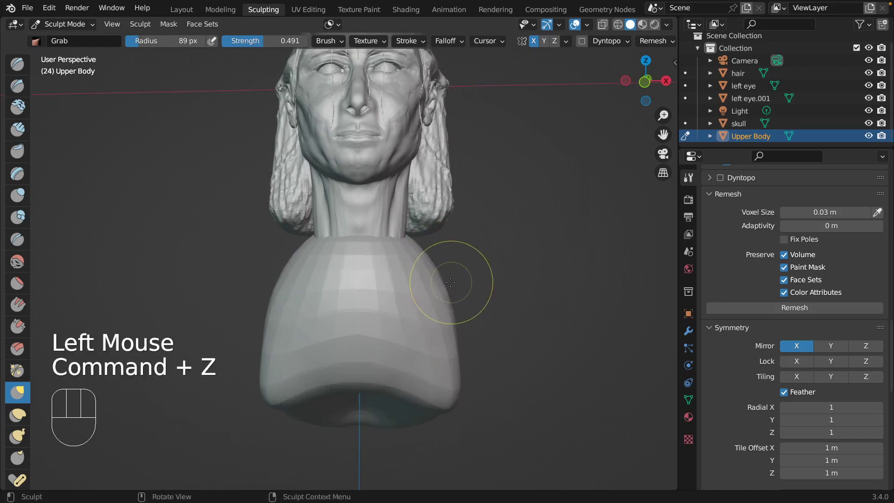
Set the Grab radius to 191 px and pull the shoulders out and up and the torso's sides outward
key(f)
click(496, 283)
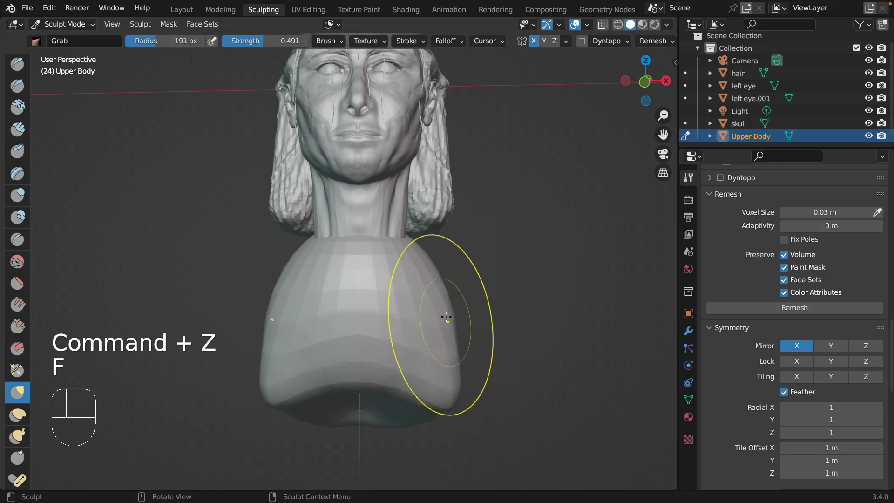
mouse_move(441, 304)
mouse_down()
mouse_move(483, 300)
mouse_move(479, 290)
mouse_up()
drag(437, 264, 423, 237)
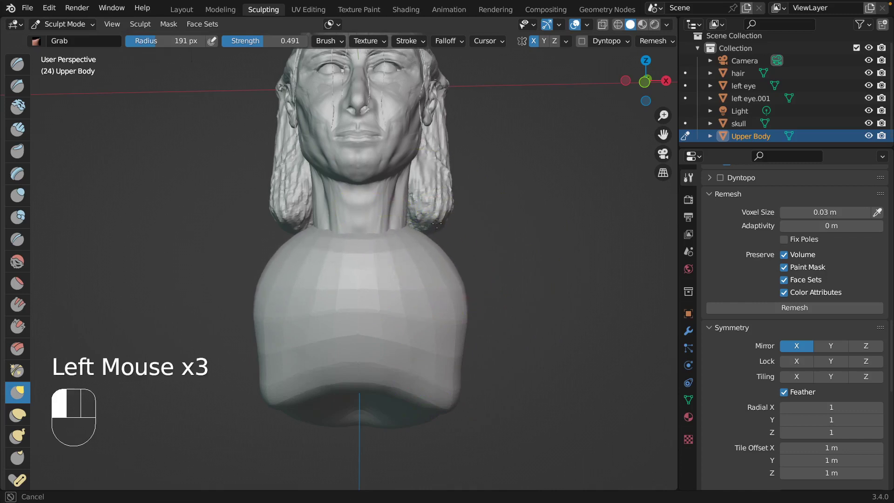
drag(437, 226, 437, 228)
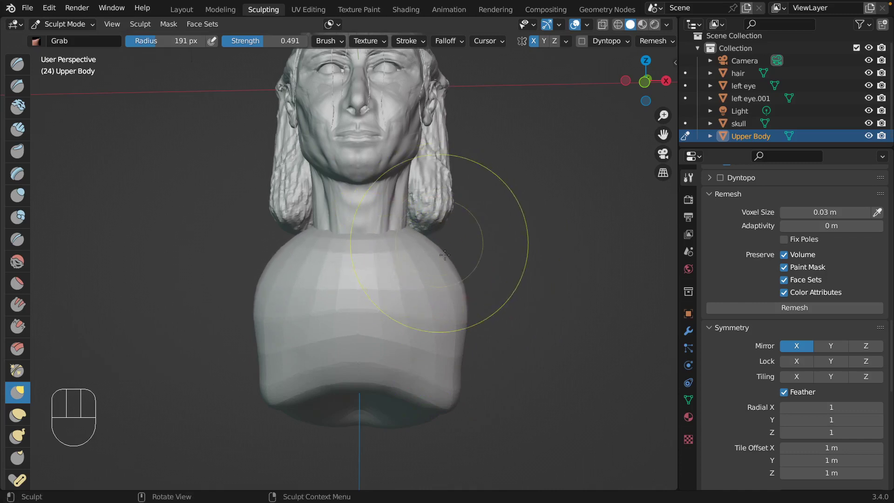
drag(463, 305, 479, 307)
drag(466, 370, 478, 386)
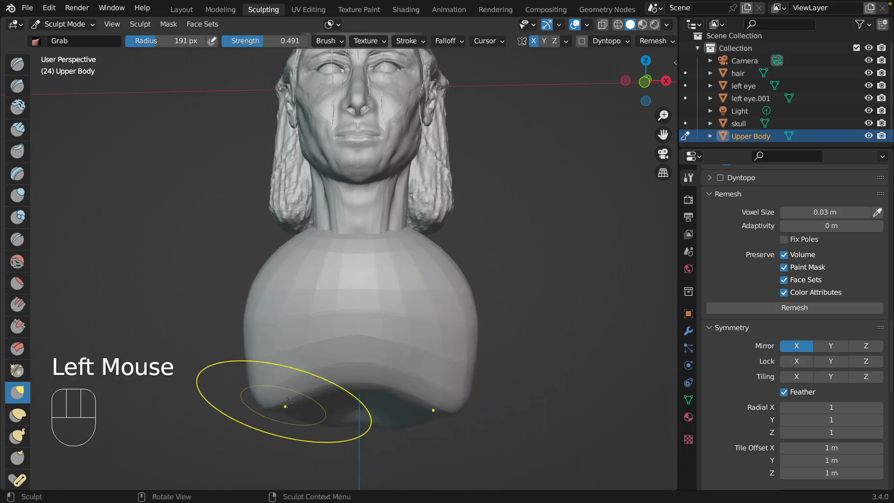
Pull the rear rim of the torso's underside down at the center and outward at both sides
drag(287, 403, 292, 405)
drag(365, 419, 364, 426)
drag(359, 413, 357, 458)
mouse_move(320, 426)
mouse_down()
mouse_move(308, 438)
mouse_move(285, 422)
mouse_up()
click(284, 429)
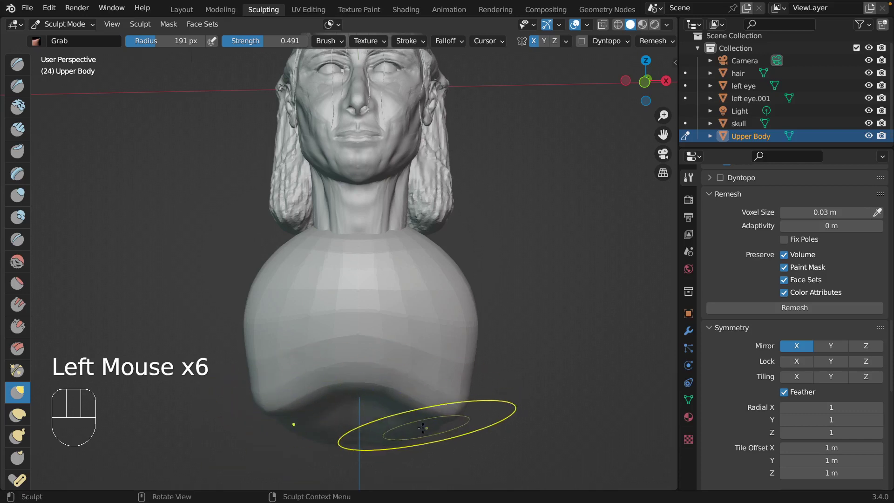
drag(430, 425, 442, 421)
Push the middle of the torso's underside upward from a low view to shape the hollow
middle_drag(523, 373, 401, 430)
mouse_move(367, 419)
mouse_down()
mouse_move(370, 440)
mouse_move(356, 472)
mouse_move(375, 386)
mouse_up()
click(371, 403)
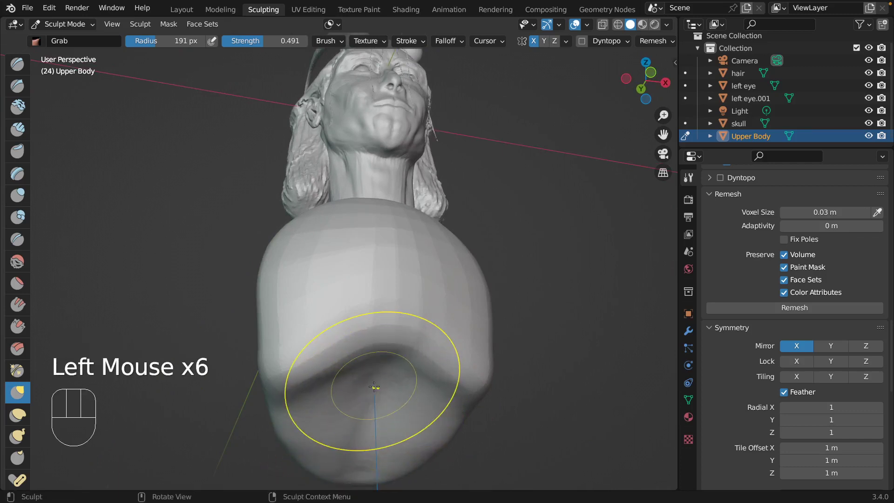
mouse_move(375, 387)
middle_down()
mouse_move(378, 379)
mouse_move(368, 379)
mouse_move(366, 396)
mouse_move(374, 386)
middle_up()
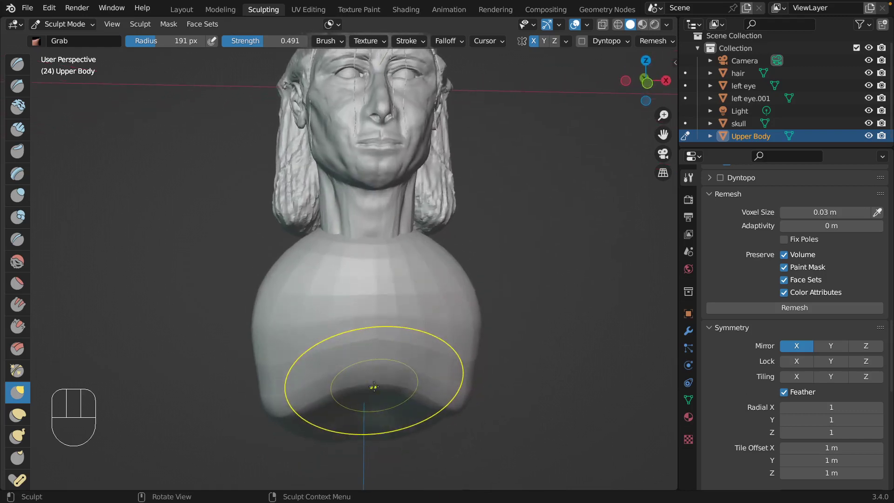
Build up mirrored chest muscle volume with Clay Strips at 41 px radius and 0.318 strength
click(23, 127)
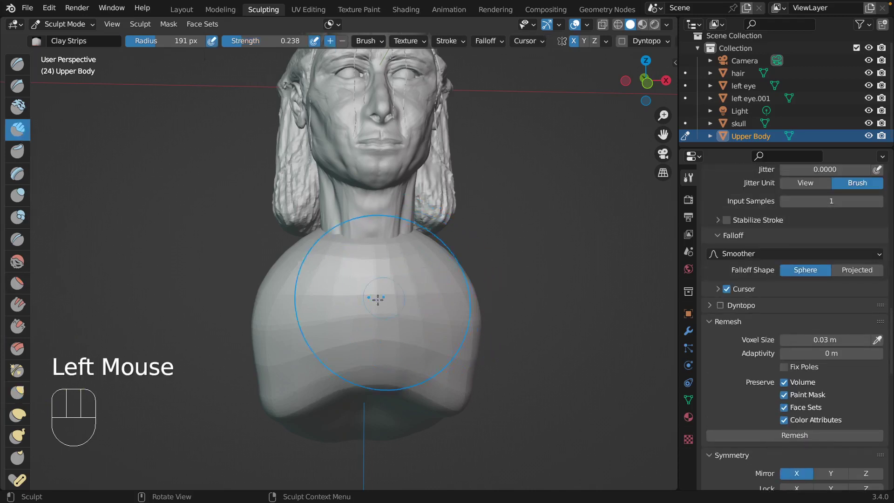
key(f)
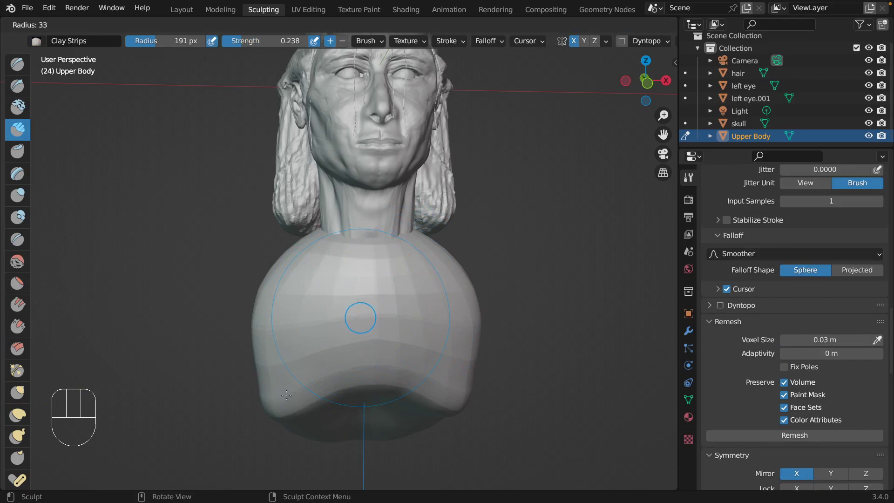
click(291, 392)
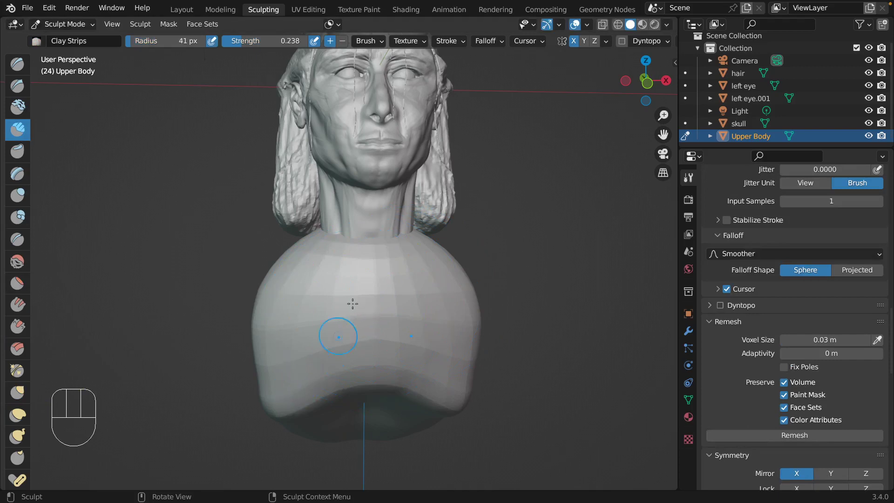
key(shift+f)
click(352, 278)
mouse_move(291, 275)
mouse_down()
mouse_move(304, 248)
mouse_move(272, 298)
mouse_up()
drag(277, 305, 330, 336)
mouse_move(326, 331)
mouse_down()
mouse_move(279, 311)
mouse_move(288, 330)
mouse_move(326, 342)
mouse_up()
click(280, 313)
mouse_move(285, 328)
mouse_down()
mouse_move(342, 345)
mouse_move(288, 336)
mouse_up()
drag(284, 326, 340, 332)
mouse_move(300, 269)
mouse_down()
mouse_move(292, 273)
mouse_move(331, 267)
mouse_move(292, 278)
mouse_move(298, 282)
mouse_up()
mouse_move(297, 282)
mouse_down()
mouse_move(289, 286)
mouse_move(326, 298)
mouse_up()
mouse_move(321, 298)
mouse_down()
mouse_move(288, 306)
mouse_move(328, 321)
mouse_up()
drag(298, 317, 336, 326)
drag(303, 321, 363, 318)
drag(308, 328, 354, 329)
mouse_move(321, 326)
mouse_down()
mouse_move(286, 313)
mouse_move(326, 317)
mouse_up()
drag(298, 307, 354, 291)
drag(326, 284, 368, 273)
drag(346, 297, 370, 297)
Lay clay strips along the chest's lower edge, up toward the shoulder and across the side of the torso
drag(337, 366, 303, 354)
mouse_move(326, 366)
mouse_down()
mouse_move(280, 351)
mouse_move(263, 301)
mouse_move(275, 323)
mouse_up()
mouse_move(274, 322)
mouse_down()
mouse_move(285, 274)
mouse_move(302, 249)
mouse_up()
scroll(302, 246, left, 5)
scroll(302, 246, left, 5)
mouse_move(356, 326)
mouse_down()
mouse_move(339, 275)
mouse_move(317, 271)
mouse_move(298, 331)
mouse_move(311, 374)
mouse_move(386, 368)
mouse_up()
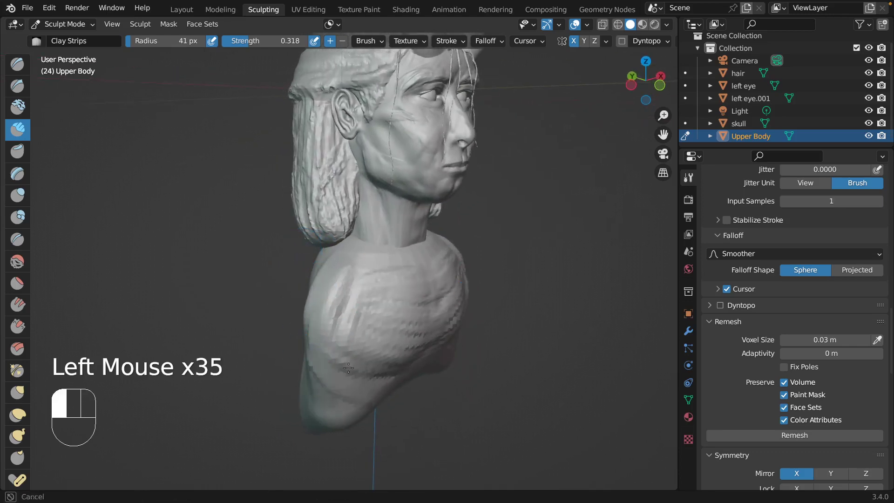
drag(326, 354, 396, 384)
Add rows of clay strips across the lower chest from the side of the torso past the center
scroll(381, 368, left, 8)
scroll(383, 367, right, 6)
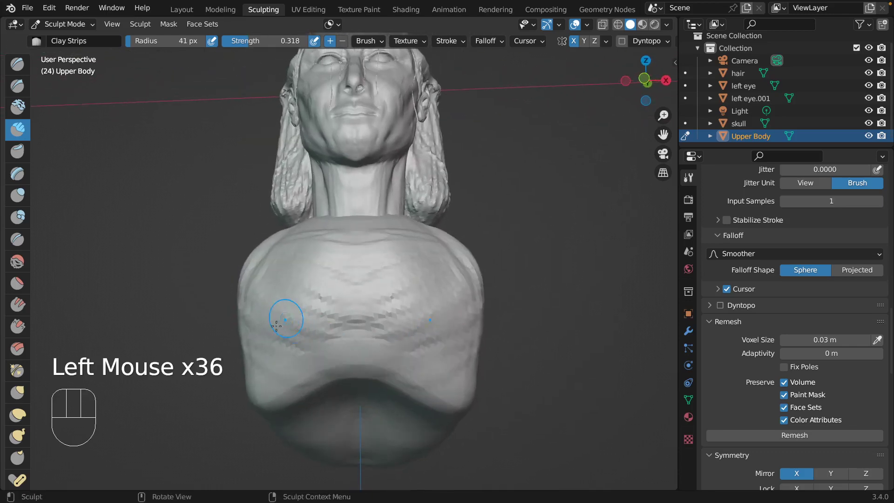
drag(285, 316, 342, 331)
drag(286, 328, 347, 343)
drag(291, 342, 342, 355)
drag(282, 349, 363, 358)
drag(281, 368, 435, 380)
drag(277, 326, 432, 335)
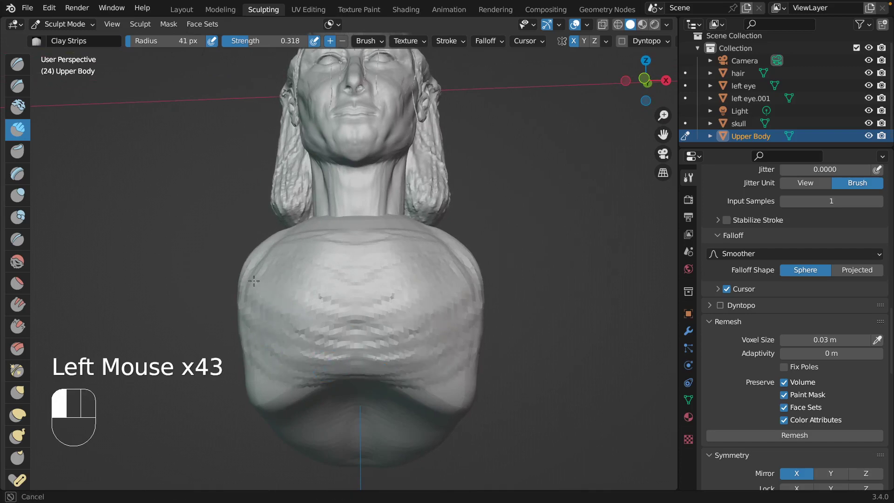
Stroke clay strips from the shoulders over the chest and along the upper chest below the neck
drag(270, 279, 310, 318)
drag(285, 280, 430, 326)
drag(367, 307, 420, 303)
drag(306, 266, 347, 255)
mouse_move(367, 252)
mouse_down()
mouse_move(315, 263)
mouse_move(331, 253)
mouse_up()
drag(309, 261, 326, 262)
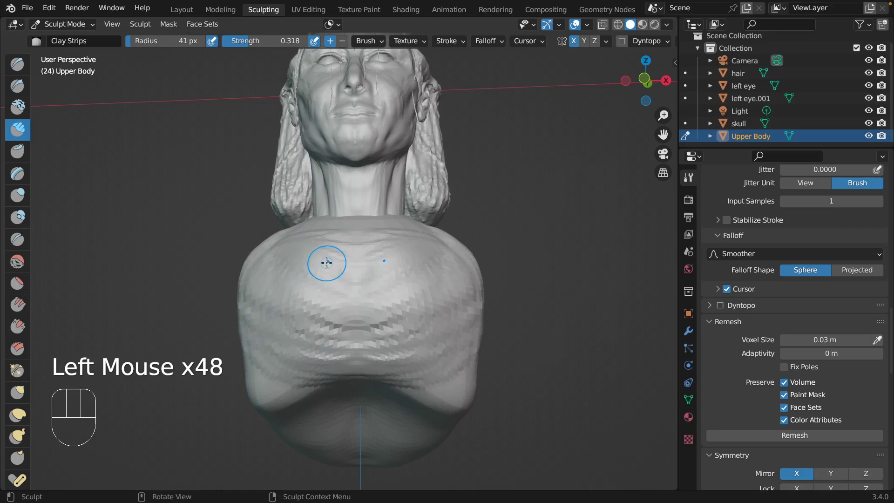
Lay Clay Strips from the side of the torso across the chest muscles toward the center and up to the outer chest
scroll(327, 262, right, 5)
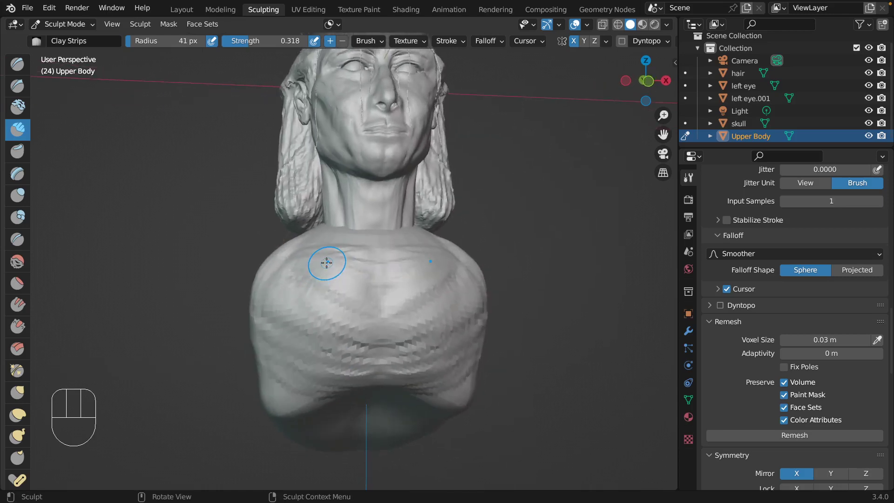
drag(274, 323, 365, 347)
drag(279, 333, 365, 343)
mouse_move(277, 356)
mouse_down()
mouse_move(363, 367)
mouse_move(345, 375)
mouse_up()
drag(282, 329, 365, 342)
drag(279, 322, 337, 326)
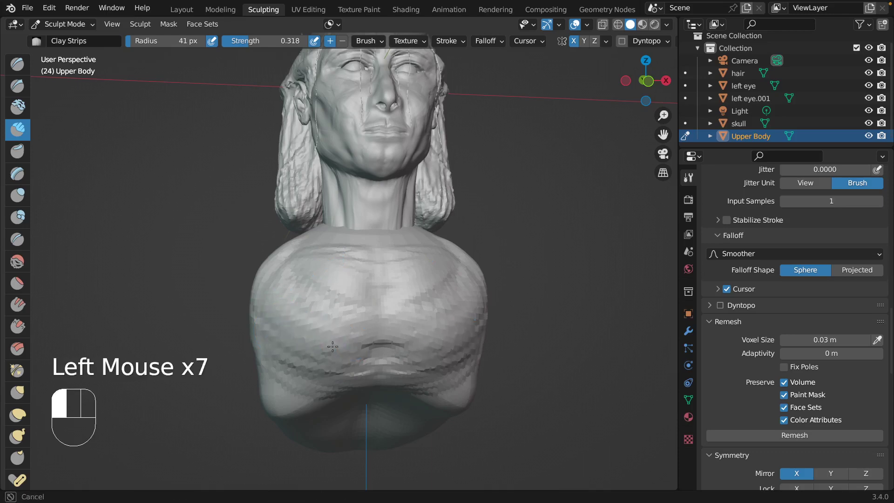
mouse_move(279, 337)
mouse_down()
mouse_move(327, 328)
mouse_move(283, 267)
mouse_move(290, 298)
mouse_up()
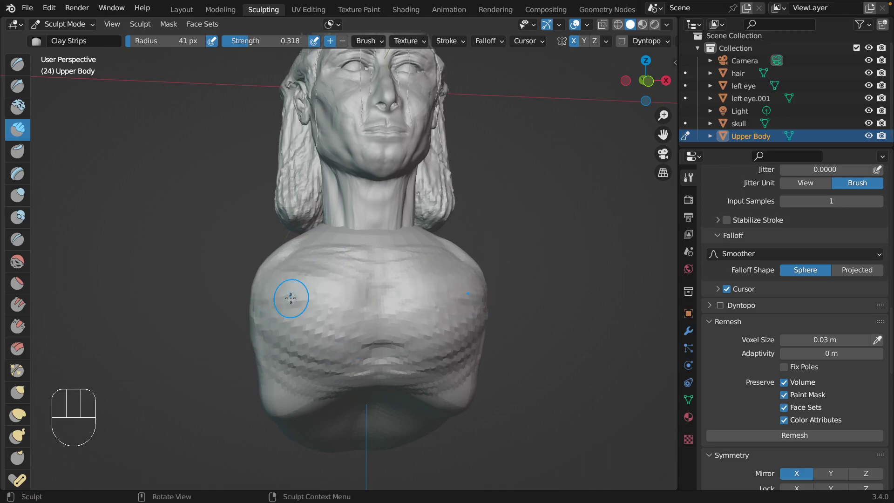
Add short clay strips over the upper chest between the shoulders and the base of the neck
mouse_move(290, 298)
middle_down()
mouse_move(403, 301)
mouse_move(219, 299)
middle_up()
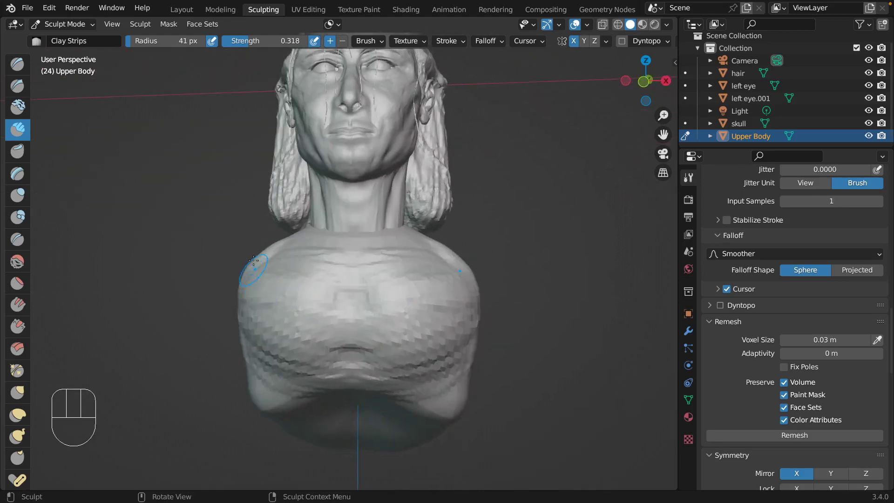
middle_drag(275, 253, 288, 262)
mouse_move(286, 262)
mouse_down()
mouse_move(280, 267)
mouse_move(313, 252)
mouse_move(316, 270)
mouse_move(300, 268)
mouse_move(316, 238)
mouse_up()
click(447, 266)
click(431, 261)
Add clay strips along the side of the torso and up the lower rib edge toward the center
scroll(333, 204, down, 4)
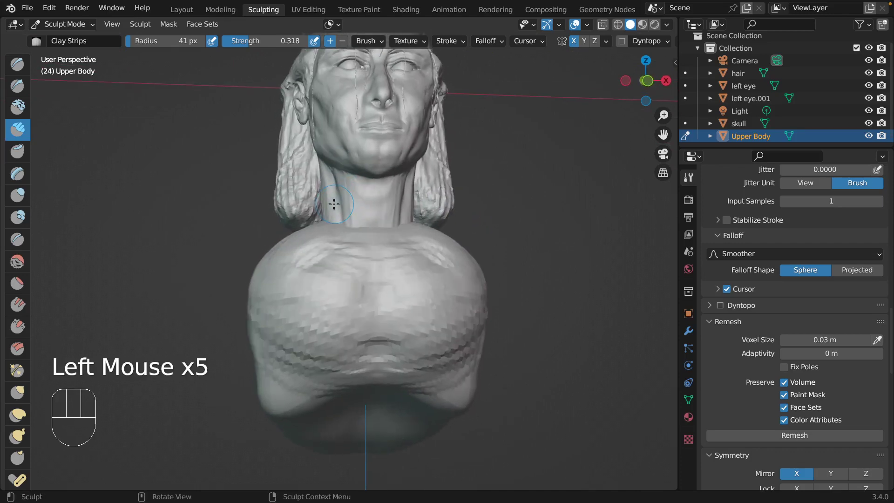
scroll(334, 204, left, 3)
scroll(334, 204, down, 2)
scroll(334, 204, down, 4)
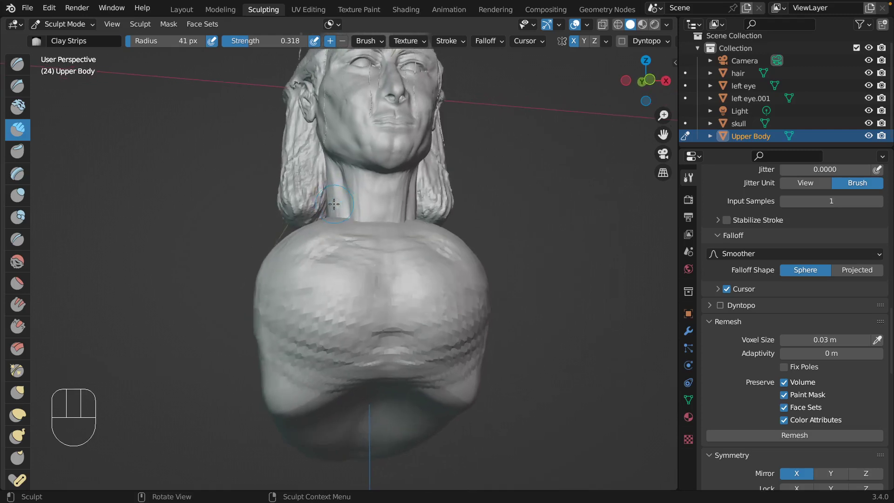
scroll(334, 204, right, 1)
mouse_move(334, 204)
middle_down()
mouse_move(302, 326)
mouse_move(280, 369)
middle_up()
mouse_move(280, 369)
mouse_down()
mouse_move(279, 348)
mouse_move(279, 363)
mouse_up()
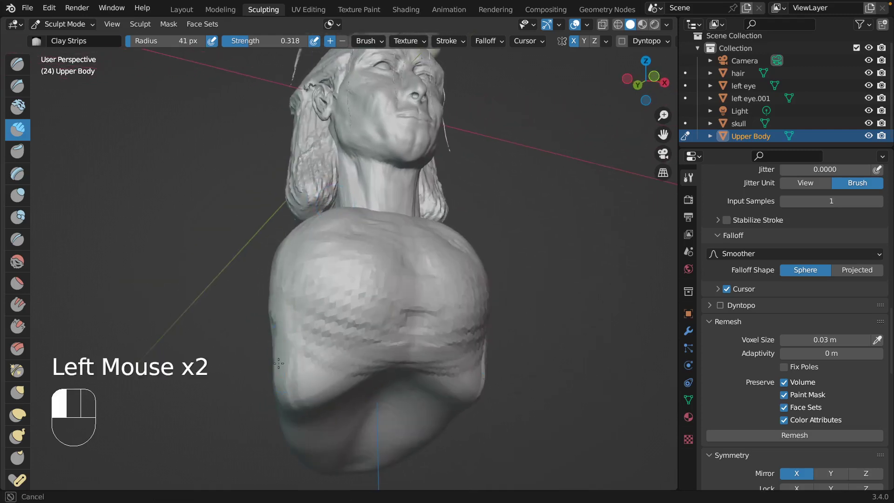
mouse_move(338, 400)
mouse_down()
mouse_move(354, 372)
mouse_move(382, 358)
mouse_up()
Stroke clay strips down the opposite side of the torso and across the central arch below the chest
middle_drag(382, 359, 458, 340)
mouse_move(458, 340)
mouse_down()
mouse_move(421, 393)
mouse_move(443, 401)
mouse_move(463, 302)
mouse_move(462, 414)
mouse_up()
drag(379, 368, 326, 360)
drag(363, 359, 316, 365)
mouse_move(344, 363)
mouse_down()
mouse_move(301, 385)
mouse_move(356, 362)
mouse_up()
middle_drag(352, 362, 371, 361)
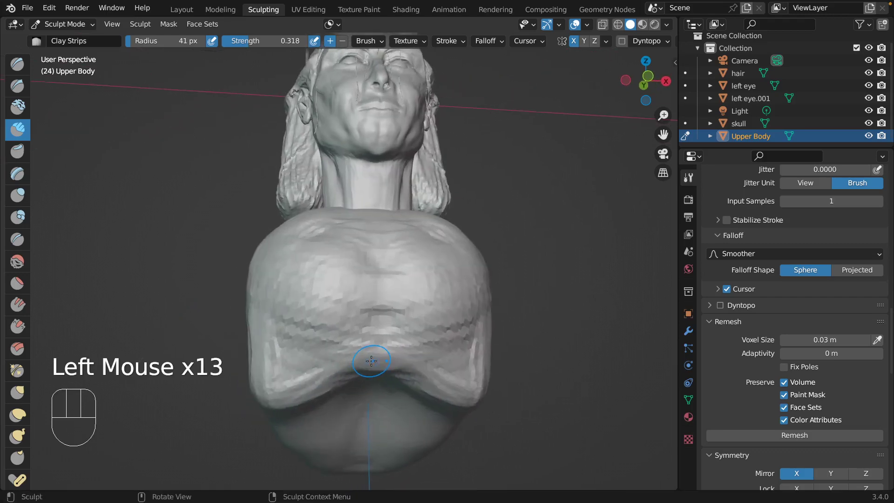
Reshape the lower rib edge and its central arch using the Grab brush with a 95 px radius
click(17, 392)
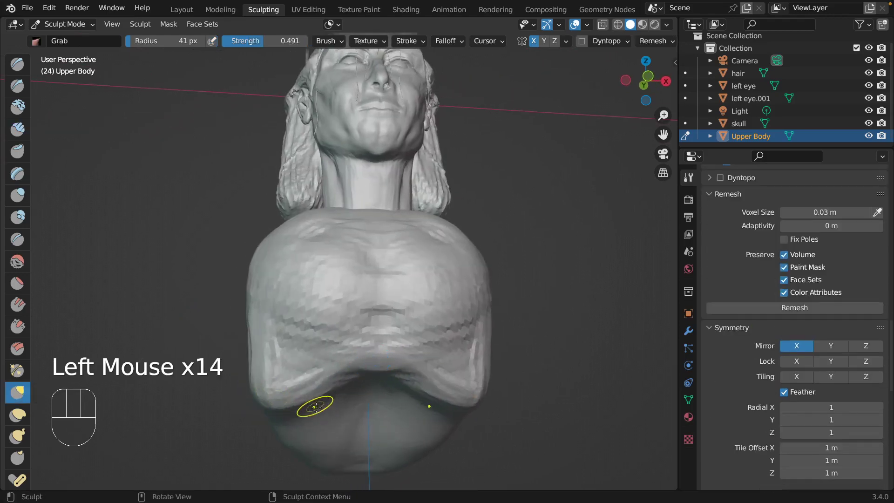
key(f)
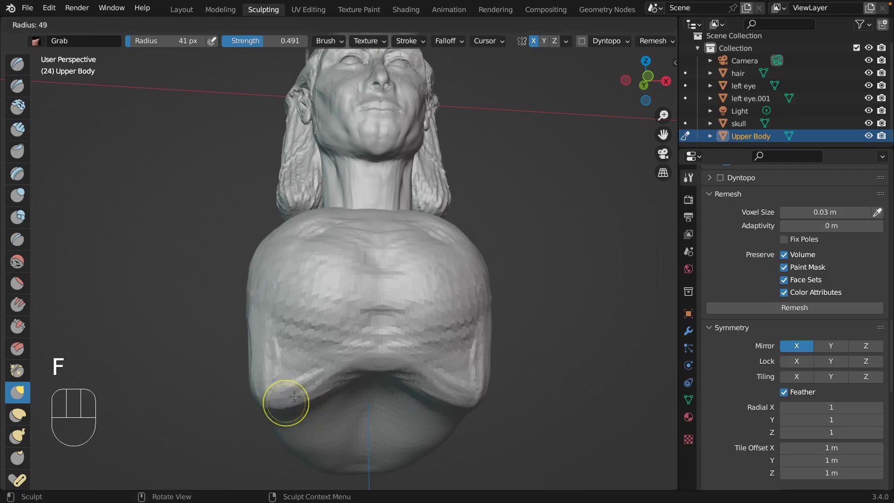
click(298, 407)
mouse_move(298, 407)
mouse_down()
mouse_move(265, 393)
mouse_move(262, 415)
mouse_move(268, 382)
mouse_move(272, 406)
mouse_move(298, 409)
mouse_up()
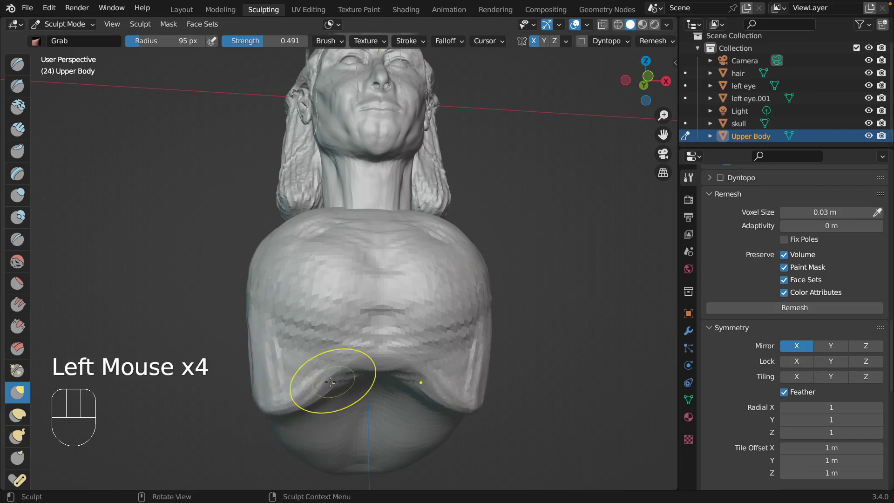
drag(334, 380, 339, 387)
mouse_move(357, 376)
mouse_down()
mouse_move(368, 376)
mouse_move(351, 372)
mouse_up()
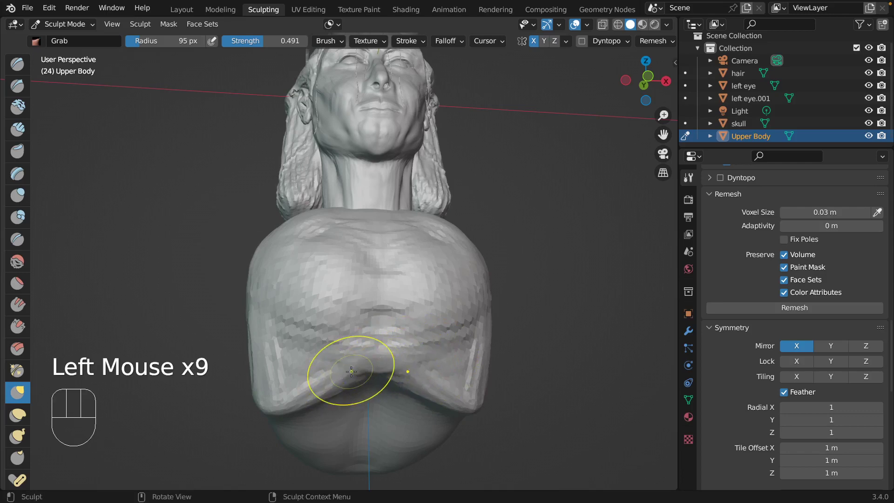
Grab the belly surface beneath the rib arch and pull it downward to reshape the underside of the torso
scroll(351, 371, up, 5)
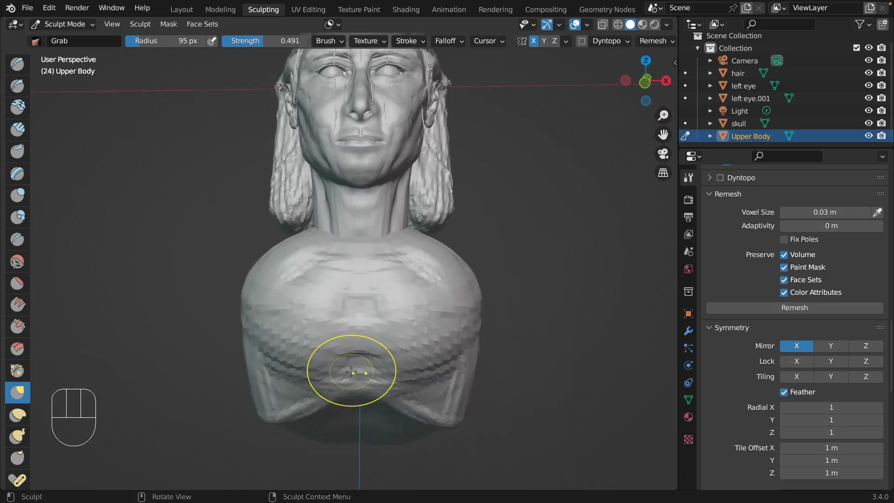
scroll(351, 371, left, 10)
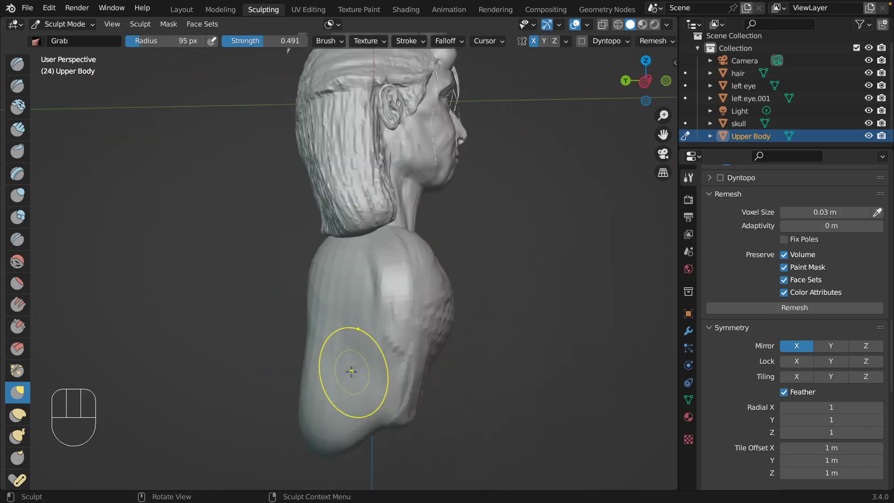
scroll(351, 372, right, 10)
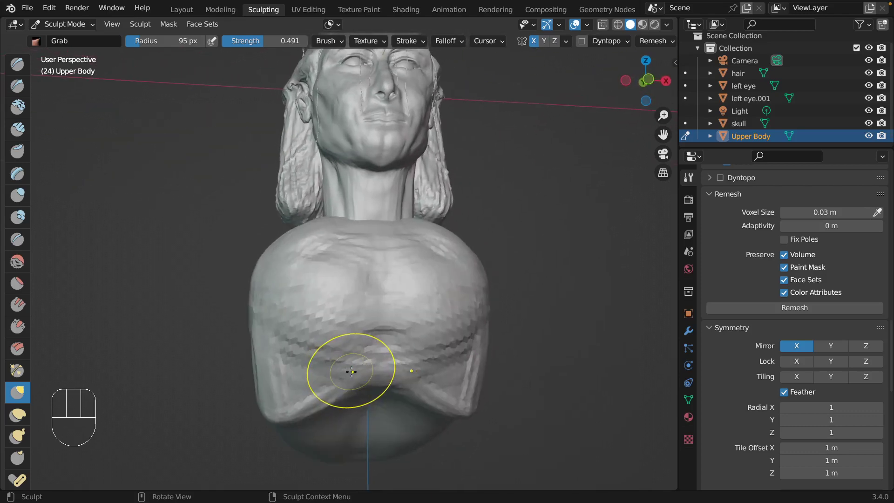
scroll(351, 372, right, 2)
scroll(351, 371, down, 5)
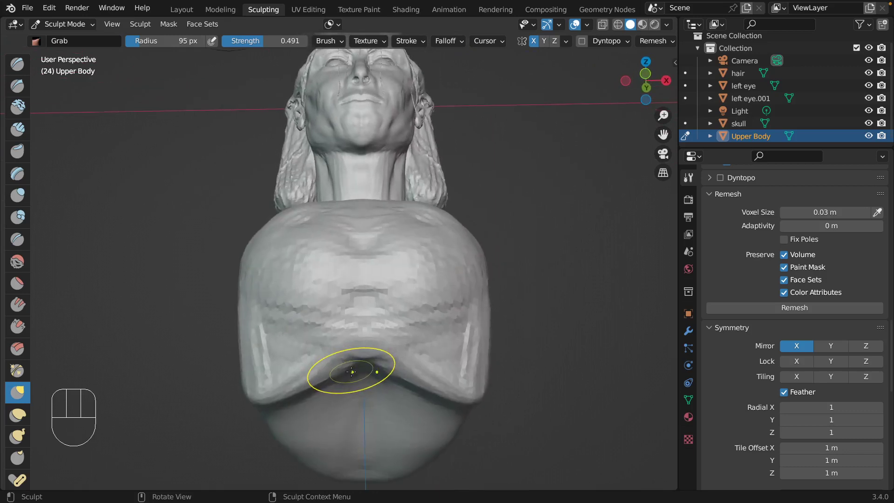
mouse_move(364, 404)
mouse_down()
mouse_move(364, 440)
mouse_move(361, 412)
mouse_up()
mouse_move(363, 389)
mouse_down()
mouse_move(364, 401)
mouse_move(350, 408)
mouse_up()
drag(342, 406, 328, 425)
drag(327, 413, 322, 426)
drag(341, 401, 343, 413)
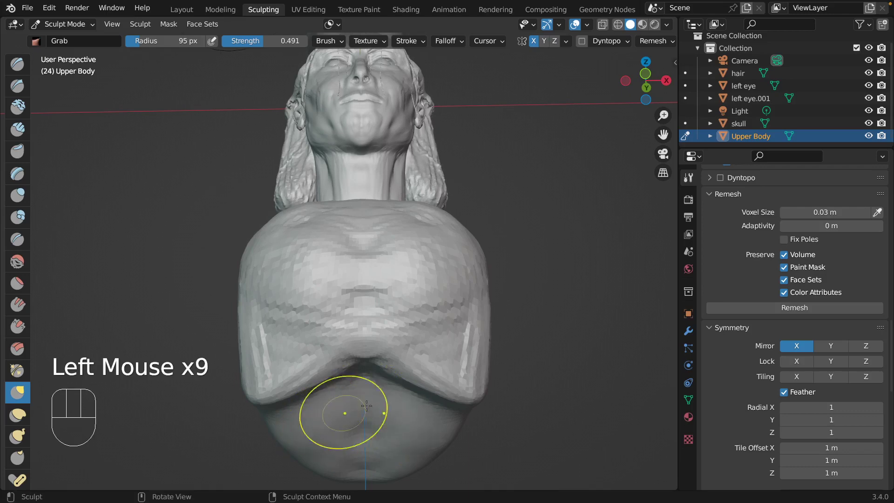
drag(419, 409, 383, 429)
mouse_move(370, 432)
mouse_down()
mouse_move(367, 444)
mouse_move(359, 435)
mouse_up()
Examine the whole bust from the front and both sides to judge the torso's proportions against the head
scroll(361, 435, up, 5)
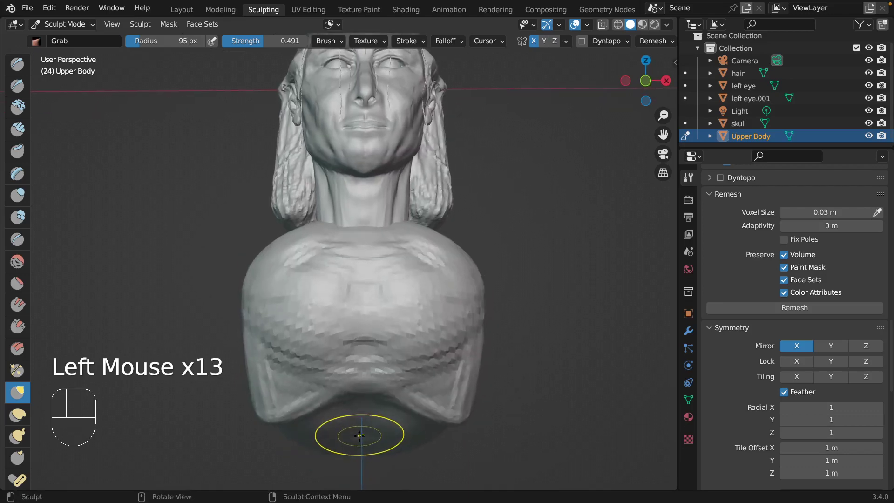
scroll(358, 434, up, 2)
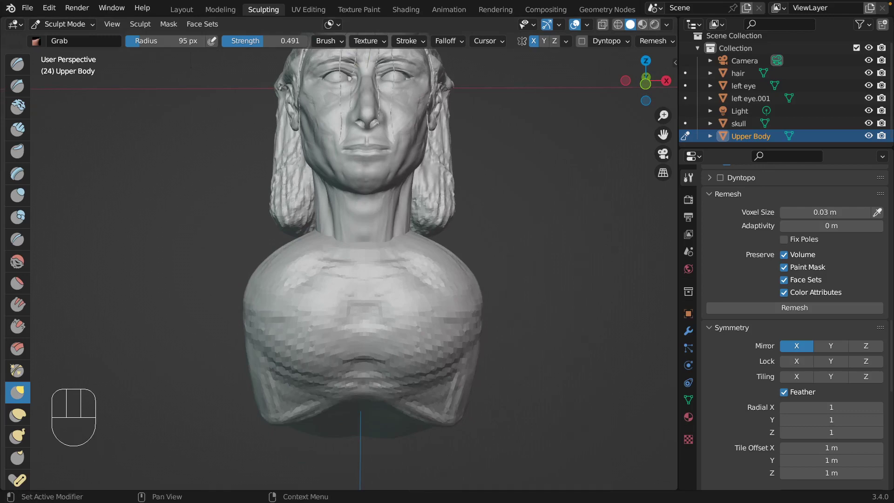
scroll(239, 63, down, 2)
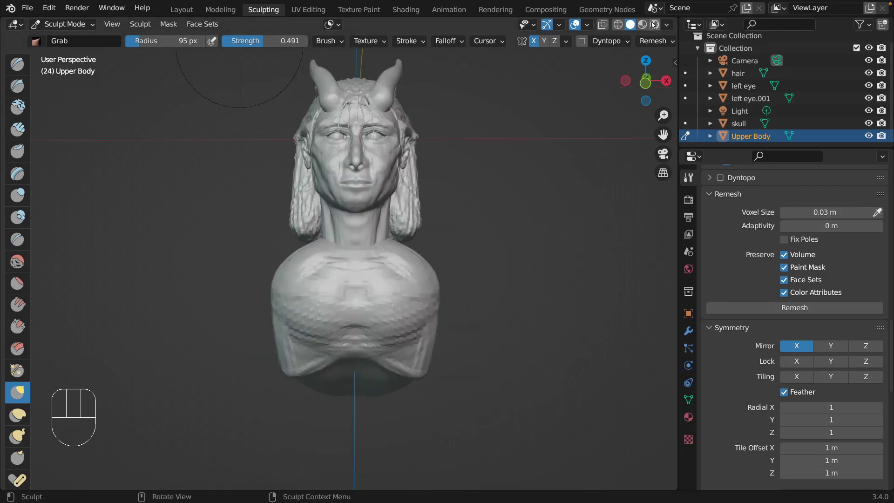
scroll(563, 257, right, 8)
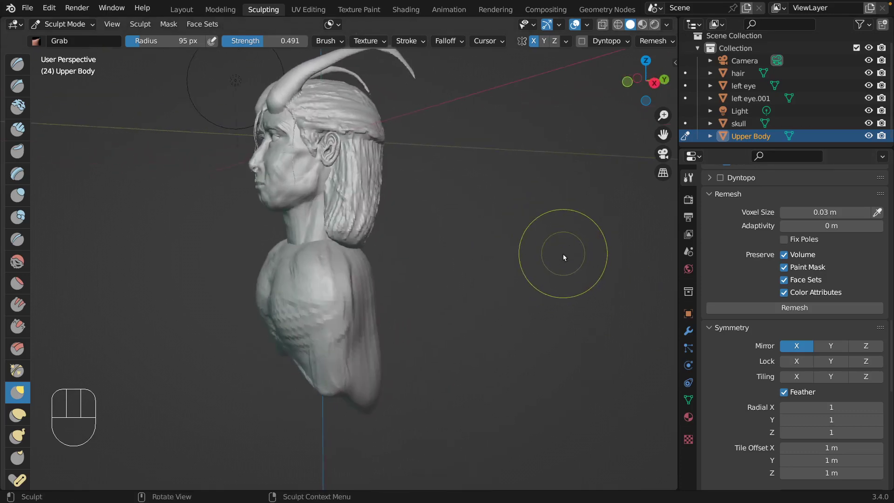
scroll(564, 253, left, 10)
scroll(564, 254, right, 10)
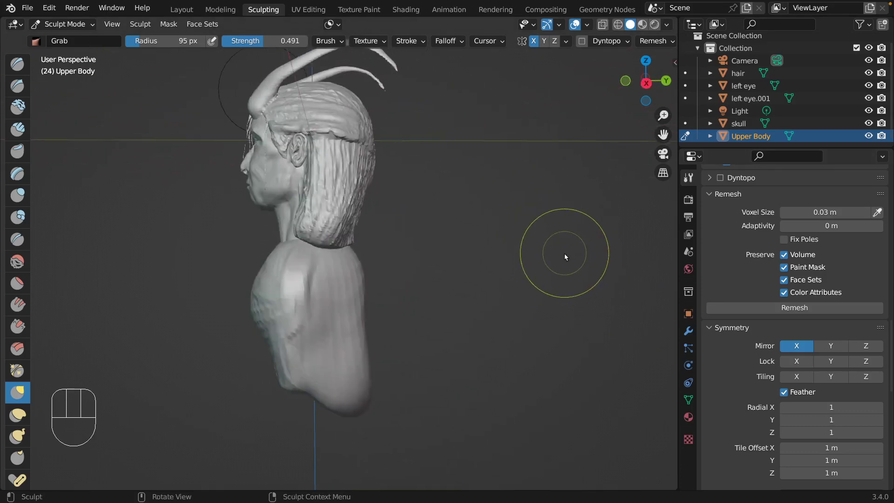
scroll(565, 253, left, 1)
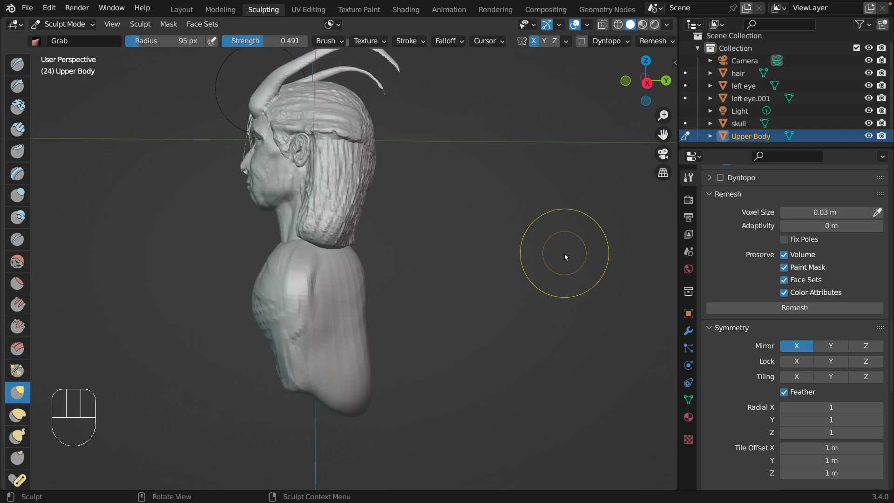
scroll(565, 253, left, 7)
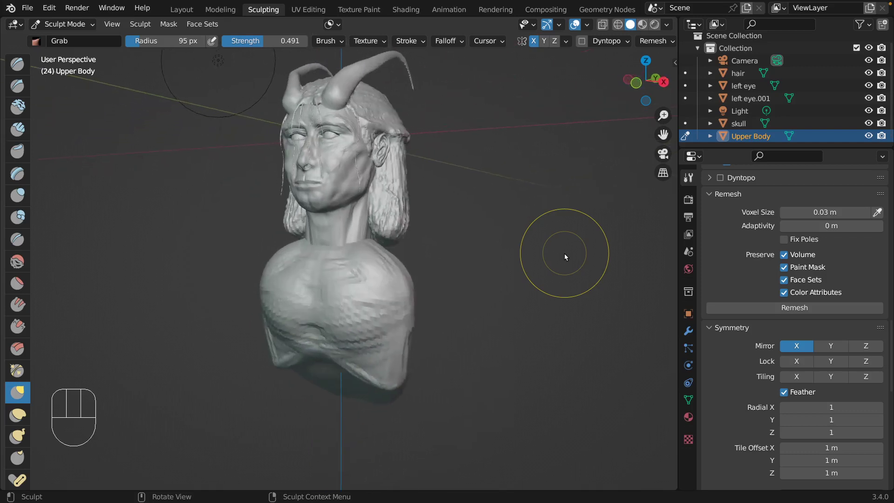
scroll(331, 252, right, 1)
scroll(328, 249, left, 3)
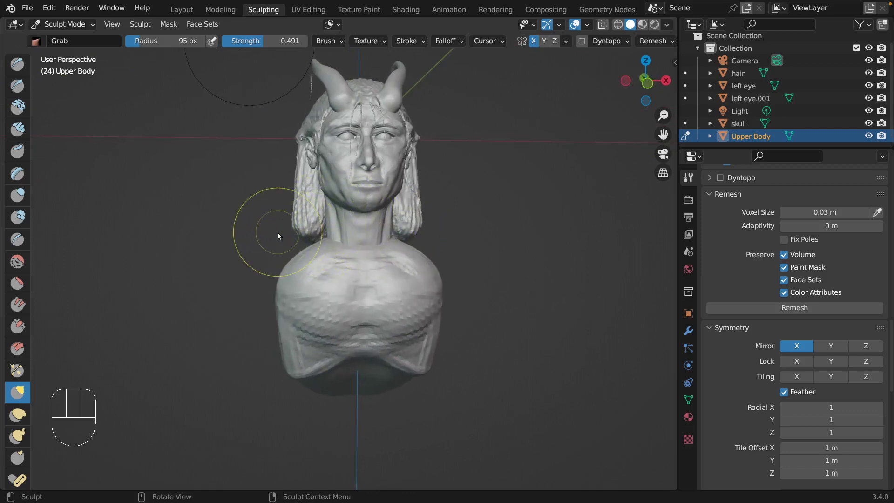
Grab the shoulder line upward and outward to form trapezius slopes and squarer shoulders, and raise the neckline
drag(324, 244, 323, 239)
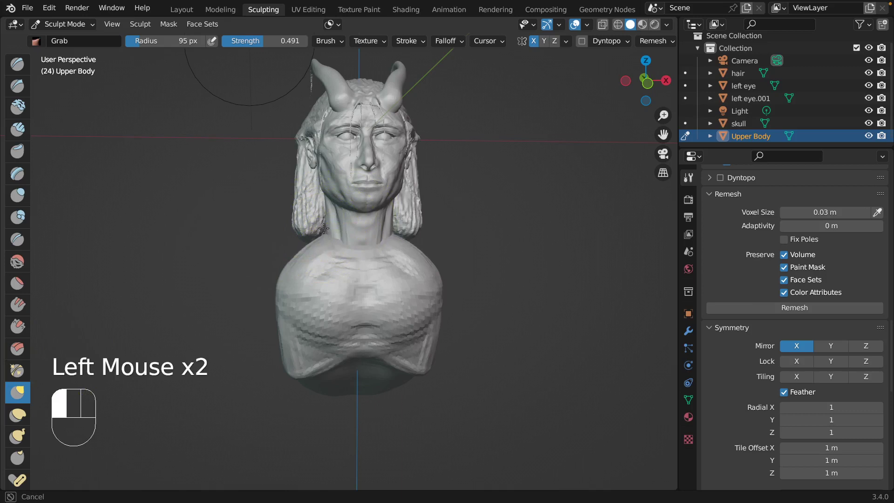
mouse_move(324, 227)
mouse_down()
mouse_move(334, 240)
mouse_move(326, 231)
mouse_move(298, 247)
mouse_up()
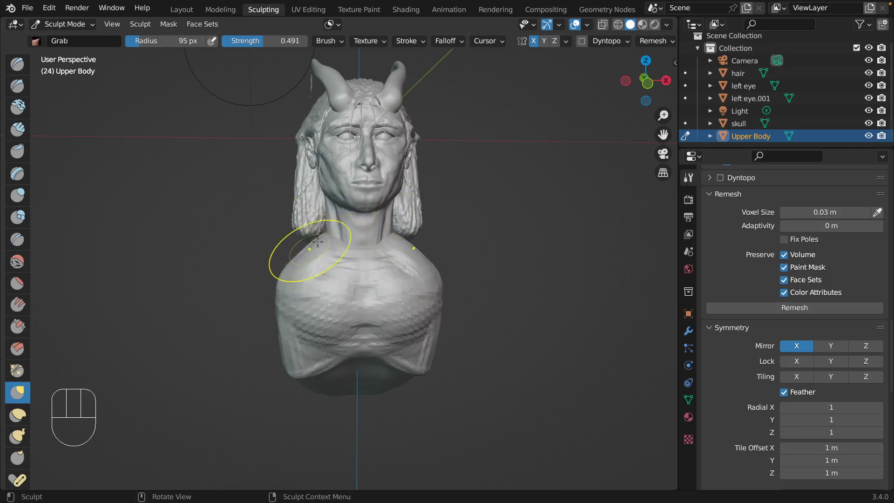
click(281, 271)
click(277, 269)
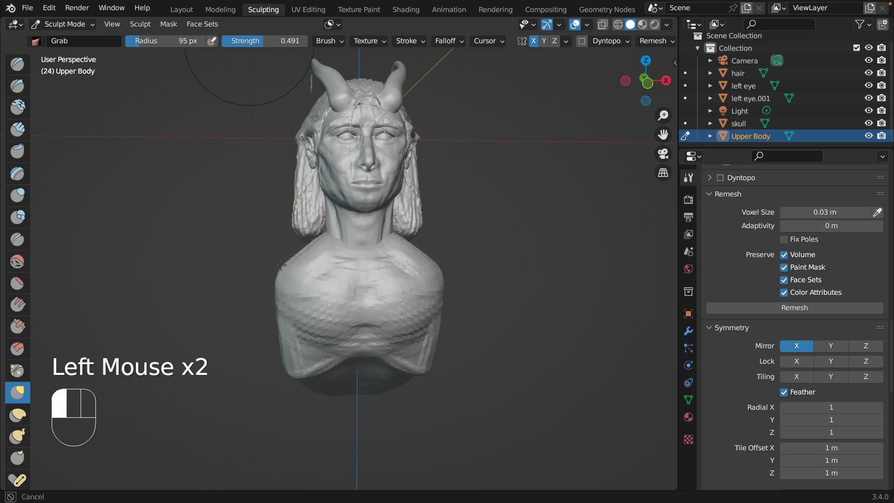
mouse_move(275, 268)
mouse_down()
mouse_move(270, 257)
mouse_move(291, 249)
mouse_up()
drag(294, 247, 320, 229)
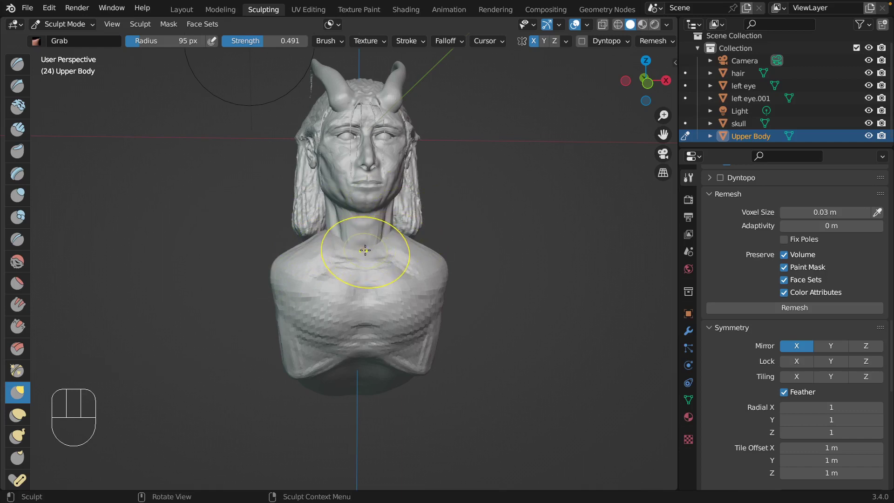
drag(364, 248, 356, 240)
mouse_move(356, 240)
mouse_down()
mouse_move(348, 241)
mouse_move(354, 234)
mouse_up()
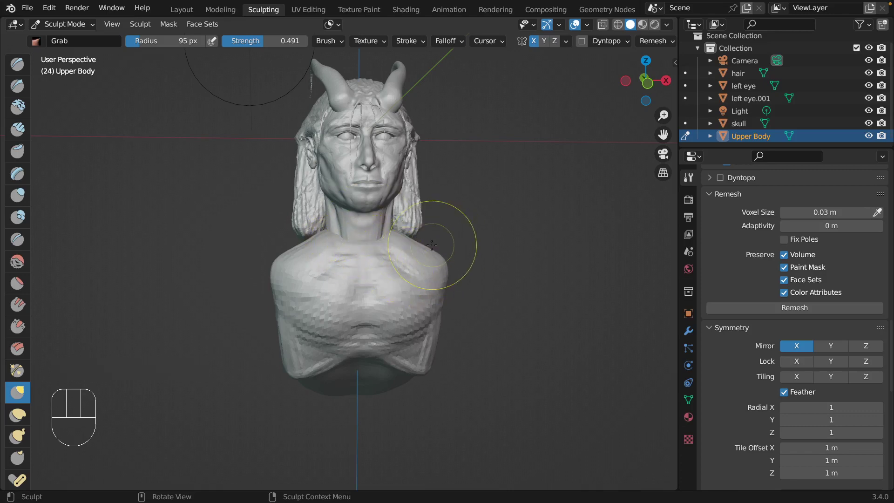
Hide the hair object and pull the upper and middle back outward with Grab in side view
mouse_move(443, 250)
middle_down()
mouse_move(443, 230)
mouse_move(400, 239)
mouse_move(415, 230)
mouse_move(398, 227)
mouse_move(393, 260)
middle_up()
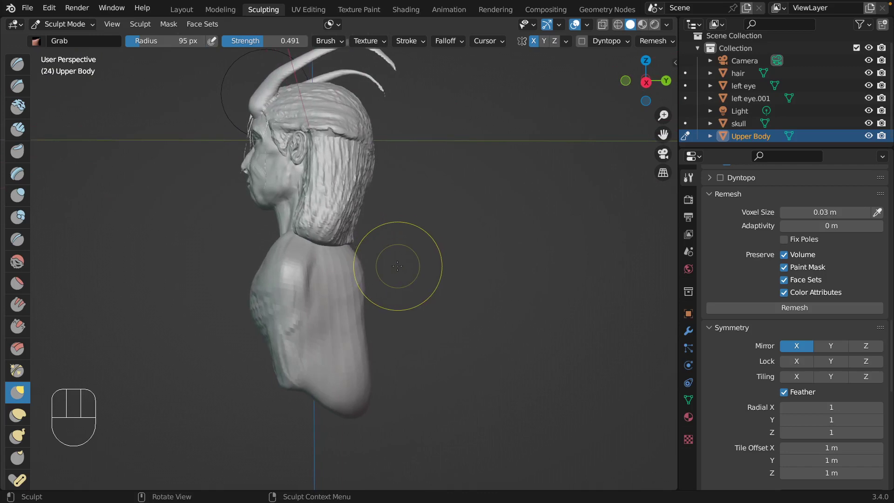
click(868, 73)
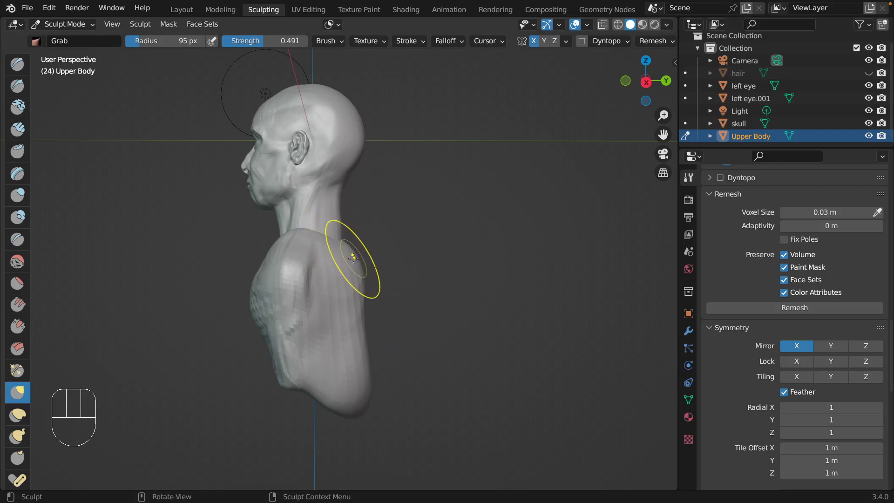
mouse_move(353, 259)
mouse_down()
mouse_move(362, 257)
mouse_move(371, 287)
mouse_move(373, 314)
mouse_move(365, 317)
mouse_move(374, 351)
mouse_up()
drag(374, 351, 372, 376)
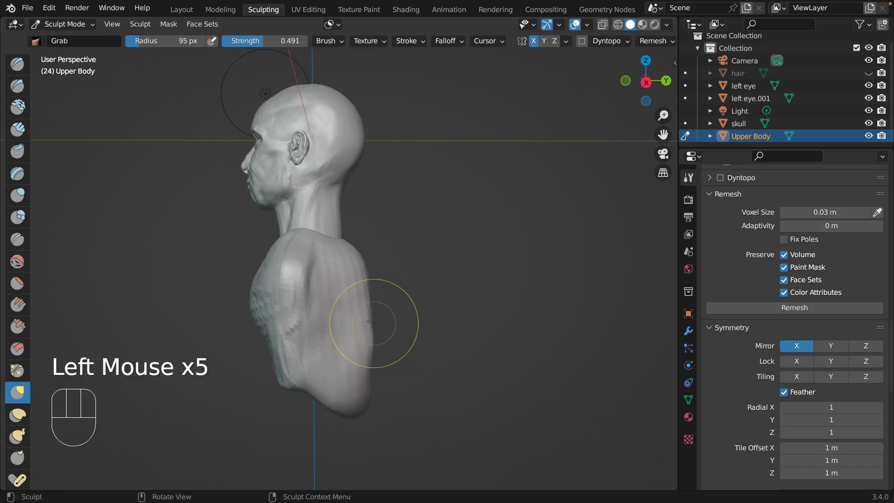
mouse_move(374, 324)
mouse_down()
mouse_move(374, 289)
mouse_move(359, 255)
mouse_up()
drag(364, 269, 369, 270)
drag(371, 298, 379, 343)
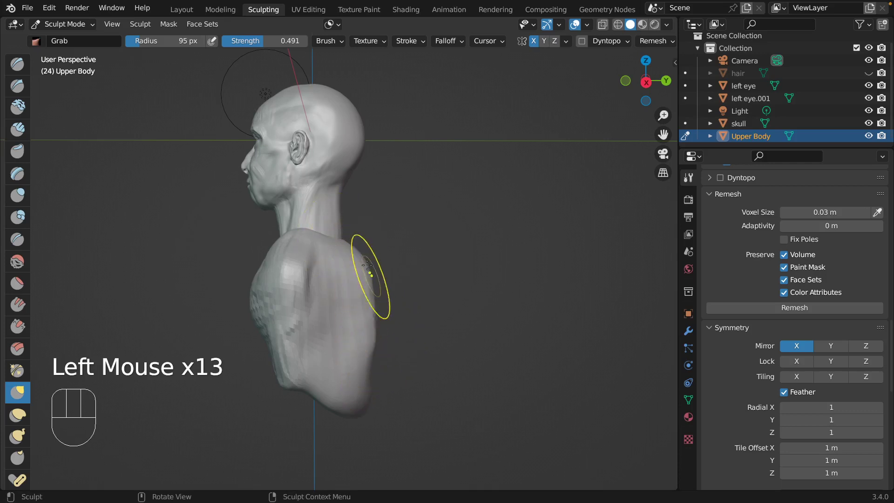
Grab the pointed lower end of the back and push it inward to round the base of the torso
drag(368, 397, 359, 408)
click(360, 399)
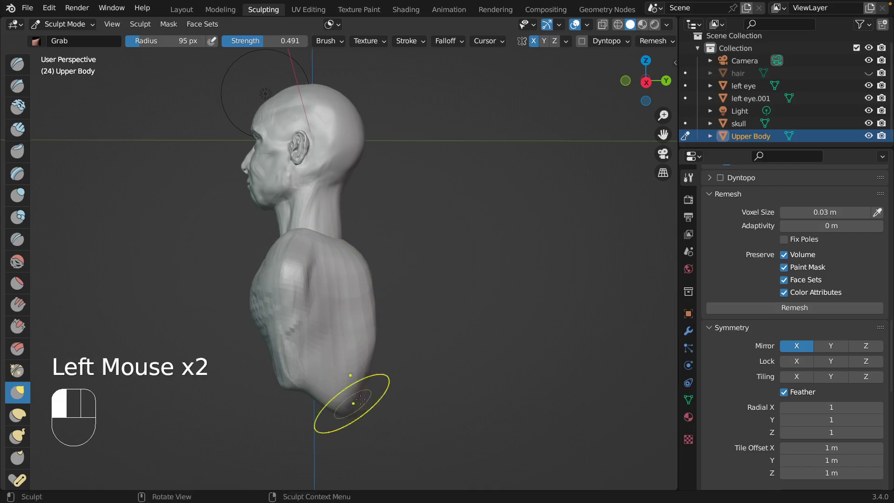
mouse_move(384, 406)
middle_down()
mouse_move(323, 396)
mouse_move(316, 413)
mouse_move(356, 365)
mouse_move(304, 380)
middle_up()
click(316, 413)
click(316, 412)
drag(304, 379, 309, 387)
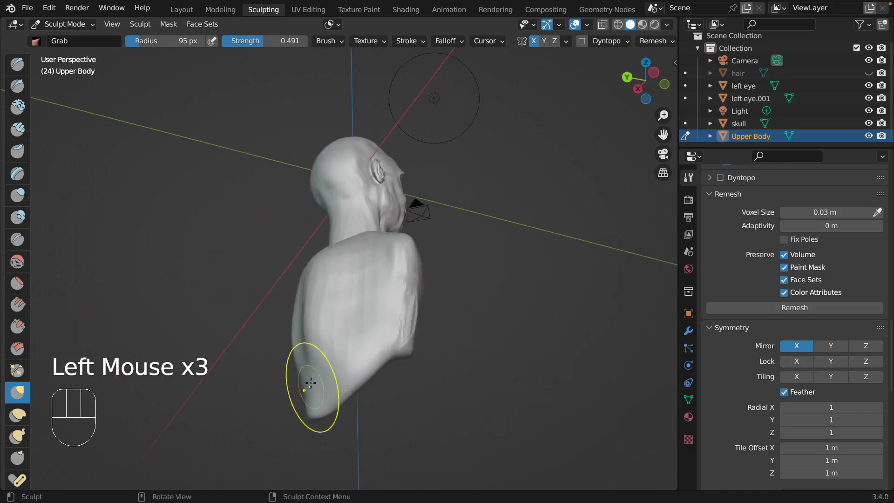
Reshape the flank and lower side of the back with Grab, working from behind
middle_drag(309, 387, 321, 377)
drag(335, 312, 343, 311)
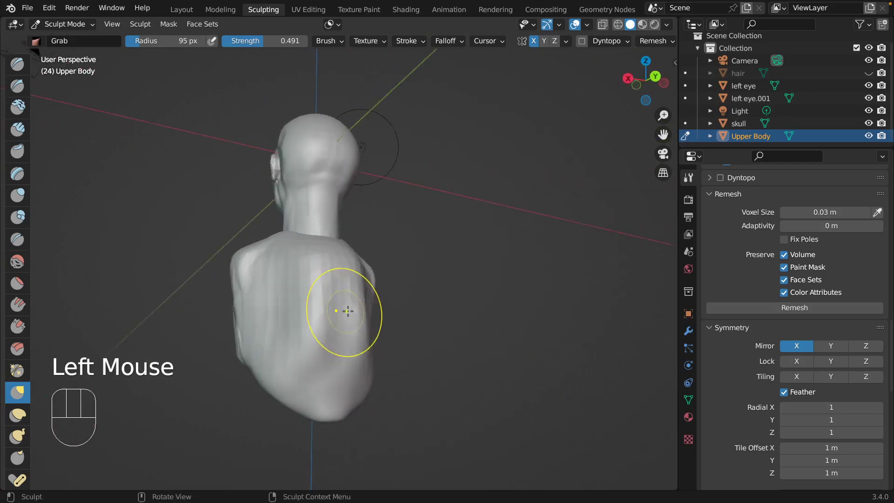
middle_drag(343, 312, 367, 315)
drag(367, 315, 372, 326)
drag(372, 326, 361, 378)
middle_drag(361, 378, 356, 372)
Refine the back's profile and the lower back tip with Grab in the right orthographic view
key(KP_3)
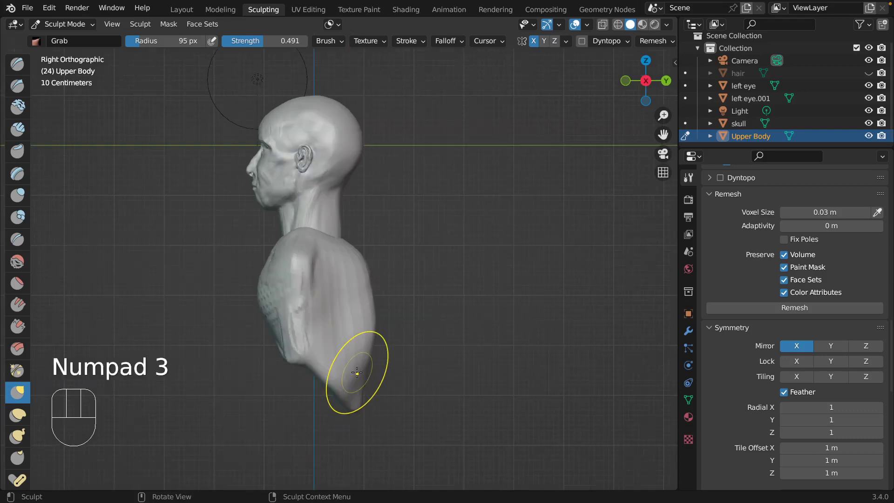
click(372, 289)
drag(372, 289, 371, 293)
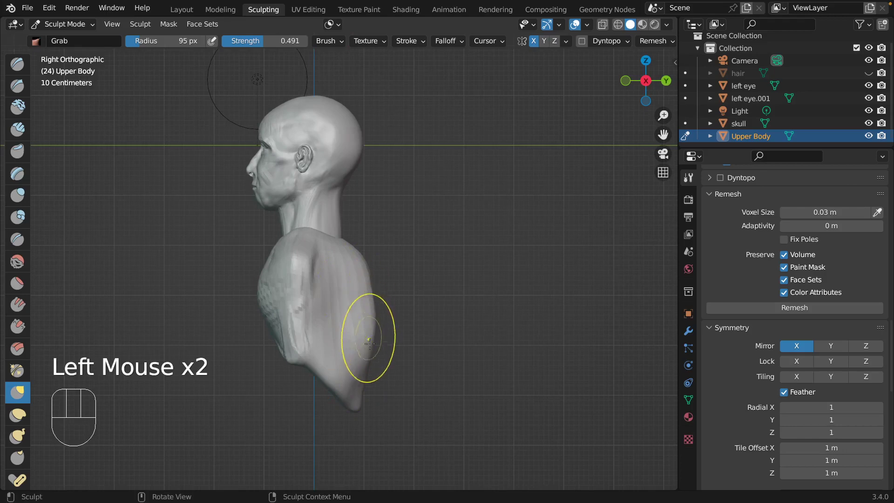
drag(361, 404, 359, 407)
drag(359, 403, 355, 398)
middle_drag(356, 398, 358, 355)
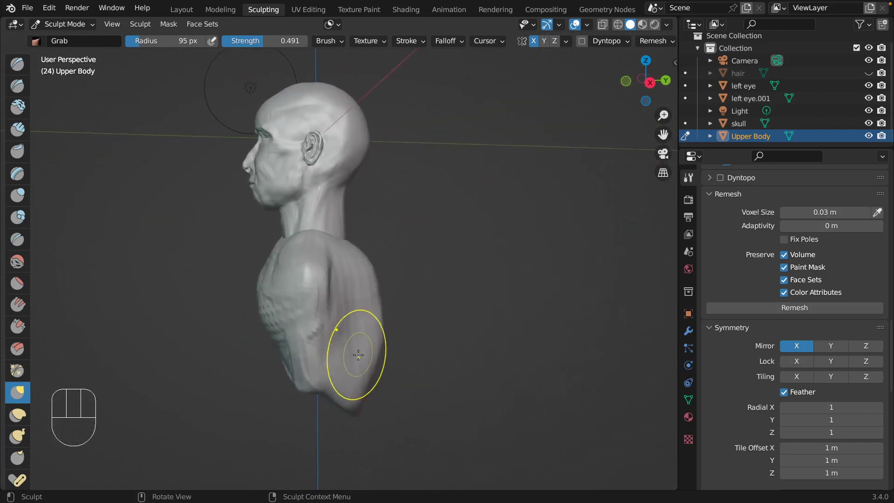
Grab the torso's side surface behind the ribs and its lower edge to even out the flank and waist
drag(351, 357, 350, 343)
drag(350, 347, 353, 289)
drag(354, 294, 353, 287)
drag(352, 298, 358, 321)
drag(359, 331, 358, 365)
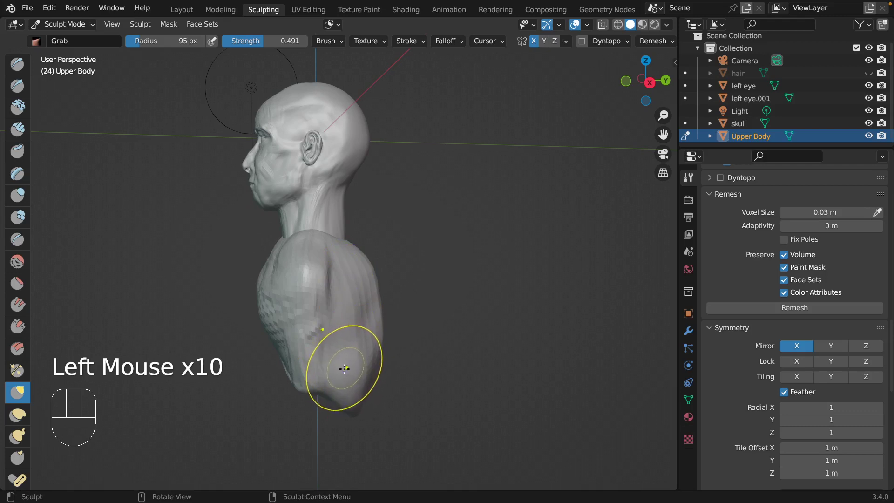
drag(319, 399, 321, 402)
drag(321, 402, 322, 400)
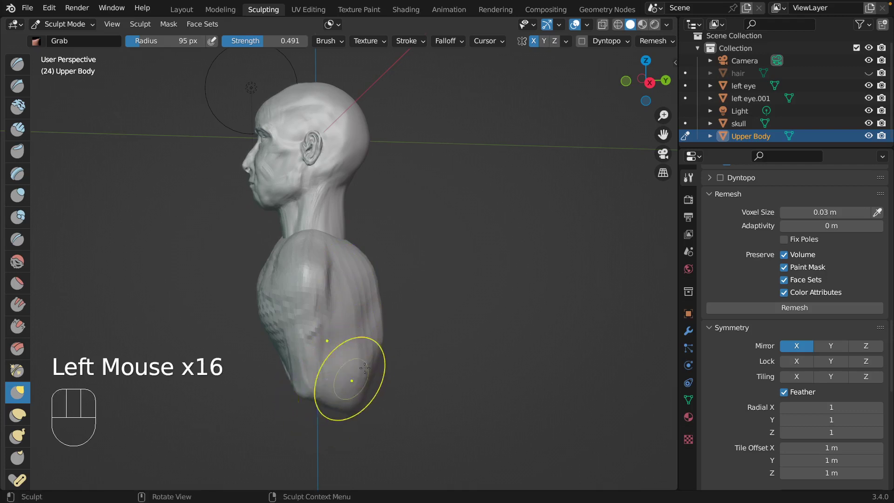
drag(341, 357, 336, 352)
drag(336, 318, 339, 314)
Switch from Grab to the Clay Strips brush for building up the back
scroll(344, 306, left, 5)
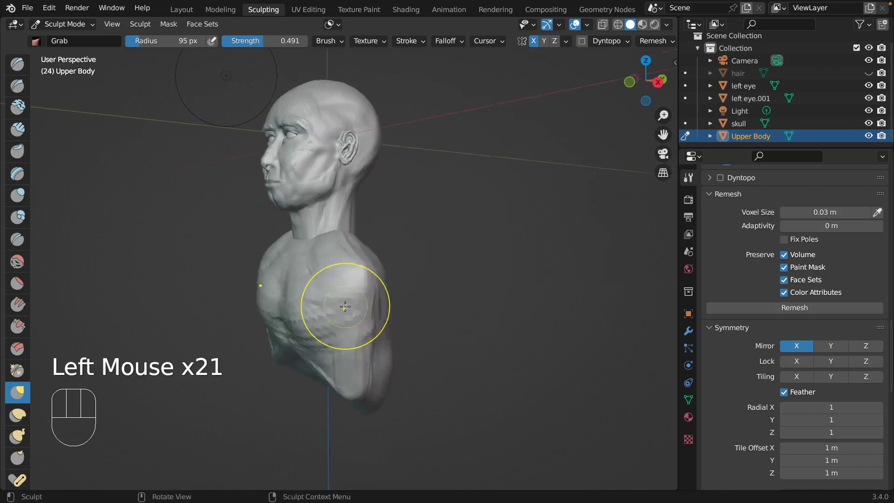
scroll(345, 307, right, 3)
click(21, 131)
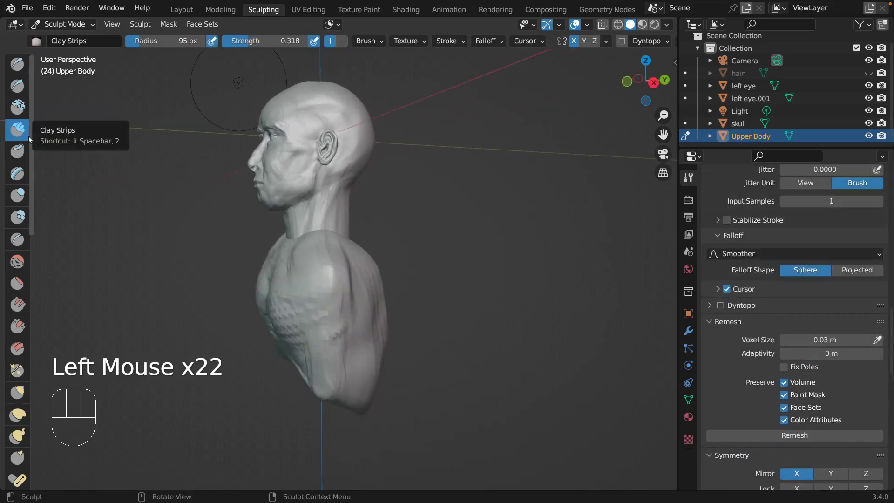
scroll(356, 298, right, 5)
drag(333, 322, 338, 338)
scroll(345, 289, right, 5)
mouse_move(325, 303)
mouse_down()
mouse_move(301, 325)
mouse_move(280, 287)
mouse_move(286, 293)
mouse_up()
key(super+z)
key(super+z)
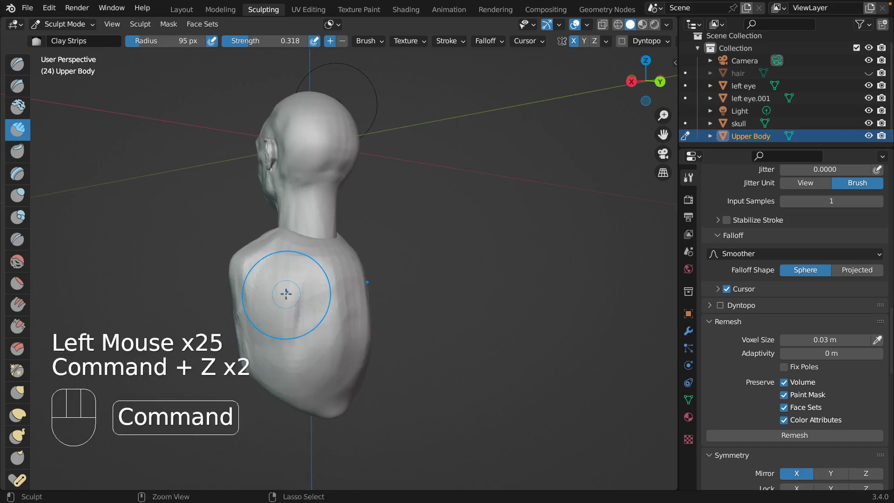
key(super+z)
Set the Clay Strips radius to 60 px and lay long vertical strips down both sides of the back
key(f)
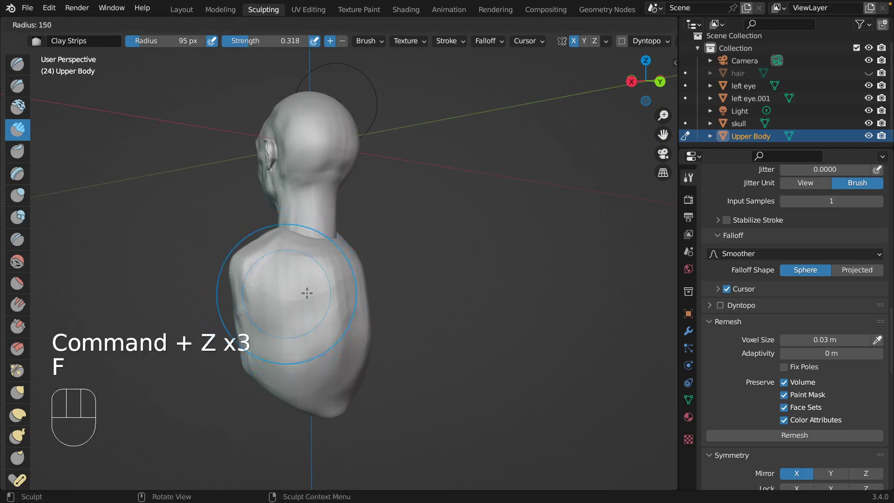
click(269, 327)
drag(310, 289, 308, 322)
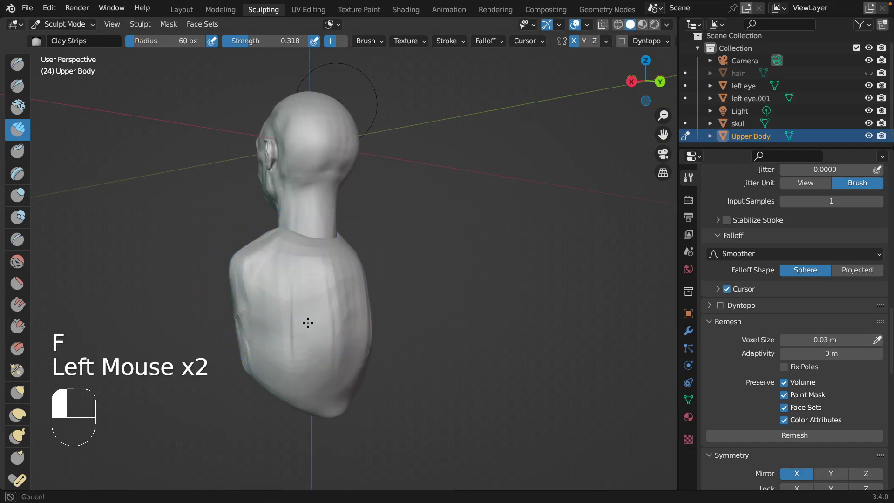
drag(285, 355, 285, 359)
drag(279, 293, 276, 356)
drag(267, 298, 270, 356)
scroll(298, 330, left, 5)
mouse_move(306, 282)
mouse_down()
mouse_move(307, 310)
mouse_move(332, 356)
mouse_up()
drag(328, 303, 327, 361)
drag(341, 329, 334, 354)
Add Clay Strips behind the shoulder and from the shoulder blade diagonally down to the lower back and flank
scroll(333, 348, right, 5)
scroll(332, 348, left, 5)
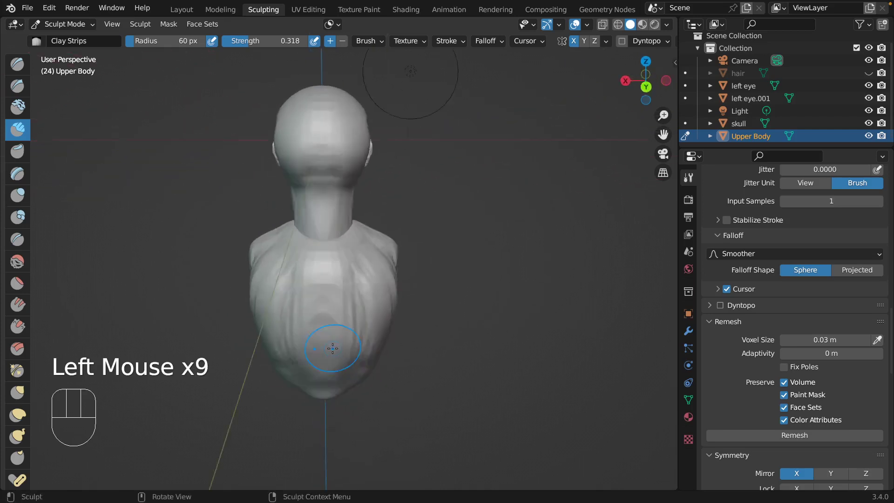
scroll(332, 348, left, 5)
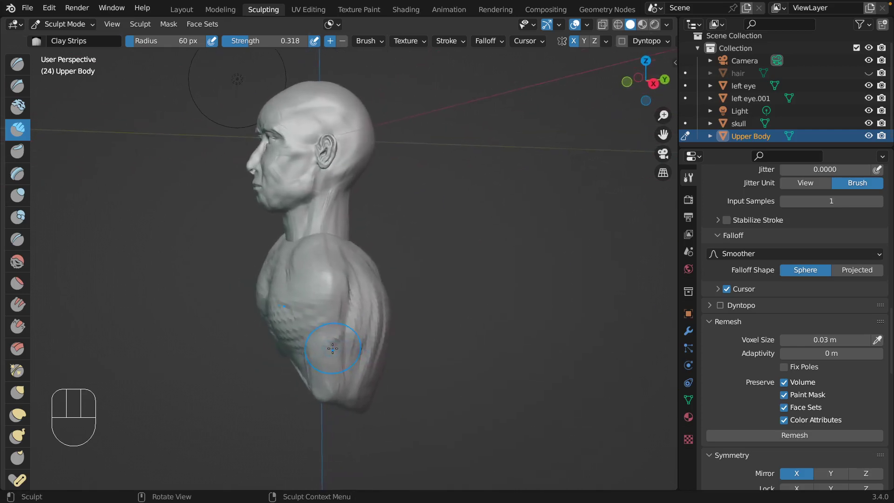
scroll(376, 308, right, 5)
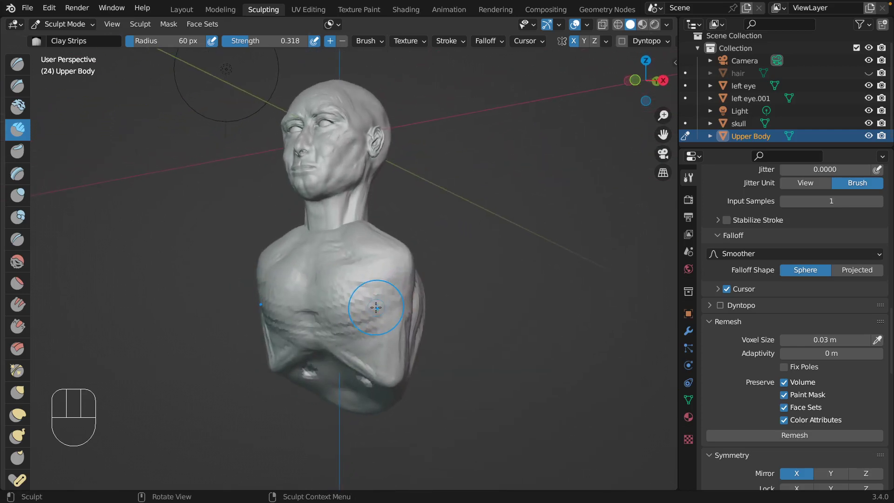
scroll(361, 279, right, 4)
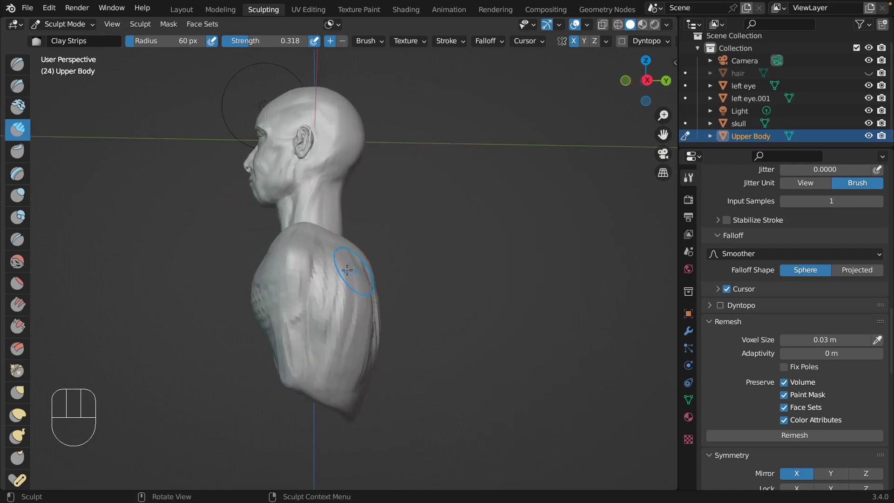
drag(317, 267, 320, 294)
drag(331, 253, 336, 274)
scroll(339, 273, right, 5)
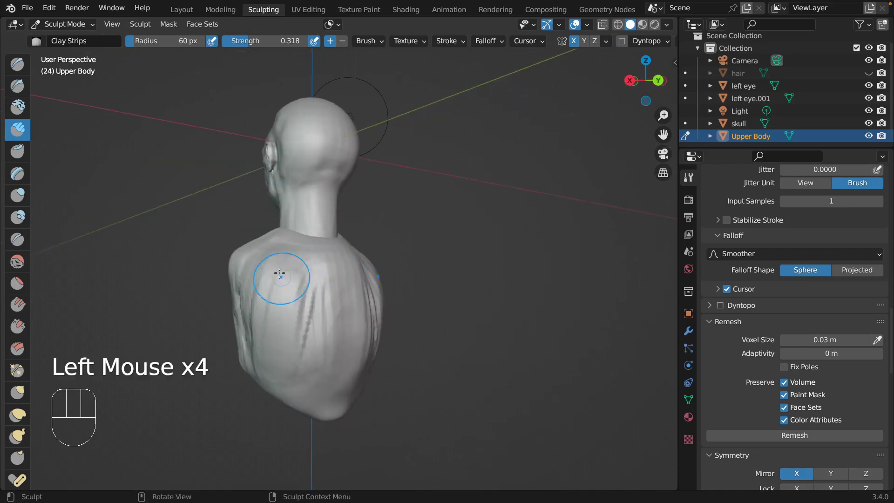
mouse_move(267, 266)
mouse_down()
mouse_move(255, 286)
mouse_move(260, 303)
mouse_move(311, 347)
mouse_move(321, 381)
mouse_up()
scroll(309, 302, left, 5)
mouse_move(326, 326)
mouse_down()
mouse_move(314, 373)
mouse_move(326, 387)
mouse_up()
drag(333, 367, 353, 402)
Lay Clay Strips from the front of the shoulder down the side of the torso to the rib edge
scroll(353, 403, left, 5)
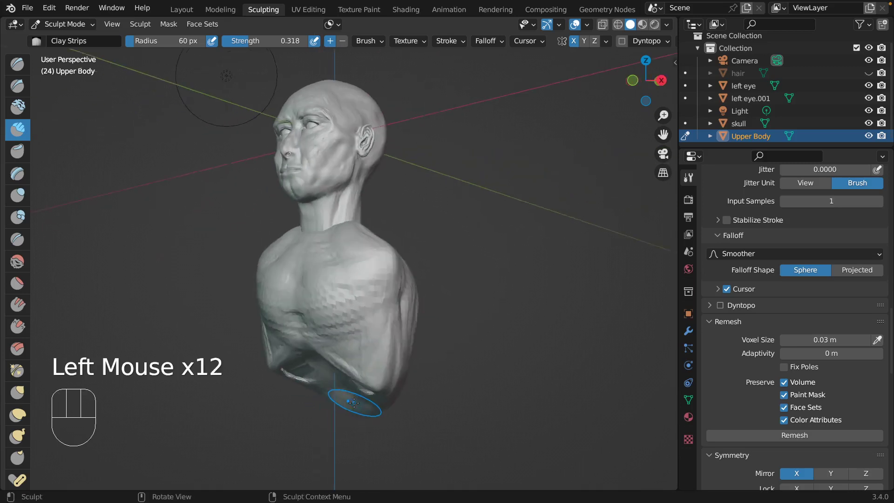
scroll(354, 403, left, 8)
scroll(353, 403, right, 3)
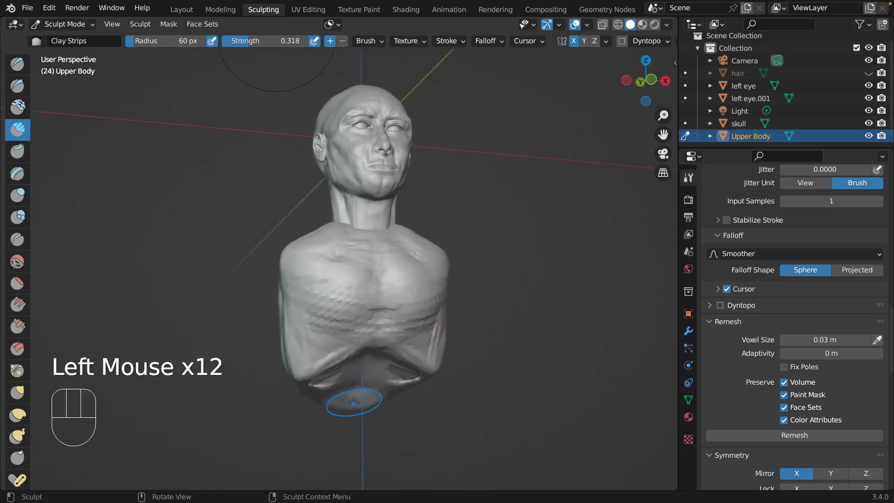
scroll(354, 403, left, 2)
scroll(307, 283, left, 8)
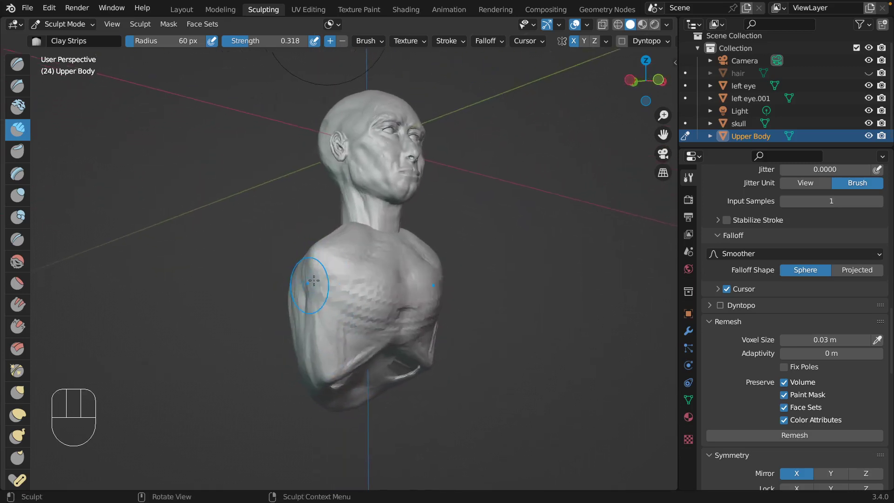
drag(360, 259, 353, 296)
drag(355, 271, 352, 303)
drag(356, 275, 322, 364)
Build up a rounded deltoid mass on the outer shoulder with Clay Strips
scroll(322, 364, right, 10)
scroll(323, 365, left, 2)
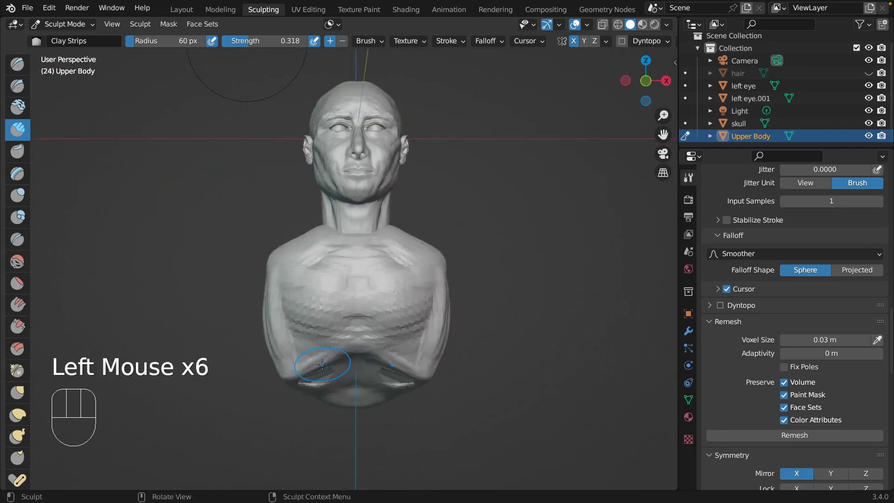
scroll(322, 365, down, 3)
scroll(322, 364, up, 4)
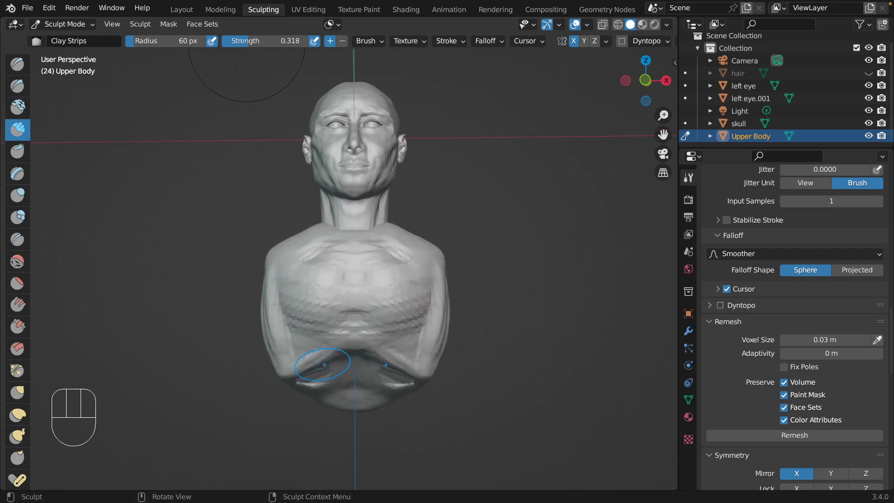
scroll(323, 365, left, 1)
scroll(322, 364, left, 7)
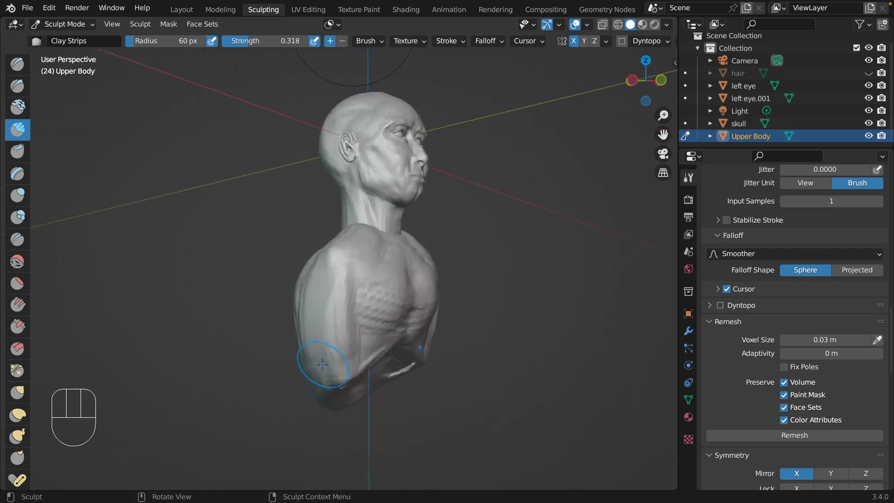
mouse_move(363, 291)
mouse_down()
mouse_move(365, 284)
mouse_move(355, 310)
mouse_move(363, 298)
mouse_up()
scroll(383, 236, right, 7)
scroll(303, 265, left, 5)
scroll(362, 280, left, 3)
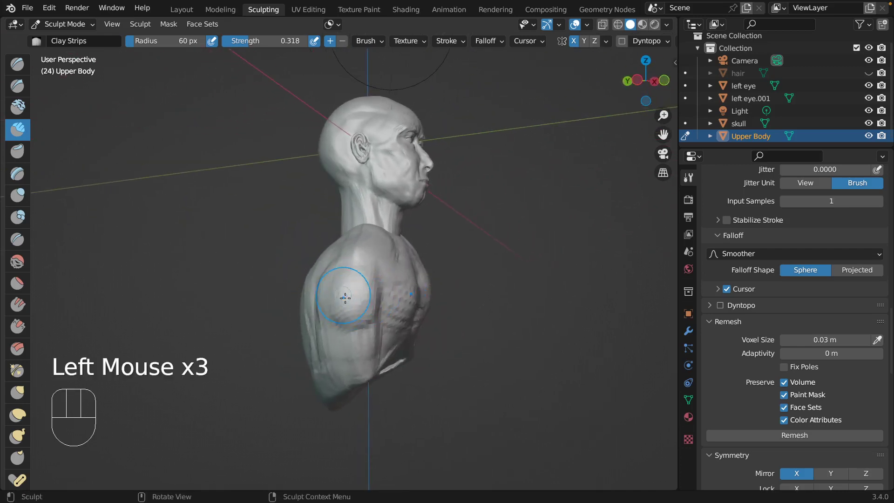
Pull the top of the outer shoulder slightly upward and outward with Grab to round the deltoid
scroll(345, 298, right, 6)
scroll(446, 270, down, 4)
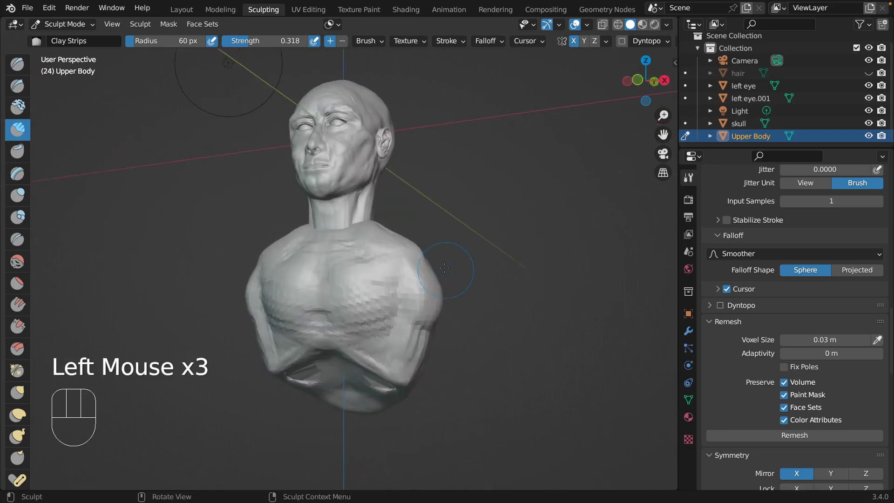
click(29, 389)
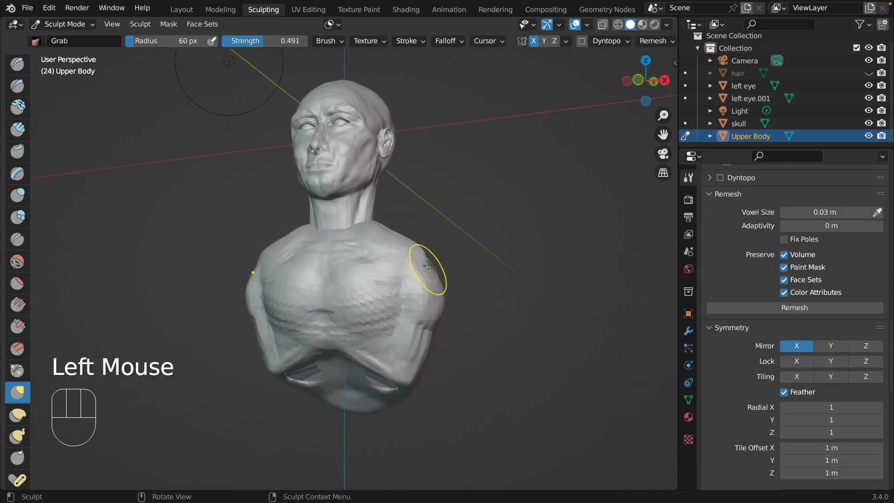
drag(429, 260, 433, 254)
scroll(433, 254, right, 8)
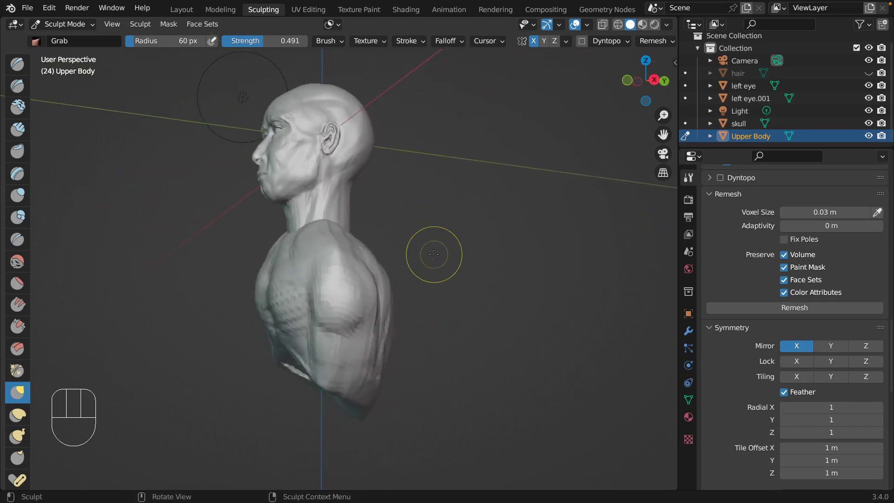
Add Clay Strips from the deltoid inward across the chest to fill out the pectoral muscle
scroll(324, 289, left, 3)
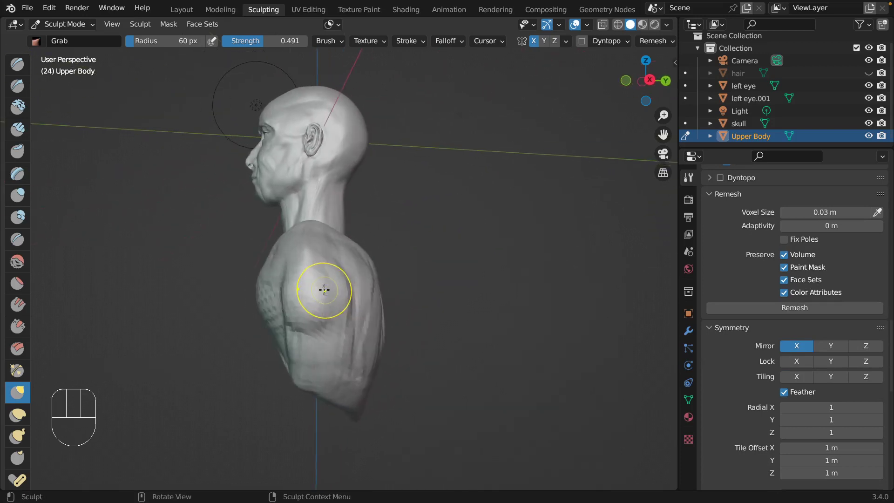
scroll(324, 289, left, 6)
scroll(324, 290, right, 3)
scroll(324, 290, left, 3)
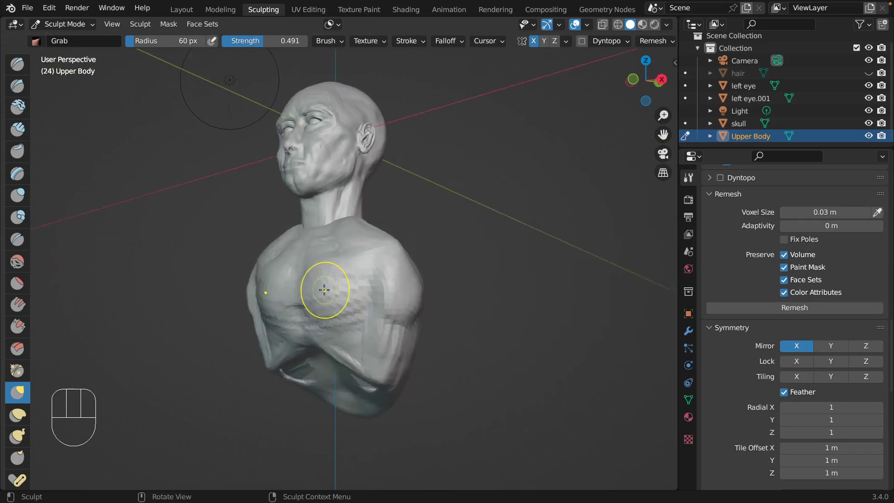
scroll(324, 290, left, 6)
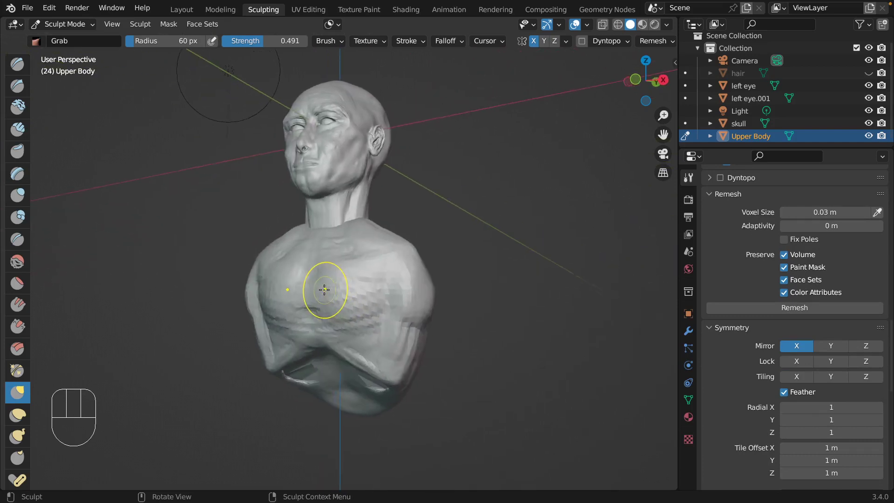
click(18, 128)
click(414, 295)
click(409, 294)
click(405, 294)
click(395, 294)
click(388, 293)
click(383, 293)
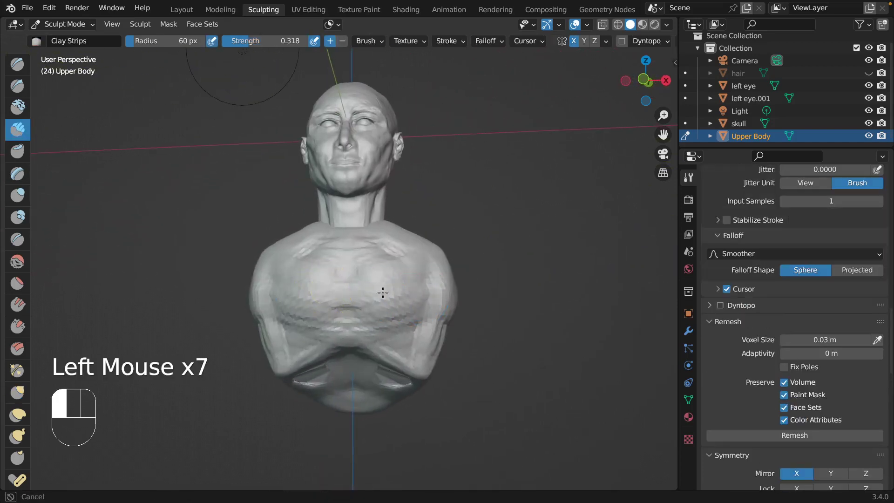
Build up the upper chest around the breastbone and below the collarbones toward the shoulders with Clay Strips
click(373, 271)
click(358, 269)
click(343, 273)
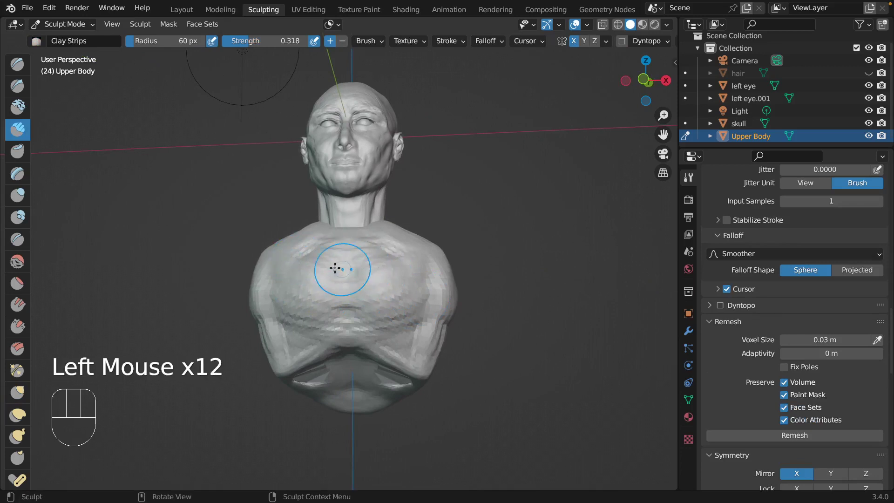
click(357, 269)
click(404, 264)
click(408, 257)
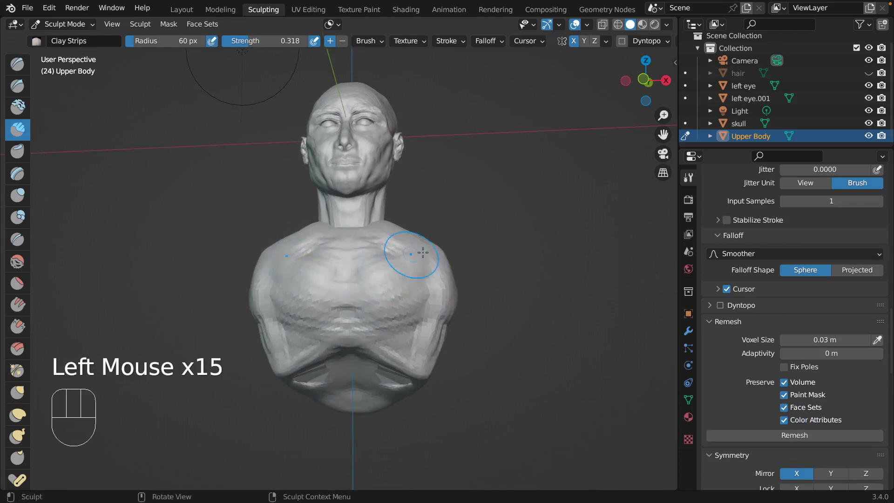
click(397, 265)
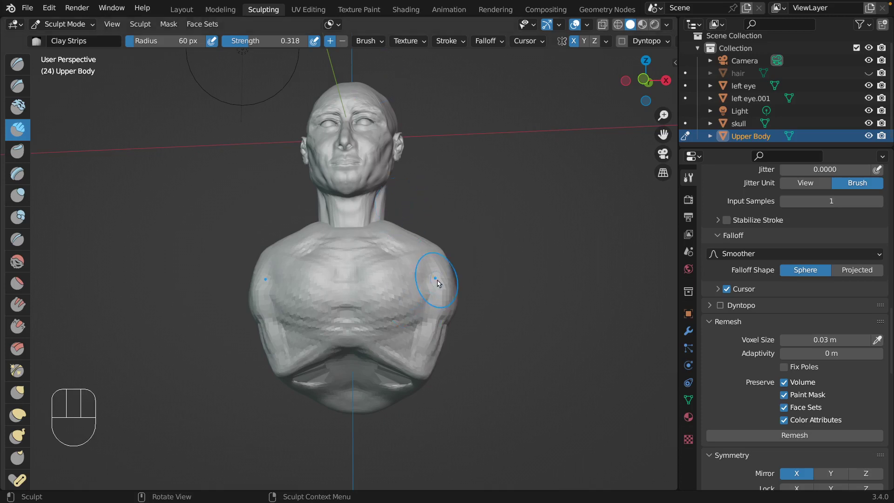
Reduce the Clay Strips radius to 18 px and dab small strips along the collarbone toward the shoulder
scroll(437, 282, right, 5)
scroll(437, 283, left, 5)
scroll(437, 282, left, 5)
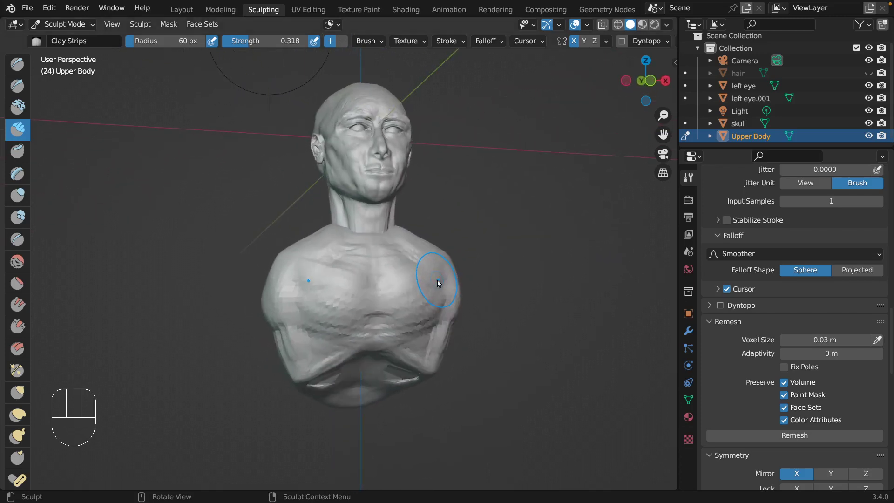
scroll(437, 282, right, 5)
scroll(437, 282, up, 2)
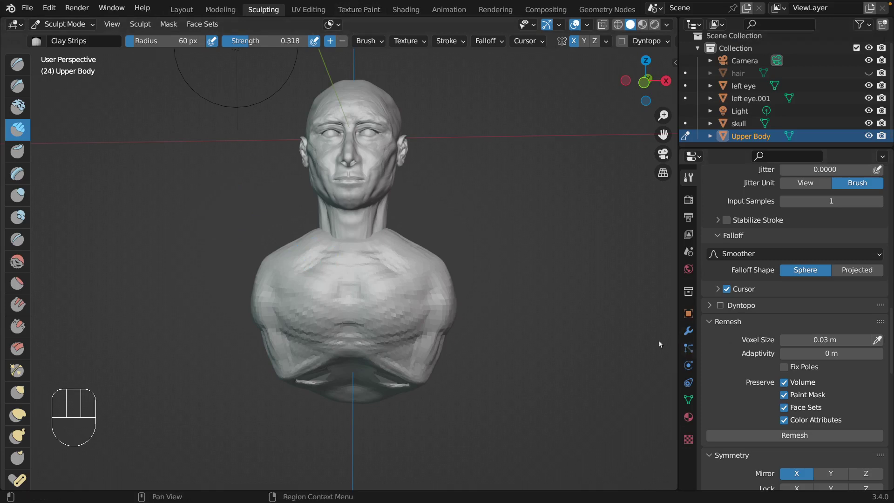
click(520, 311)
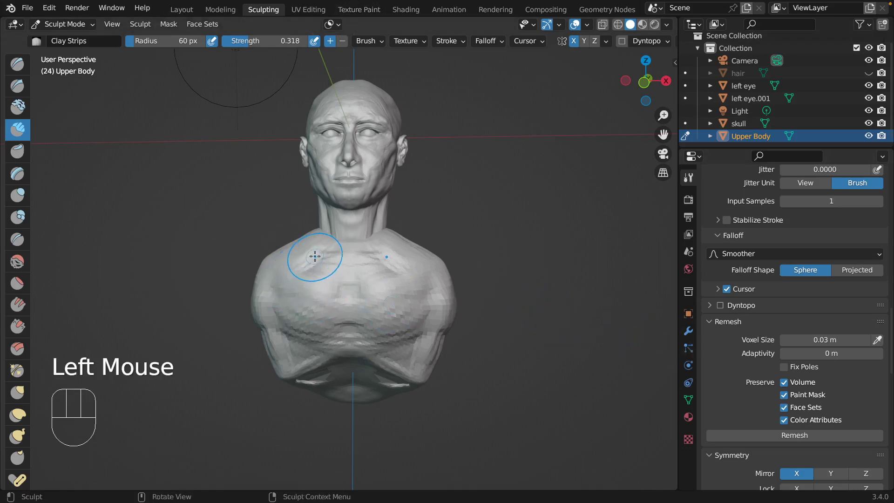
key(f)
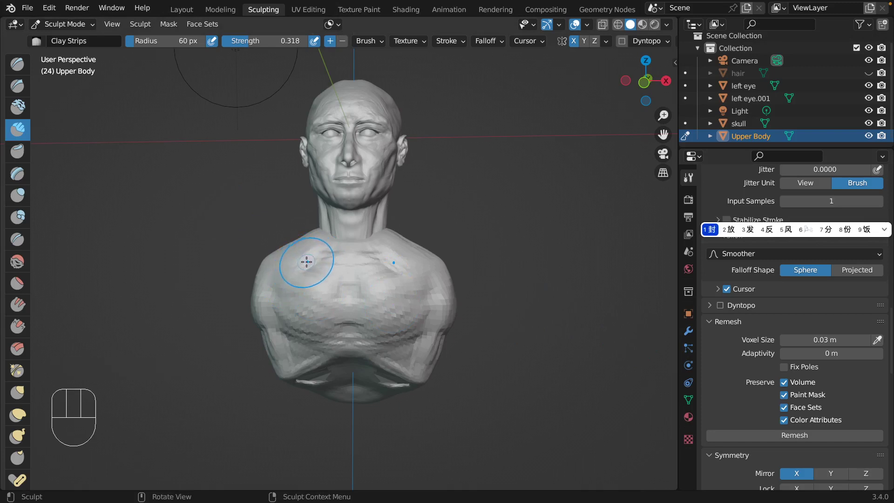
key(Escape)
key(f)
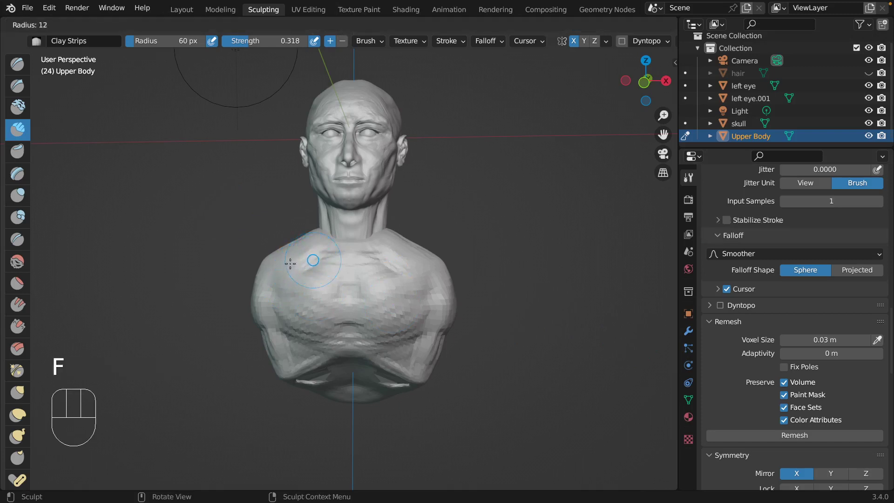
click(292, 264)
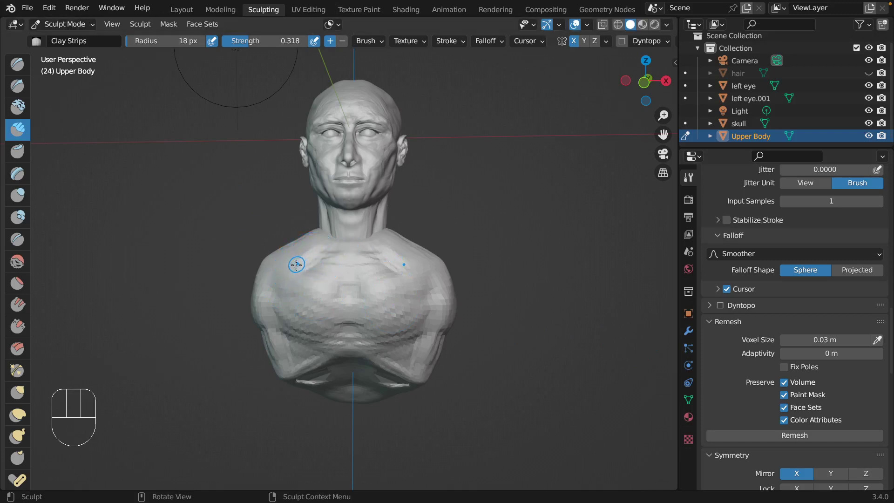
click(305, 250)
click(305, 252)
click(306, 252)
click(306, 253)
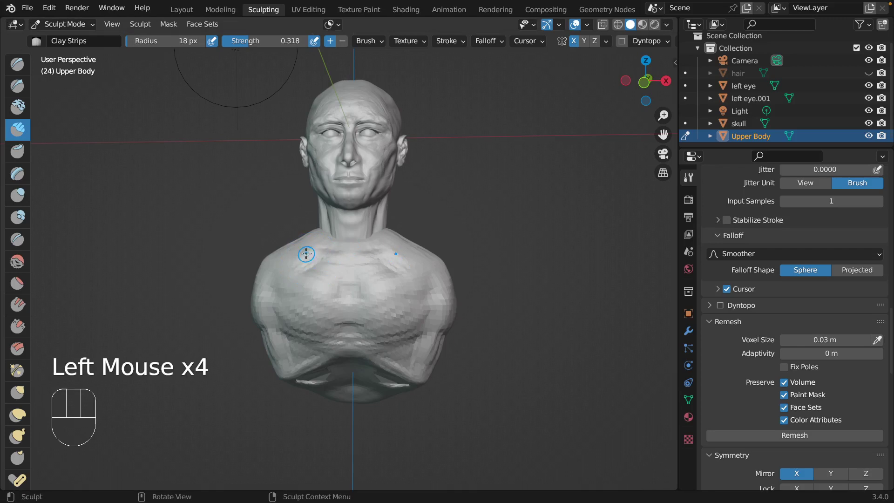
click(305, 251)
click(306, 253)
click(327, 258)
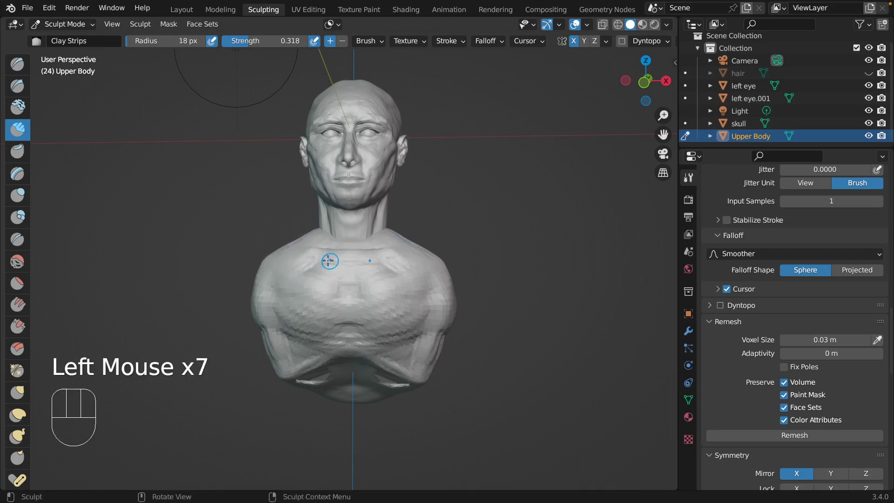
Define the upper edge of the pectorals and the collarbone-to-shoulder transition with fine Clay Strips strokes
click(293, 267)
click(295, 266)
mouse_move(295, 259)
mouse_down()
mouse_move(286, 279)
mouse_move(307, 330)
mouse_move(321, 305)
mouse_up()
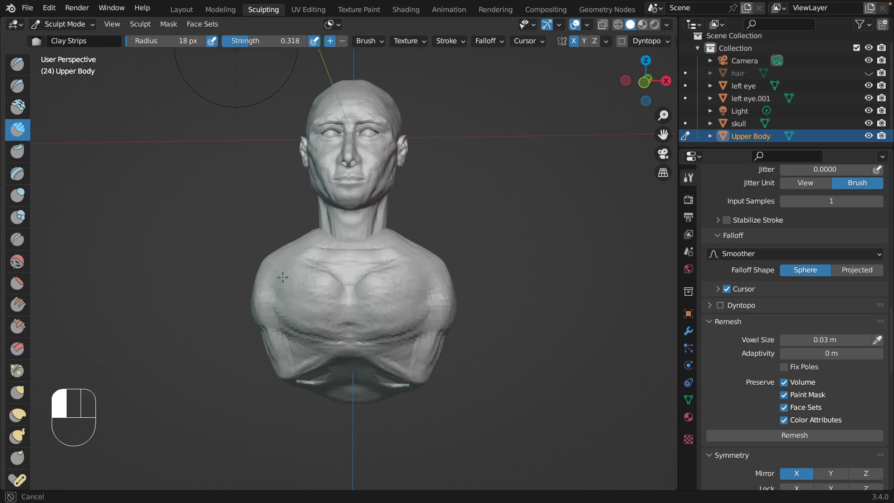
mouse_move(283, 278)
mouse_down()
mouse_move(304, 298)
mouse_move(280, 299)
mouse_move(298, 280)
mouse_up()
click(313, 256)
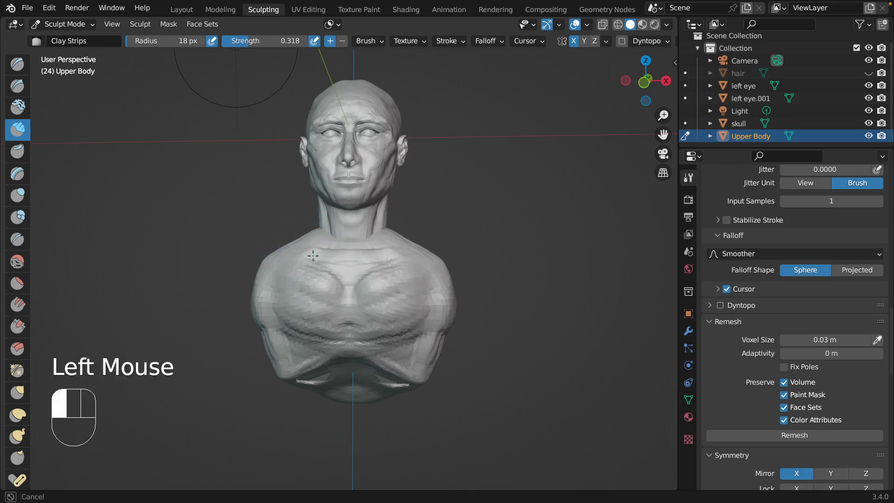
click(297, 249)
drag(308, 240, 287, 254)
Run thin Clay Strips strokes downward along the side and rear of the shoulder
scroll(450, 265, right, 2)
scroll(450, 265, right, 10)
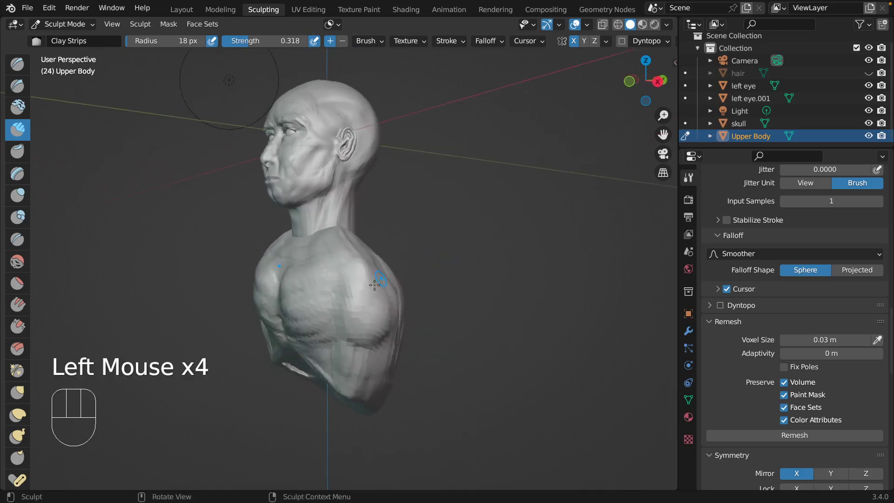
mouse_move(340, 279)
mouse_down()
mouse_move(349, 310)
mouse_move(312, 331)
mouse_up()
scroll(311, 331, right, 7)
drag(309, 279, 283, 343)
drag(276, 285, 288, 337)
Lay long vertical Clay Strips strokes down the back, from the shoulder blade in toward the spine
scroll(289, 334, right, 3)
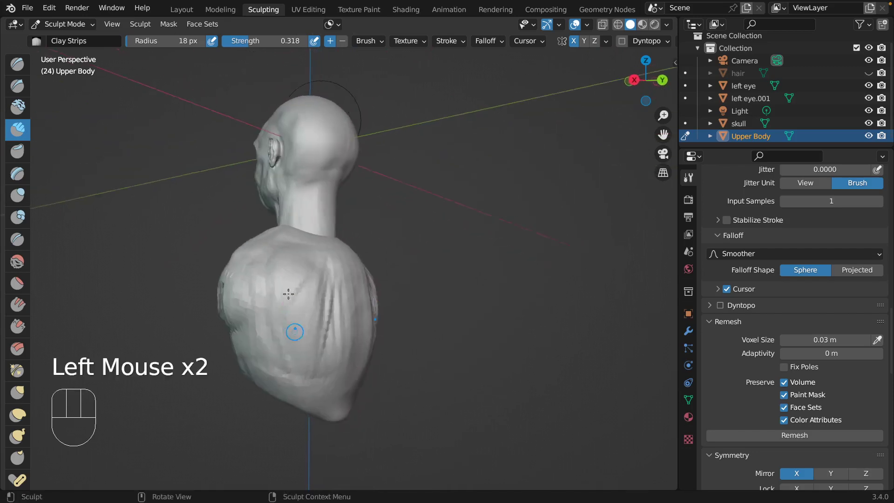
drag(303, 279, 311, 333)
drag(308, 279, 316, 339)
drag(313, 288, 313, 335)
scroll(314, 335, right, 6)
scroll(303, 289, left, 3)
mouse_move(301, 288)
mouse_down()
mouse_move(285, 322)
mouse_move(273, 313)
mouse_move(292, 305)
mouse_move(294, 322)
mouse_up()
drag(300, 284, 298, 333)
drag(303, 290, 308, 351)
mouse_move(289, 289)
mouse_down()
mouse_move(285, 336)
mouse_move(313, 359)
mouse_up()
Soften the vertical stroke marks across the whole back with the Smooth brush
click(18, 262)
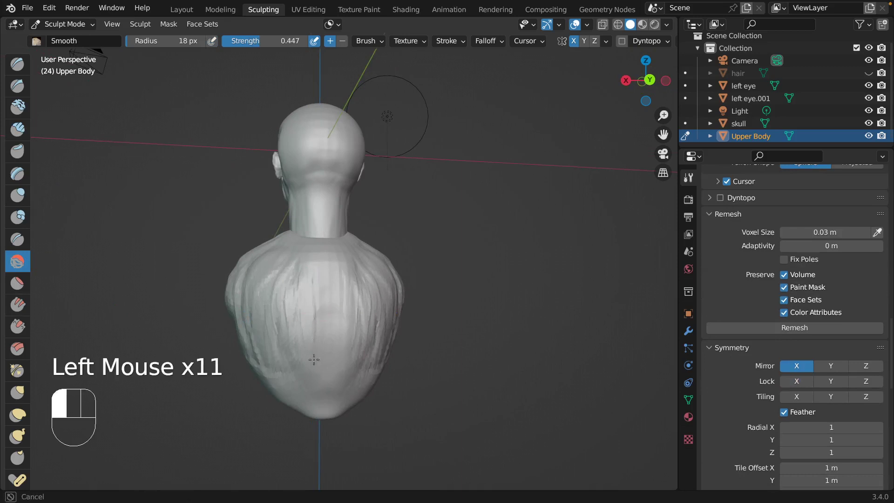
drag(290, 312, 261, 289)
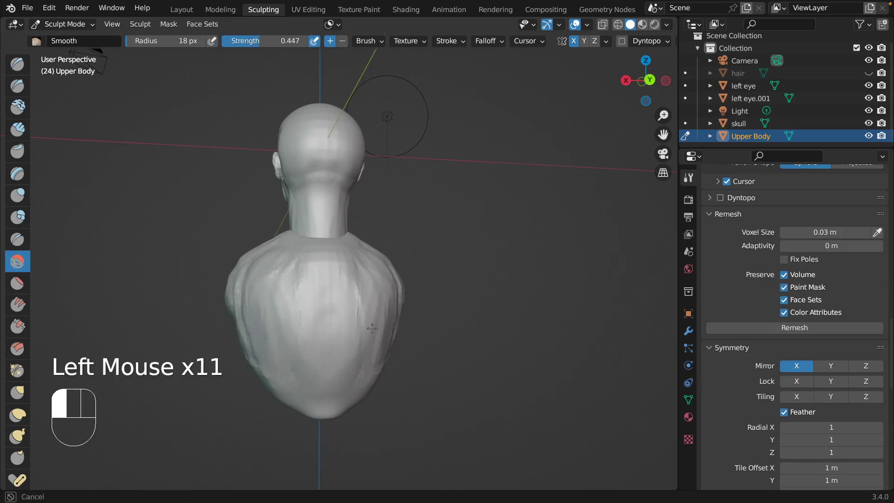
drag(373, 329, 366, 353)
mouse_move(268, 368)
mouse_down()
mouse_move(320, 301)
mouse_move(393, 320)
mouse_up()
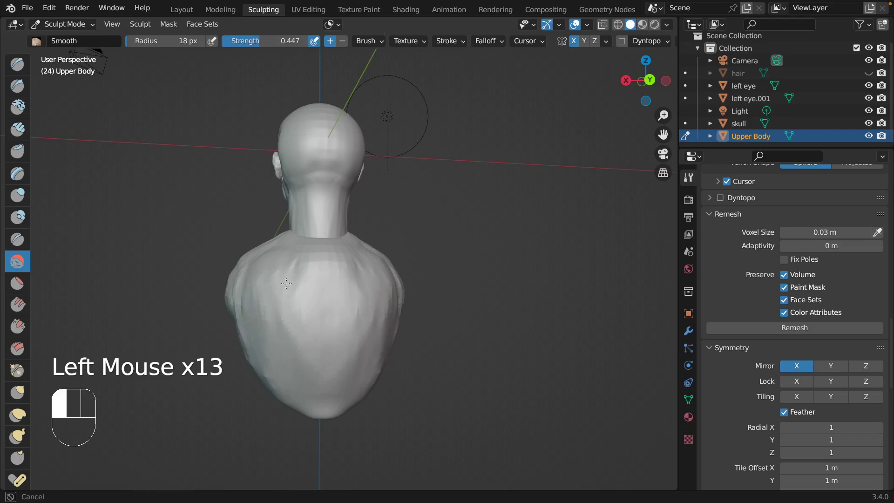
drag(286, 283, 288, 277)
drag(300, 298, 319, 313)
Examine the chest, shoulders and back of the bust from the front, both sides and behind
scroll(318, 313, left, 10)
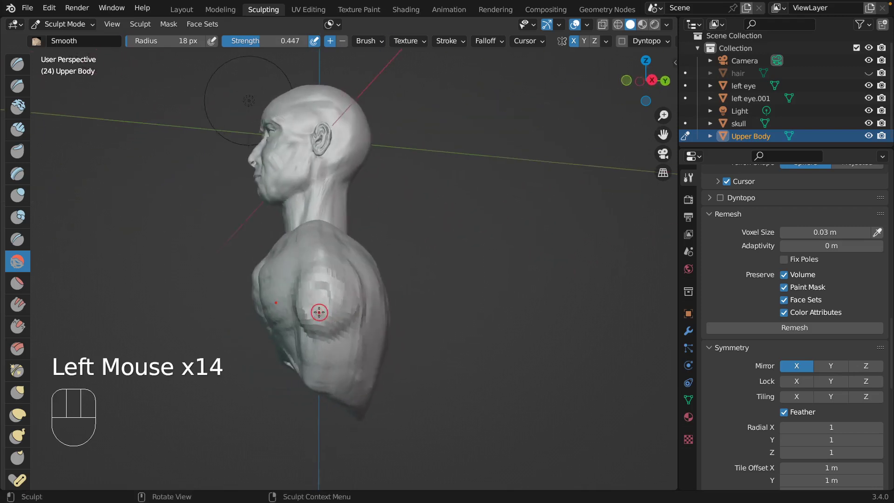
scroll(319, 312, left, 3)
scroll(319, 312, left, 3)
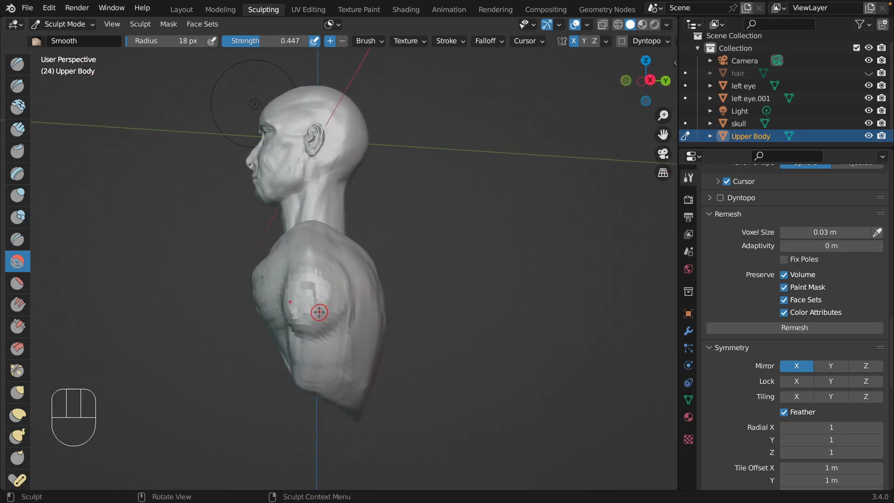
scroll(319, 312, left, 4)
scroll(319, 312, left, 6)
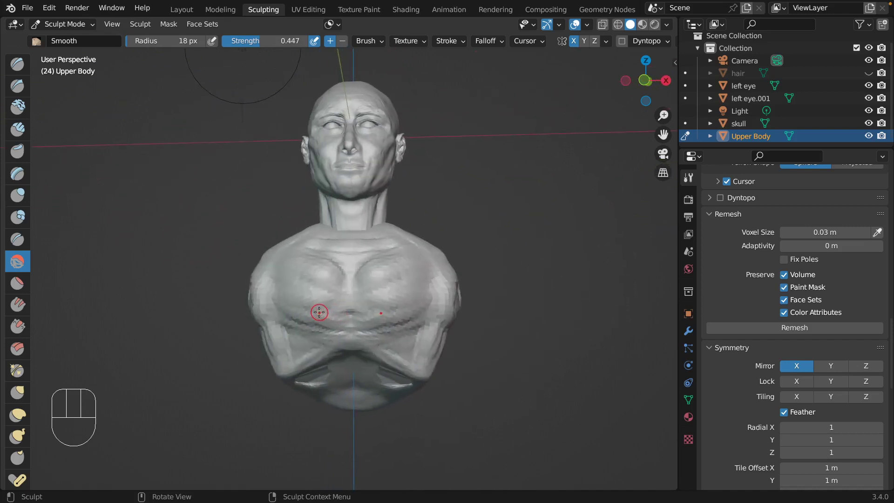
scroll(319, 312, up, 3)
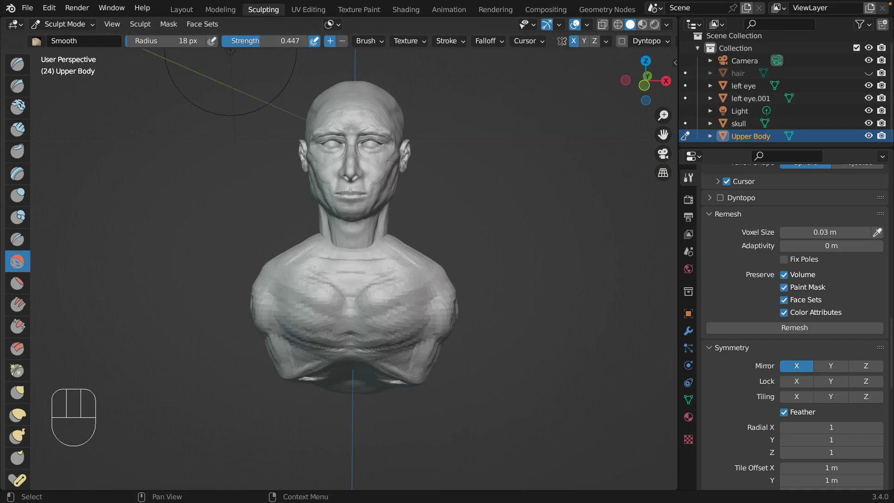
scroll(326, 260, right, 5)
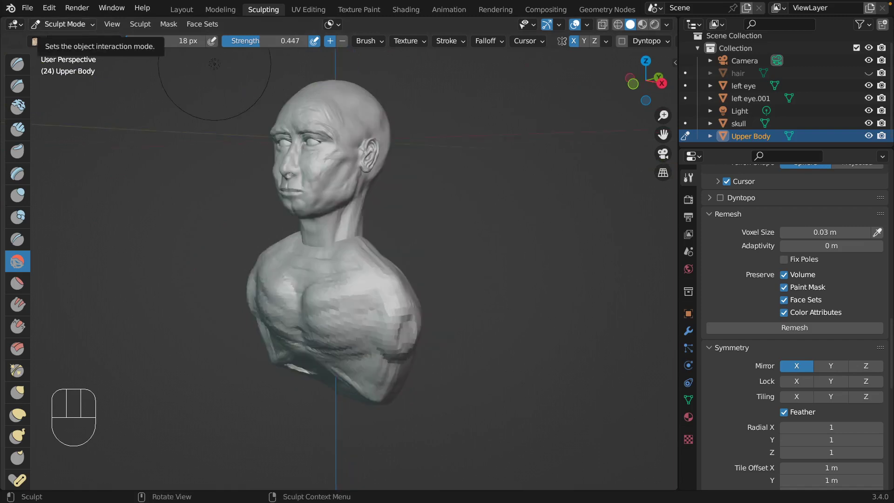
click(170, 252)
scroll(171, 252, right, 6)
scroll(170, 252, left, 3)
scroll(170, 252, left, 10)
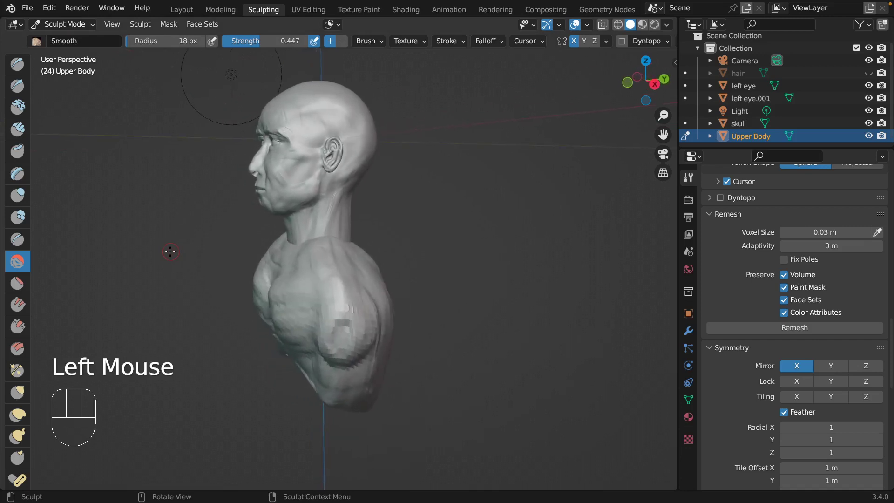
scroll(170, 251, left, 4)
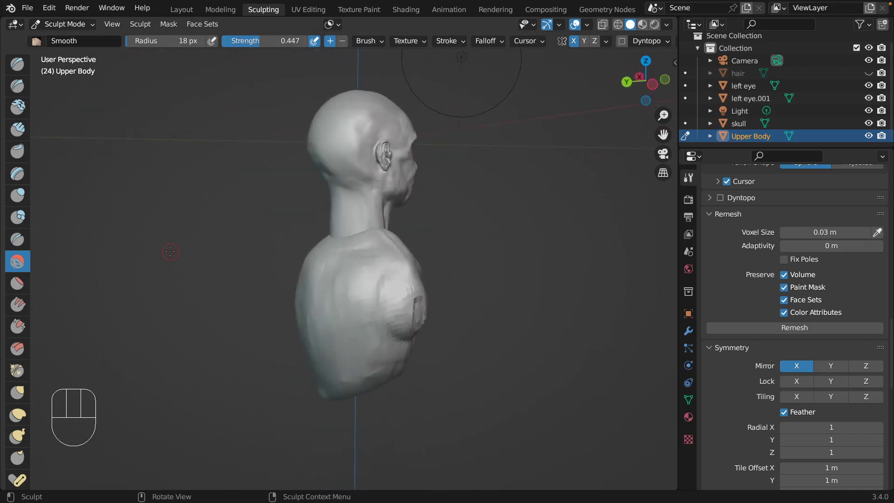
scroll(170, 252, right, 8)
scroll(170, 251, down, 5)
scroll(170, 251, up, 2)
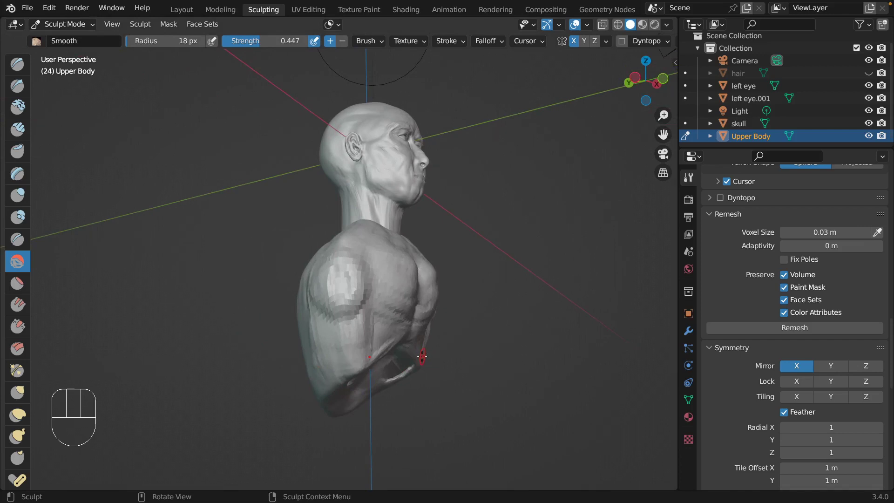
scroll(422, 357, right, 6)
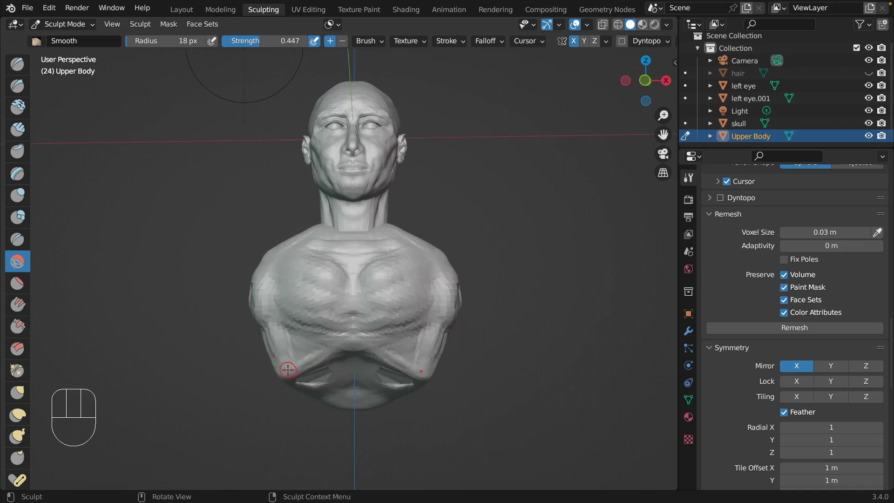
Enlarge the Grab radius to 195 px, pull the lower arm corner inward and reshape the outer shoulder upward and inward
click(18, 392)
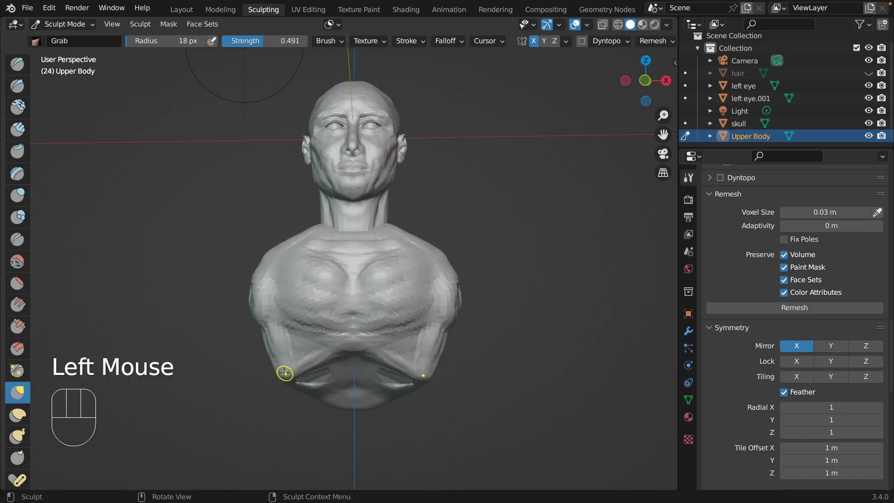
key(f)
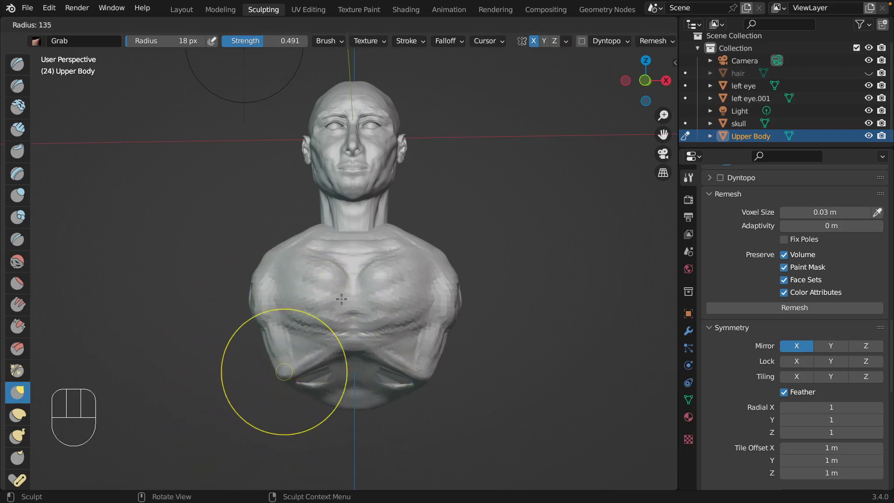
click(364, 274)
drag(283, 367, 298, 378)
drag(260, 311, 261, 301)
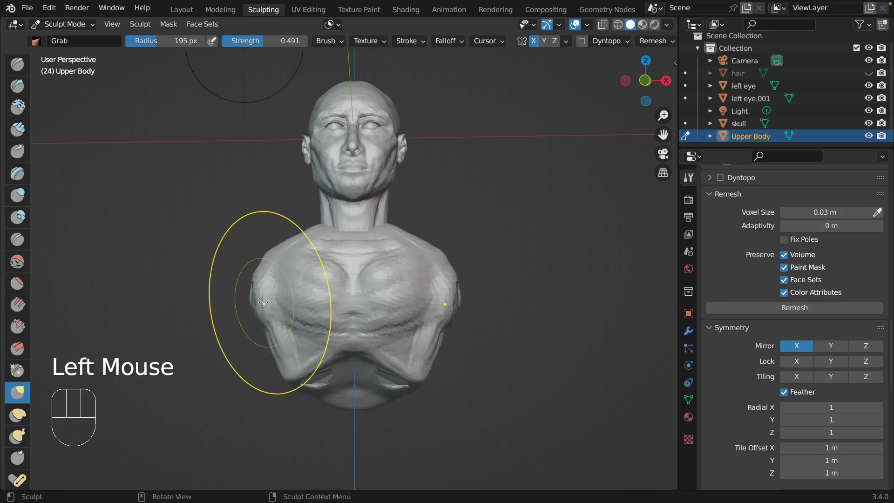
drag(448, 300, 428, 289)
Reshape the upper back below the neck in side view, pushing it slightly forward with Grab
mouse_move(409, 309)
middle_down()
mouse_move(405, 280)
mouse_move(396, 277)
middle_up()
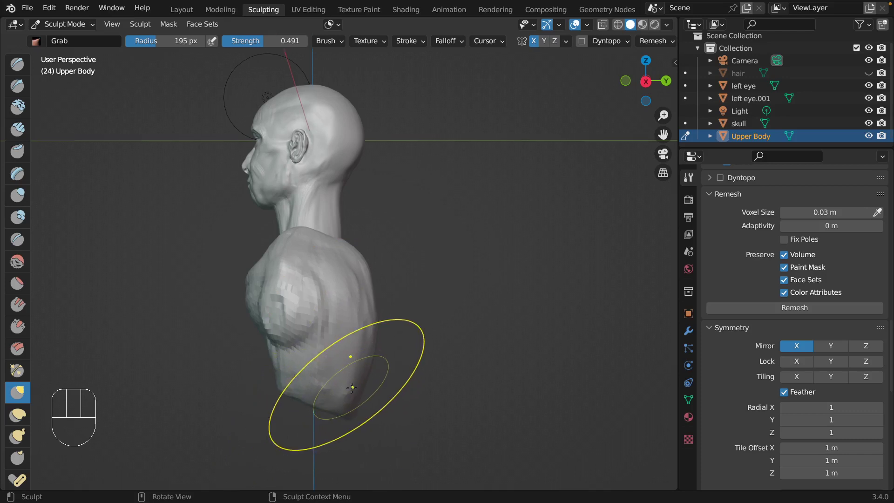
scroll(352, 388, left, 5)
scroll(351, 388, right, 5)
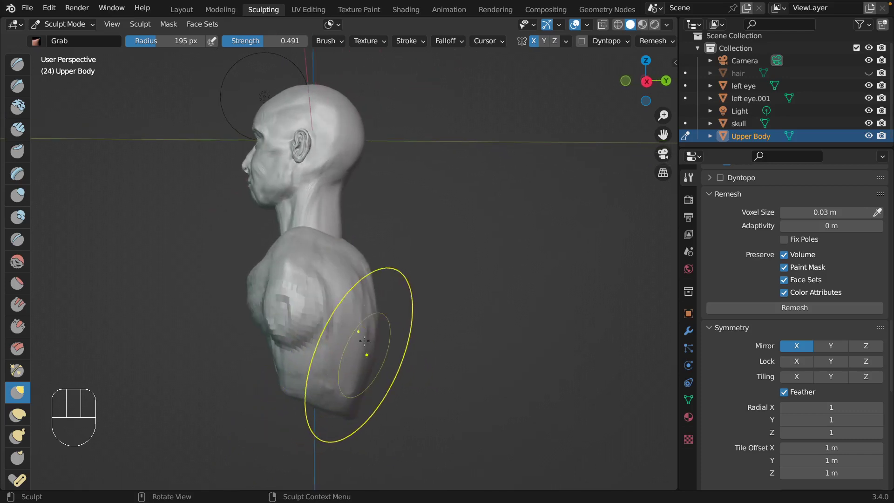
mouse_move(358, 257)
mouse_down()
mouse_move(340, 235)
mouse_move(344, 227)
mouse_up()
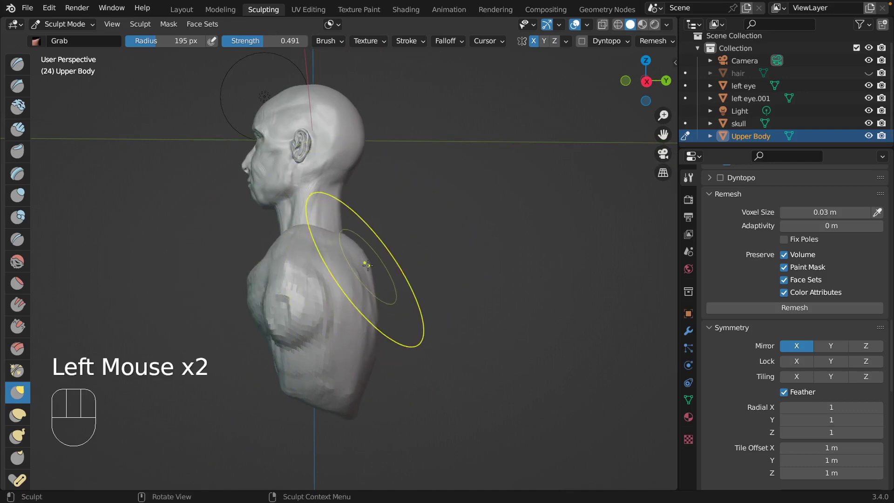
drag(370, 261, 362, 267)
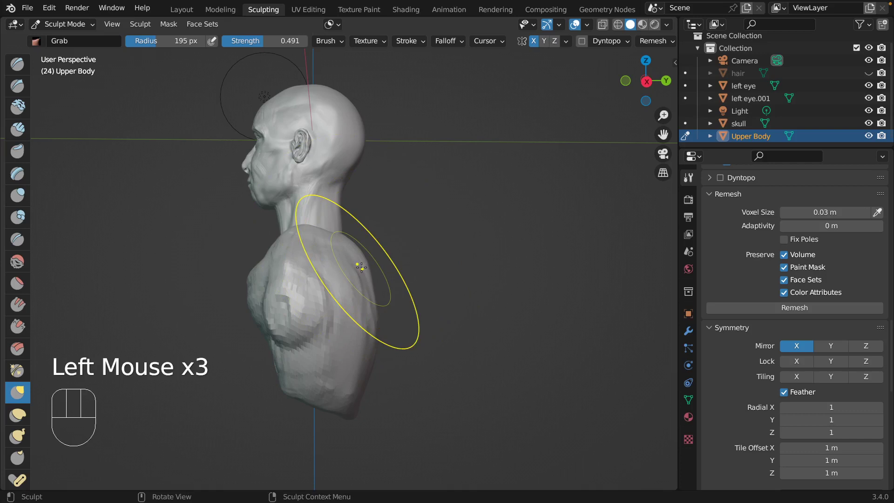
middle_drag(361, 266, 361, 267)
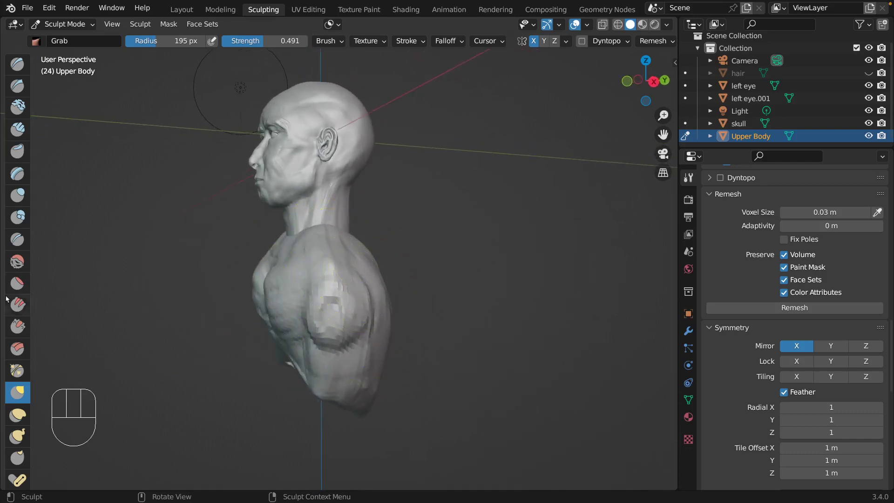
Paint a mask over the arm stump at the side of the shoulder using the Mask brush with a 74 px radius
scroll(16, 325, down, 10)
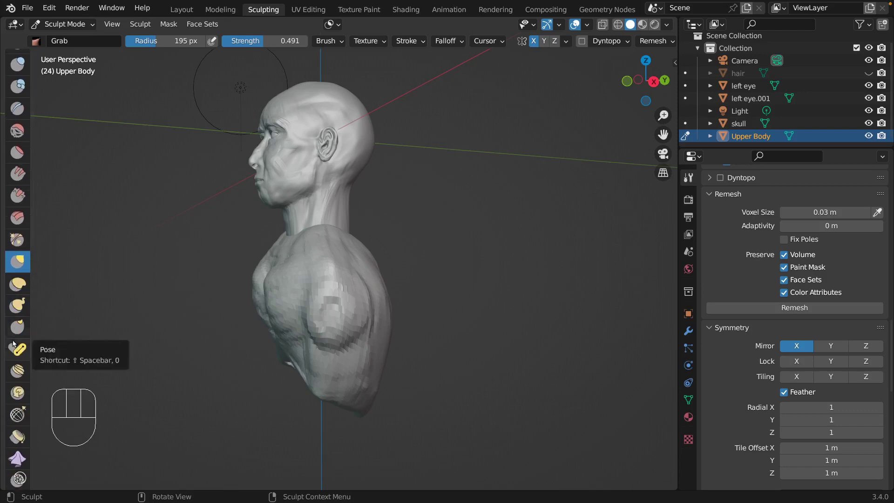
scroll(17, 354, down, 2)
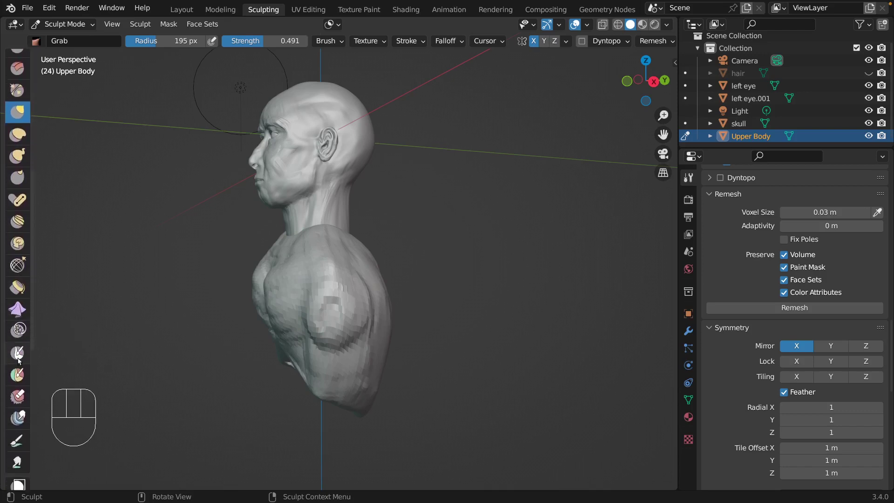
click(18, 353)
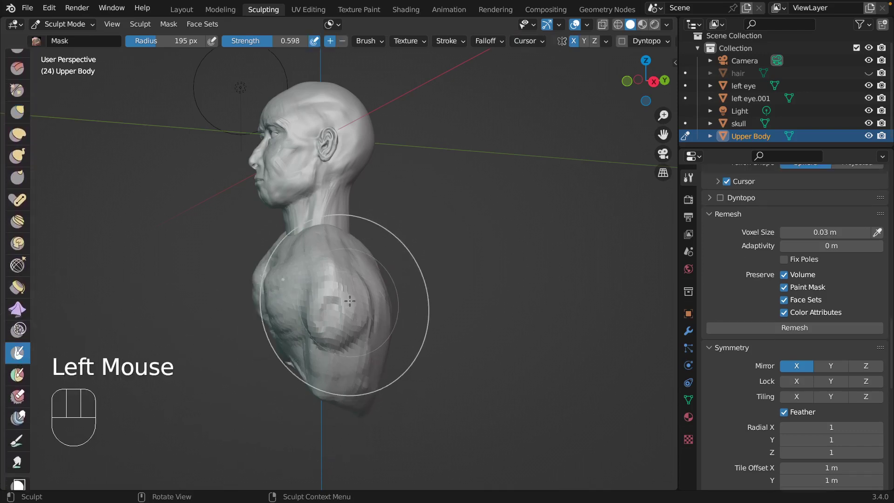
key(f)
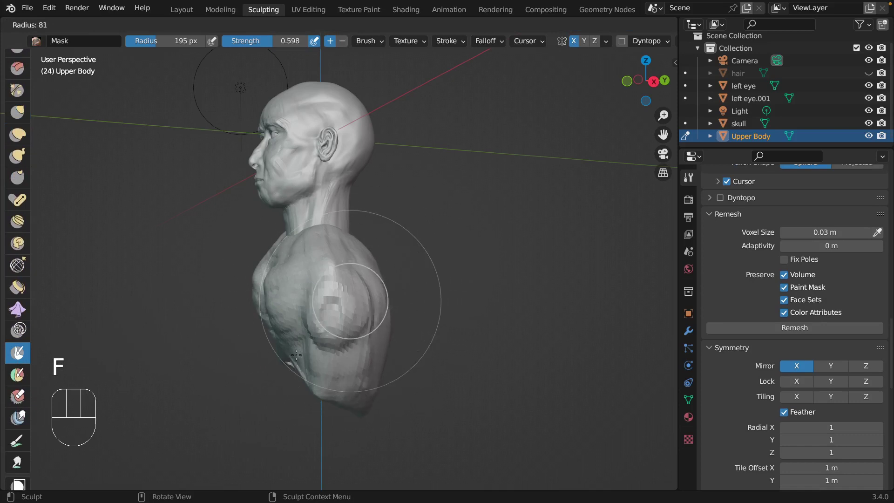
click(299, 352)
mouse_move(341, 303)
mouse_down()
mouse_move(333, 308)
mouse_move(345, 319)
mouse_move(359, 298)
mouse_move(335, 291)
mouse_move(319, 351)
mouse_up()
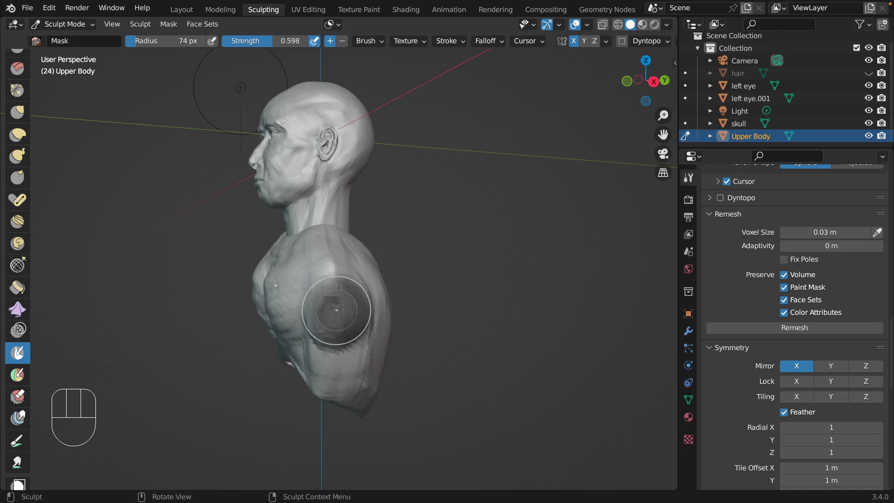
drag(329, 312, 354, 319)
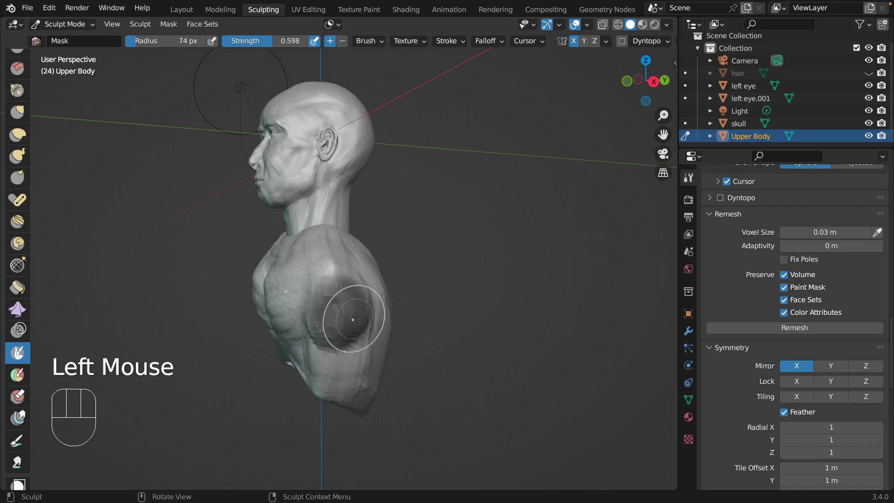
scroll(354, 319, left, 2)
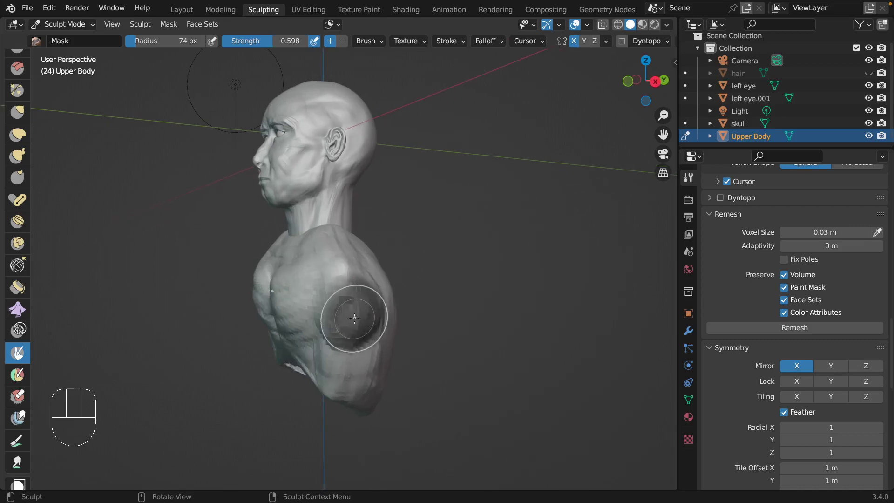
scroll(354, 318, left, 10)
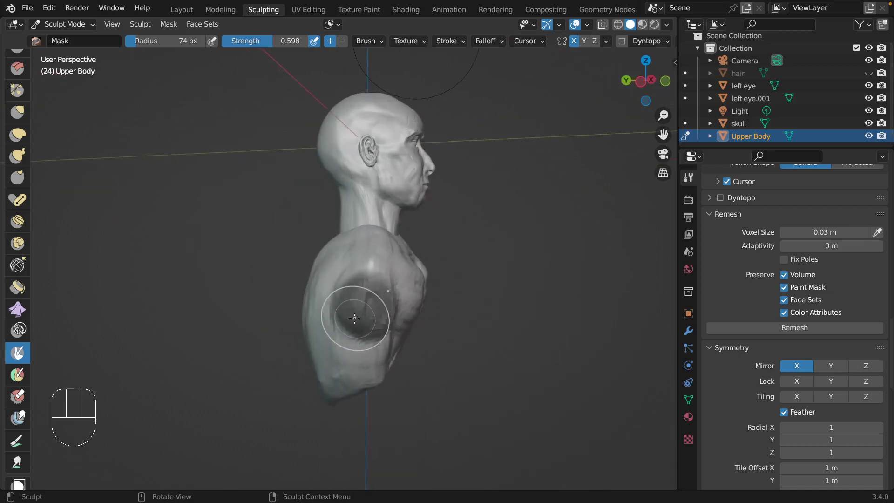
scroll(354, 318, right, 10)
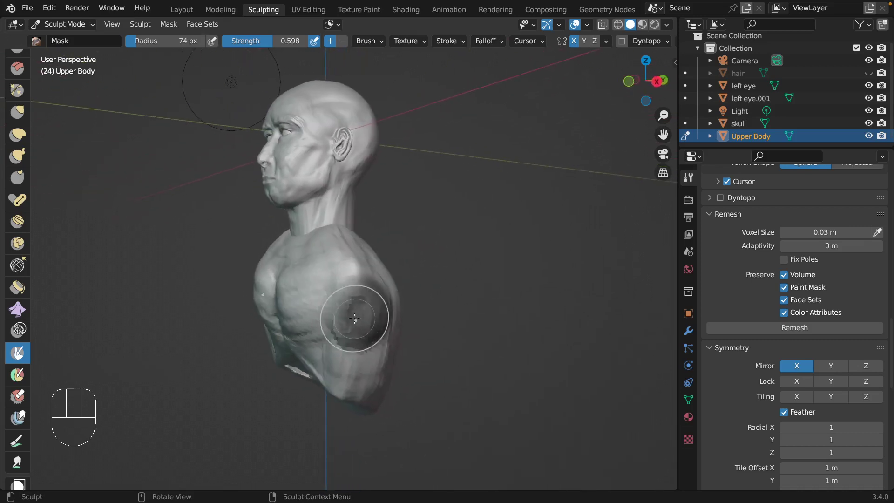
scroll(354, 319, right, 2)
mouse_move(367, 298)
mouse_down()
mouse_move(349, 303)
mouse_move(366, 327)
mouse_up()
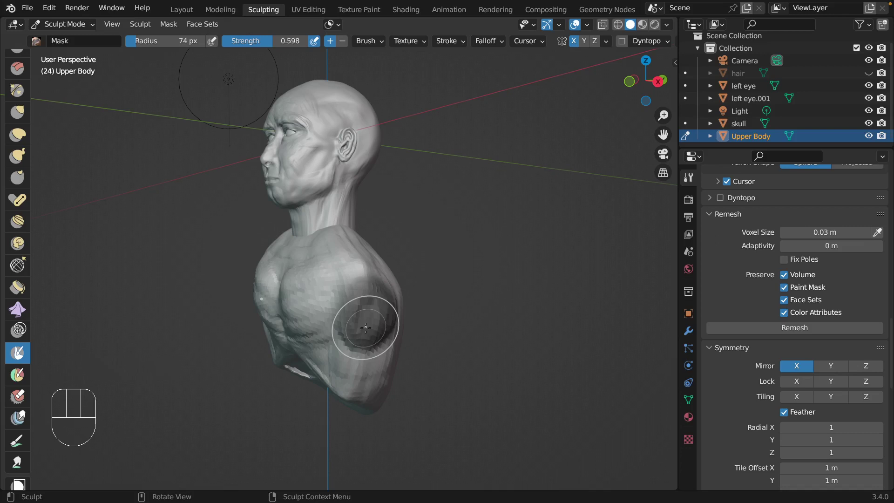
Invert the mask so that only the arm stumps on both sides of the torso remain editable
key(ctrl+i)
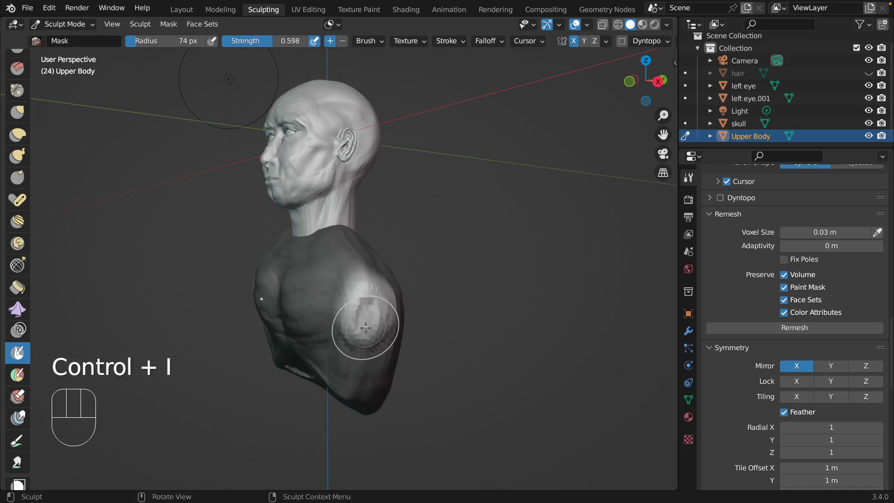
scroll(365, 327, left, 5)
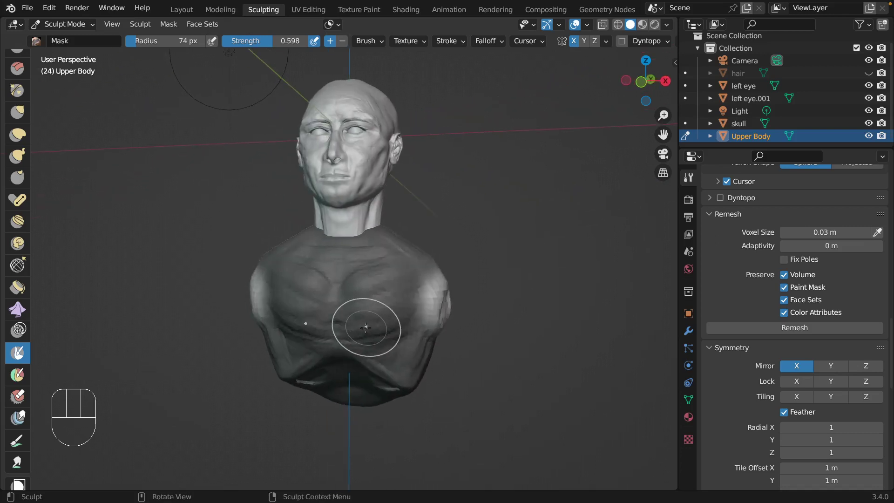
scroll(366, 327, left, 10)
scroll(366, 328, right, 6)
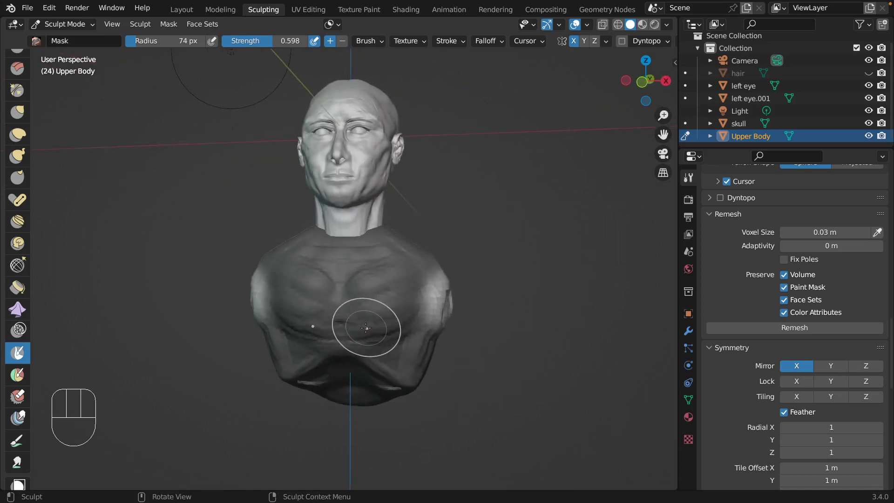
scroll(366, 327, right, 2)
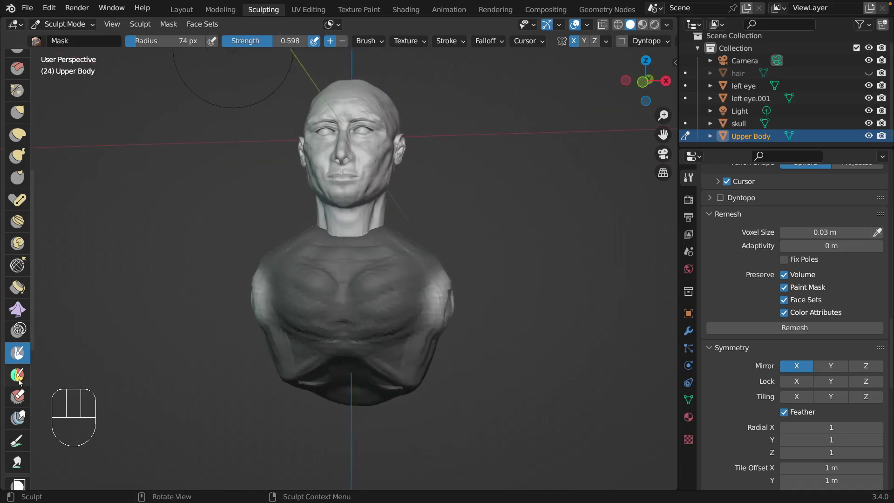
Activate the Move transform tool and set the sculpt pivot to the unmasked area
scroll(17, 429, down, 8)
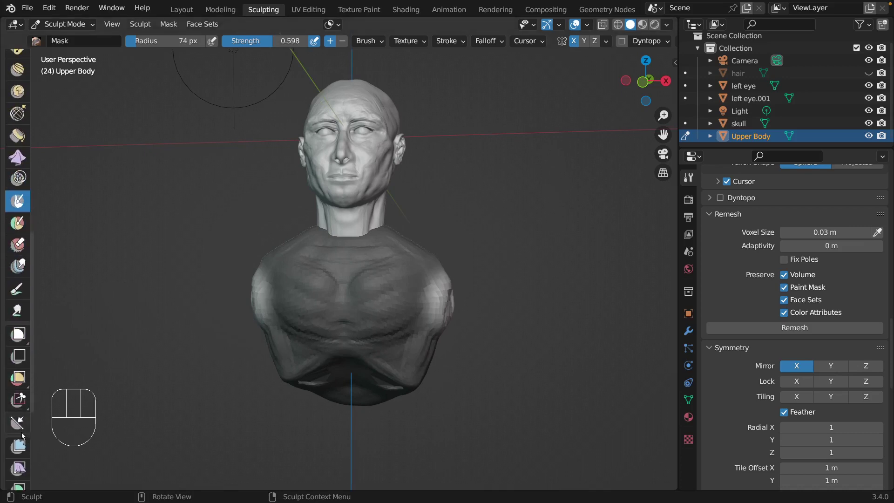
scroll(19, 363, down, 7)
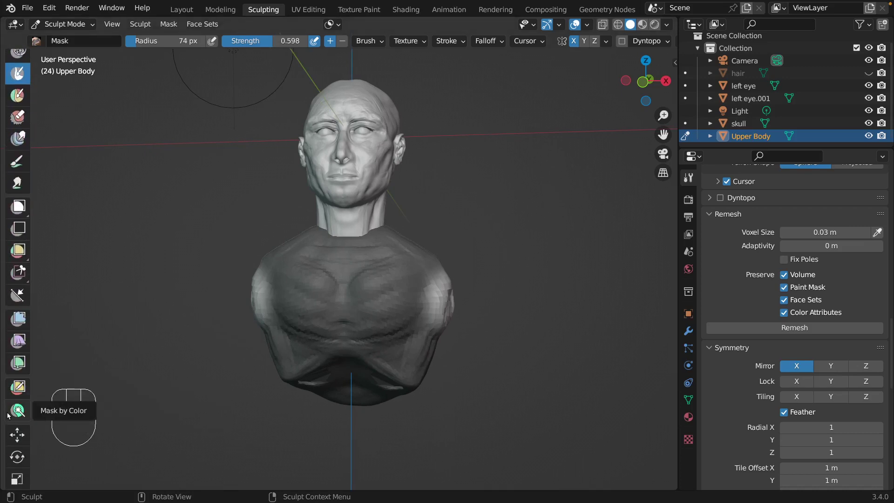
click(16, 434)
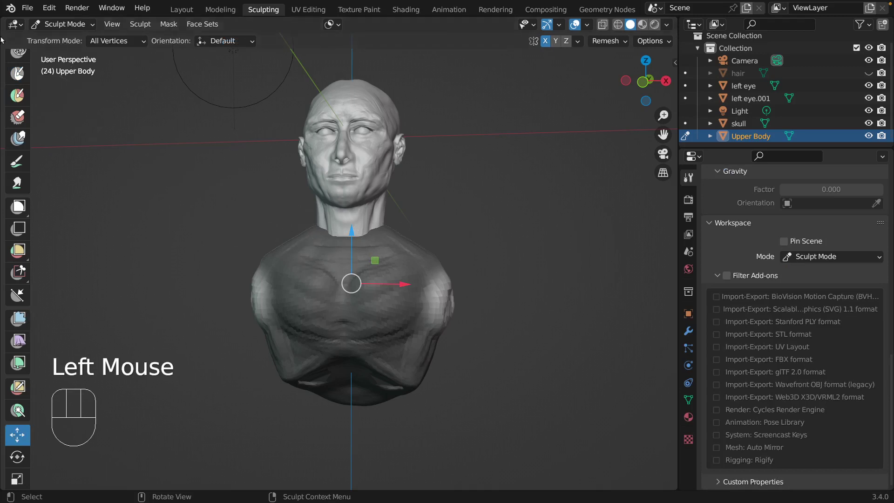
click(135, 27)
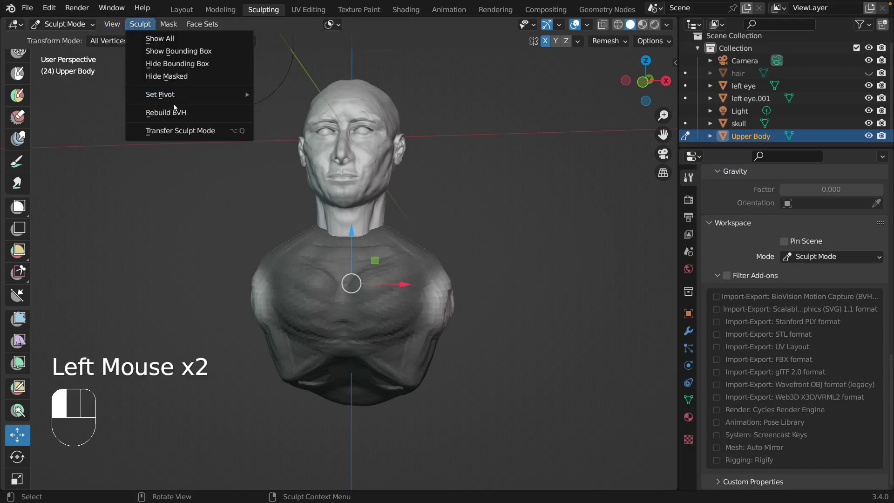
mouse_move(240, 95)
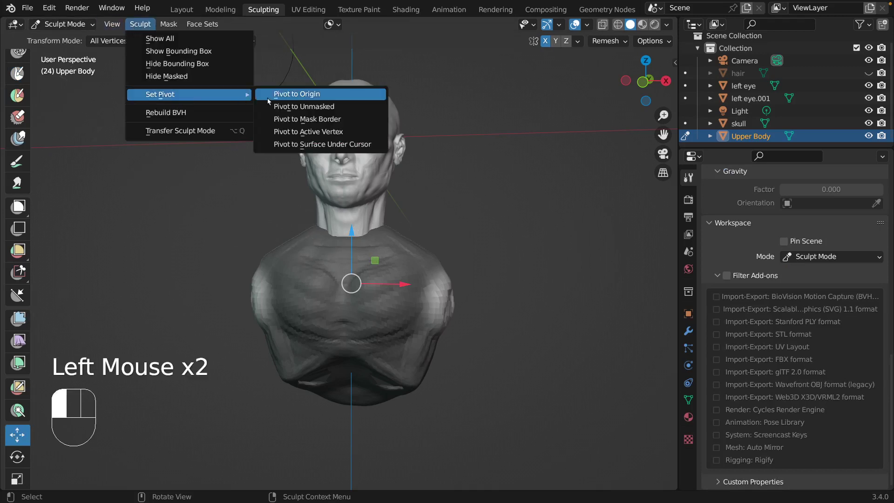
click(351, 108)
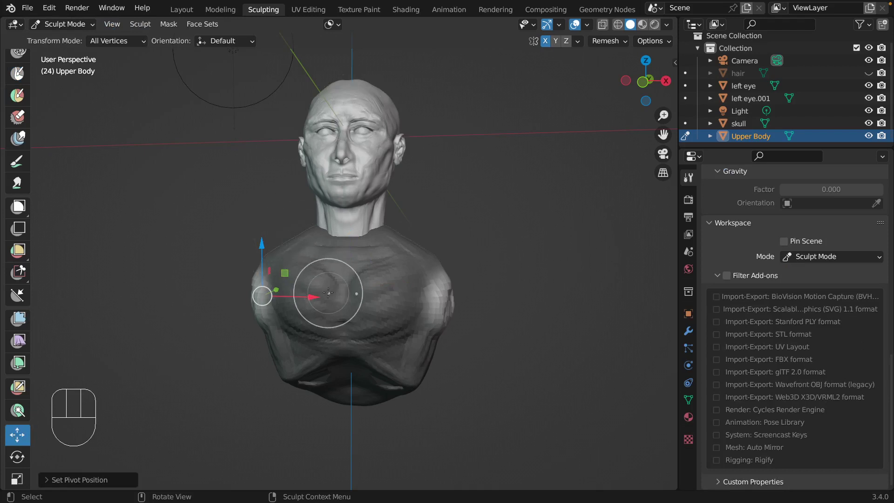
Extrude the unmasked stumps into arms by moving them outward about 3.5 m along X, and lower their ends into a diagonal slope
drag(305, 296, 138, 280)
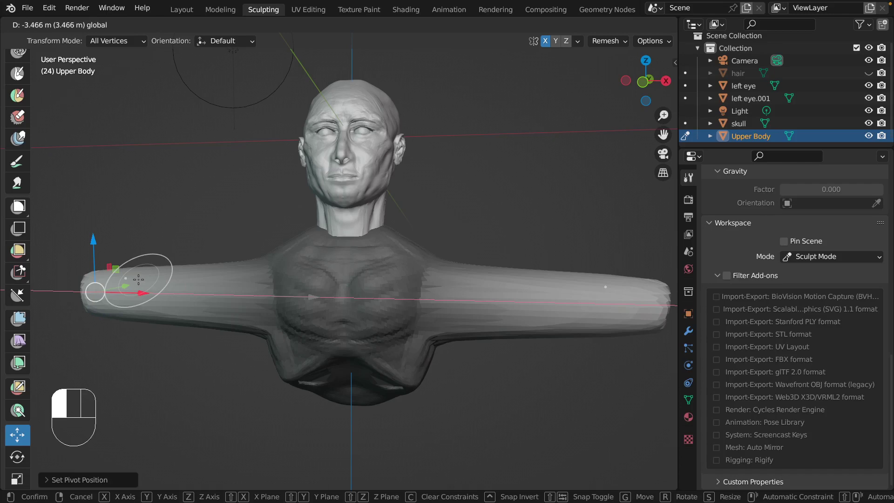
drag(139, 280, 138, 280)
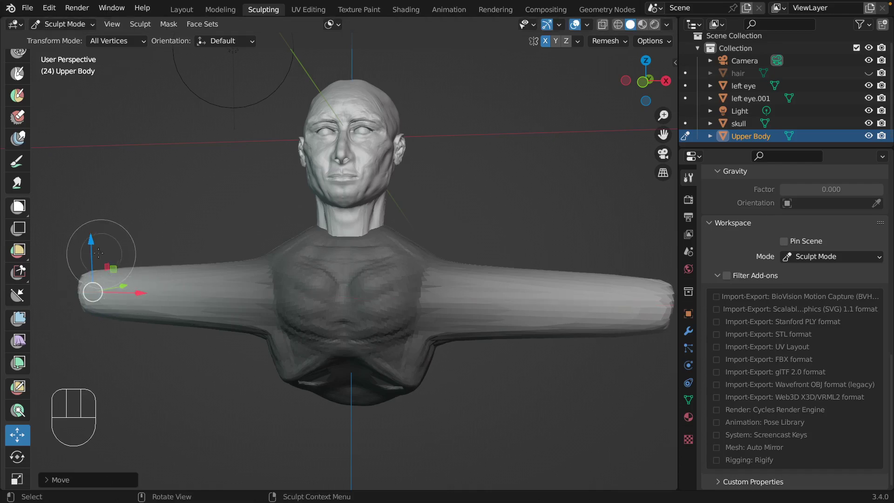
mouse_move(93, 252)
mouse_down()
mouse_move(107, 320)
mouse_move(99, 371)
mouse_move(173, 379)
mouse_up()
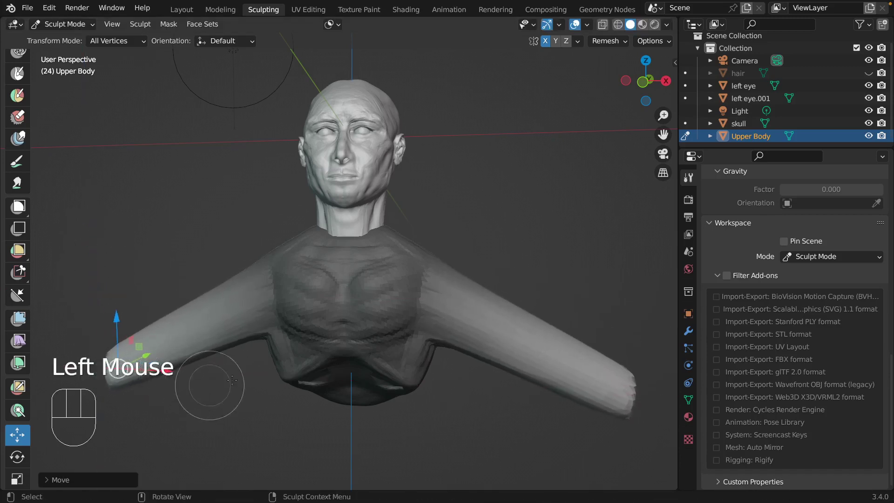
Shorten the arms by moving their ends slightly inward along X, and raise the ends slightly along Z
scroll(214, 364, right, 10)
scroll(214, 364, right, 20)
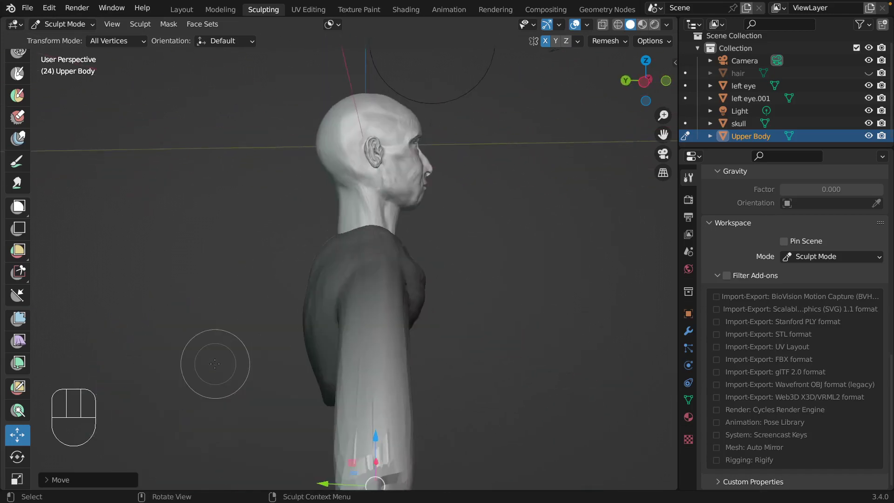
scroll(214, 364, right, 20)
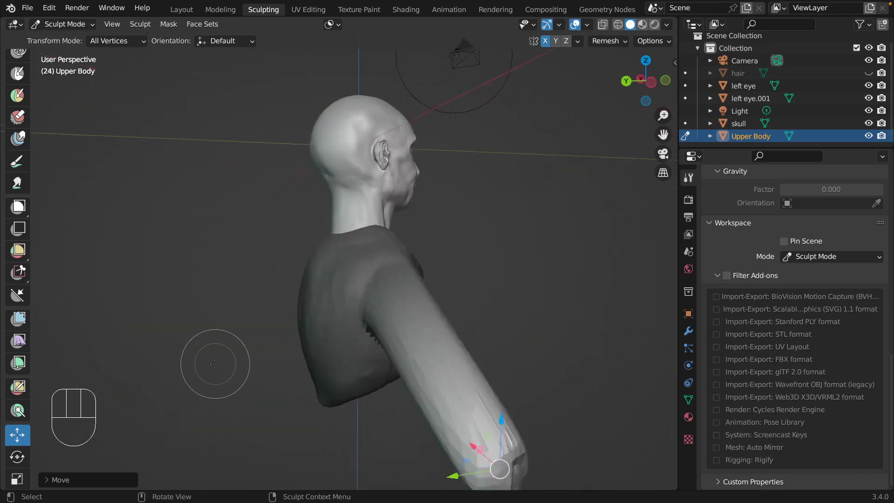
scroll(215, 364, right, 15)
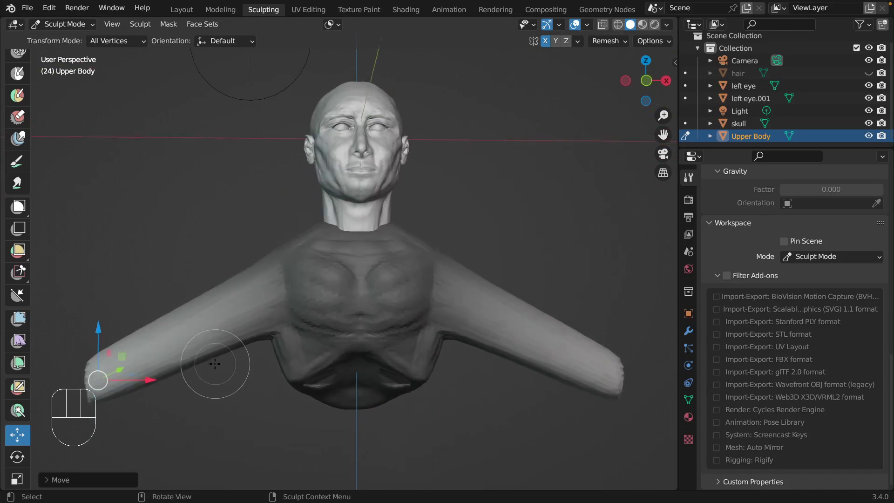
click(147, 379)
drag(147, 379, 180, 372)
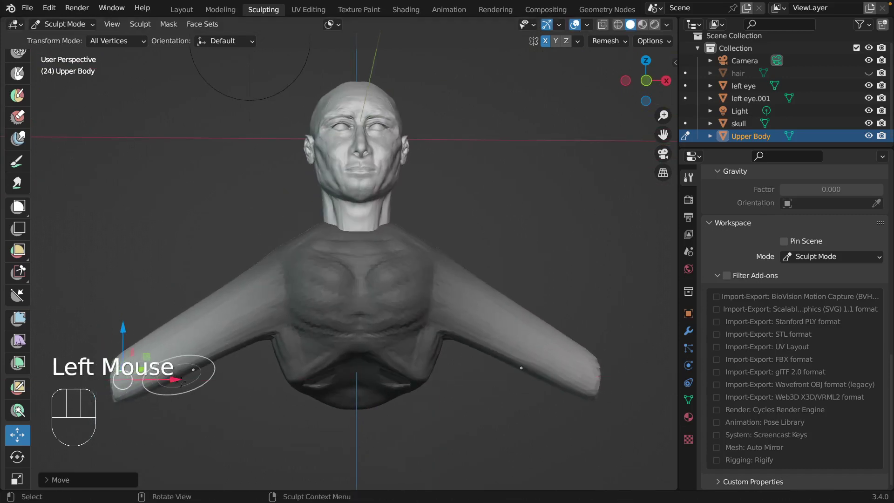
scroll(216, 416, down, 3)
scroll(216, 415, up, 2)
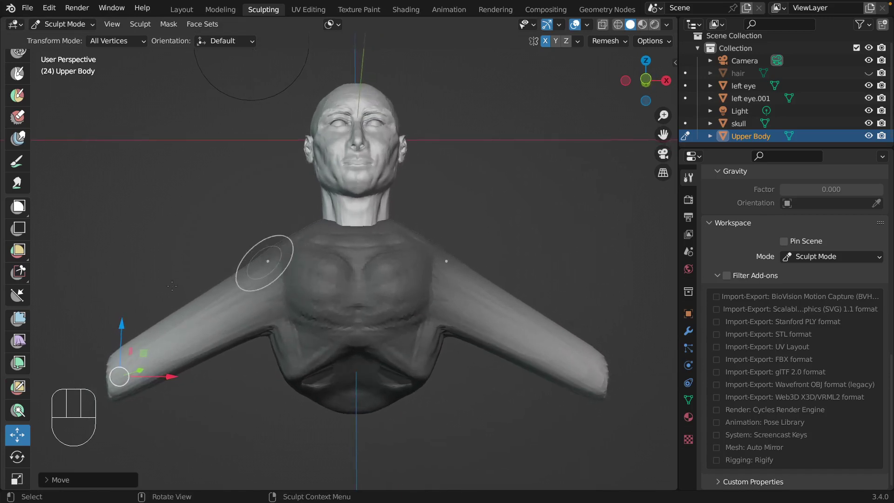
mouse_move(121, 347)
mouse_down()
mouse_move(120, 307)
mouse_move(122, 328)
mouse_move(123, 316)
mouse_up()
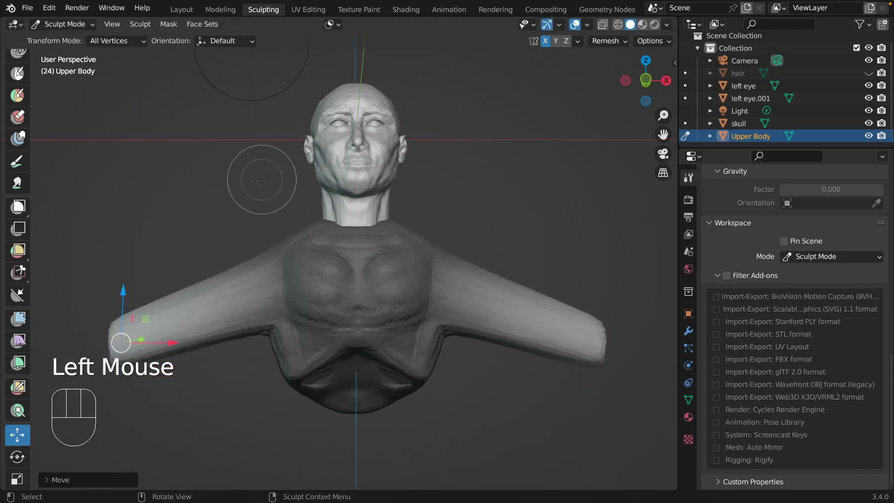
middle_drag(260, 220, 293, 241)
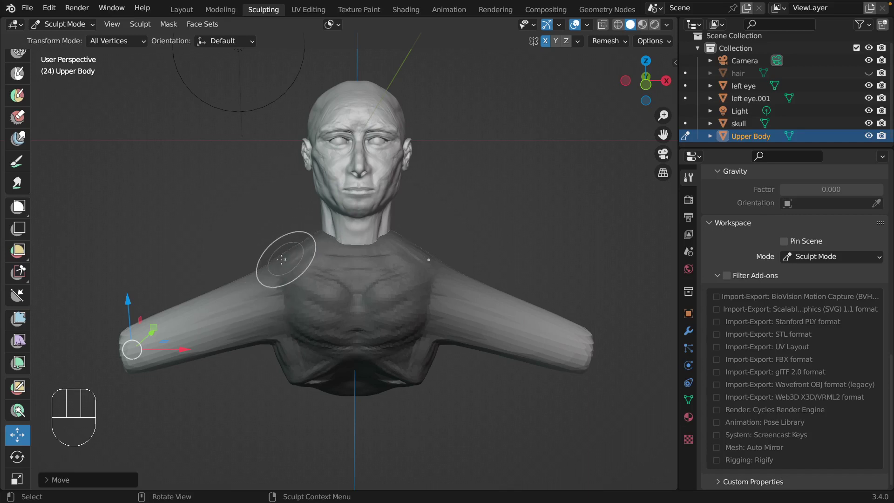
Clear the sculpt mask from the Upper Body mesh
mouse_move(218, 281)
middle_down()
mouse_move(321, 278)
mouse_move(135, 279)
middle_up()
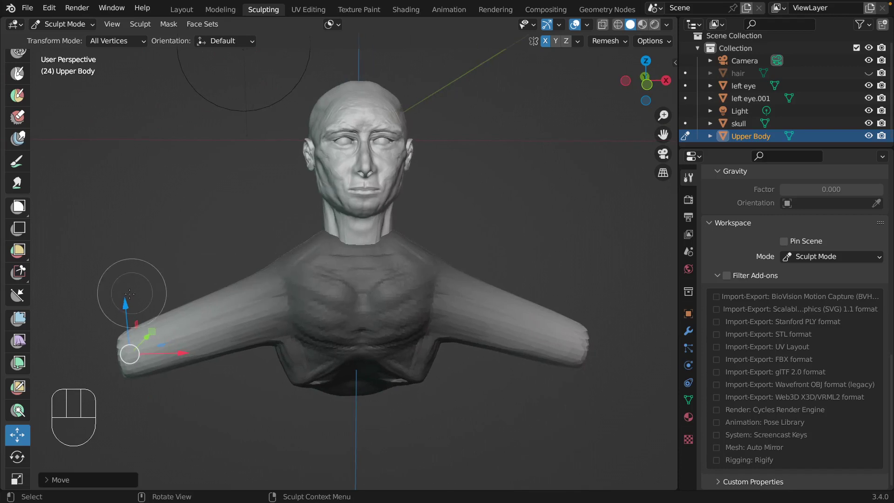
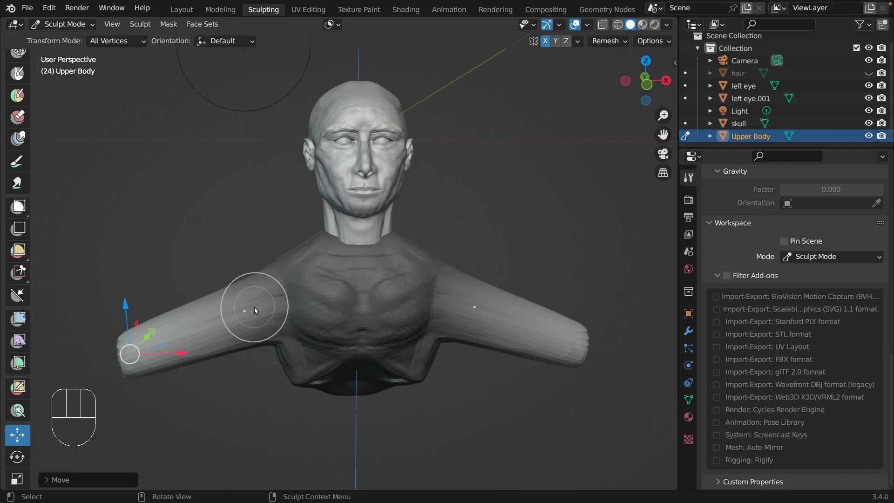
mouse_move(254, 306)
mouse_down()
mouse_move(253, 291)
mouse_move(268, 278)
mouse_move(284, 280)
mouse_up()
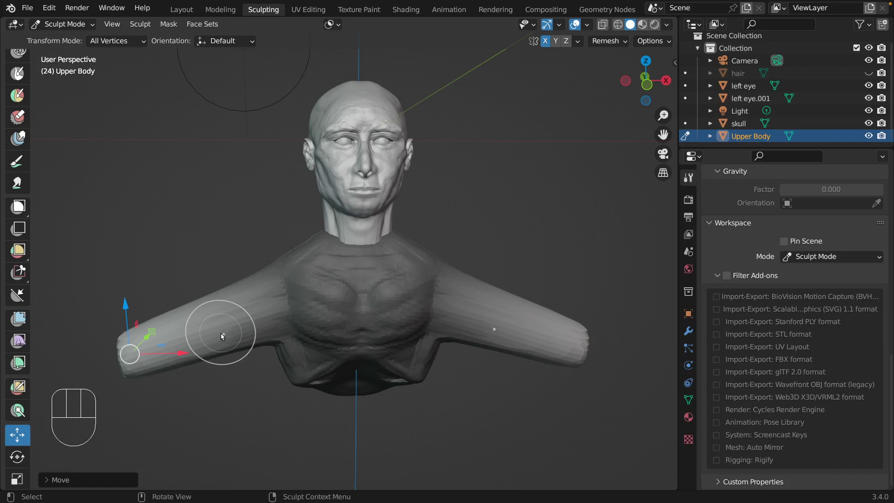
middle_drag(222, 336, 223, 328)
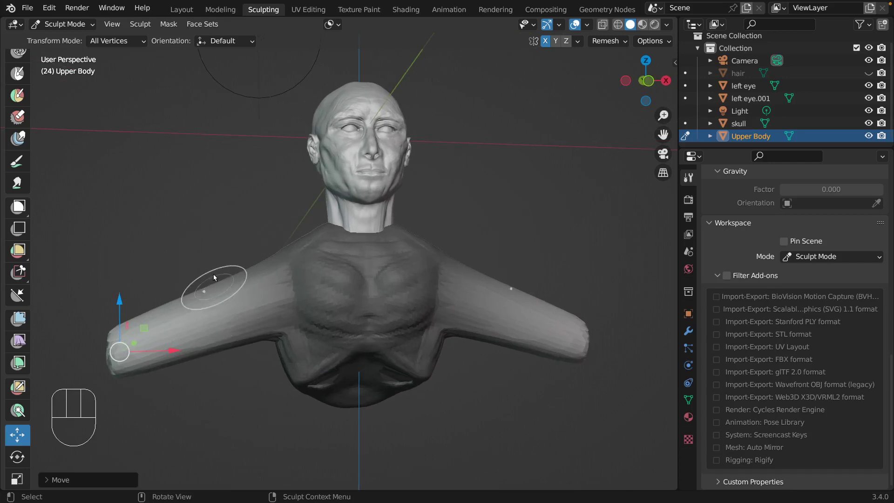
click(212, 258)
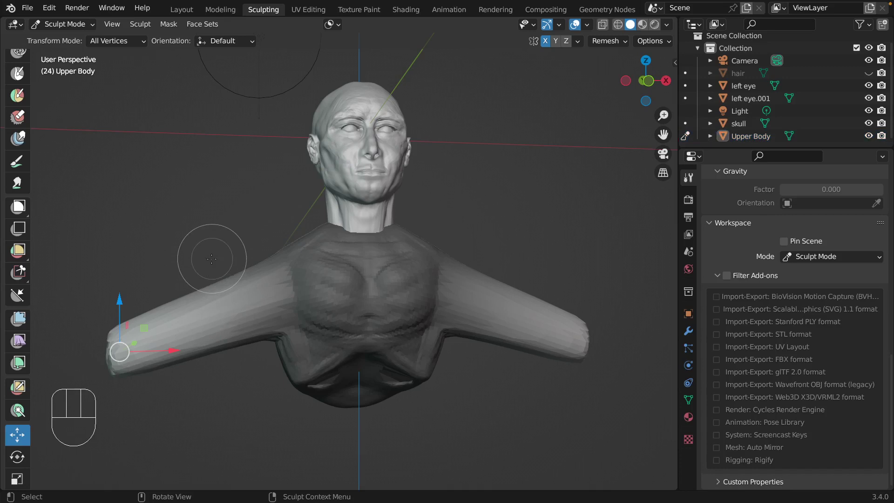
key(alt+m)
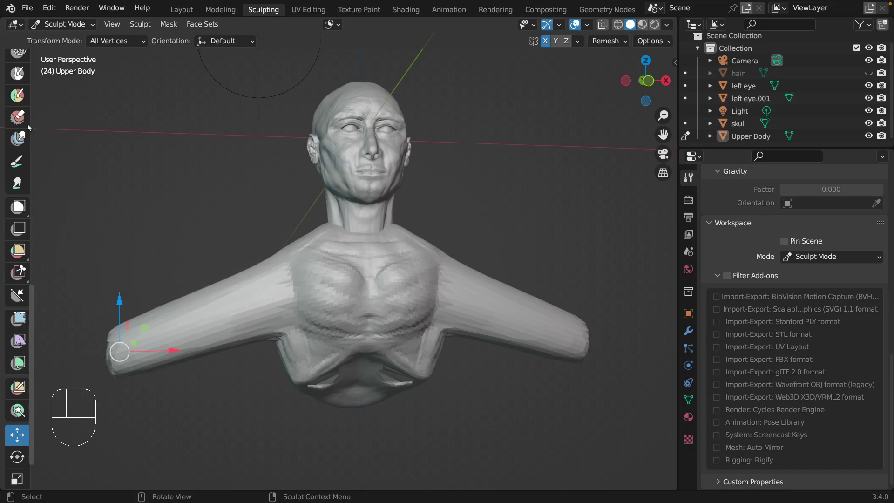
Switch to the Grab brush and voxel-remesh the upper body with a voxel size of 0.03 m
scroll(22, 141, up, 10)
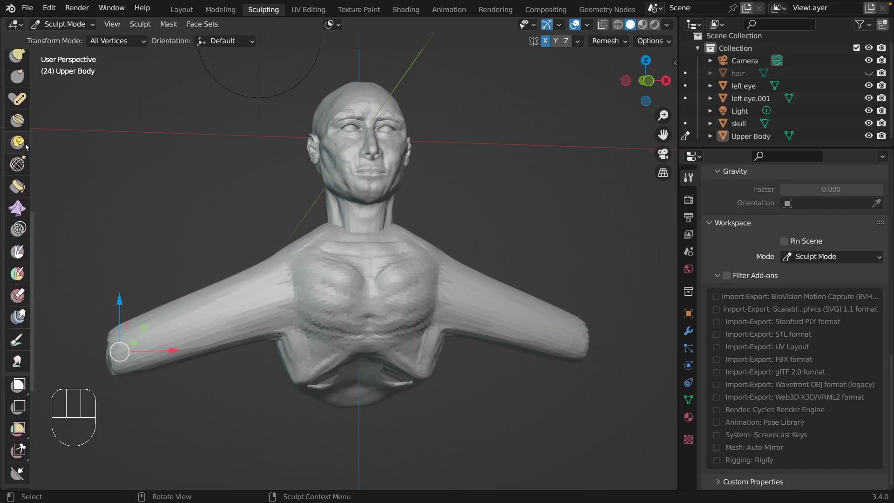
click(17, 69)
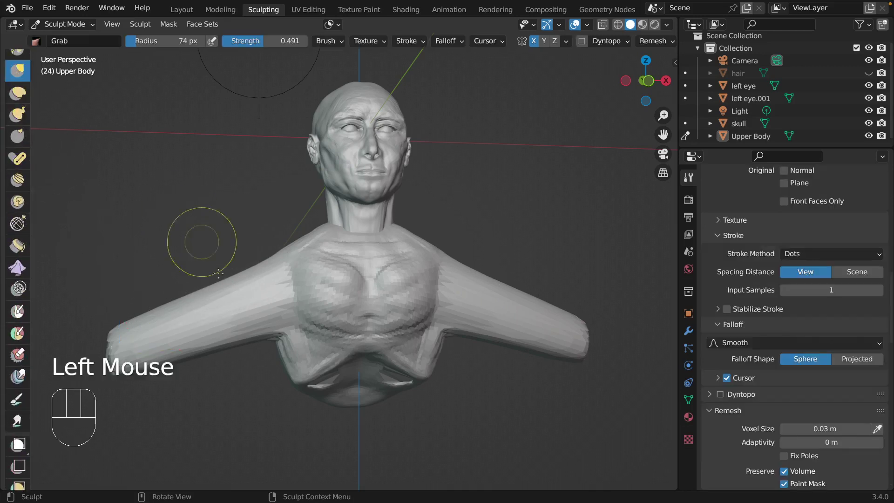
mouse_move(258, 269)
mouse_down()
mouse_move(208, 297)
mouse_move(205, 277)
mouse_up()
mouse_move(219, 278)
middle_down()
mouse_move(255, 390)
mouse_move(234, 315)
mouse_move(218, 319)
middle_up()
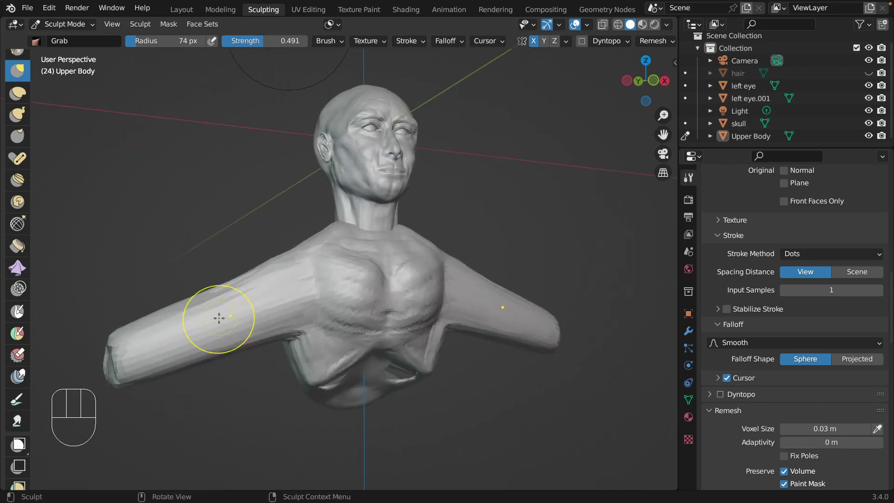
key(ctrl+r)
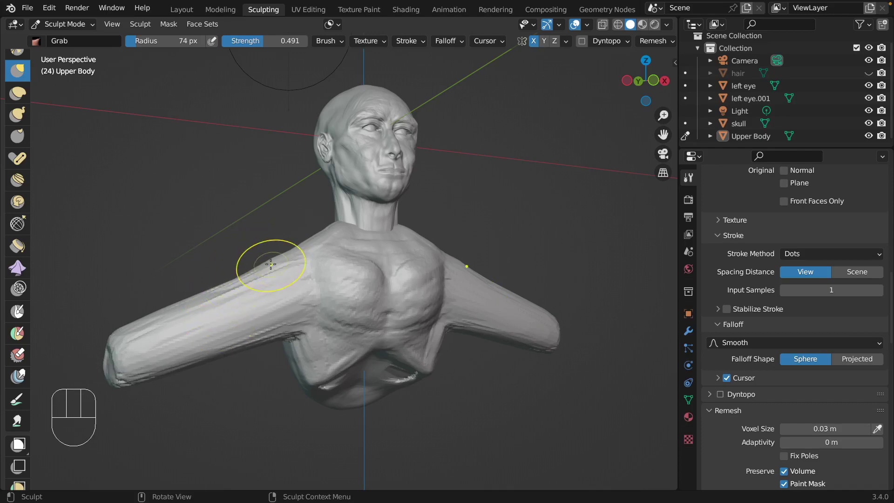
Enlarge the Grab brush radius to 94 px and adjust the outline at the top of the shoulder
drag(271, 264, 271, 263)
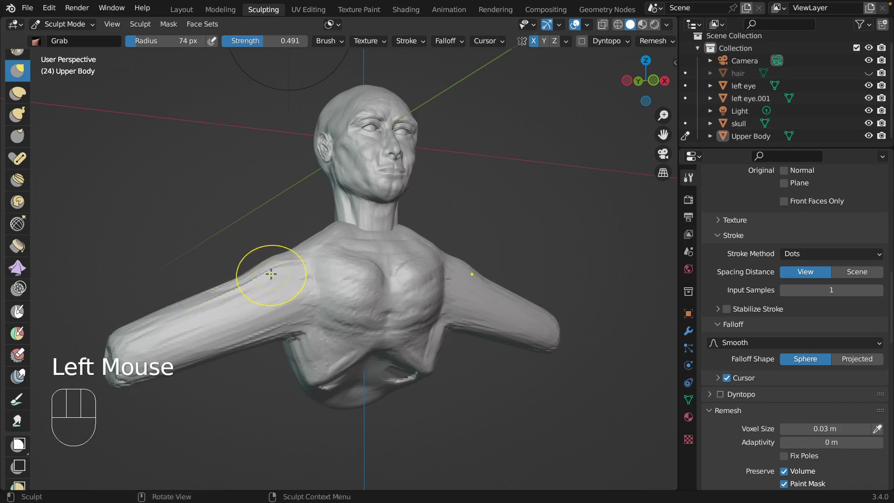
key(f)
click(269, 274)
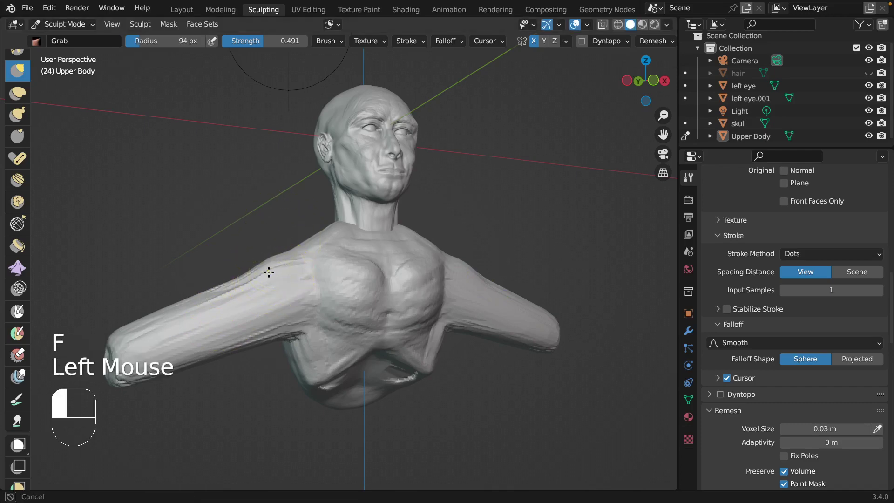
drag(269, 264, 269, 264)
drag(282, 282, 284, 278)
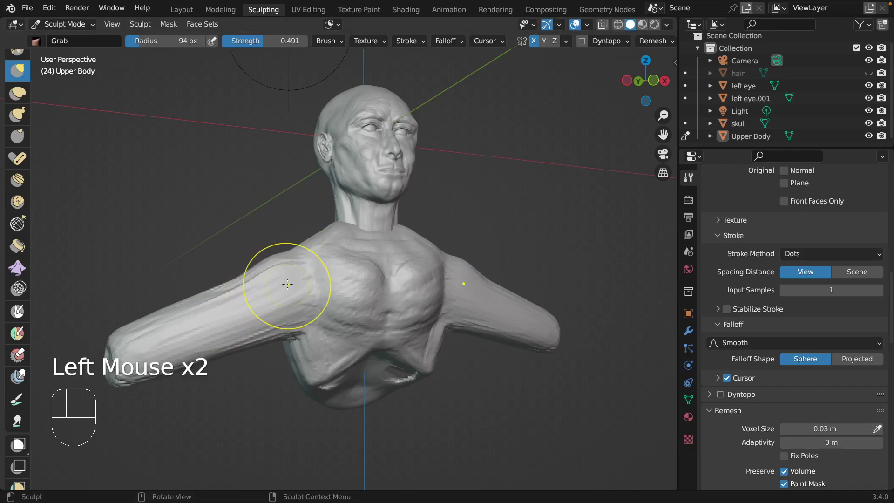
Pull the shoulder outward and upward with the Grab brush to form a rounded deltoid above the upper arm
mouse_move(287, 284)
middle_down()
mouse_move(385, 273)
mouse_move(369, 285)
mouse_move(352, 262)
mouse_move(360, 277)
middle_up()
drag(358, 281, 338, 268)
drag(345, 272, 335, 265)
drag(347, 272, 343, 265)
drag(357, 274, 352, 265)
middle_drag(388, 272, 293, 271)
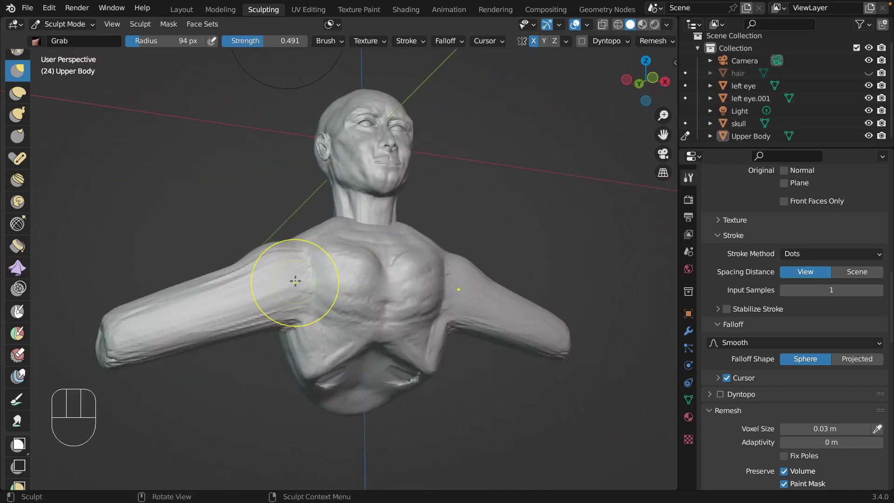
drag(295, 281, 288, 244)
mouse_move(280, 243)
mouse_down()
mouse_move(259, 253)
mouse_move(293, 270)
mouse_up()
mouse_move(294, 270)
mouse_down()
mouse_move(290, 285)
mouse_move(269, 273)
mouse_up()
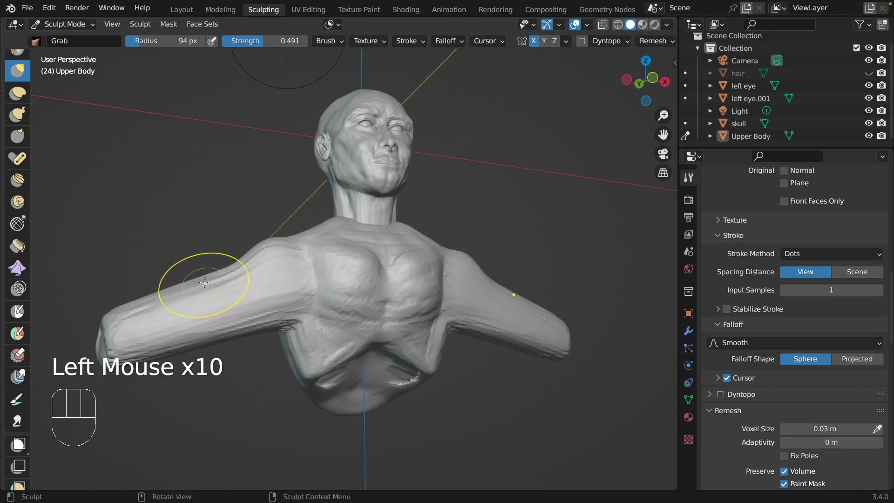
Slim the forearm toward the wrist by grabbing its upper and lower contours inward
mouse_move(205, 282)
mouse_down()
mouse_move(210, 278)
mouse_move(135, 304)
mouse_move(149, 300)
mouse_move(143, 307)
mouse_up()
drag(132, 304, 126, 314)
drag(117, 311, 118, 317)
drag(122, 314, 128, 330)
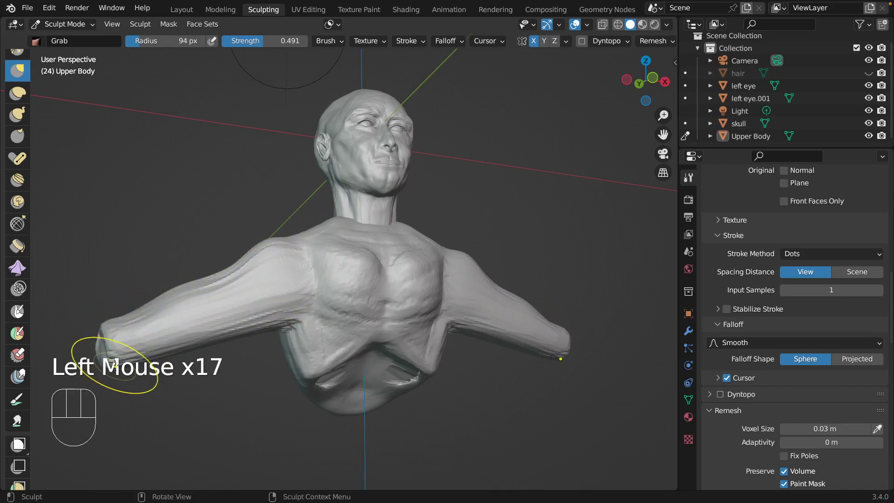
drag(114, 365, 115, 356)
drag(118, 360, 115, 345)
drag(115, 346, 111, 341)
Set the Grab brush radius to 145 px and reshape the forearm's underside and top contour
mouse_move(112, 341)
middle_down()
mouse_move(168, 355)
mouse_move(168, 307)
middle_up()
key(f)
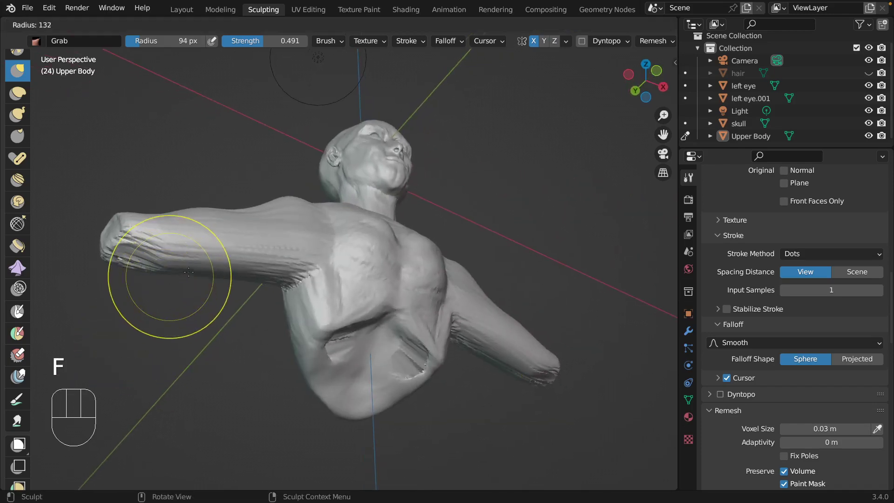
click(193, 273)
middle_drag(195, 264, 156, 279)
click(172, 335)
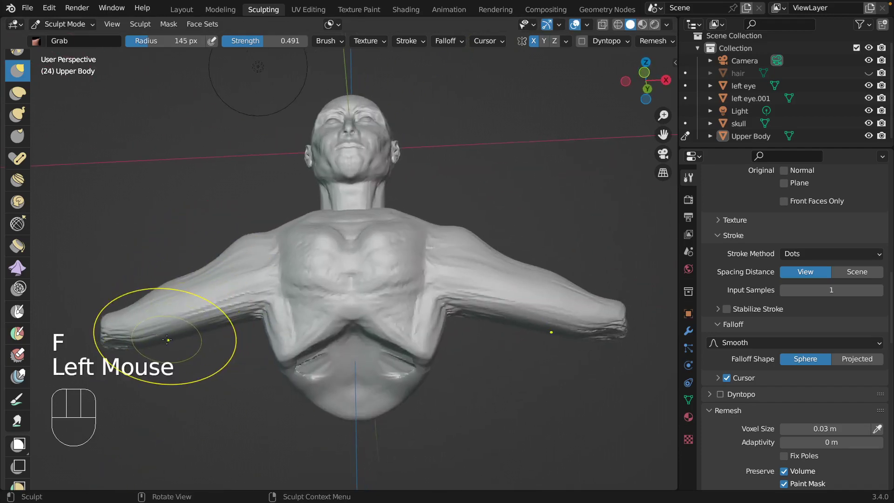
drag(172, 334, 166, 327)
mouse_move(154, 329)
middle_down()
mouse_move(152, 320)
mouse_move(154, 329)
middle_up()
drag(177, 291, 173, 277)
drag(148, 286, 148, 279)
middle_drag(159, 267, 168, 265)
Reshape the arm's profile from the back and side with the Grab brush, then narrow the wrist end
middle_drag(485, 310, 481, 312)
mouse_move(482, 318)
mouse_down()
mouse_move(482, 308)
mouse_move(439, 303)
mouse_move(422, 319)
mouse_move(419, 300)
mouse_up()
mouse_move(419, 301)
middle_down()
mouse_move(422, 319)
mouse_move(423, 305)
middle_up()
drag(423, 305, 427, 303)
middle_drag(428, 303, 396, 307)
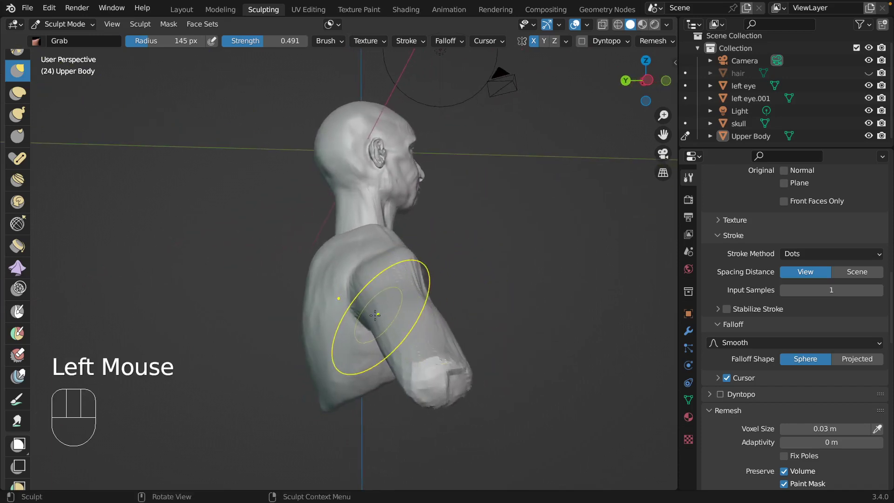
mouse_move(373, 319)
mouse_down()
mouse_move(381, 343)
mouse_move(402, 352)
mouse_up()
middle_drag(447, 352, 401, 361)
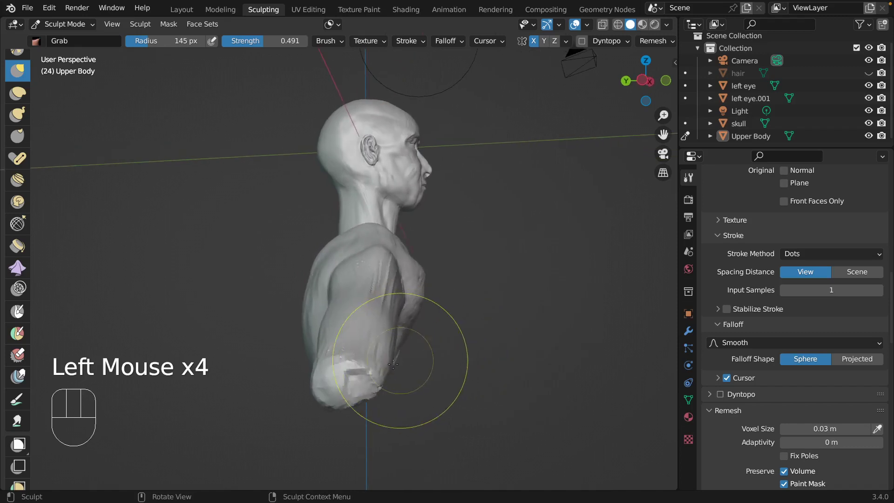
mouse_move(390, 367)
mouse_down()
mouse_move(359, 379)
mouse_move(340, 337)
mouse_up()
drag(340, 335, 339, 326)
mouse_move(339, 326)
middle_down()
mouse_move(287, 295)
mouse_move(233, 285)
middle_up()
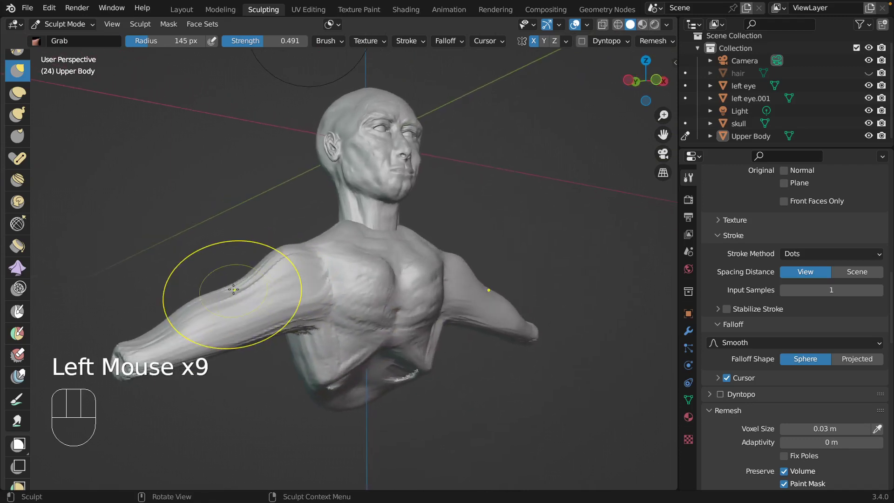
drag(129, 376, 149, 340)
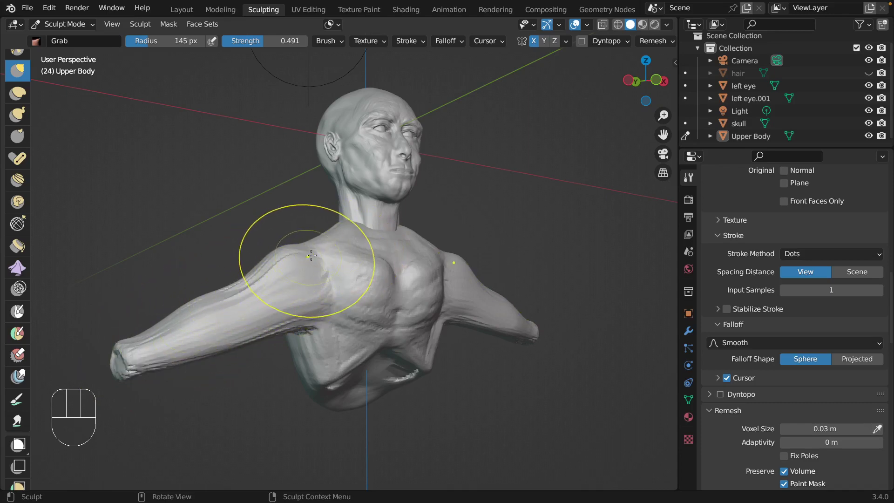
Reduce the Grab brush radius to 113 px and pull the armpit upward where the arm meets the torso
mouse_move(429, 279)
middle_down()
mouse_move(425, 251)
mouse_move(299, 290)
middle_up()
key(f)
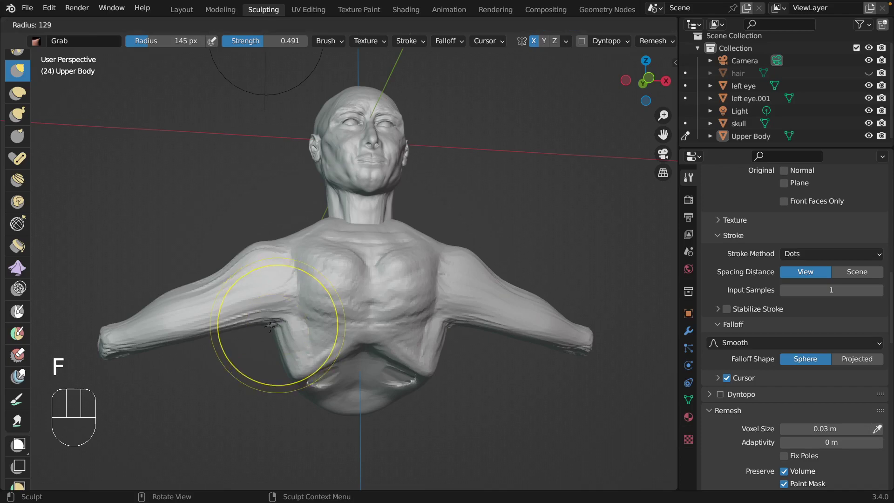
click(280, 317)
middle_drag(280, 317, 298, 261)
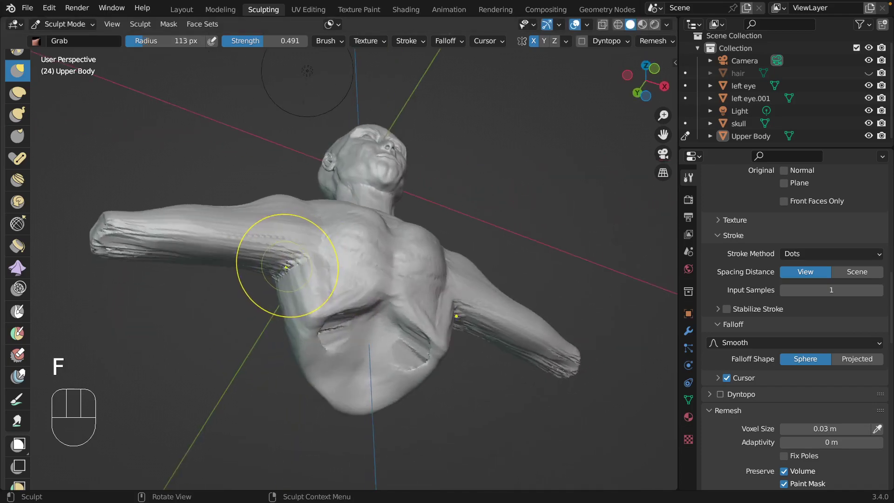
mouse_move(286, 269)
mouse_down()
mouse_move(290, 255)
mouse_move(284, 258)
mouse_up()
drag(279, 269, 278, 261)
drag(273, 272, 274, 266)
drag(278, 269, 300, 249)
middle_drag(326, 214, 309, 242)
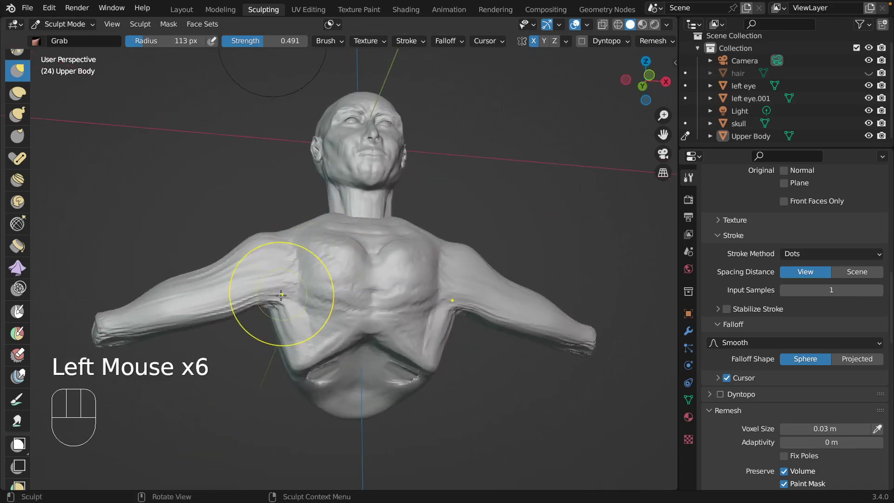
drag(281, 295, 269, 291)
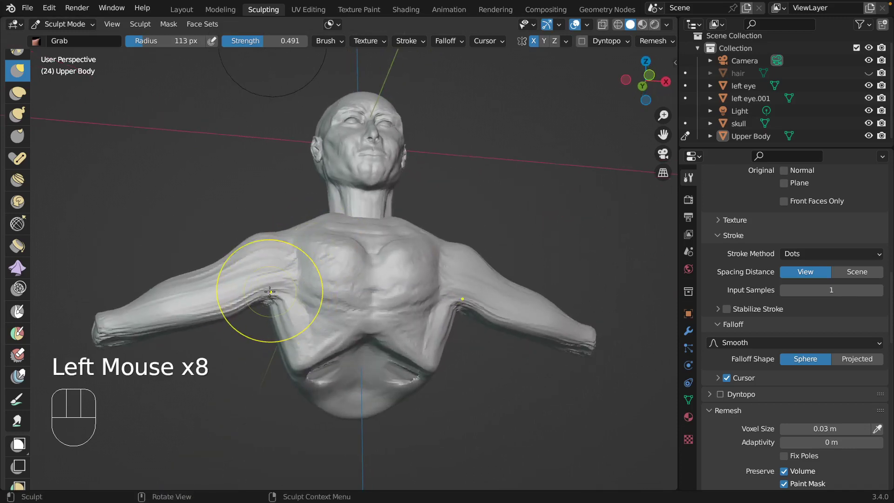
Switch to the Clay Strips brush with a 46 px radius and build up the front of the shoulder
middle_drag(270, 292, 298, 291)
scroll(19, 150, up, 15)
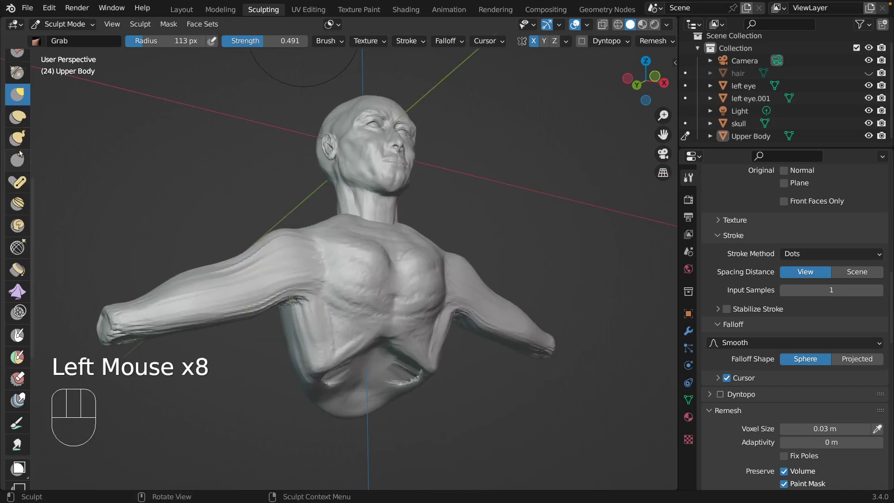
click(19, 128)
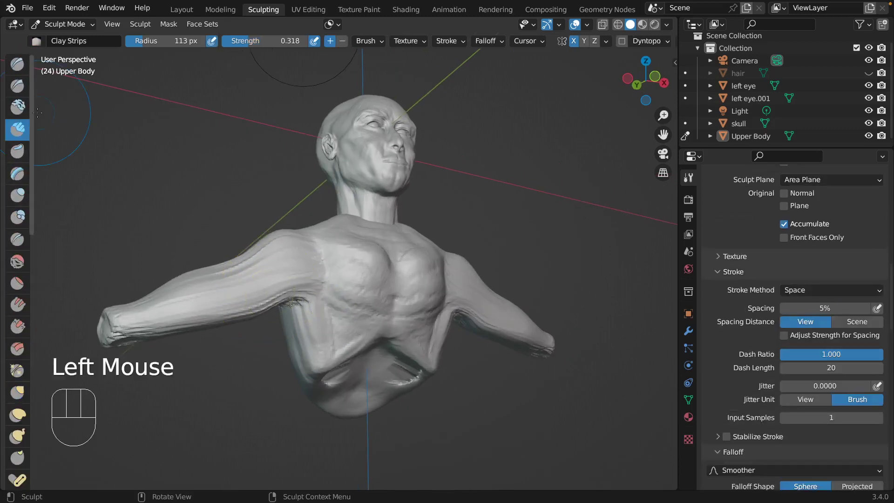
middle_drag(323, 232, 394, 314)
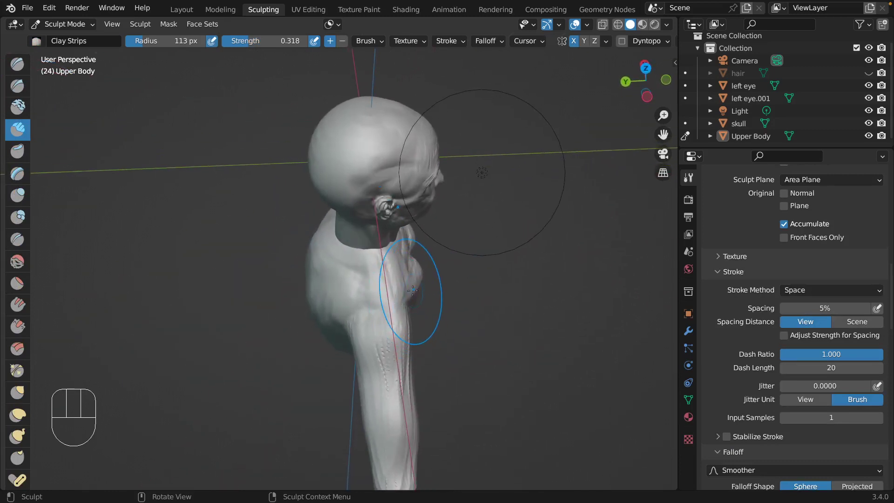
key(f)
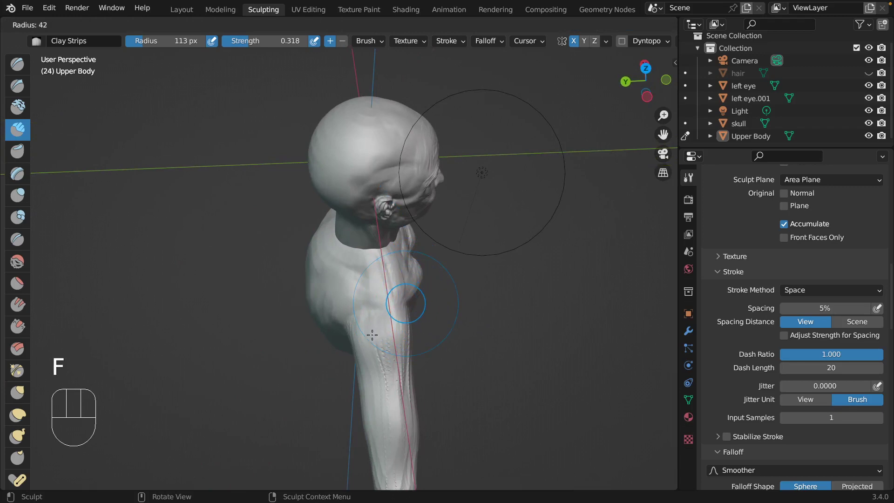
click(373, 333)
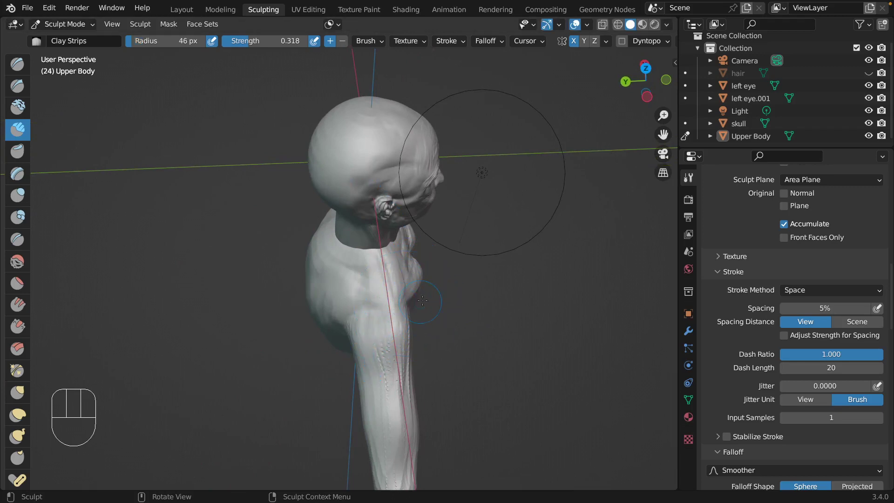
mouse_move(422, 300)
middle_down()
mouse_move(409, 299)
mouse_move(416, 313)
middle_up()
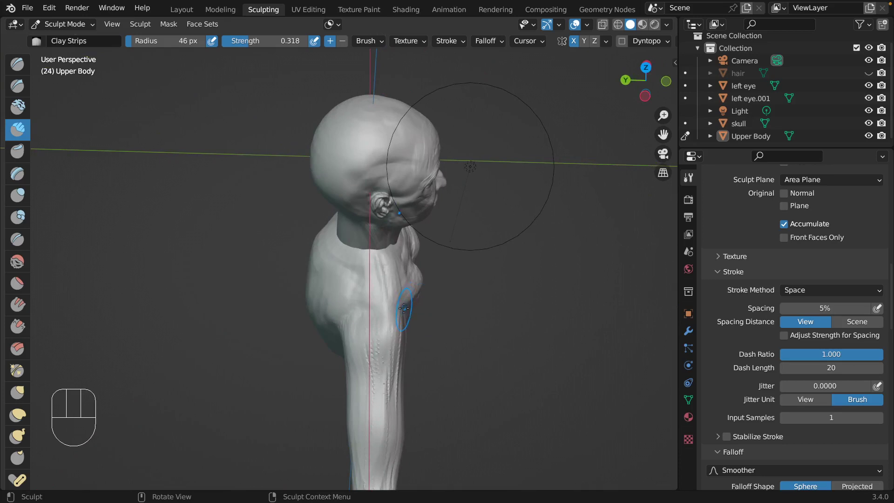
middle_drag(405, 304, 383, 326)
click(382, 326)
drag(404, 308, 413, 301)
middle_drag(414, 311, 426, 307)
drag(415, 301, 408, 325)
middle_drag(412, 311, 412, 330)
drag(414, 315, 409, 329)
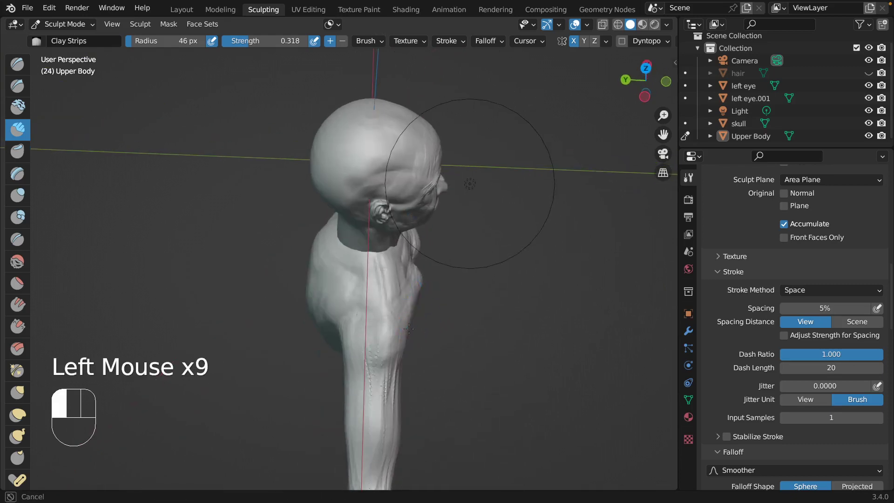
Build up the outer chest where it meets the front of the shoulder with Clay Strips strokes
middle_drag(408, 328, 363, 292)
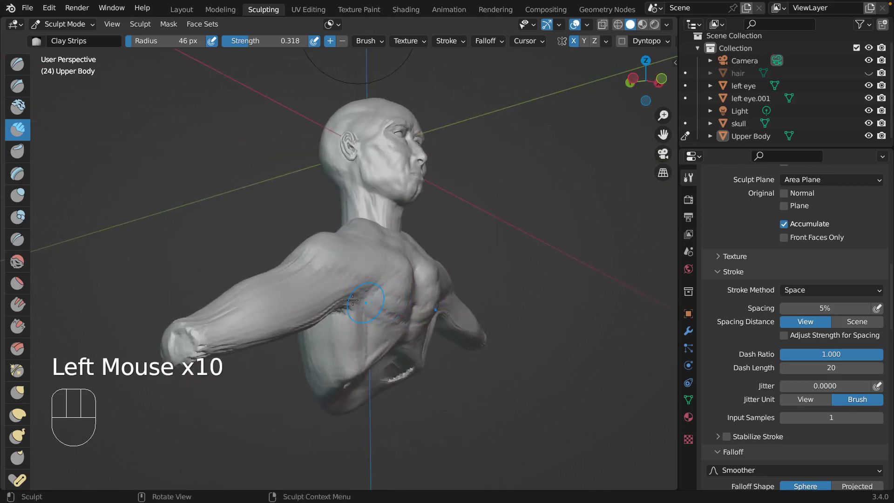
click(356, 284)
mouse_move(363, 285)
mouse_down()
mouse_move(392, 279)
mouse_move(389, 266)
mouse_up()
drag(390, 262, 394, 269)
drag(392, 264, 395, 274)
Add more Clay Strips volume across the front of the shoulder above the armpit
mouse_move(396, 274)
middle_down()
mouse_move(400, 261)
mouse_move(395, 287)
mouse_move(358, 298)
middle_up()
drag(358, 298, 326, 303)
mouse_move(333, 285)
mouse_down()
mouse_move(355, 294)
mouse_move(338, 282)
mouse_up()
drag(342, 267, 350, 267)
mouse_move(347, 263)
mouse_down()
mouse_move(350, 272)
mouse_move(340, 262)
mouse_up()
Layer short Clay Strips strokes along the front edge of the shoulder, working from the side
mouse_move(294, 272)
middle_down()
mouse_move(340, 258)
mouse_move(405, 293)
mouse_move(411, 323)
middle_up()
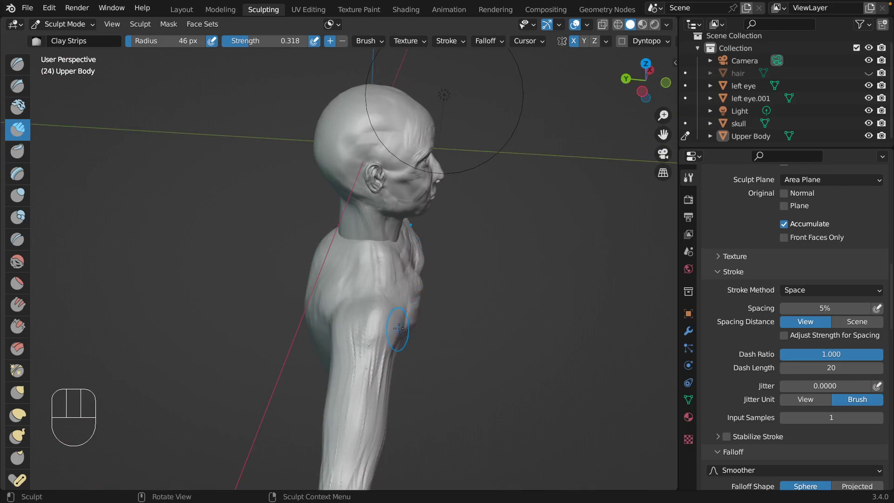
drag(400, 306, 403, 309)
drag(403, 308, 405, 312)
drag(405, 311, 406, 313)
drag(406, 313, 408, 317)
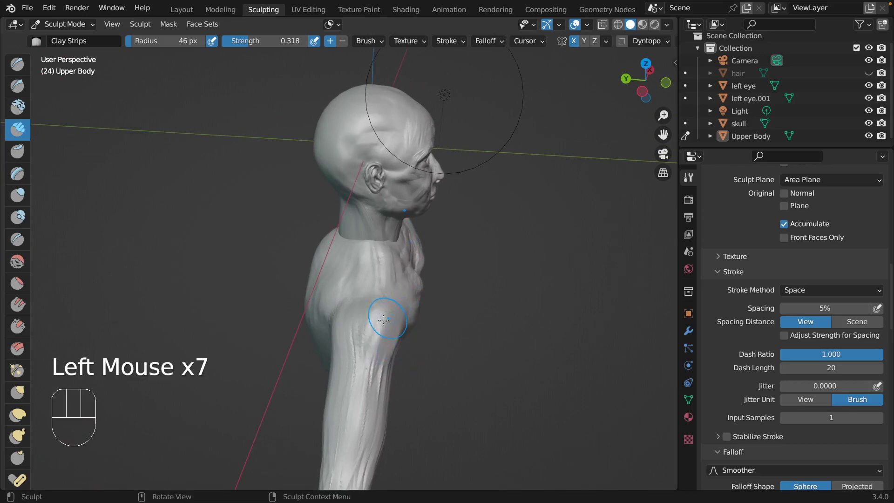
Build up the front contour of the shoulder and chest with repeated Clay Strips strokes, then fill the outer shoulder
middle_drag(383, 321, 419, 333)
drag(417, 296, 415, 322)
drag(416, 299, 414, 325)
drag(415, 300, 414, 324)
drag(416, 302, 415, 321)
drag(415, 305, 414, 319)
middle_drag(380, 324, 354, 320)
mouse_move(350, 322)
mouse_down()
mouse_move(346, 330)
mouse_move(339, 318)
mouse_up()
drag(339, 320, 339, 315)
Add Clay Strips volume to the upper back beside the shoulder blade
mouse_move(340, 315)
middle_down()
mouse_move(331, 298)
mouse_move(329, 311)
mouse_move(355, 301)
mouse_move(316, 278)
middle_up()
click(317, 278)
click(304, 274)
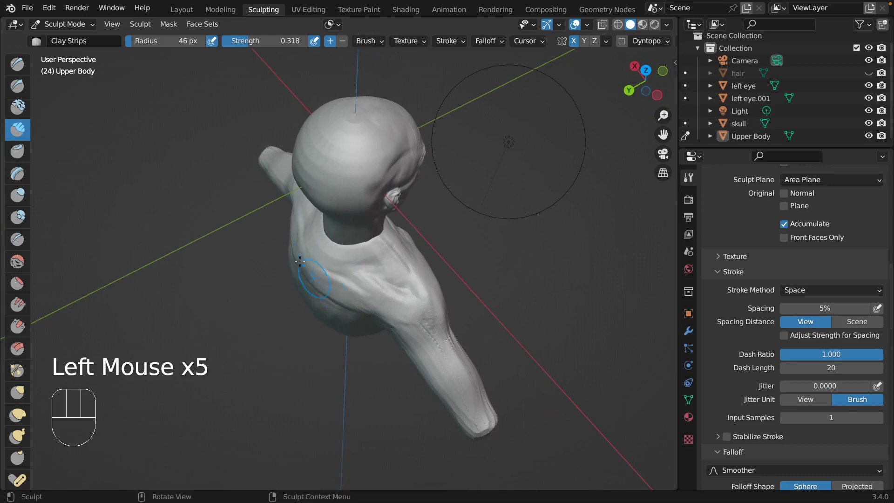
click(303, 263)
click(306, 267)
drag(310, 271, 313, 273)
Build up the back and top of the shoulder with Clay Strips strokes
click(378, 307)
mouse_move(379, 307)
mouse_down()
mouse_move(366, 291)
mouse_move(403, 285)
mouse_move(429, 297)
mouse_up()
click(376, 308)
click(374, 309)
click(374, 308)
click(354, 288)
click(390, 289)
Fill the transition from the outer shoulder into the upper arm with Clay Strips strokes
middle_drag(381, 294, 395, 299)
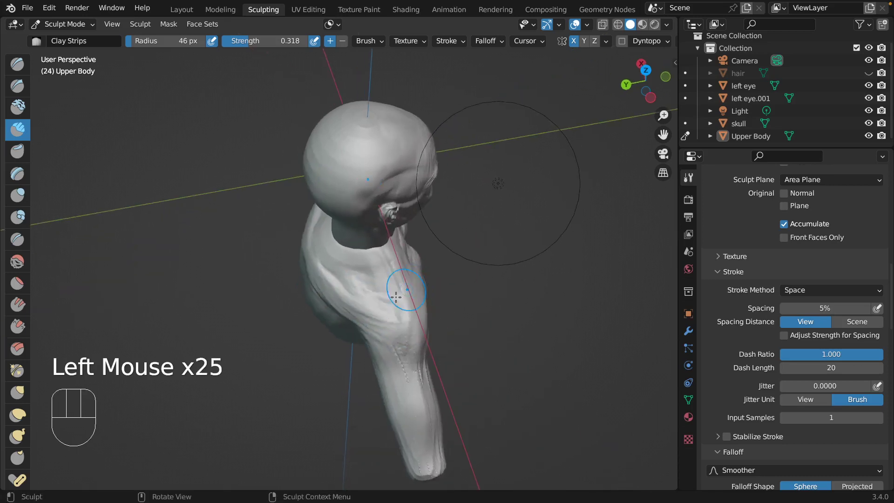
mouse_move(386, 325)
mouse_down()
mouse_move(396, 344)
mouse_move(413, 335)
mouse_move(409, 343)
mouse_move(412, 330)
mouse_move(409, 338)
mouse_up()
click(389, 339)
click(385, 336)
click(410, 344)
click(412, 341)
Soften the upper chest muscles from the front with the Smooth brush
mouse_move(409, 338)
middle_down()
mouse_move(421, 320)
mouse_move(435, 322)
mouse_move(405, 321)
middle_up()
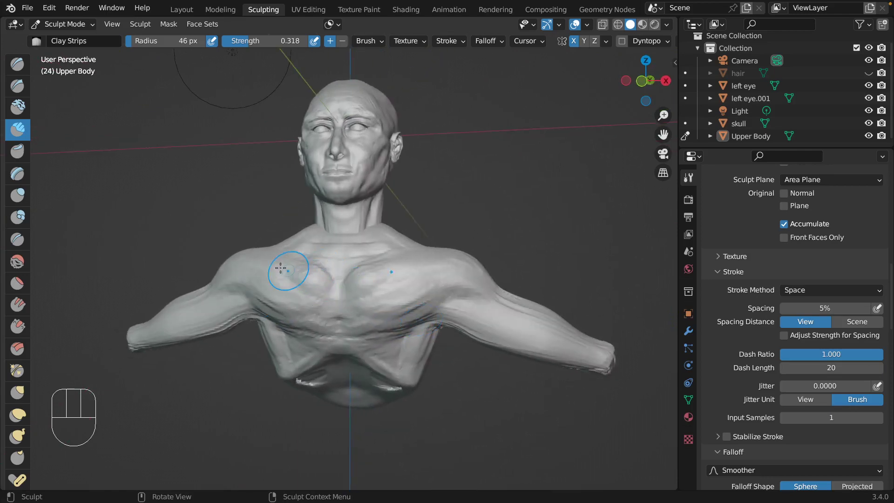
click(17, 261)
mouse_move(309, 285)
mouse_down()
mouse_move(325, 286)
mouse_move(296, 291)
mouse_move(339, 275)
mouse_move(332, 289)
mouse_up()
mouse_move(331, 289)
mouse_down()
mouse_move(349, 286)
mouse_move(285, 264)
mouse_up()
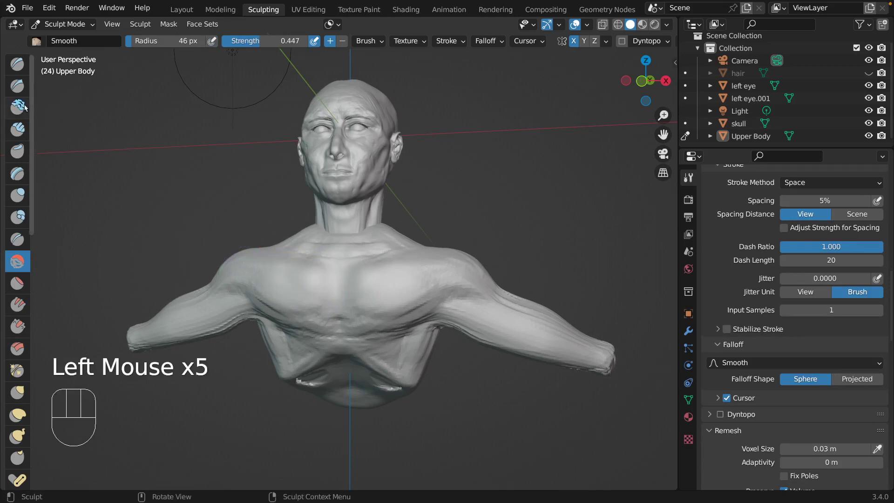
Set the Clay Strips brush to 41 px radius and 0.171 strength, and build up the chest muscle from shoulder to sternum
click(17, 127)
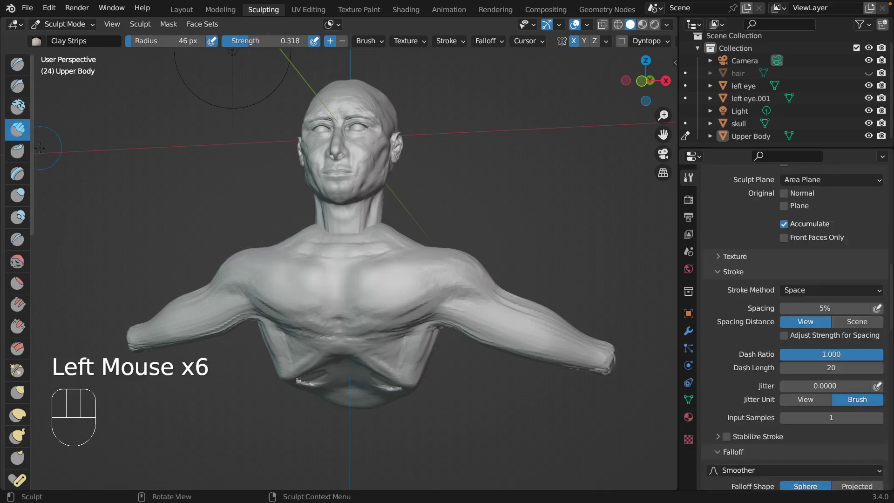
key(f)
click(303, 281)
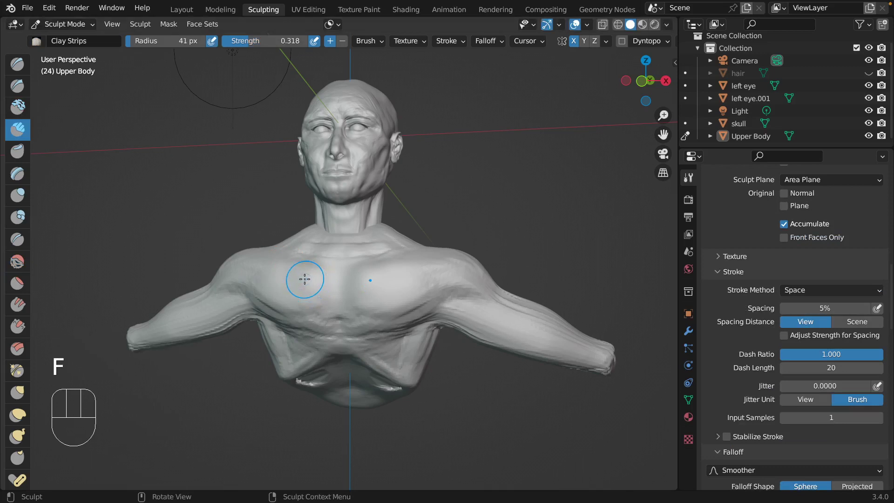
key(shift+f)
click(289, 279)
mouse_move(279, 274)
mouse_down()
mouse_move(343, 283)
mouse_move(333, 291)
mouse_up()
drag(276, 276, 332, 296)
drag(278, 279, 331, 303)
drag(282, 285, 332, 304)
drag(286, 289, 333, 307)
drag(278, 276, 332, 305)
drag(276, 273, 276, 272)
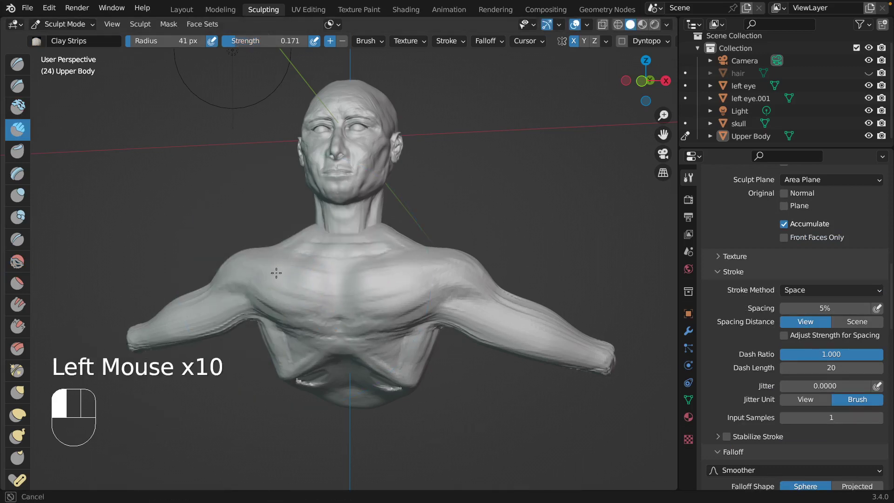
Extend the Clay Strips strokes over the lower and inner chest muscle, following its fibres toward the sternum
drag(328, 286, 334, 288)
drag(285, 282, 332, 293)
drag(287, 290, 331, 306)
drag(295, 303, 322, 314)
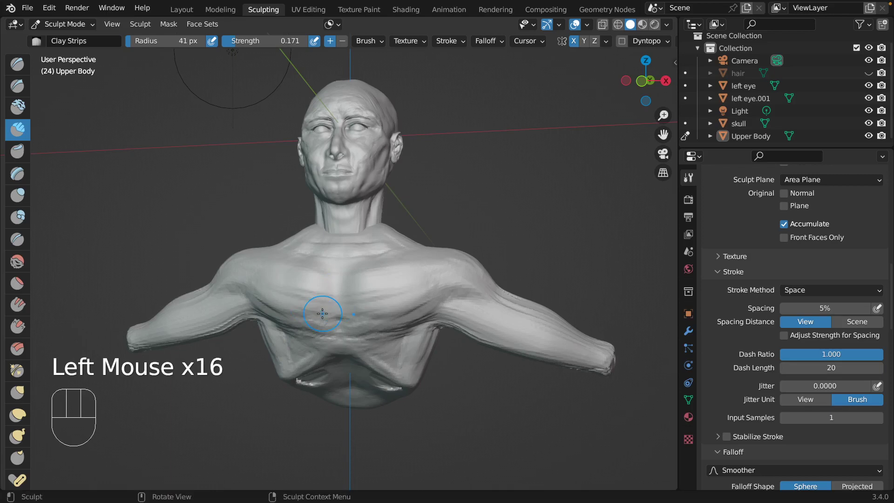
scroll(322, 314, left, 5)
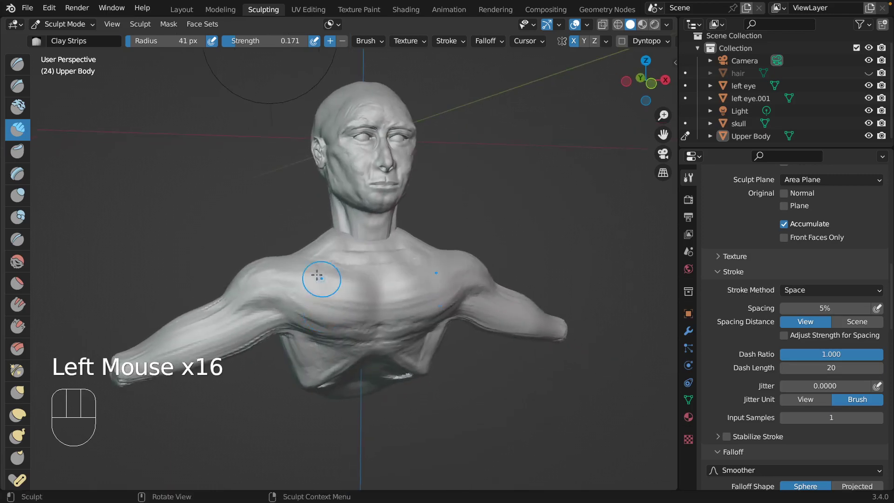
drag(316, 275, 359, 291)
drag(328, 281, 368, 297)
Examine the chest, shoulders and arms from the side, front and below
scroll(368, 296, left, 10)
scroll(368, 296, left, 5)
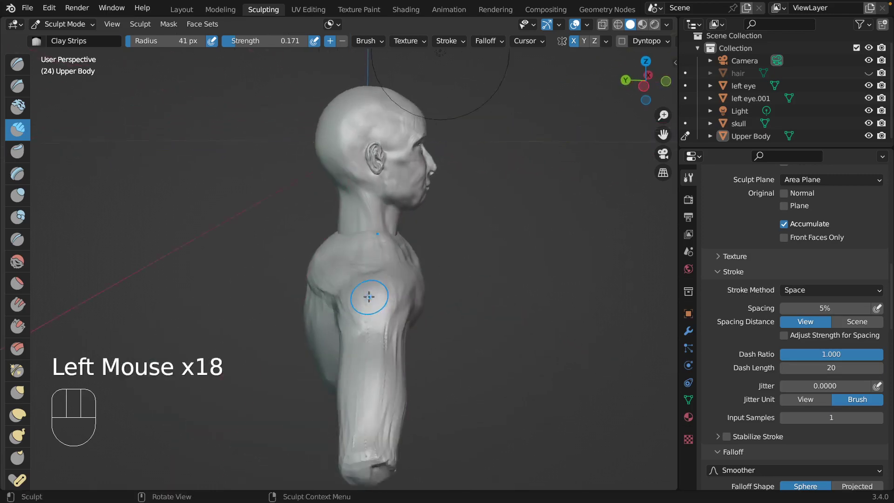
scroll(369, 297, left, 5)
scroll(369, 297, right, 10)
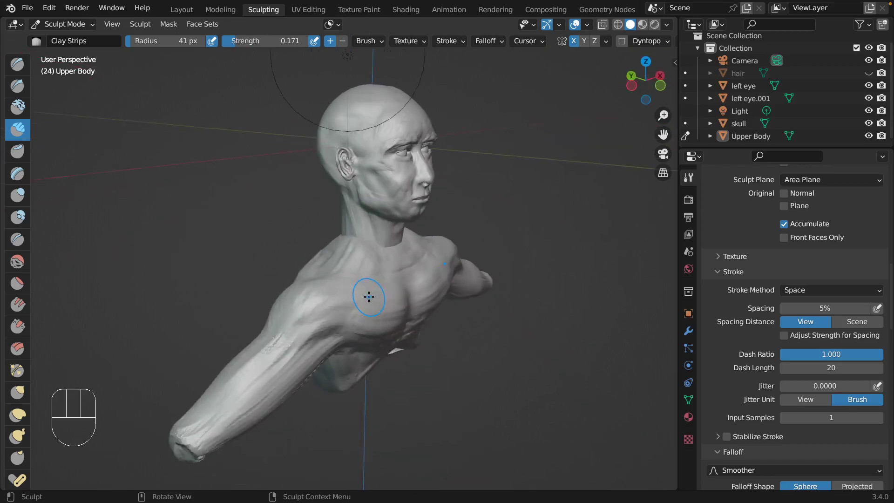
scroll(369, 297, right, 5)
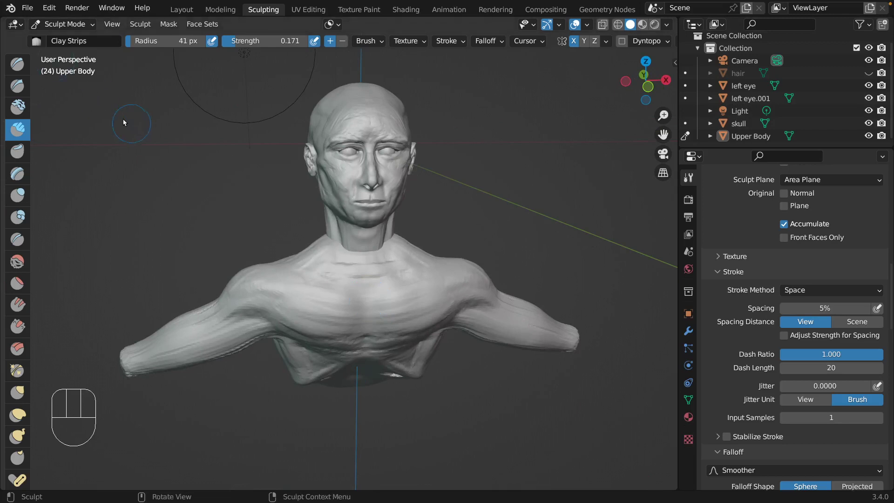
click(323, 280)
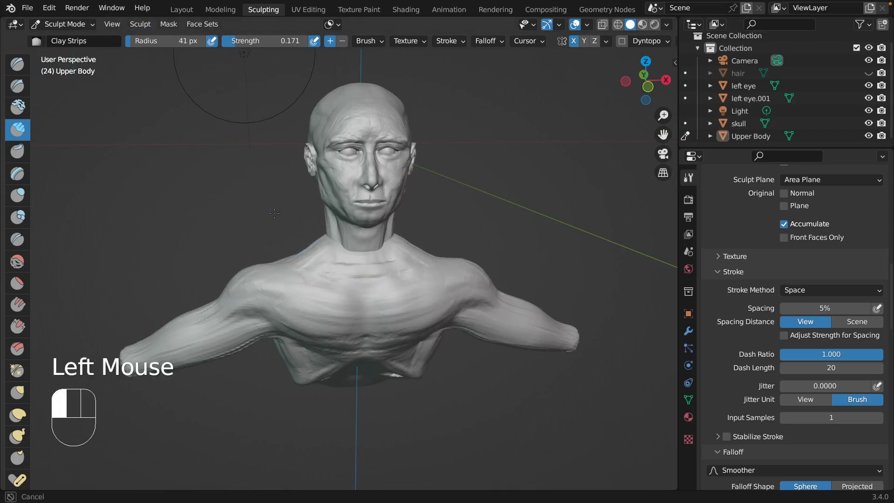
scroll(323, 263, left, 8)
scroll(323, 264, left, 5)
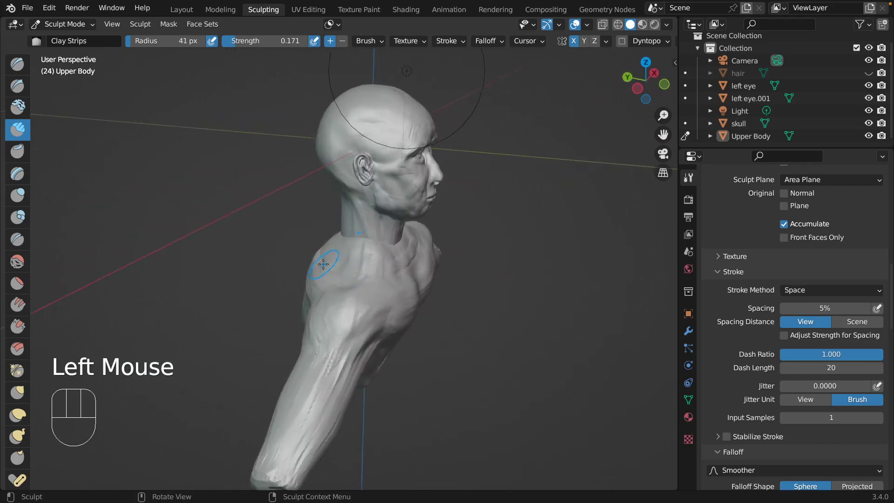
scroll(323, 264, right, 5)
scroll(323, 264, down, 5)
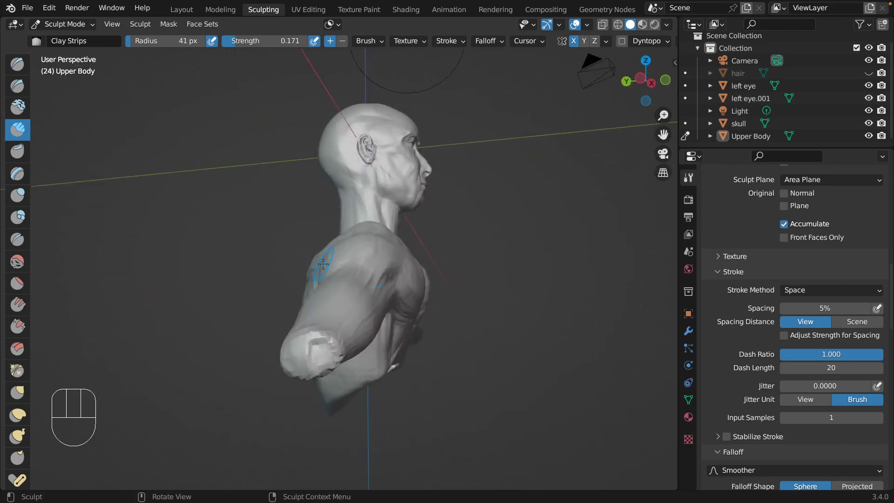
scroll(413, 362, right, 5)
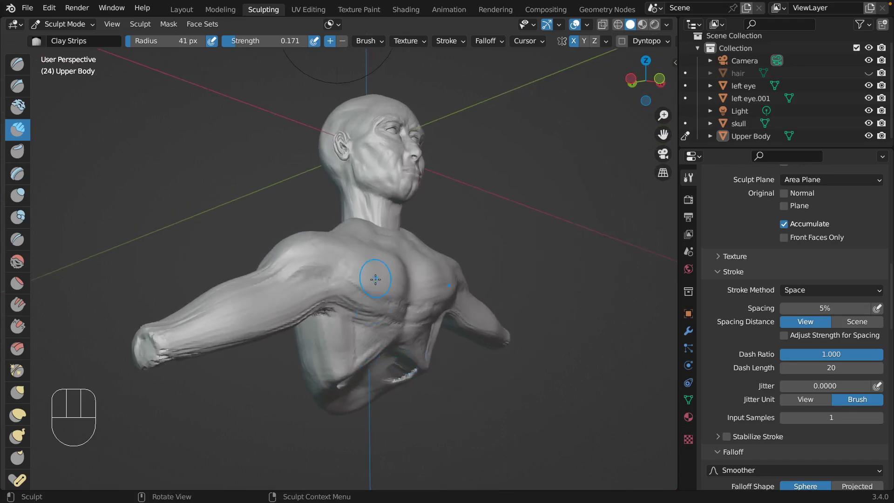
scroll(386, 348, right, 5)
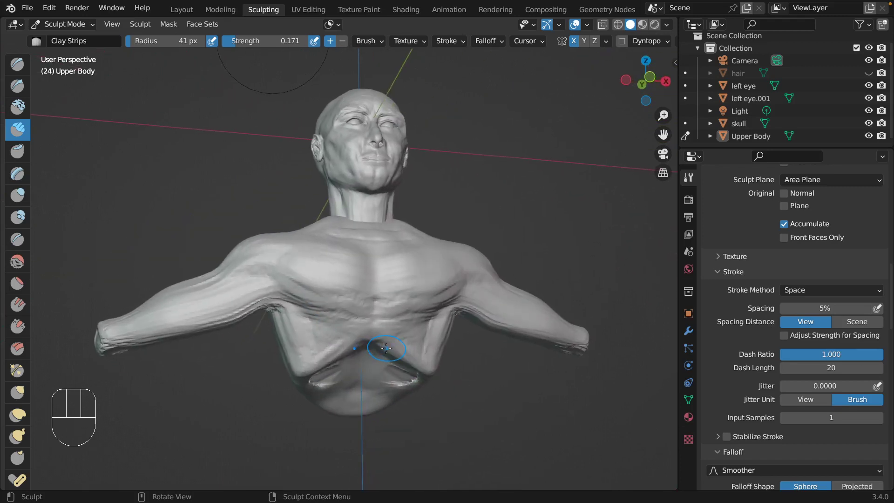
Switch to the Grab brush with a 109 px radius and pull the front of the torso's lower edge downward
click(17, 392)
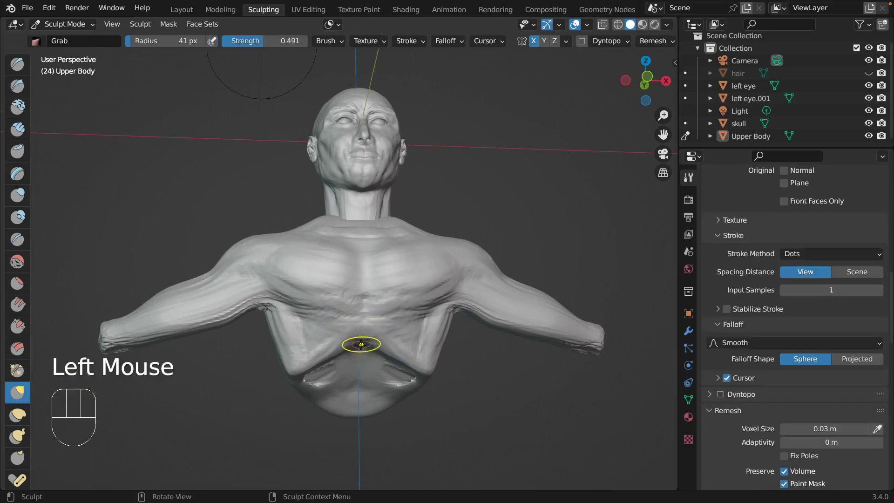
key(f)
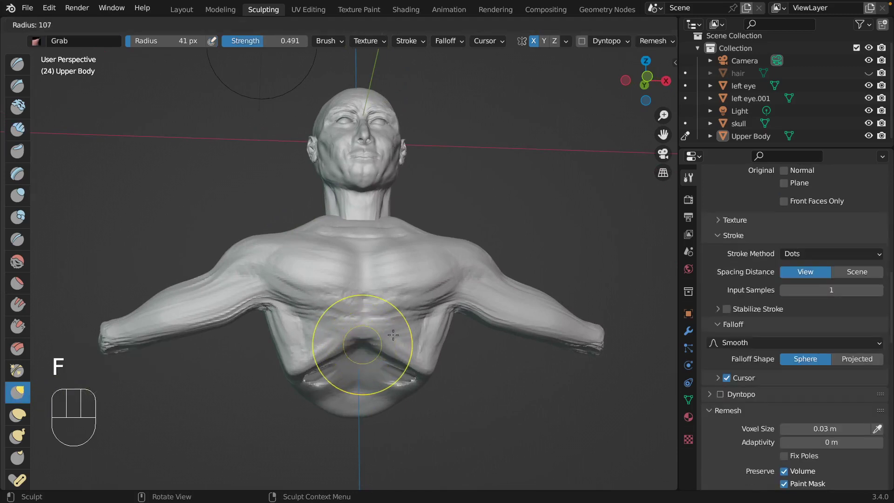
click(389, 334)
drag(361, 341, 362, 349)
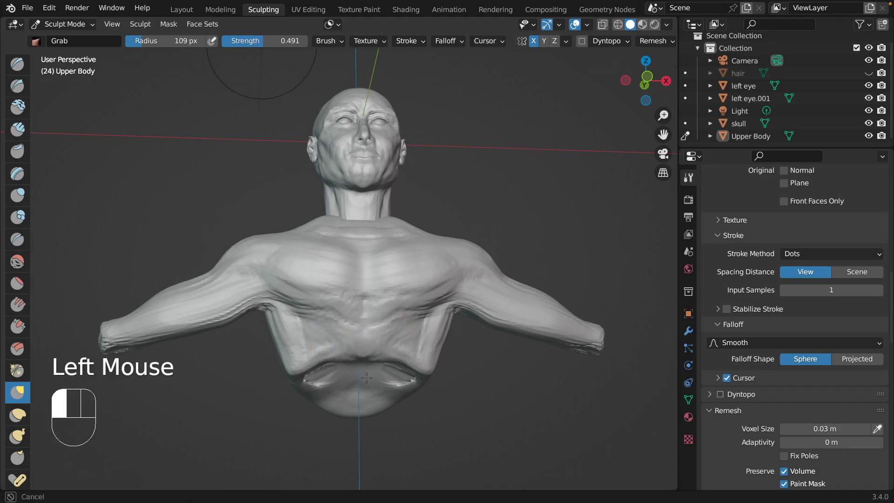
mouse_move(366, 377)
mouse_down()
mouse_move(314, 371)
mouse_move(296, 383)
mouse_move(307, 433)
mouse_move(345, 425)
mouse_move(346, 445)
mouse_move(329, 439)
mouse_move(344, 428)
mouse_up()
Increase the Grab brush radius to 219 px and lengthen the torso by pulling its lower end down
key(f)
click(313, 375)
drag(394, 401, 402, 425)
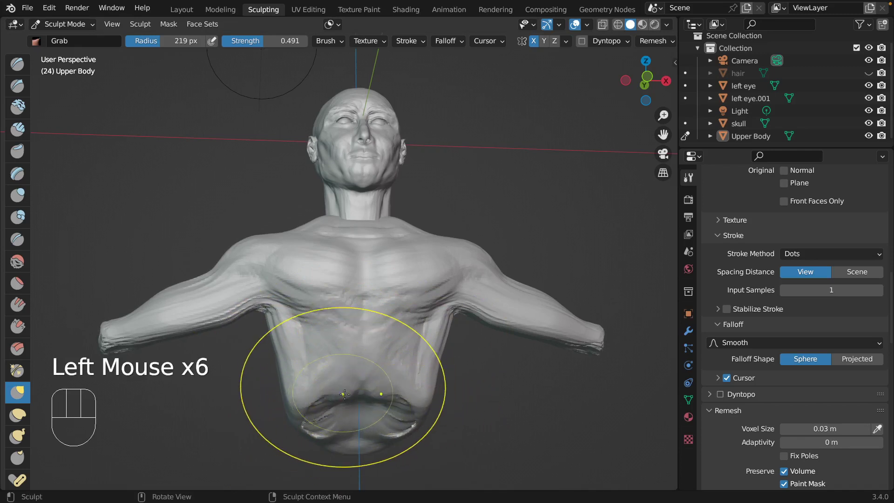
mouse_move(353, 389)
mouse_down()
mouse_move(359, 375)
mouse_move(344, 467)
mouse_up()
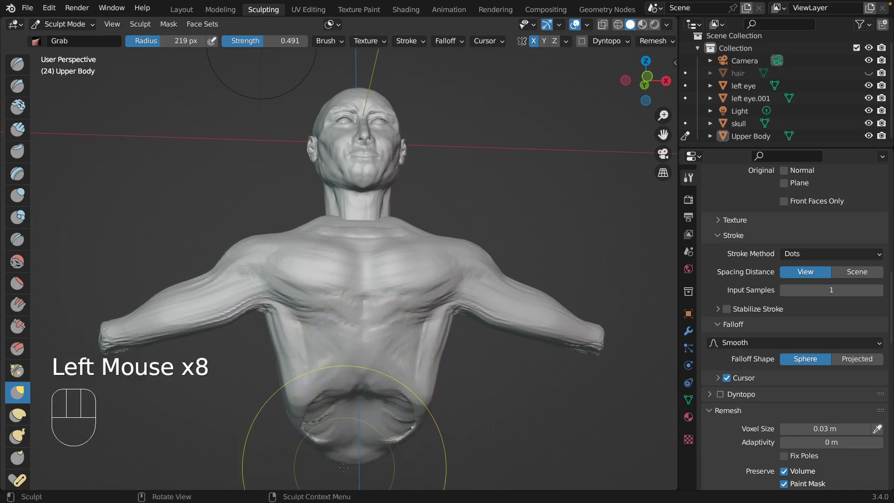
Pull the torso's lower rim further down with the Grab brush from a low three-quarter view
scroll(344, 467, up, 3)
scroll(344, 467, left, 5)
scroll(343, 467, down, 4)
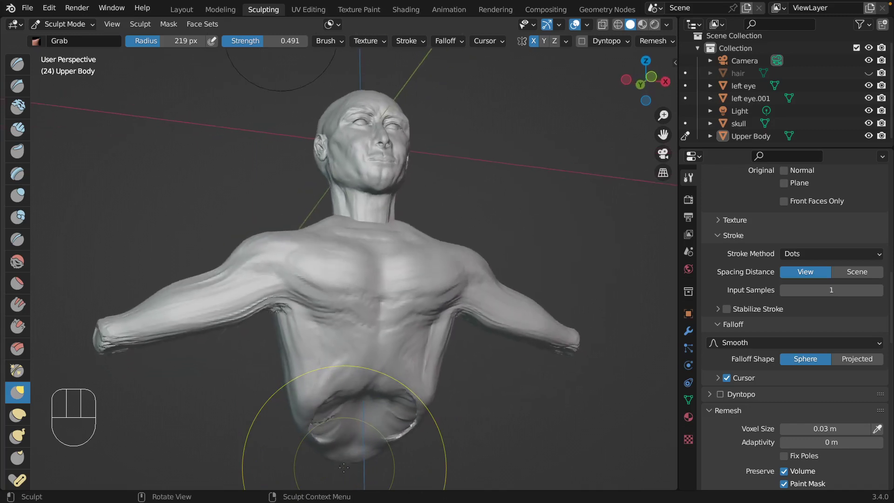
scroll(343, 467, down, 3)
scroll(354, 466, left, 8)
drag(395, 379, 410, 403)
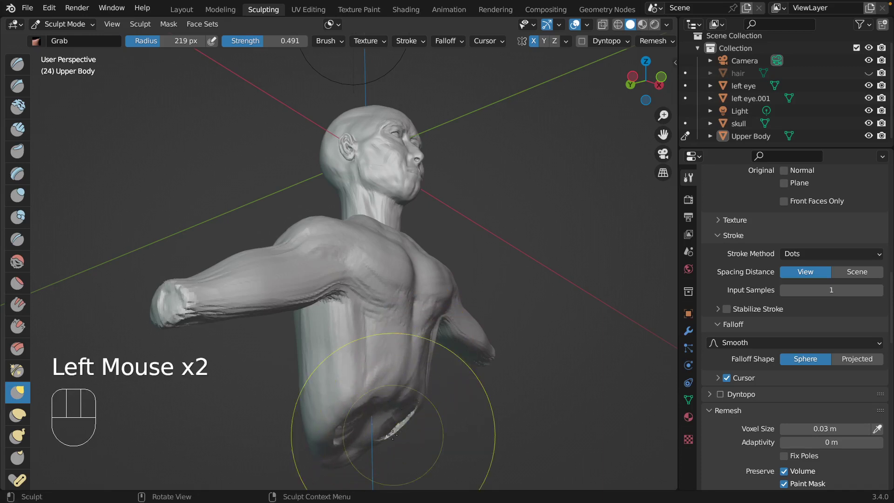
Reduce the Grab brush radius to 125 px and pull the sides of the torso inward toward the waist
scroll(392, 435, right, 8)
scroll(392, 434, right, 2)
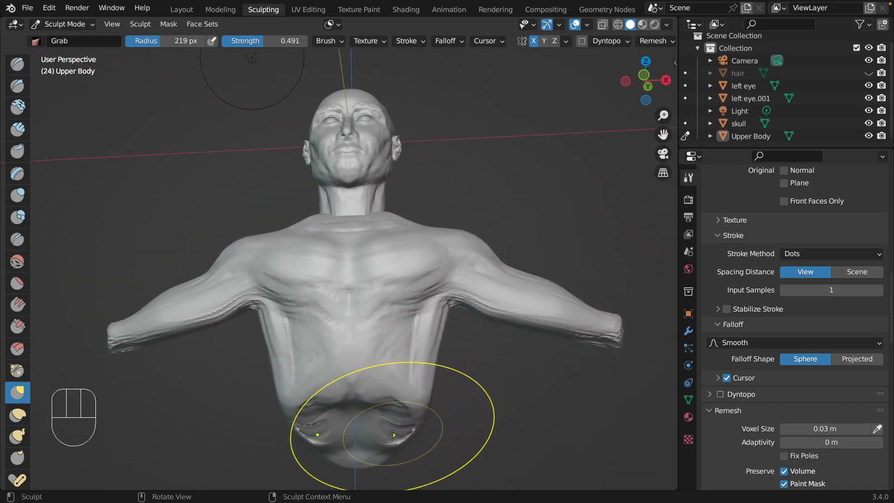
mouse_move(438, 342)
mouse_down()
mouse_move(427, 354)
mouse_move(432, 373)
mouse_up()
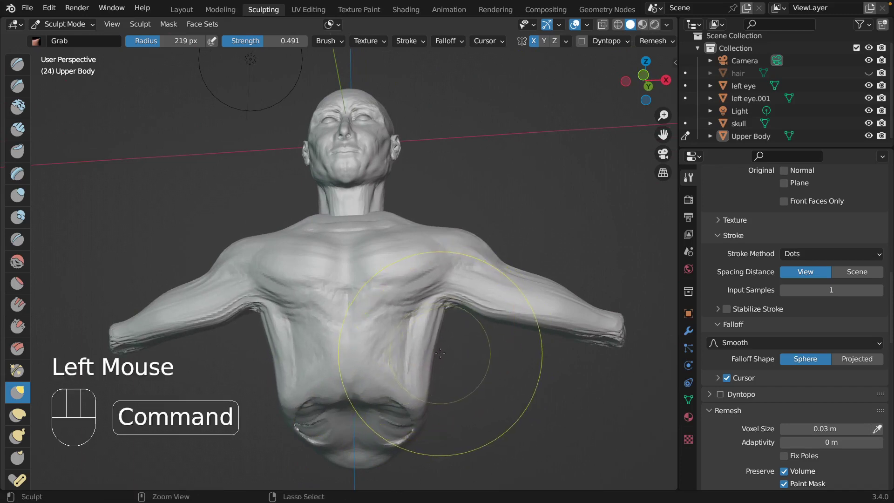
key(super+z)
key(f)
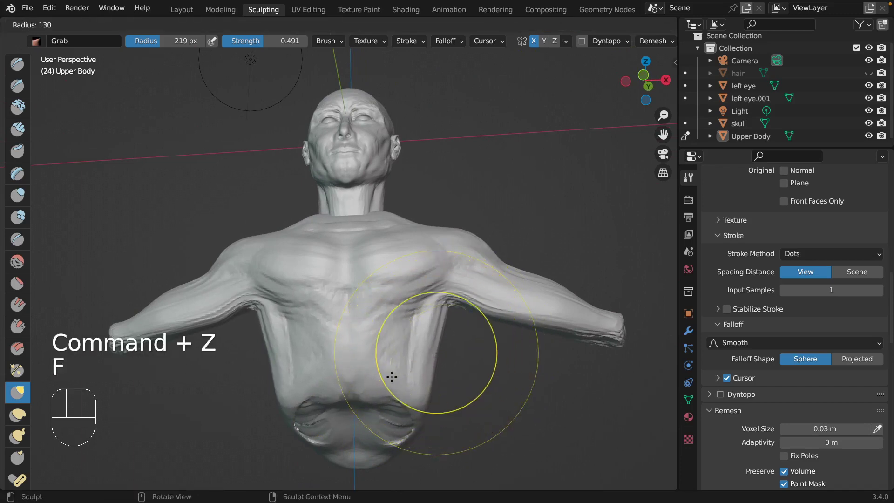
click(439, 348)
mouse_move(439, 348)
mouse_down()
mouse_move(429, 351)
mouse_move(425, 399)
mouse_up()
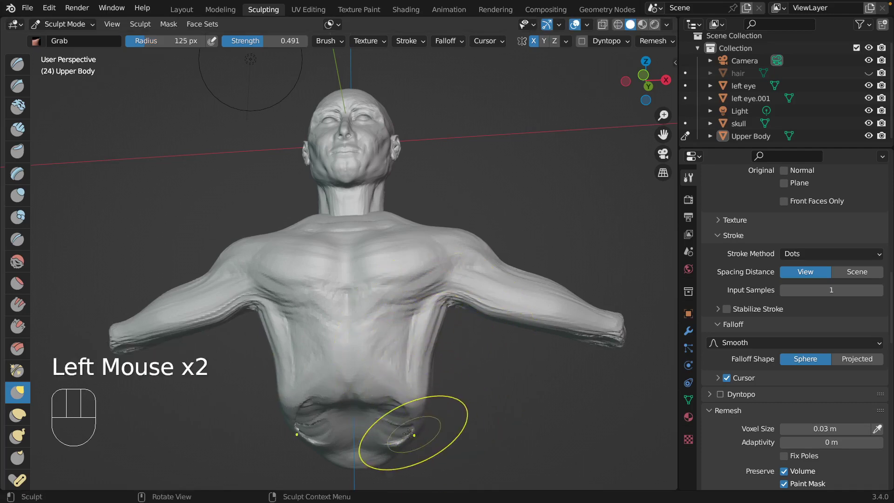
Reduce the Grab brush radius to 76 px and reshape the front of the neck base and upper chest from the side
scroll(374, 422, up, 10)
scroll(375, 422, down, 8)
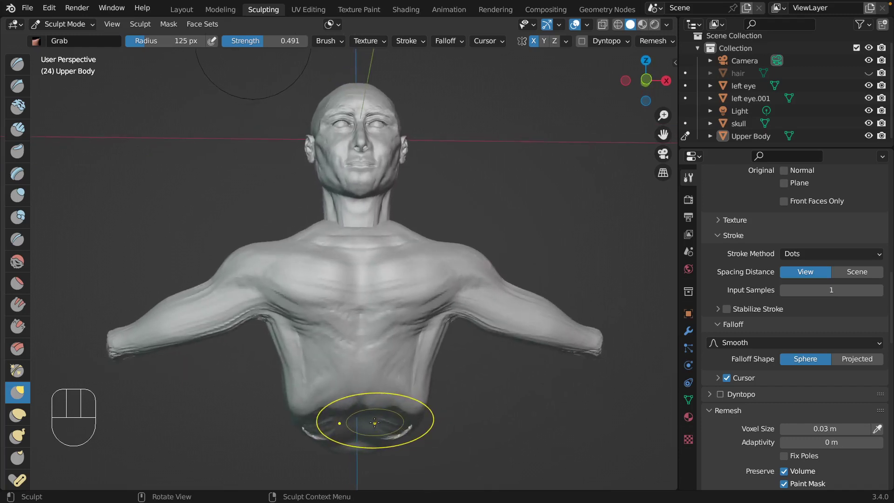
scroll(375, 422, up, 8)
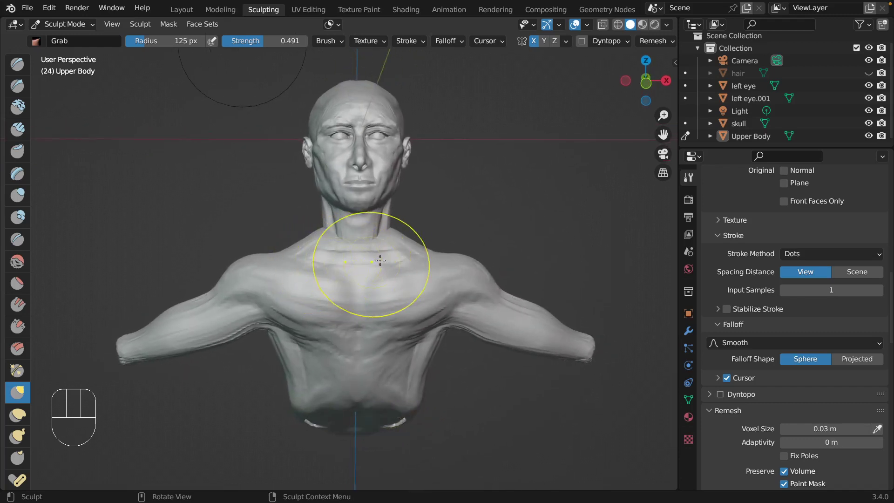
scroll(385, 258, left, 5)
scroll(385, 258, left, 1)
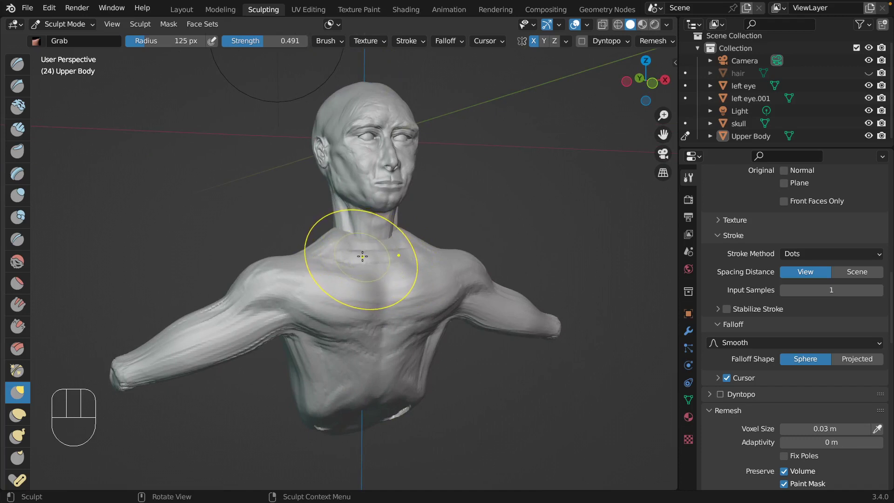
key(f)
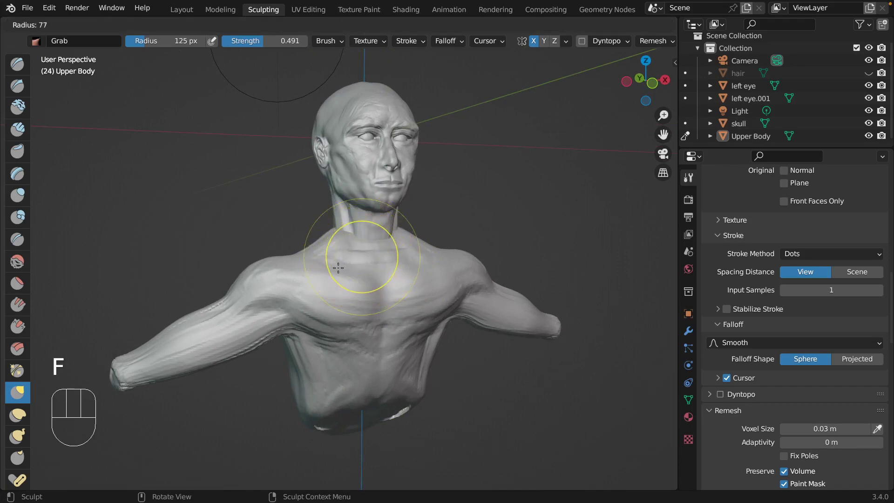
click(338, 267)
mouse_move(400, 238)
middle_down()
mouse_move(443, 236)
mouse_move(409, 250)
middle_up()
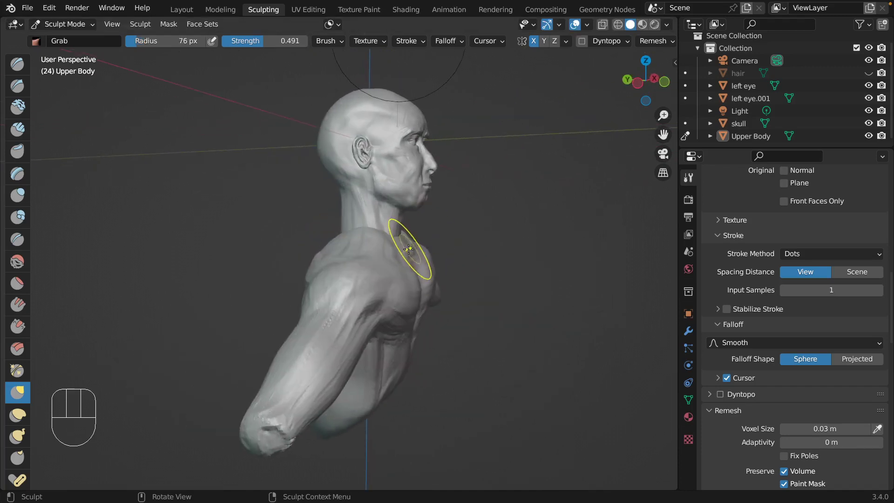
drag(404, 252, 388, 259)
click(388, 263)
drag(390, 254, 406, 239)
middle_drag(406, 240, 385, 243)
drag(385, 242, 376, 237)
Pull the neck base into shape from the opposite side with the Grab brush, and smooth the area where neck meets chest
mouse_move(434, 245)
middle_down()
mouse_move(439, 229)
mouse_move(410, 241)
middle_up()
mouse_move(278, 231)
middle_down()
mouse_move(320, 225)
mouse_move(276, 259)
middle_up()
drag(276, 260, 292, 231)
click(285, 242)
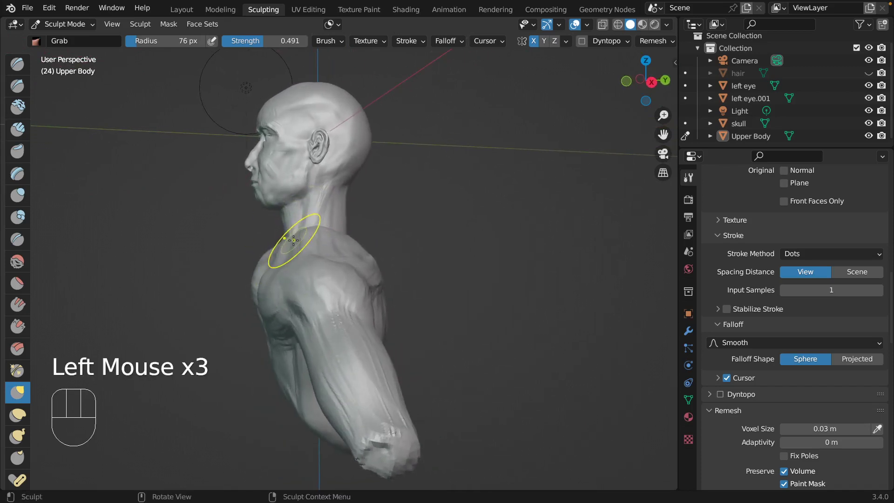
middle_drag(294, 240, 316, 251)
drag(316, 251, 322, 254)
click(18, 261)
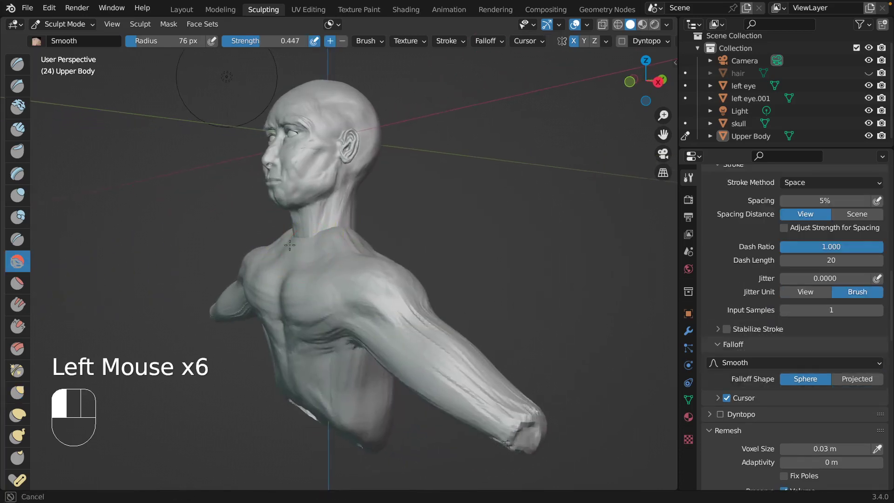
middle_drag(290, 244, 293, 240)
Switch to the Clay Strips brush with a 14 px radius and add short strokes at the collarbone
click(17, 129)
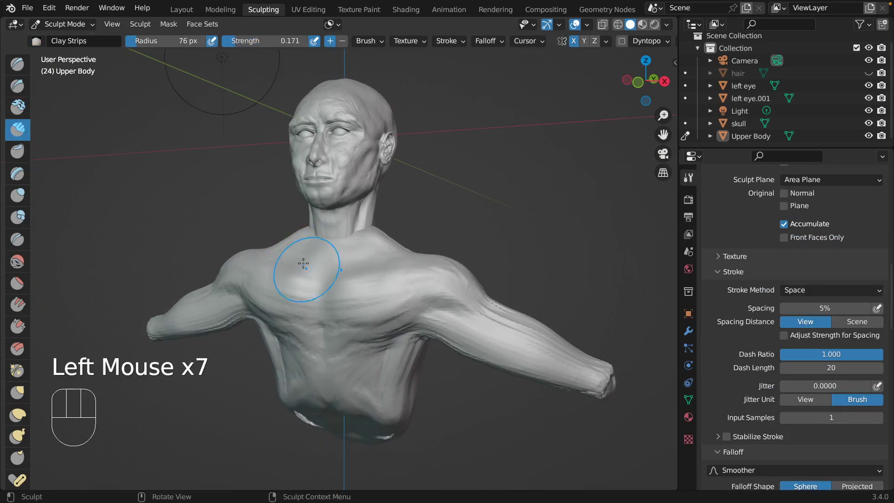
key(f)
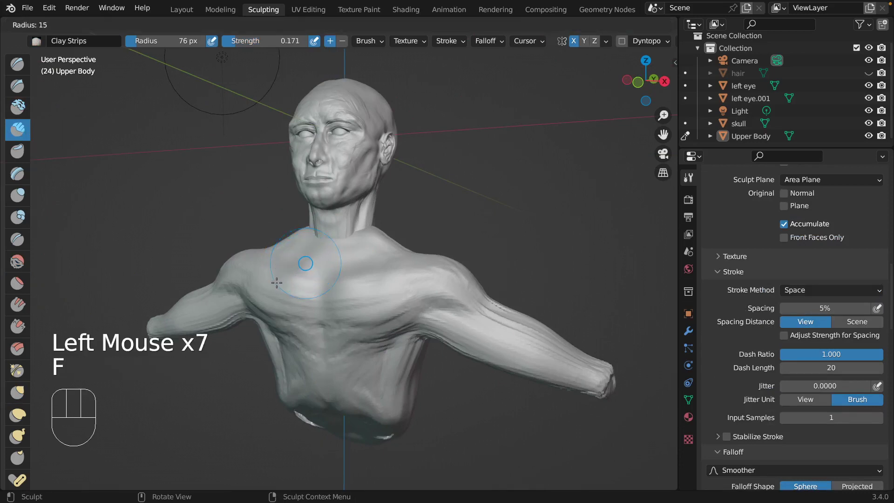
click(292, 263)
click(296, 255)
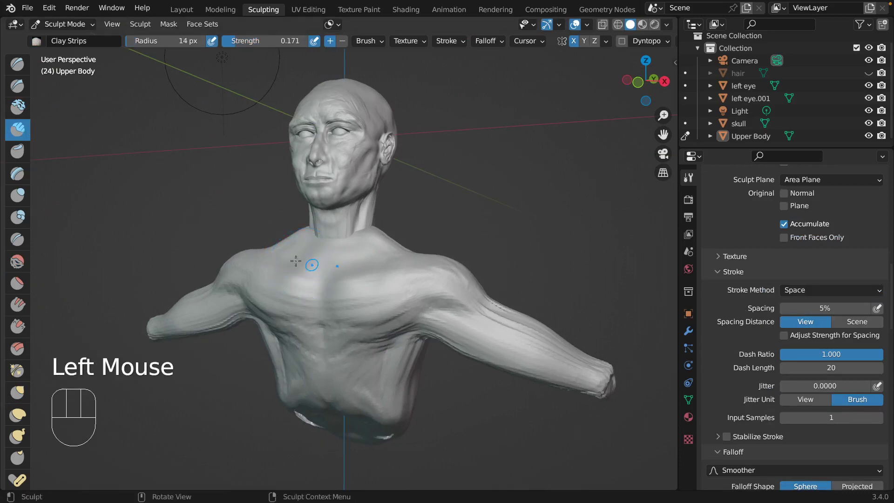
click(293, 257)
click(289, 258)
middle_drag(298, 256, 342, 251)
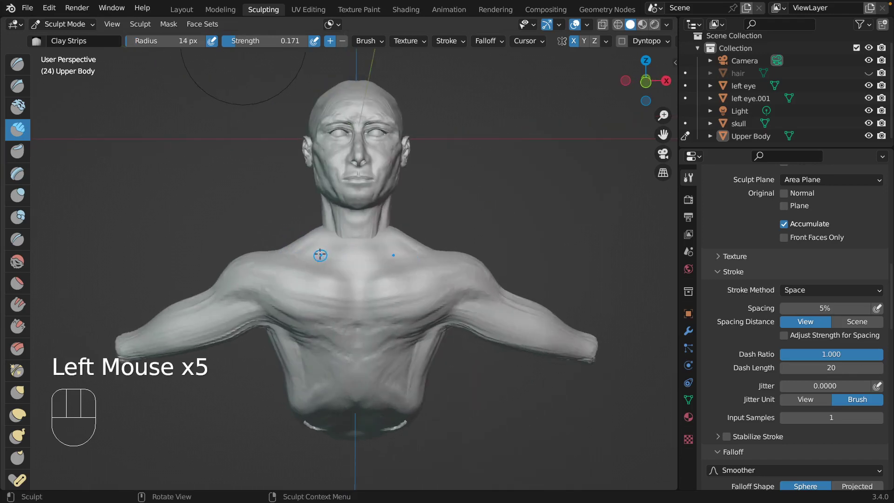
Raise the Clay Strips strength to 0.238 and build up the collarbones with strokes running inward to the centre of the chest
key(shift+f)
click(330, 245)
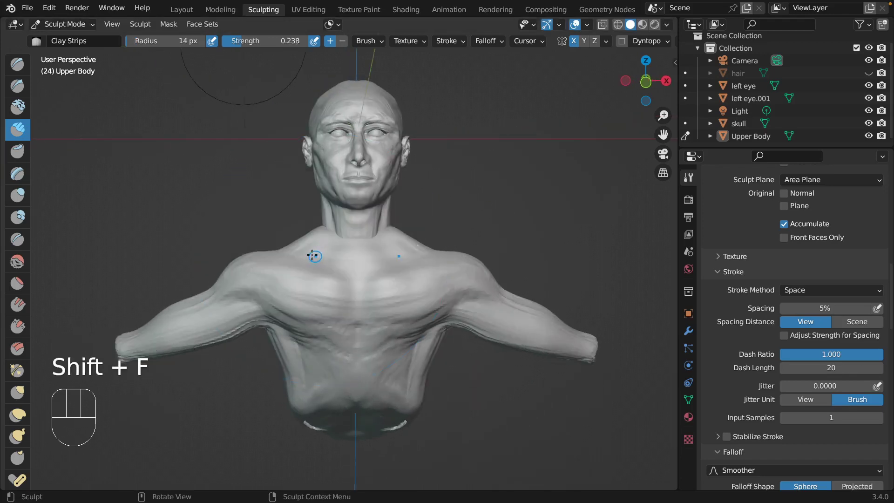
drag(313, 255, 305, 253)
mouse_move(311, 255)
mouse_down()
mouse_move(303, 254)
mouse_move(326, 260)
mouse_up()
drag(324, 259, 337, 263)
drag(335, 262, 355, 265)
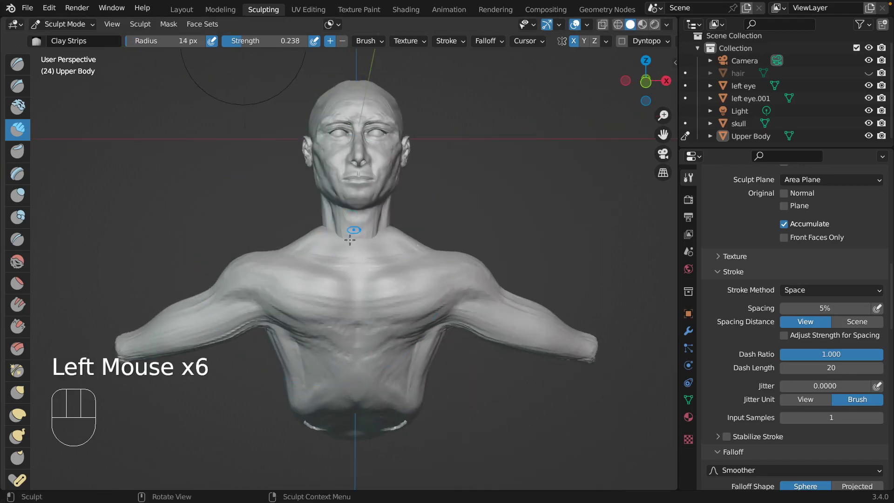
Build up the front of the neck with downward Clay Strips strokes from the throat onto the upper chest
drag(337, 231, 339, 247)
drag(338, 235, 341, 250)
drag(340, 236, 344, 254)
drag(342, 237, 351, 255)
drag(368, 220, 372, 256)
Set the Clay Strips strength to 0.242 and radius to 9 px, and add fine strokes down the base of the throat
key(shift+f)
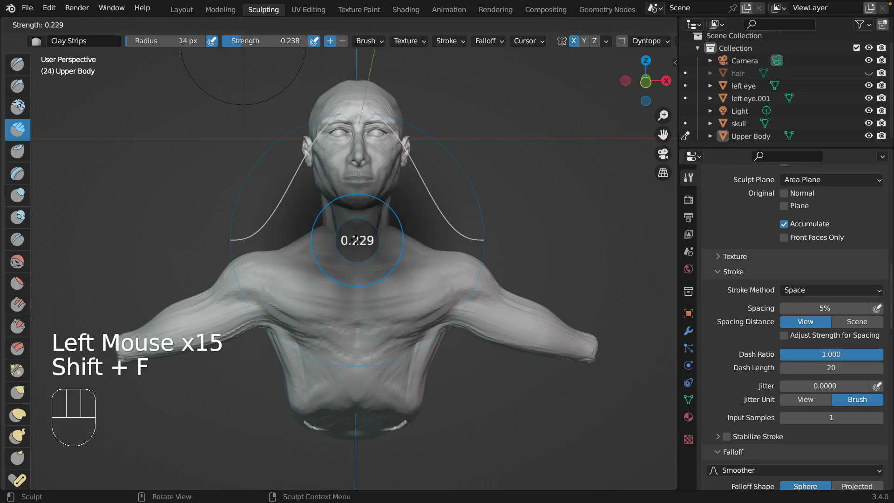
click(357, 239)
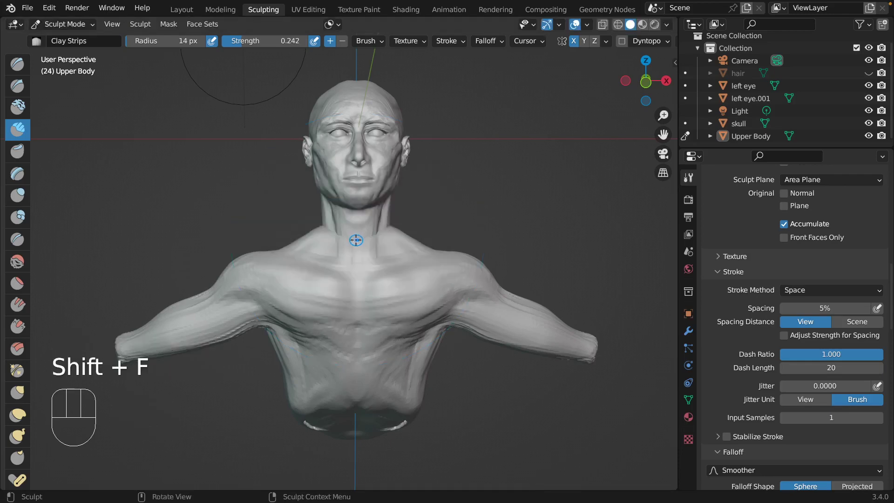
key(f)
click(353, 240)
click(343, 239)
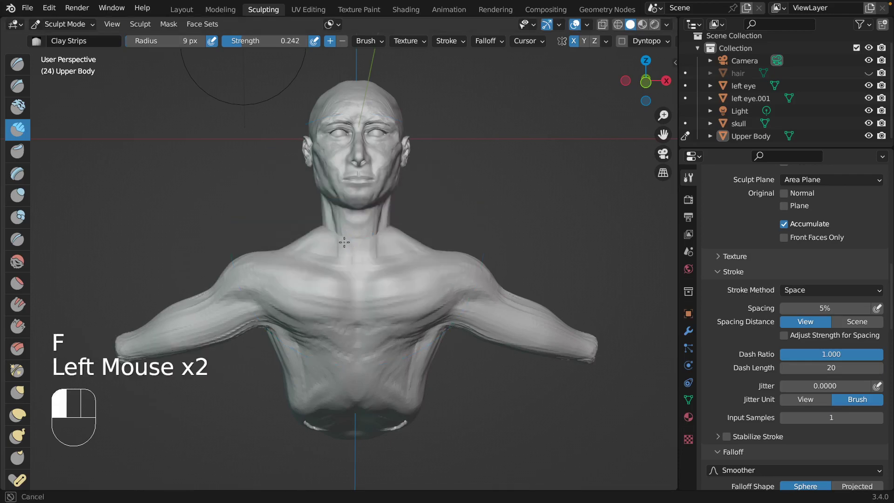
click(347, 247)
click(349, 253)
Define the pit of the neck and the collarbones with fine Clay Strips strokes toward the sternum
drag(349, 253, 373, 250)
mouse_move(309, 249)
mouse_down()
mouse_move(355, 268)
mouse_move(307, 255)
mouse_move(344, 270)
mouse_up()
drag(324, 270, 355, 269)
click(355, 269)
drag(363, 314, 363, 313)
Examine the upper body from the front, side and back to check the torso and shoulder shapes
scroll(363, 313, left, 8)
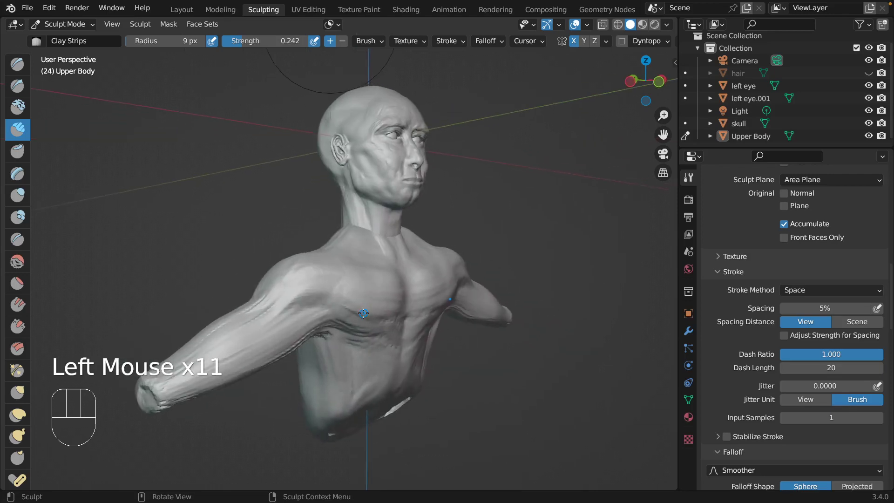
scroll(363, 313, right, 3)
scroll(363, 313, left, 2)
scroll(363, 314, left, 10)
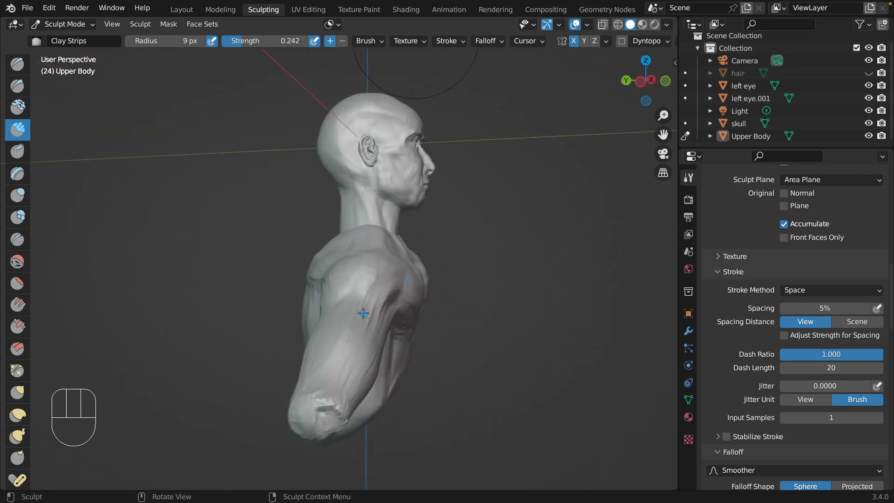
scroll(363, 313, left, 8)
scroll(363, 313, right, 10)
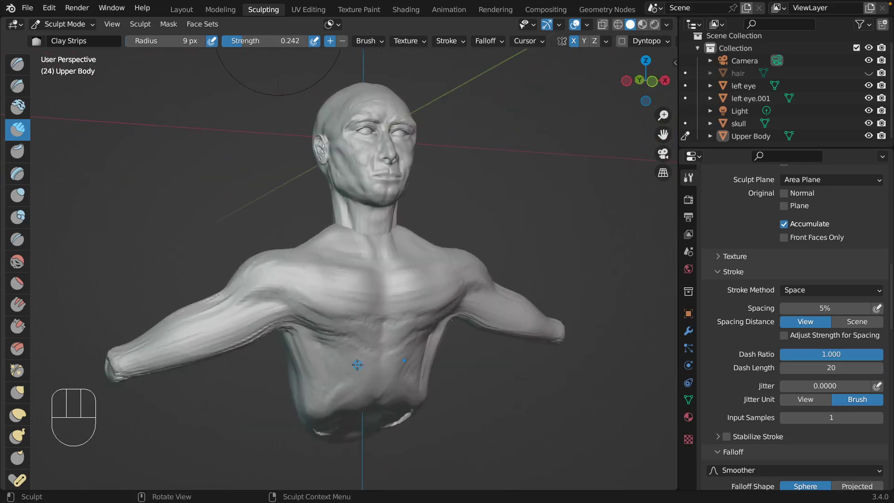
scroll(357, 364, right, 4)
scroll(357, 365, left, 4)
scroll(357, 364, right, 4)
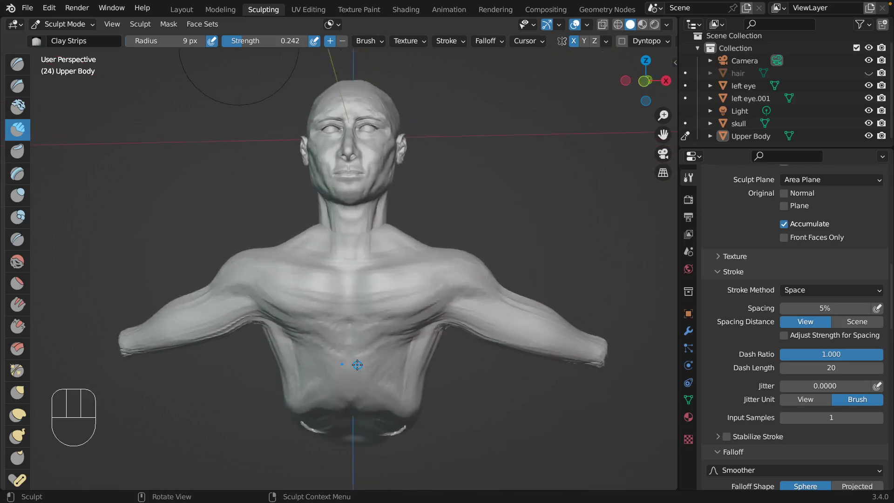
scroll(357, 364, left, 12)
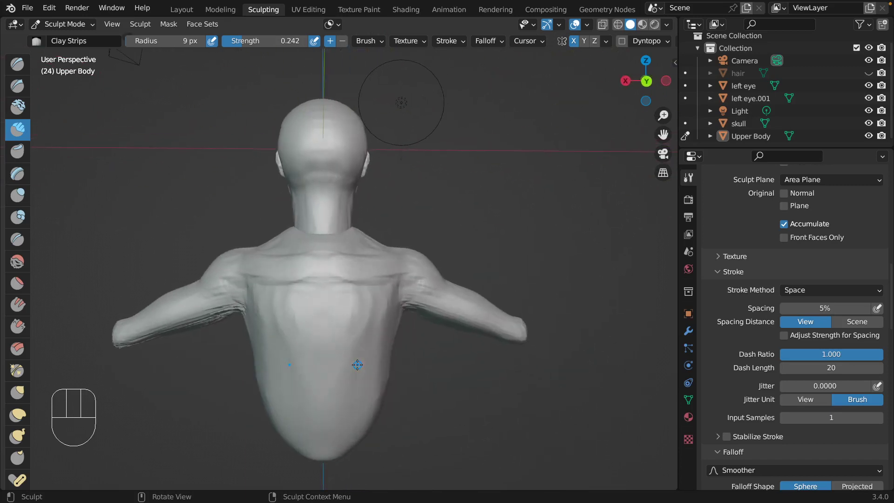
scroll(357, 364, left, 2)
scroll(357, 364, right, 3)
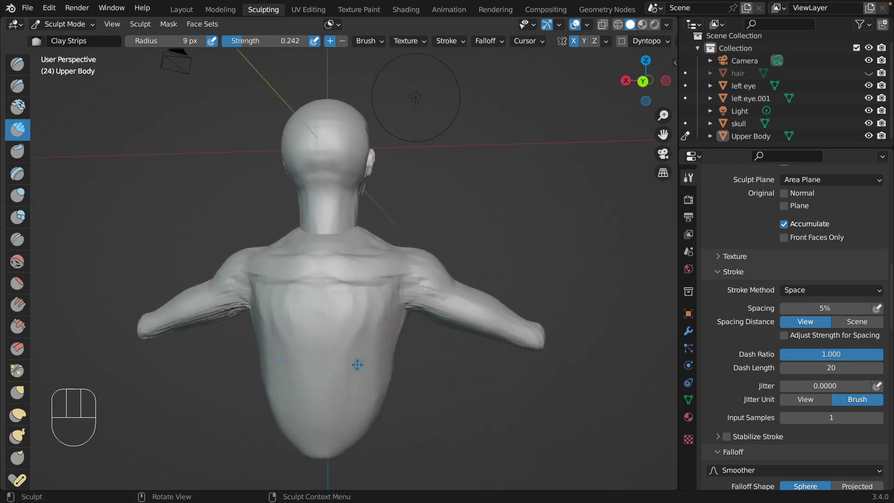
scroll(357, 365, left, 2)
scroll(357, 365, left, 3)
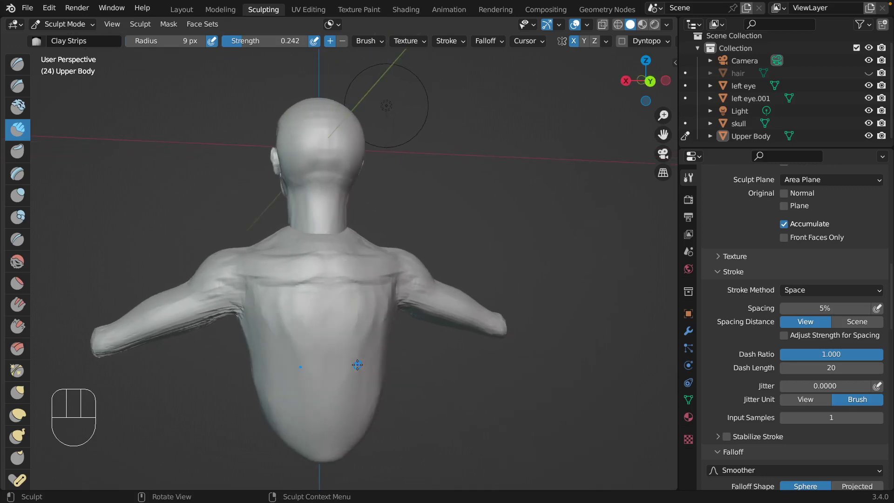
Switch to the Grab brush with a 59 px radius and push the pointed lower tip of the back upward
key(f)
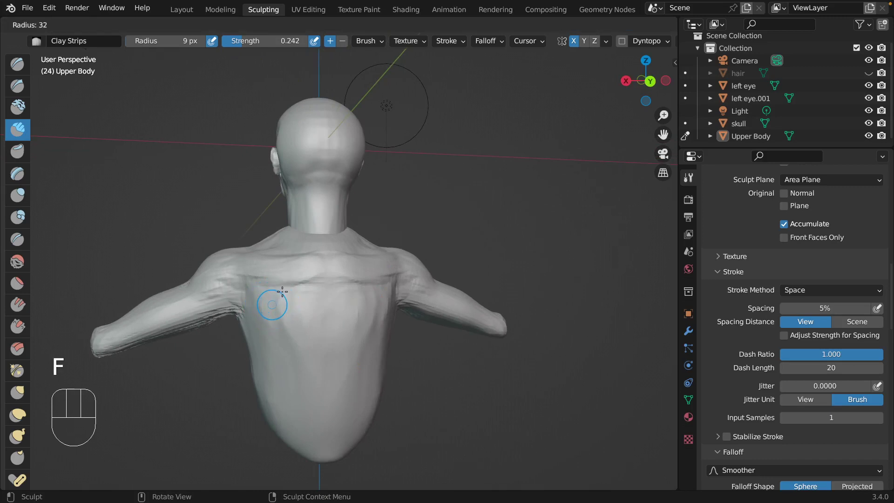
click(283, 291)
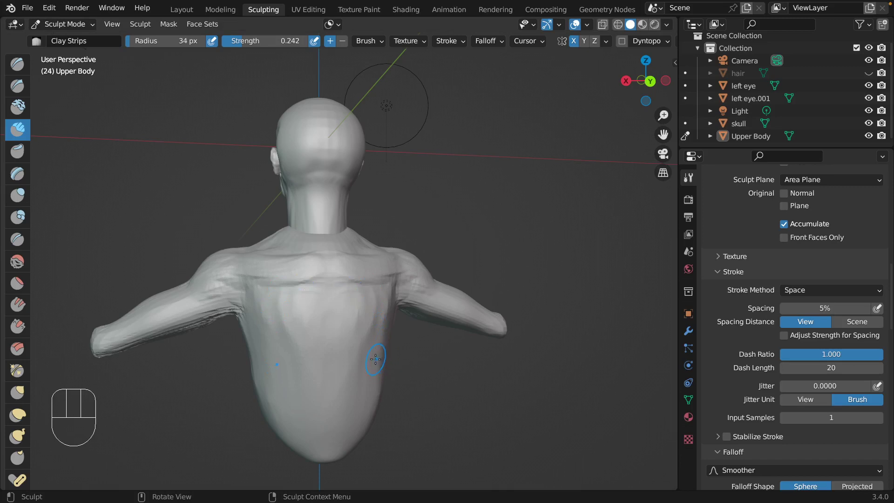
middle_drag(375, 359, 361, 363)
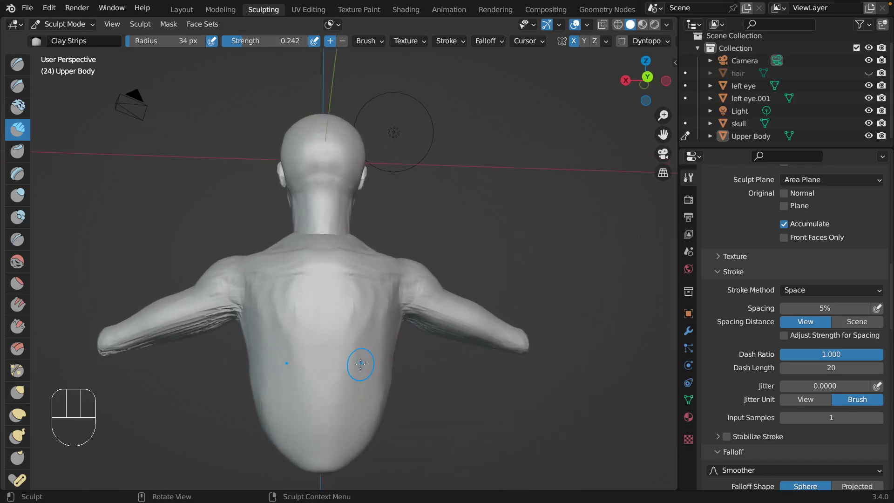
click(18, 393)
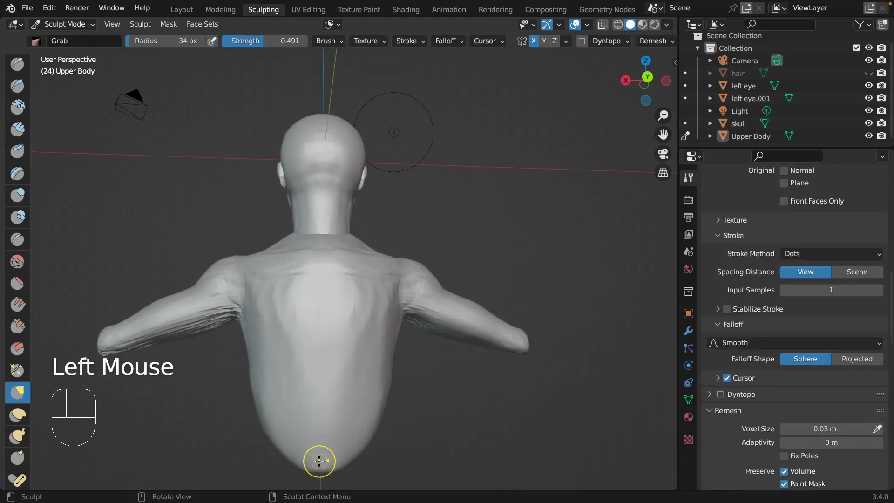
key(f)
click(329, 420)
mouse_move(321, 466)
mouse_down()
mouse_move(320, 447)
mouse_move(307, 451)
mouse_up()
drag(307, 451, 311, 453)
click(309, 455)
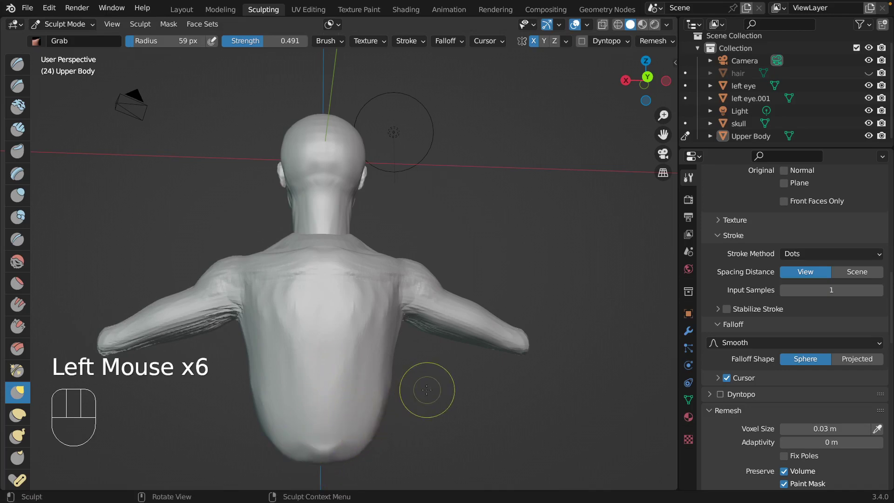
Increase the Grab brush radius to 117 px and flatten the torso's lower end further from behind
middle_drag(426, 389, 315, 447)
key(f)
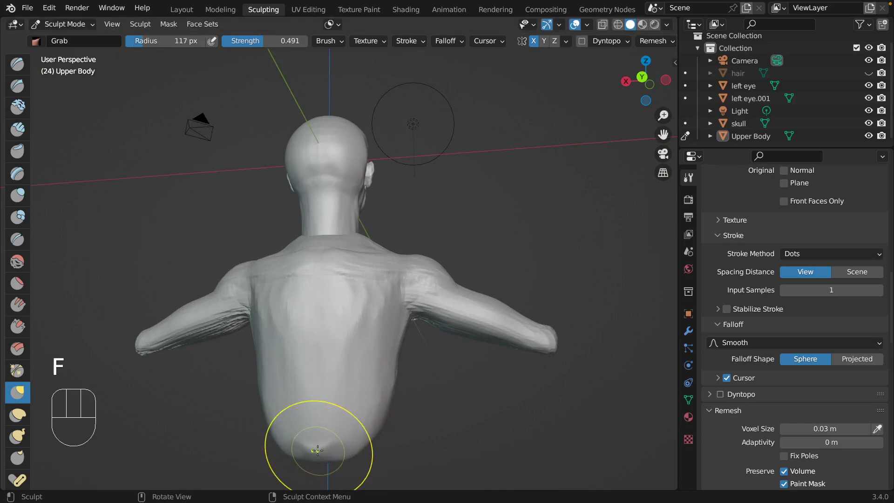
click(354, 415)
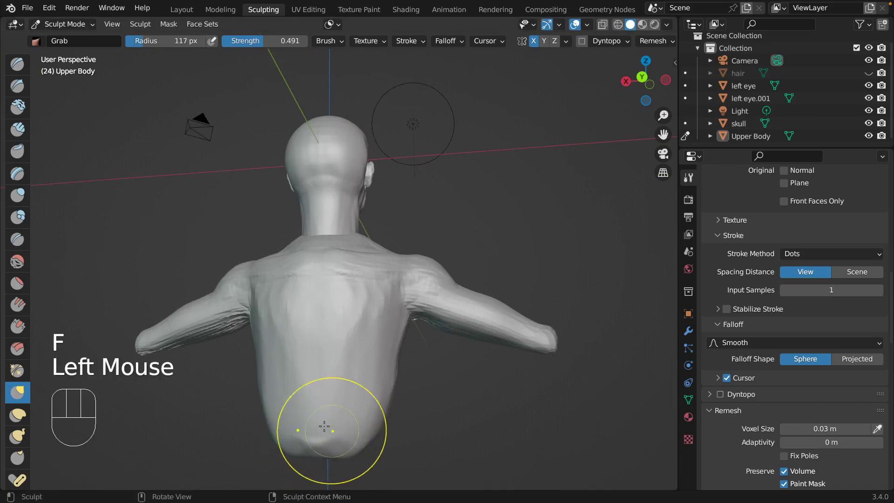
Switch to the Clay Strips brush with a 28 px radius and build up the back of the shoulder near the armpit
click(17, 129)
middle_drag(372, 293, 373, 292)
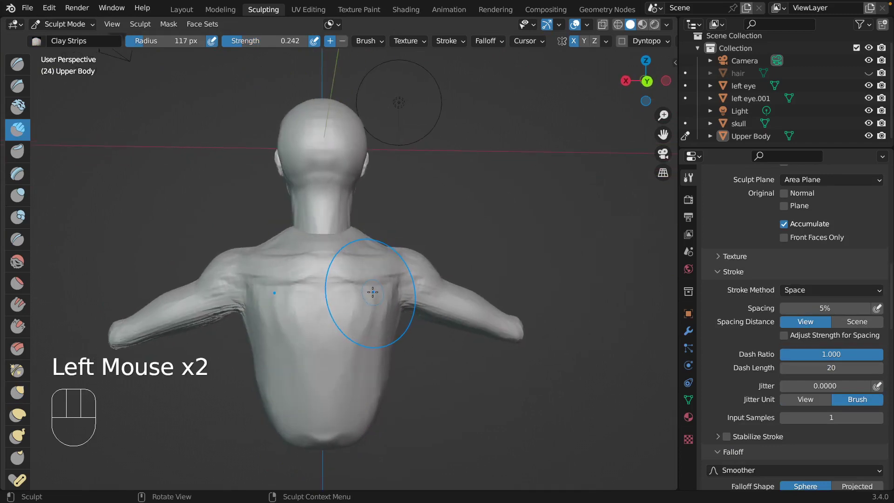
key(f)
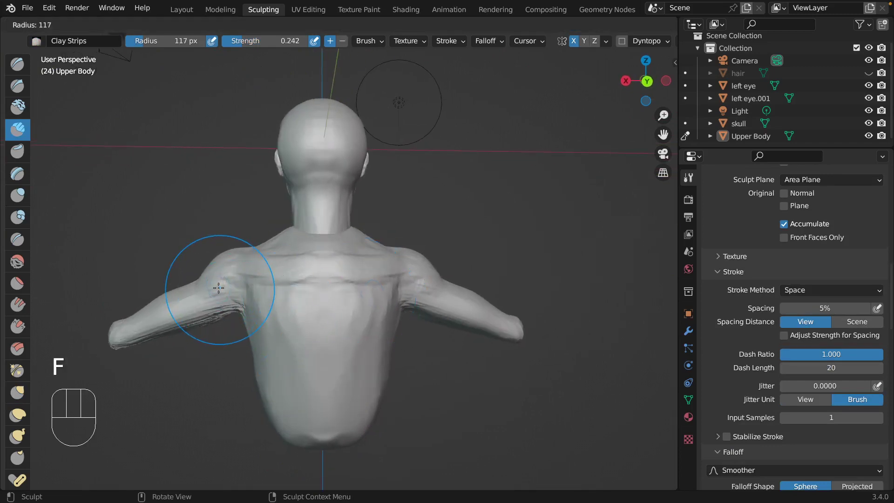
mouse_move(192, 297)
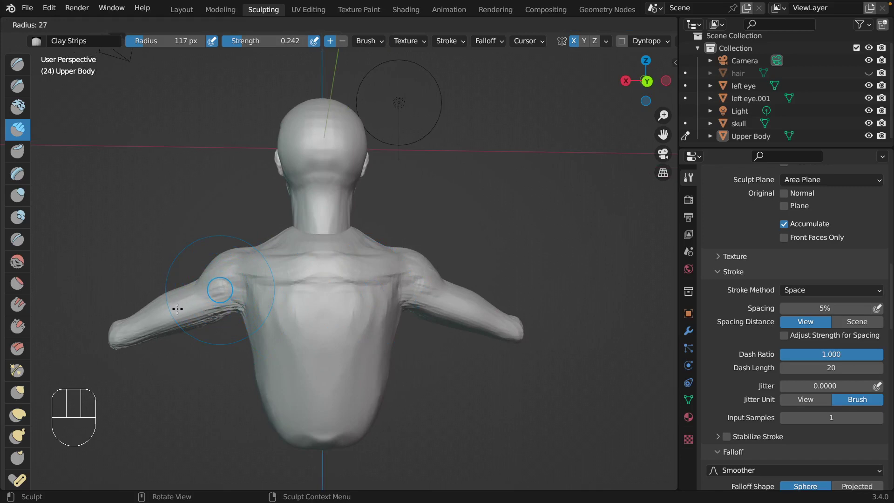
click(176, 310)
click(219, 285)
click(223, 286)
click(223, 286)
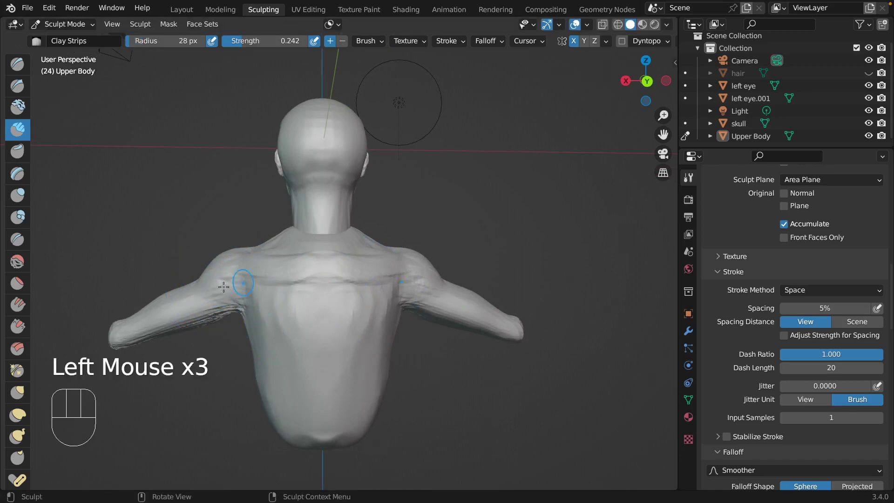
click(228, 288)
click(226, 289)
click(228, 293)
click(230, 293)
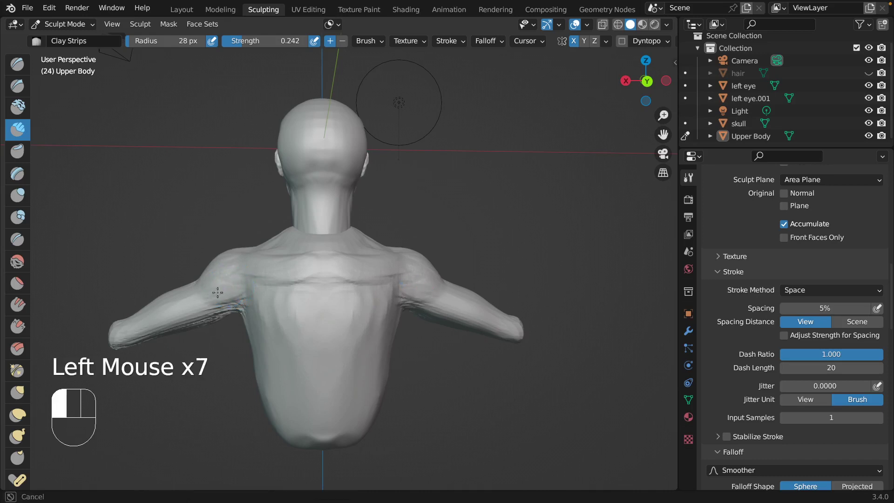
click(247, 281)
click(215, 288)
click(220, 287)
click(225, 286)
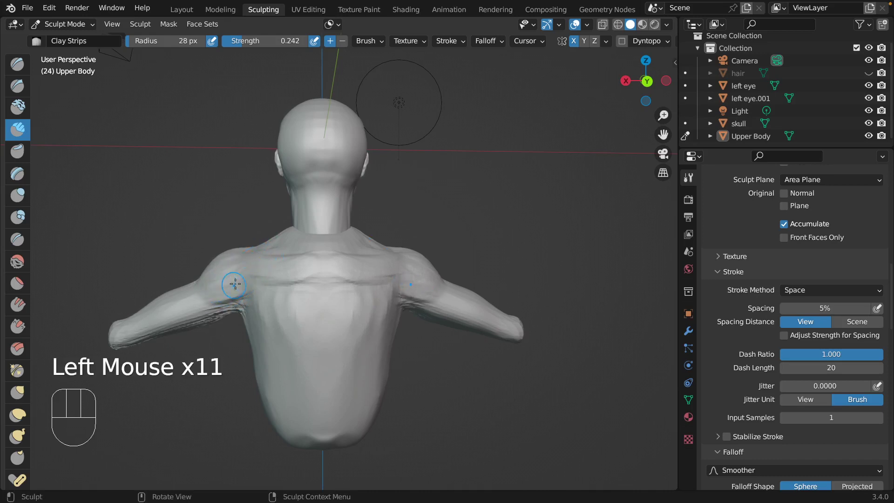
Add Clay Strips strokes across the upper back, from the shoulder blade toward the rear of the shoulder
click(269, 295)
click(329, 262)
click(303, 269)
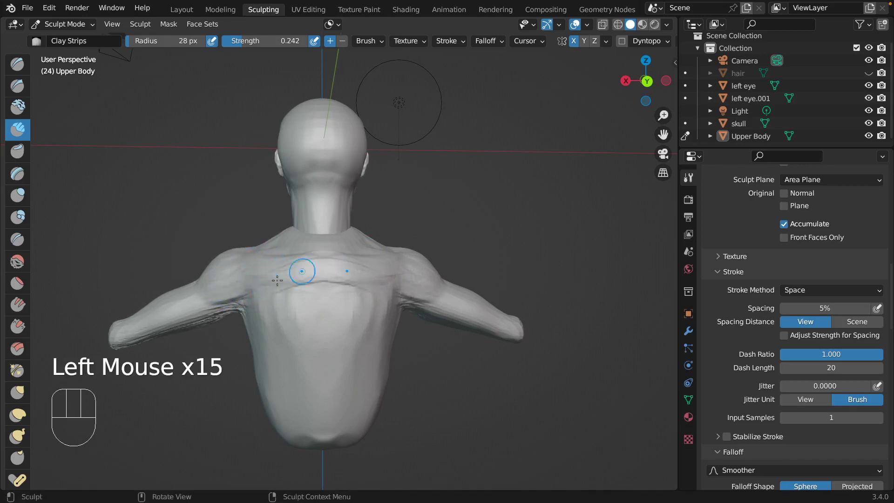
click(242, 284)
click(248, 285)
click(251, 279)
click(282, 267)
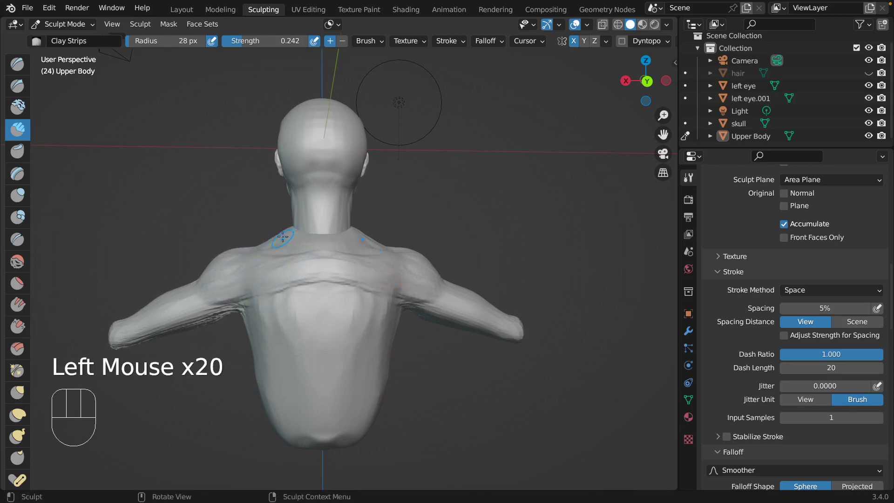
Build up the trapezius with short Clay Strips strokes from the base of the neck into the upper back
drag(283, 236, 293, 230)
drag(280, 239, 293, 232)
drag(282, 240, 293, 231)
drag(285, 238, 293, 231)
drag(298, 238, 298, 253)
drag(303, 237, 304, 252)
mouse_move(310, 237)
mouse_down()
mouse_move(311, 252)
mouse_move(320, 251)
mouse_up()
mouse_move(330, 235)
mouse_down()
mouse_move(332, 251)
mouse_move(362, 237)
mouse_move(307, 254)
mouse_up()
drag(310, 237, 309, 252)
click(310, 236)
Add Clay Strips strokes along both sides of the spine from between the shoulder blades to the mid back
drag(308, 282, 305, 291)
mouse_move(315, 326)
mouse_down()
mouse_move(321, 357)
mouse_move(309, 369)
mouse_move(269, 309)
mouse_move(320, 347)
mouse_up()
click(319, 339)
click(314, 366)
click(312, 368)
Sculpt the back muscles with diagonal Clay Strips strokes running from below the armpits down toward the spine
click(251, 313)
drag(275, 314, 319, 354)
mouse_move(278, 319)
mouse_down()
mouse_move(317, 350)
mouse_move(303, 365)
mouse_move(310, 348)
mouse_move(313, 370)
mouse_up()
drag(266, 349, 311, 375)
drag(264, 358, 312, 384)
drag(267, 373, 310, 384)
drag(270, 363, 309, 375)
drag(286, 311, 319, 336)
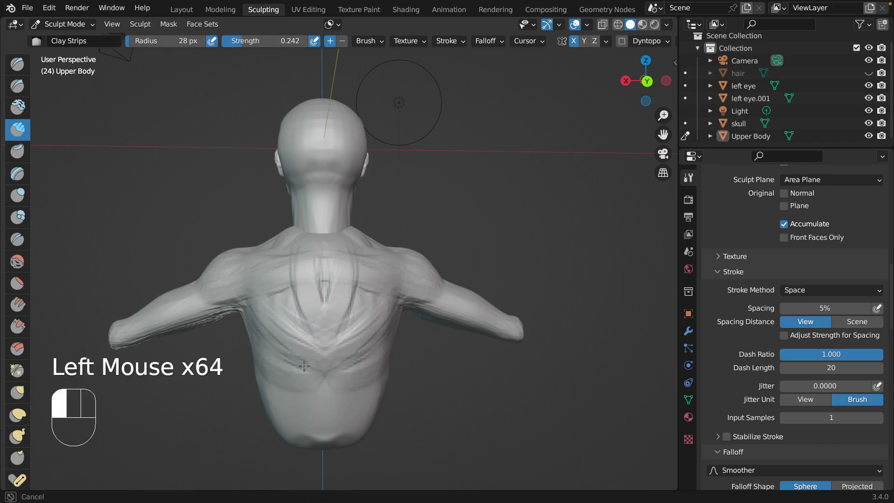
mouse_move(304, 367)
mouse_down()
mouse_move(279, 310)
mouse_move(328, 330)
mouse_up()
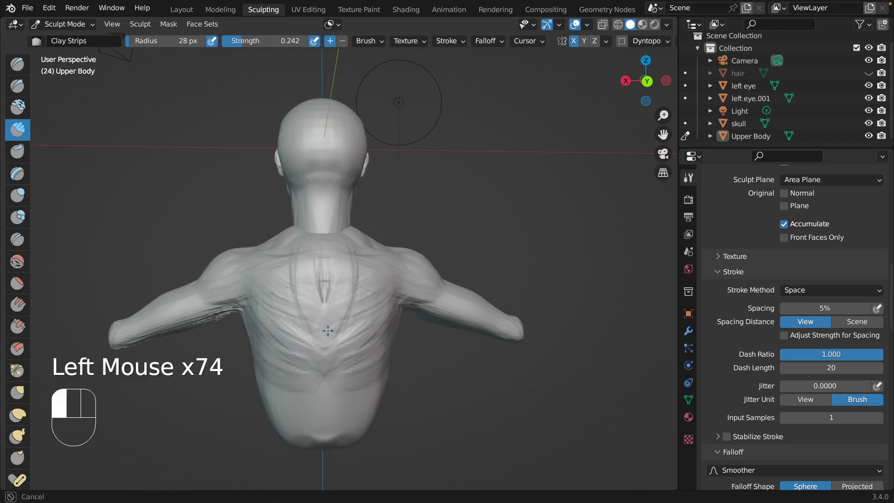
Fill the area between the shoulder blades and the spine with Clay Strips strokes
mouse_move(262, 280)
mouse_down()
mouse_move(341, 277)
mouse_move(324, 304)
mouse_up()
drag(321, 275, 324, 301)
drag(289, 276, 302, 298)
drag(279, 277, 284, 304)
drag(274, 274, 291, 294)
drag(288, 252, 255, 291)
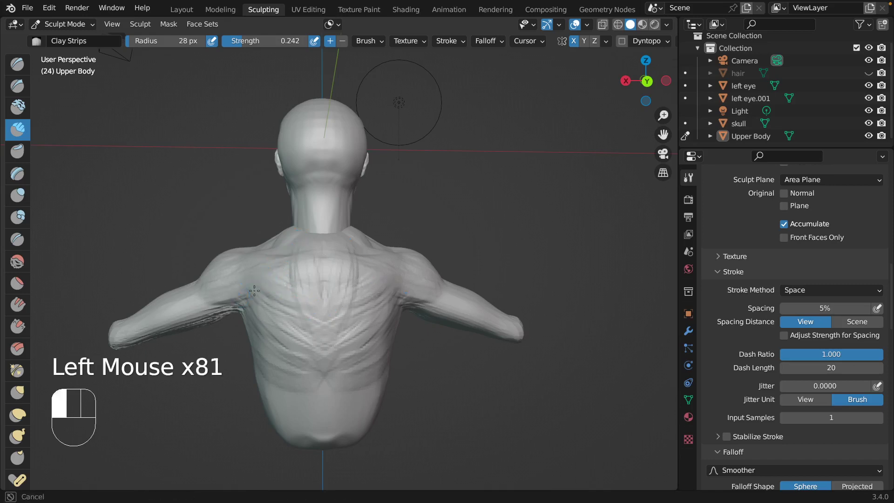
Shape the outer contours of the shoulder blades with Clay Strips strokes toward the rear shoulder
drag(300, 238, 298, 257)
drag(356, 279, 348, 294)
mouse_move(358, 280)
mouse_down()
mouse_move(349, 295)
mouse_move(369, 274)
mouse_move(369, 257)
mouse_up()
drag(368, 256, 390, 286)
drag(362, 263, 353, 254)
drag(367, 265, 378, 276)
drag(380, 281, 390, 293)
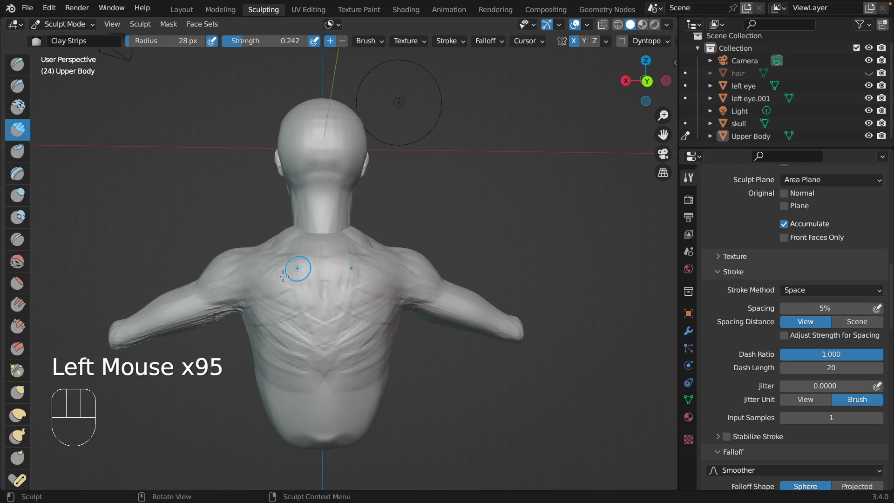
Build up the top of the shoulder blades and the upper spine with Clay Strips strokes across the back
drag(285, 276, 301, 266)
drag(305, 267, 347, 269)
drag(361, 272, 377, 279)
drag(372, 257, 381, 252)
drag(301, 255, 283, 269)
drag(309, 255, 297, 264)
drag(321, 254, 309, 263)
drag(339, 252, 325, 260)
drag(345, 261, 321, 264)
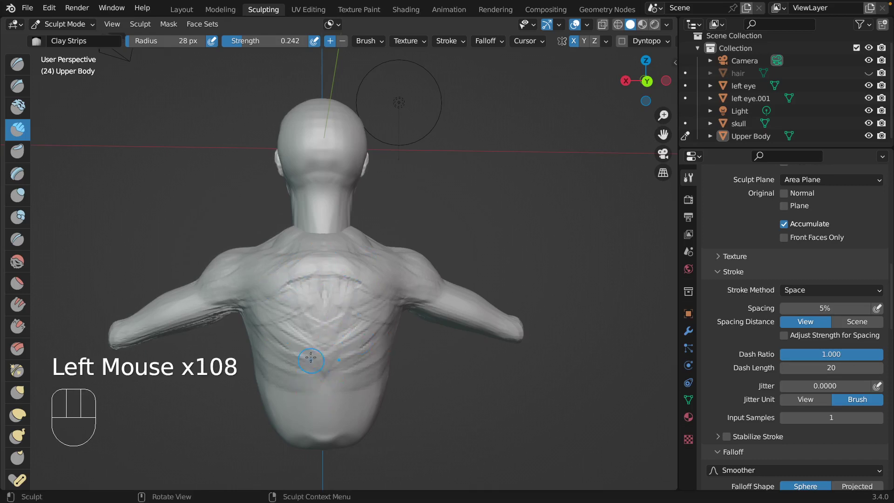
Add vertical Clay Strips strokes along both sides of the lower spine
drag(310, 358, 303, 379)
drag(305, 373, 301, 410)
mouse_move(339, 363)
mouse_down()
mouse_move(348, 386)
mouse_move(327, 413)
mouse_up()
mouse_move(339, 372)
mouse_down()
mouse_move(325, 412)
mouse_move(338, 426)
mouse_up()
Switch to the Grab brush with an 82 px radius and adjust the upper back's profile from the side
scroll(337, 426, left, 10)
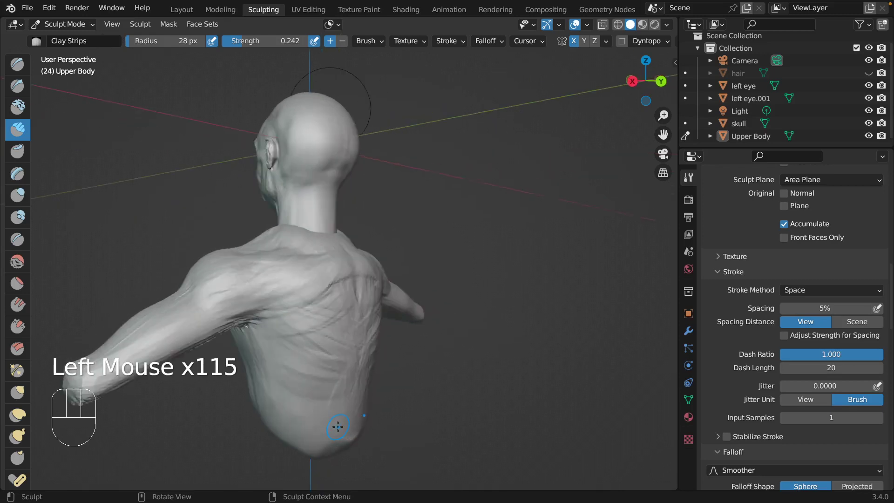
scroll(338, 426, right, 10)
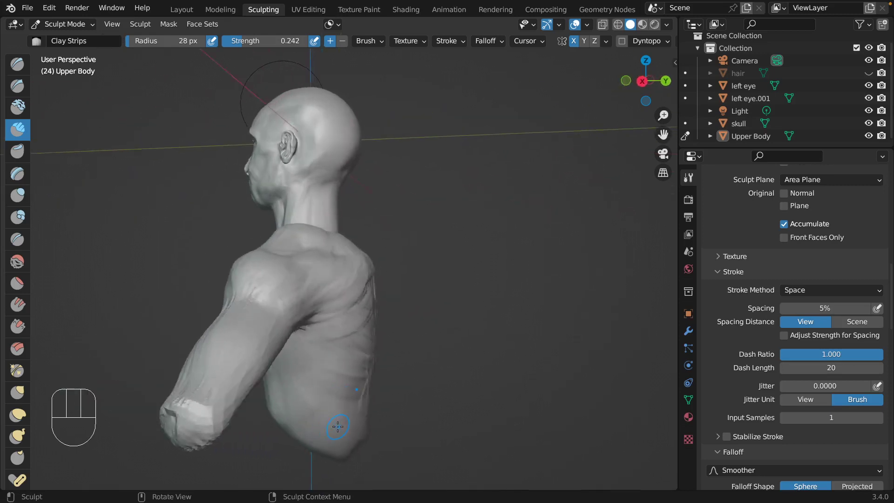
scroll(337, 426, left, 10)
scroll(337, 426, right, 3)
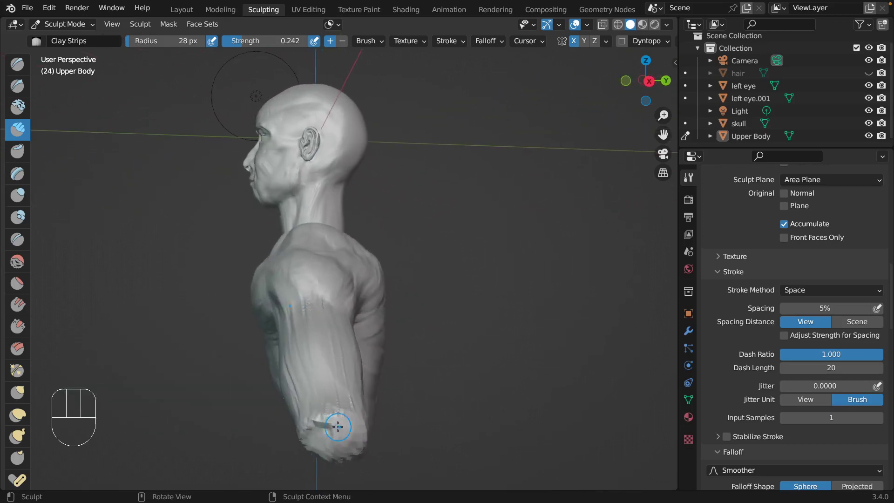
click(17, 392)
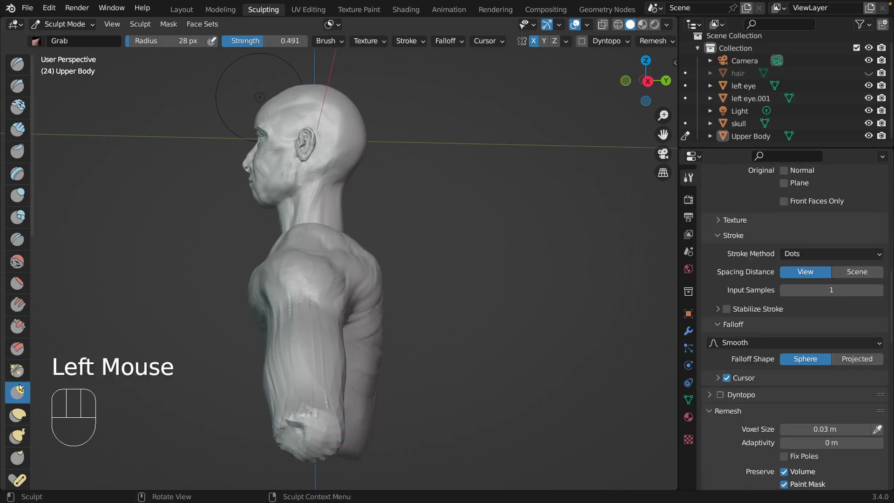
drag(374, 264, 368, 263)
key(super+z)
key(f)
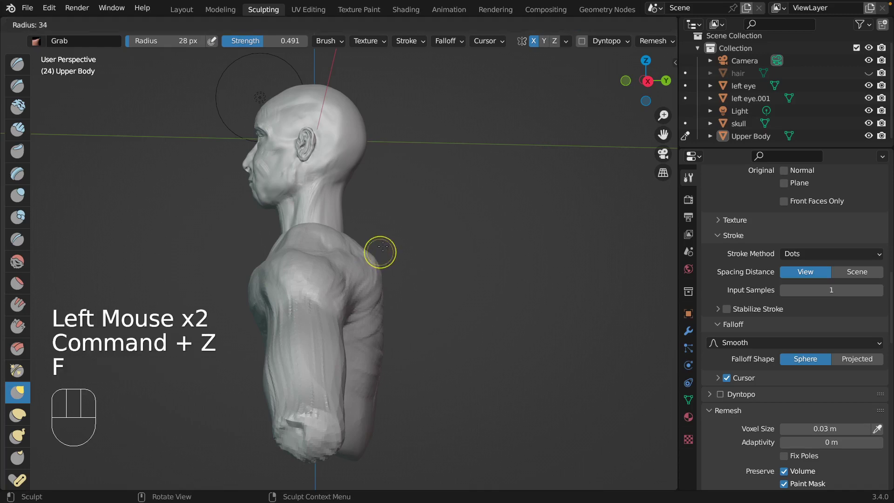
click(401, 233)
drag(371, 259, 379, 276)
Examine the upper body from the back, front and side to check the reshaped upper back
scroll(379, 277, right, 10)
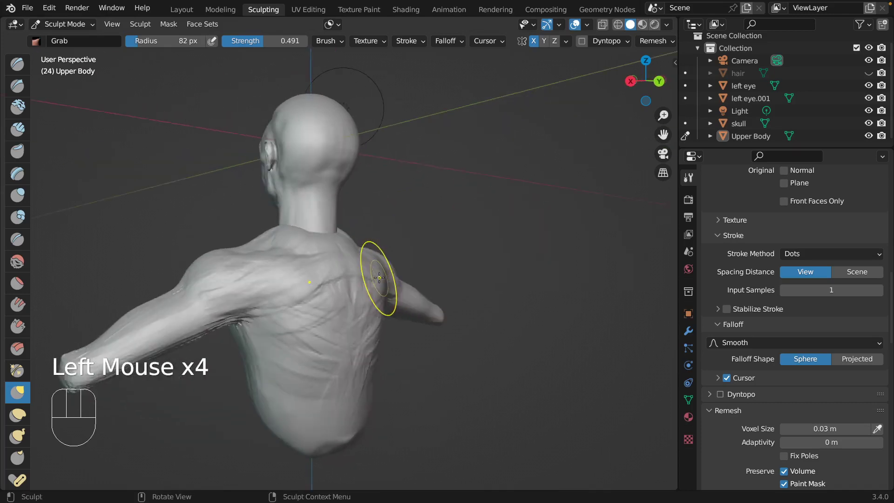
scroll(379, 277, right, 8)
scroll(379, 277, left, 8)
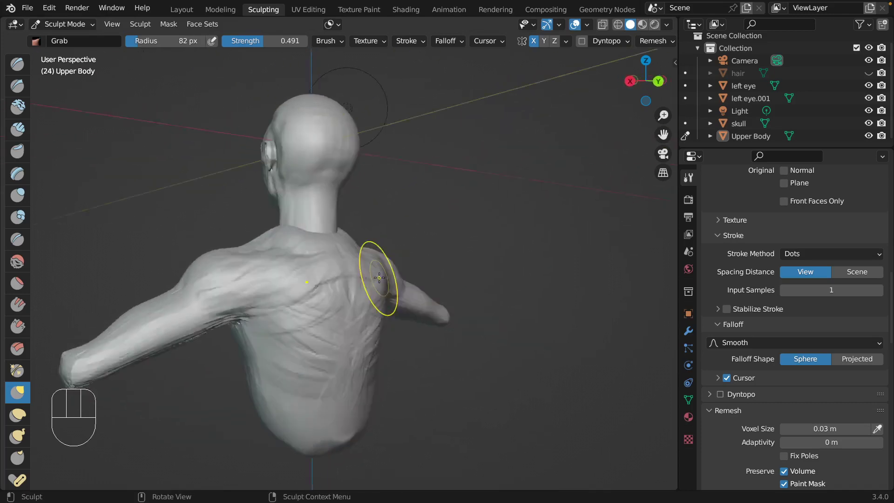
scroll(379, 277, right, 12)
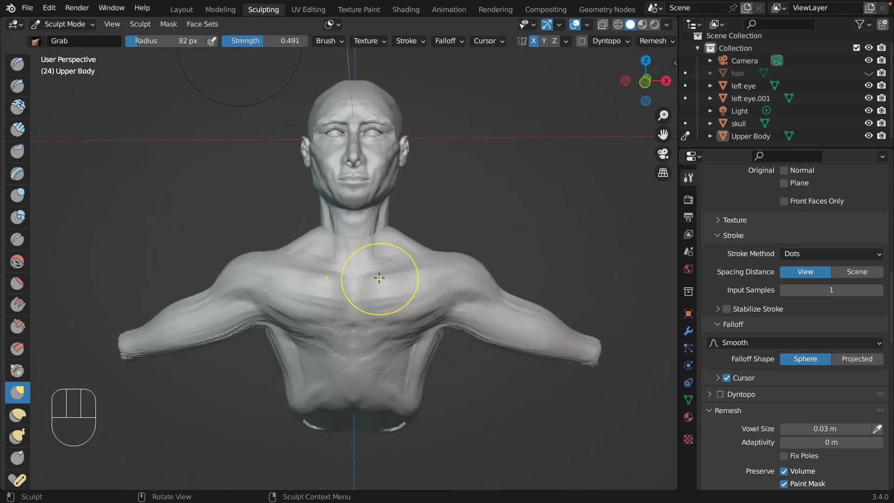
scroll(379, 278, right, 14)
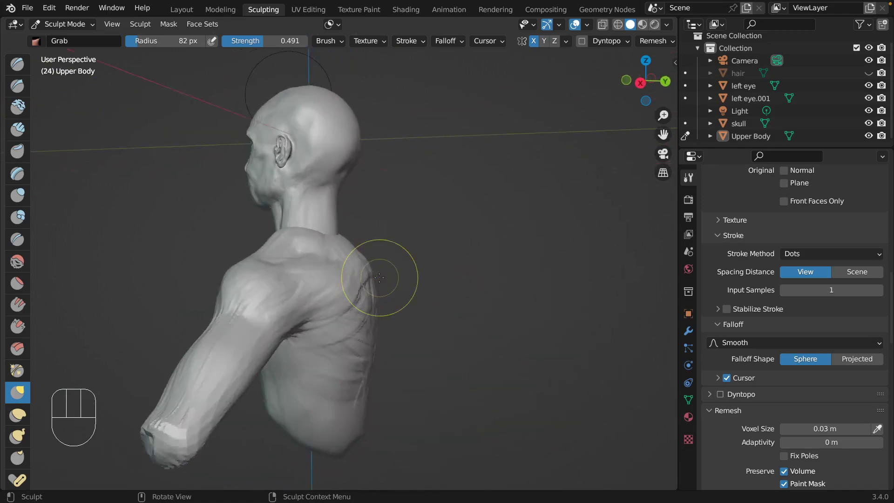
scroll(379, 278, right, 14)
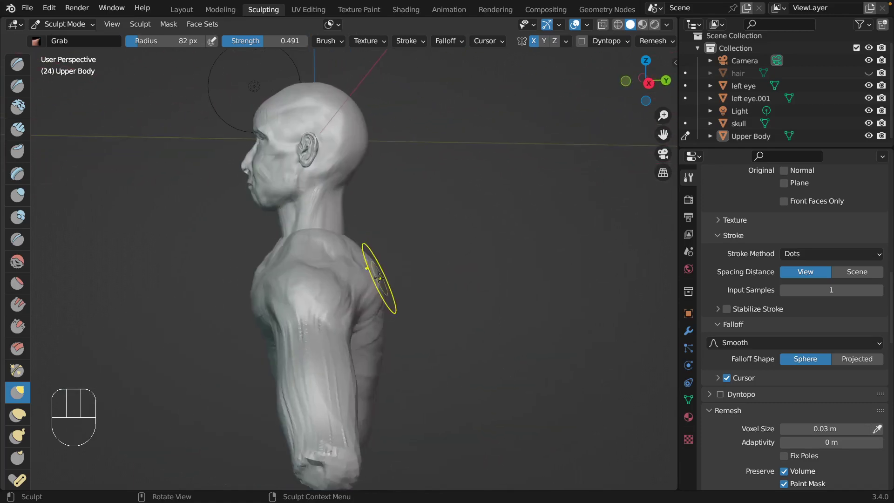
scroll(379, 277, right, 3)
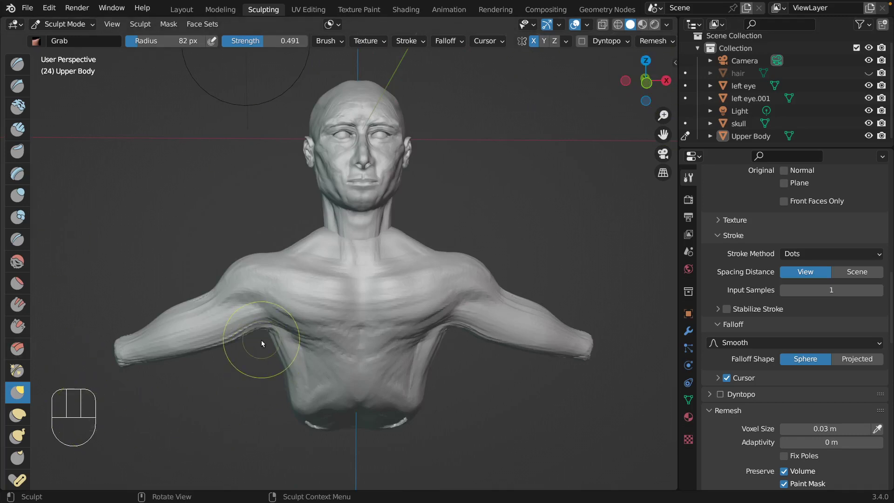
Reduce the Grab brush radius to 37 px and reshape the armpit and underside of the upper arm from the front
mouse_move(264, 338)
mouse_down()
mouse_move(294, 327)
mouse_move(269, 352)
mouse_up()
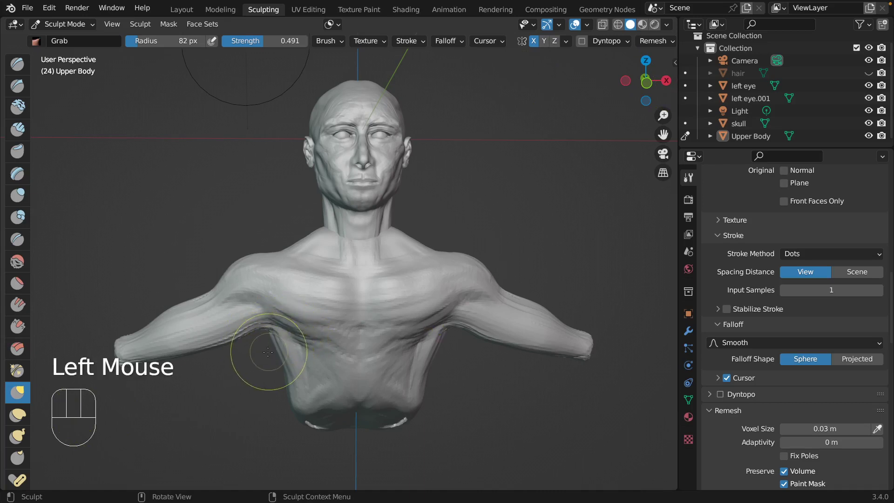
key(f)
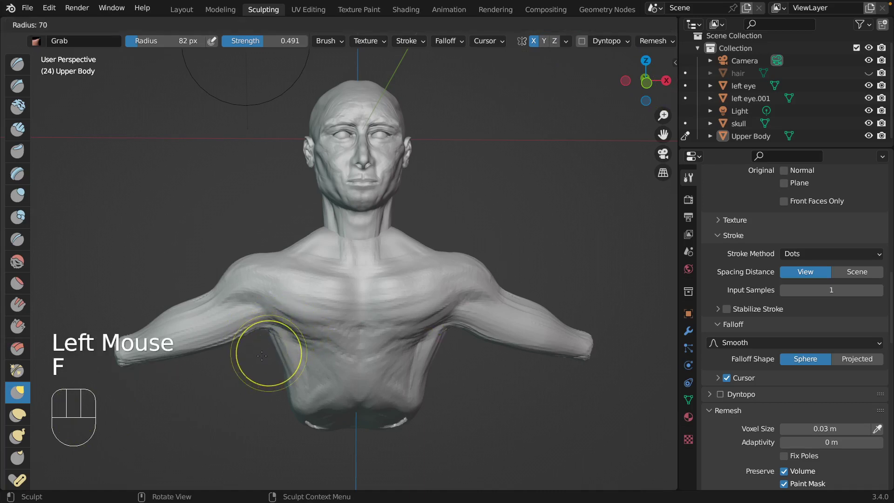
click(260, 335)
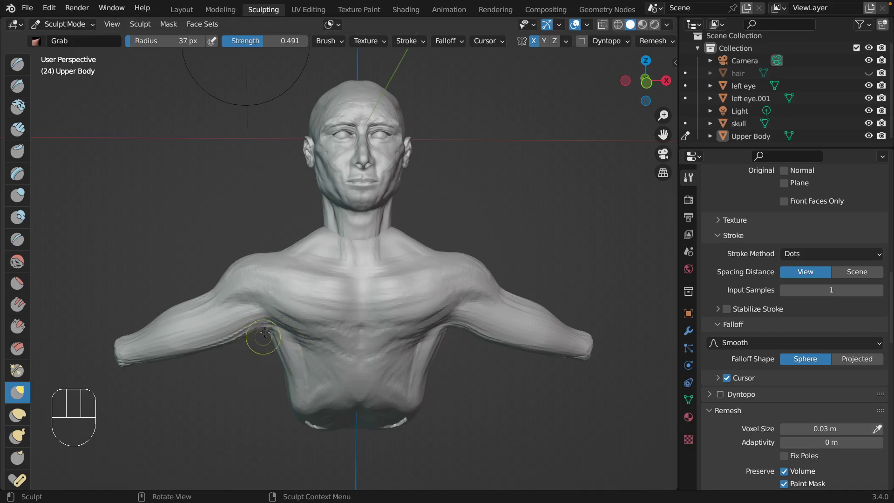
drag(260, 335, 266, 325)
click(266, 325)
click(266, 325)
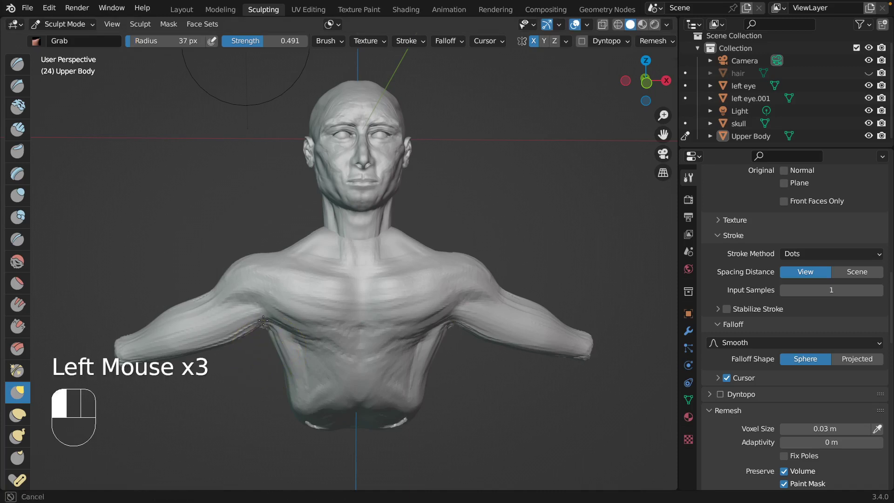
click(242, 332)
drag(242, 332, 238, 339)
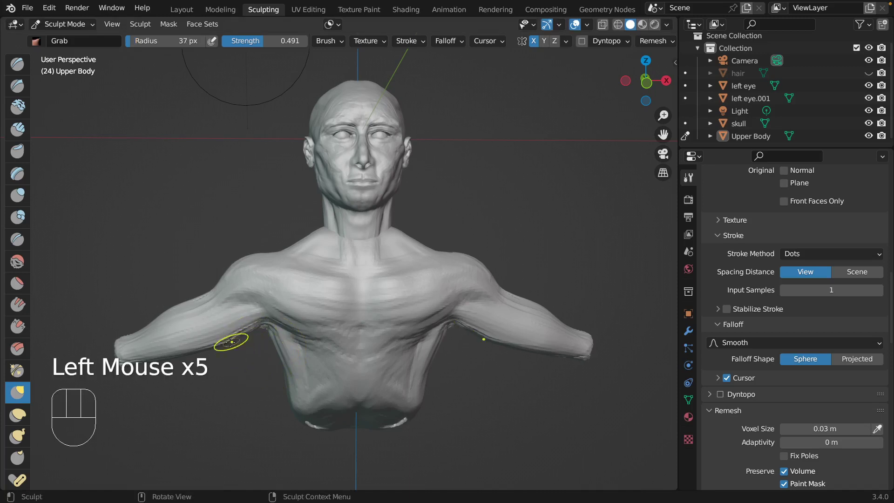
Increase the Grab brush radius to 97 px and push the upper arm's underside toward the armpit from a lower angle
middle_drag(225, 337, 225, 337)
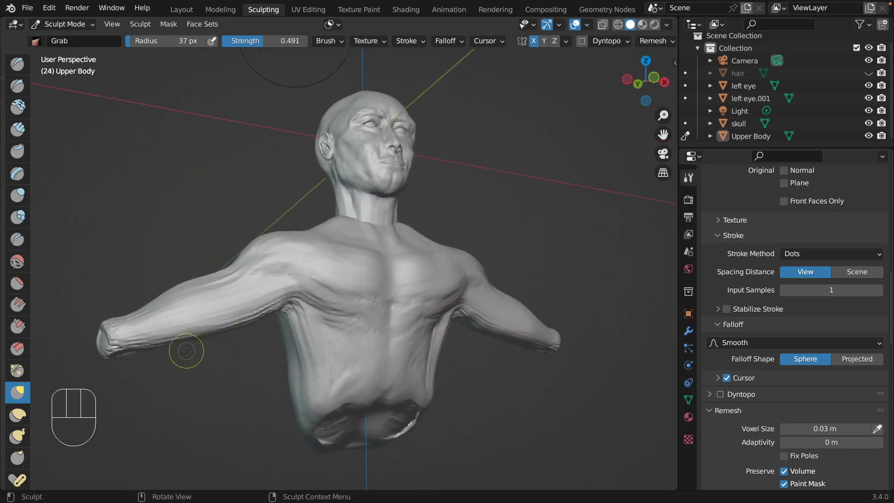
click(241, 325)
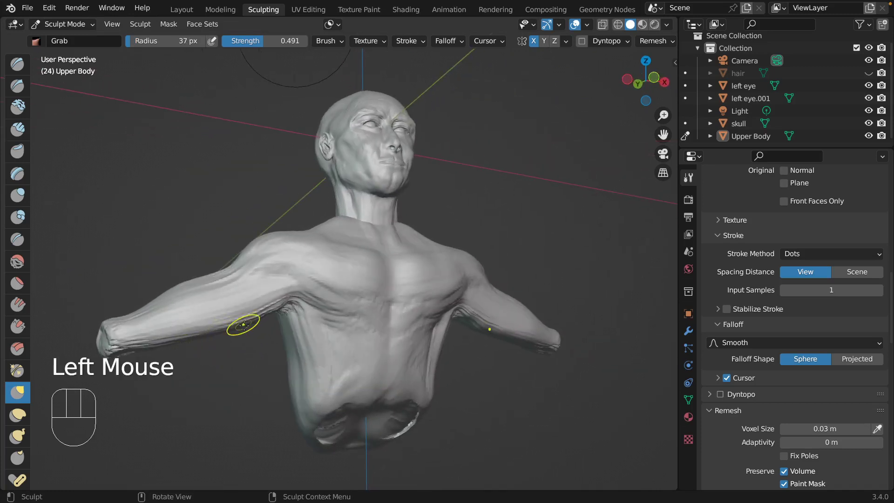
drag(239, 322, 258, 309)
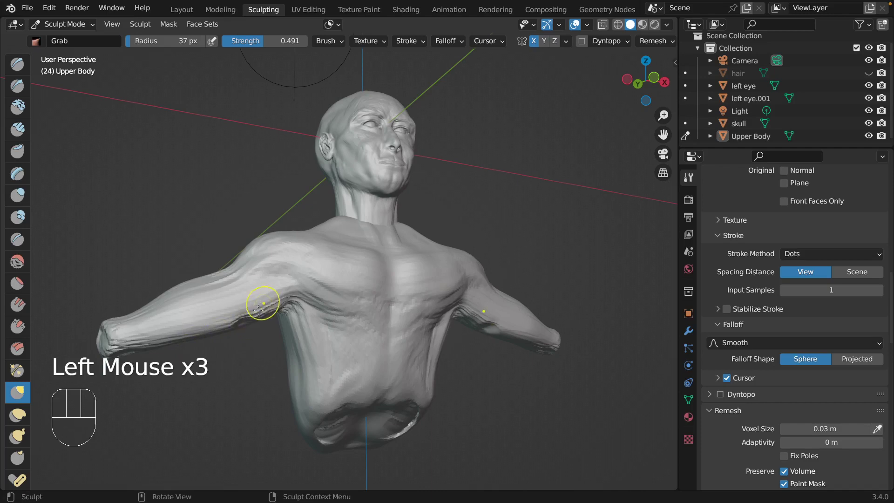
key(super+z)
key(f)
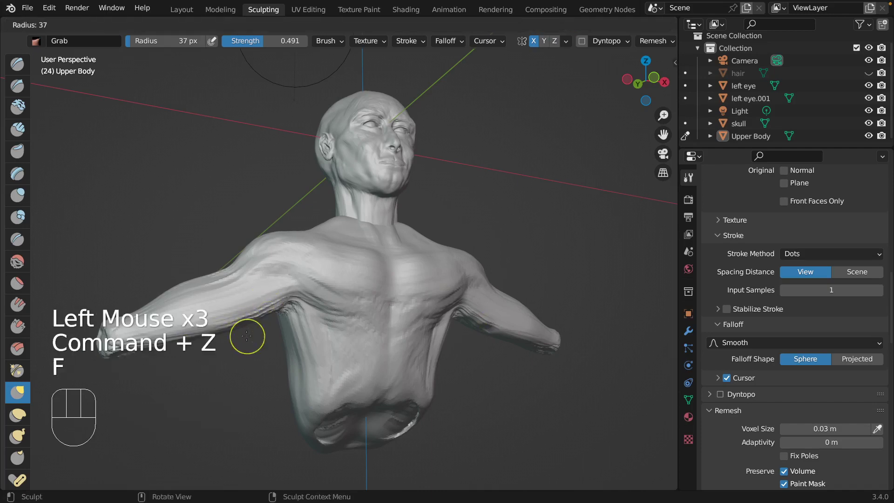
click(263, 317)
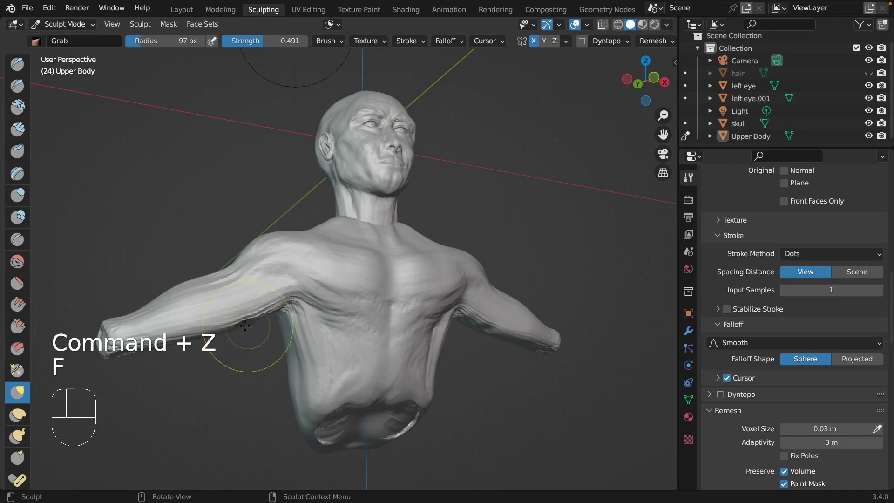
drag(235, 323, 260, 314)
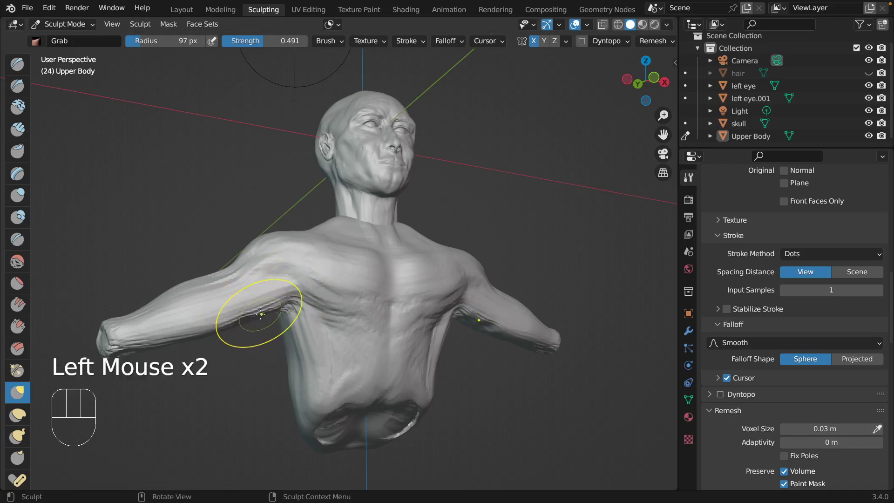
Examine the upper body from the side and the back to check the reshaped armpit and torso outline
scroll(261, 314, left, 10)
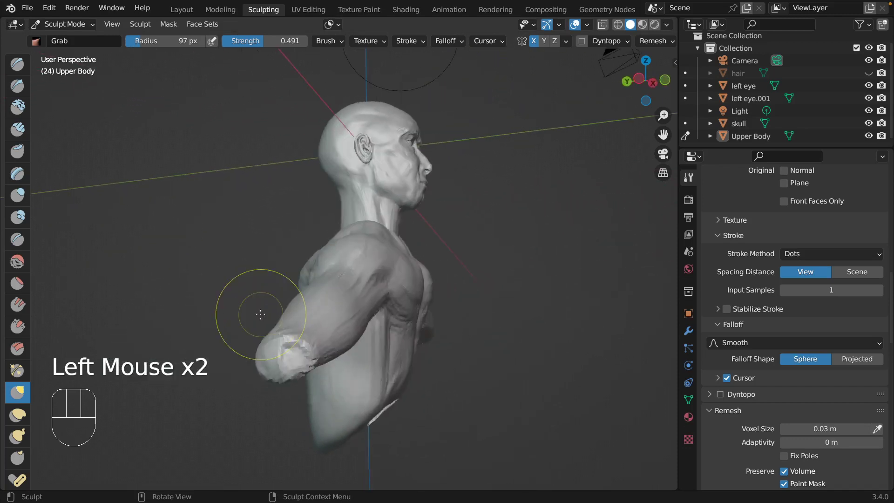
scroll(261, 315, left, 10)
scroll(260, 314, right, 10)
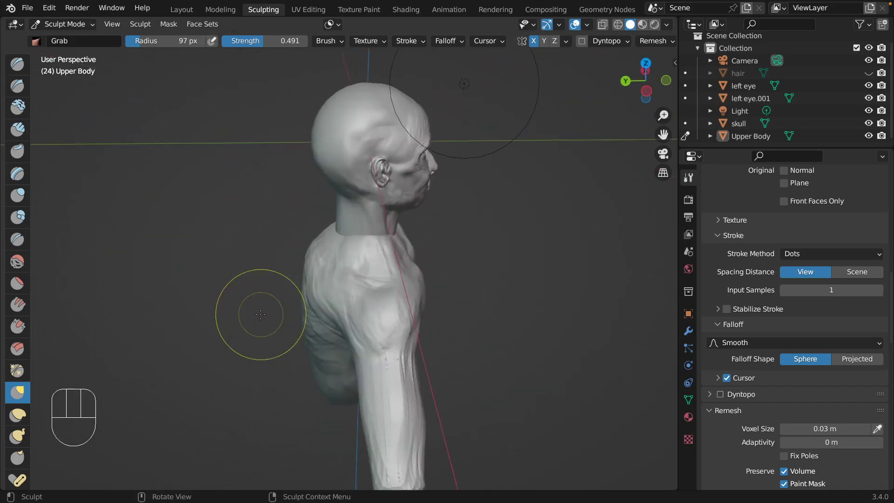
scroll(261, 315, left, 10)
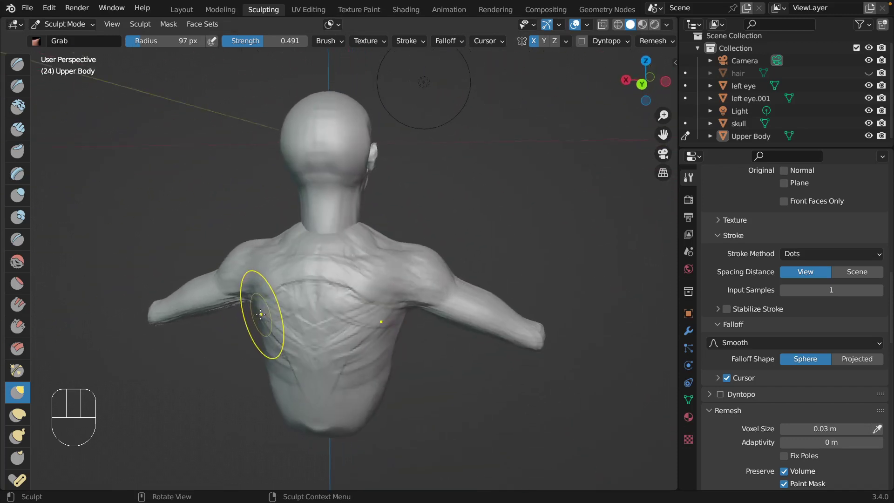
scroll(261, 314, right, 3)
scroll(261, 314, left, 8)
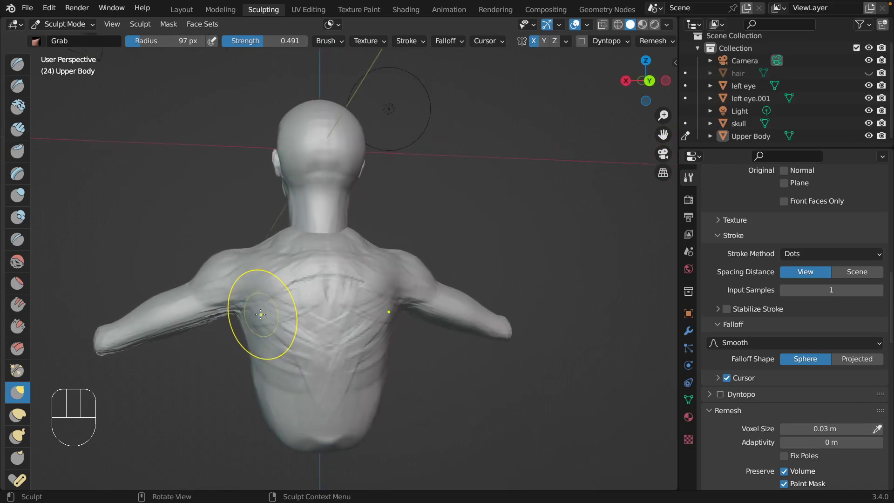
scroll(261, 314, left, 1)
scroll(260, 315, left, 5)
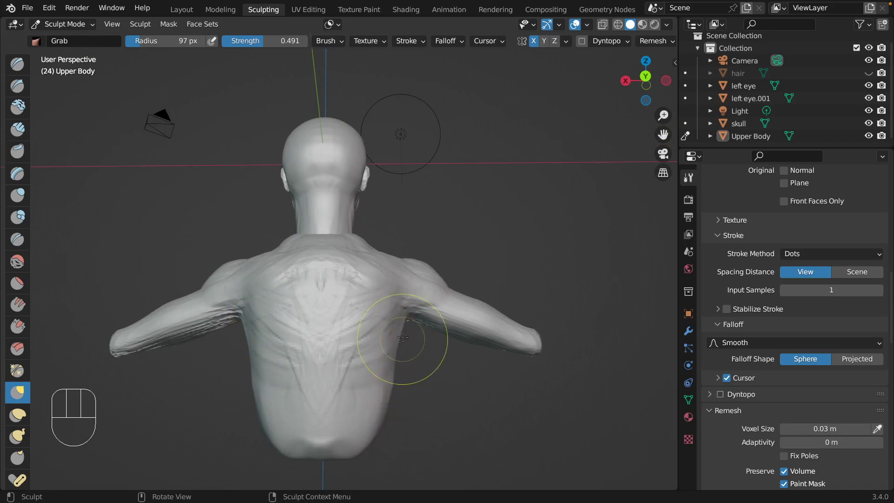
Pull the torso's sides outward below the armpits and shape the taper toward the waist from behind with the Grab brush
drag(394, 337, 404, 343)
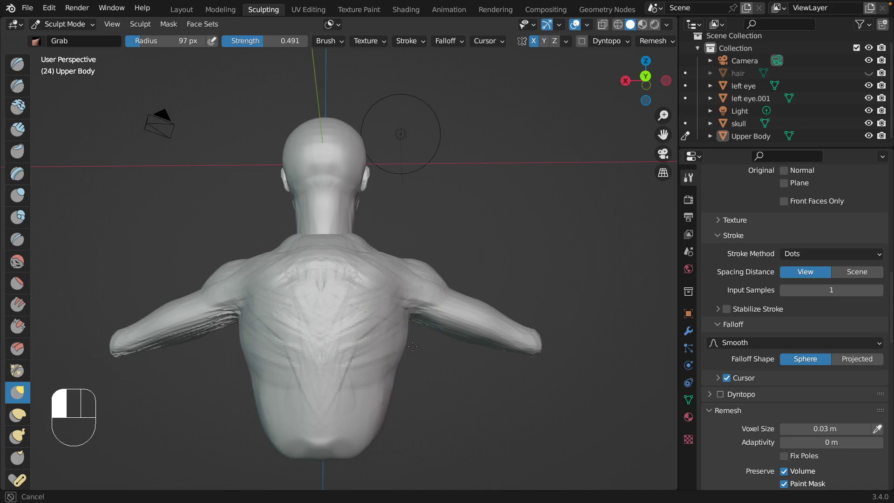
drag(415, 349, 403, 383)
drag(262, 413, 253, 416)
drag(373, 444, 353, 450)
drag(352, 450, 355, 445)
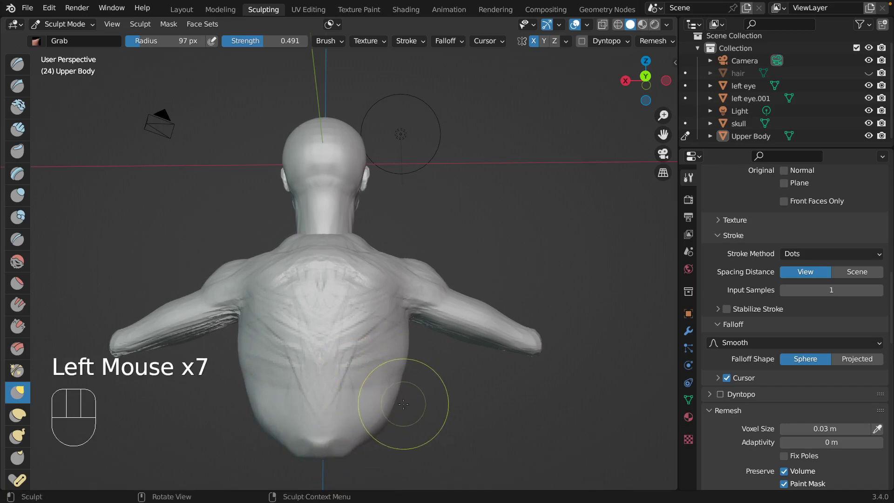
drag(384, 414, 381, 412)
drag(404, 369, 398, 370)
drag(388, 412, 355, 445)
Increase the Grab brush radius to 170 px and push up the bottom edge of the lower back
mouse_move(468, 349)
middle_down()
mouse_move(483, 365)
mouse_move(430, 394)
middle_up()
mouse_move(315, 454)
mouse_down()
mouse_move(323, 433)
mouse_move(339, 435)
mouse_up()
key(f)
click(343, 439)
drag(340, 438, 341, 434)
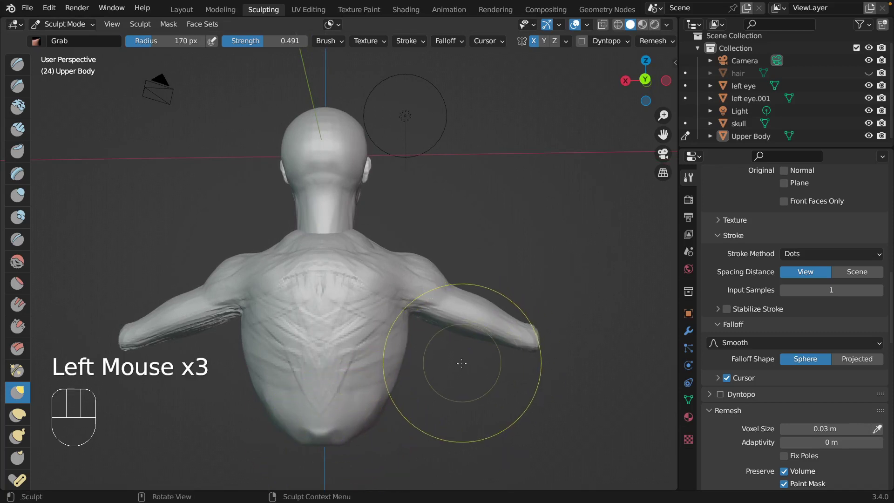
Reduce the Grab brush radius to 88 px and reshape the arm's underside from the armpit down to the forearm in side view
middle_drag(459, 379, 459, 364)
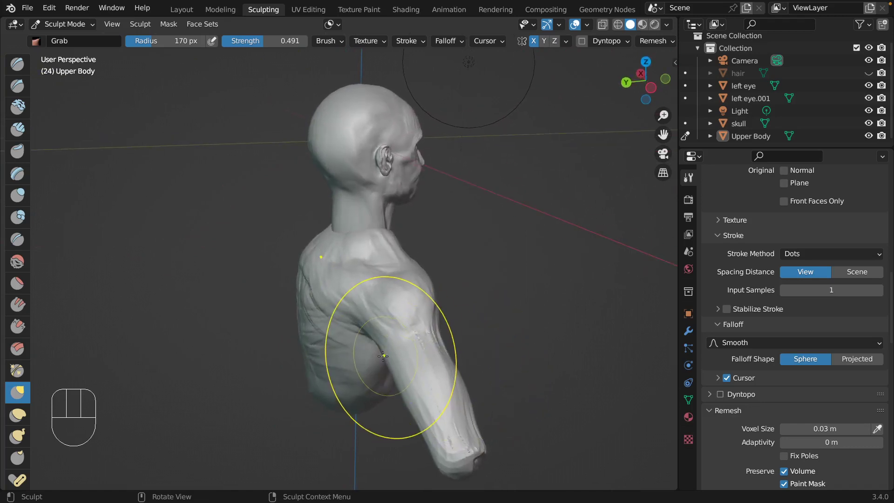
mouse_move(389, 371)
mouse_down()
mouse_move(390, 352)
mouse_move(384, 375)
mouse_up()
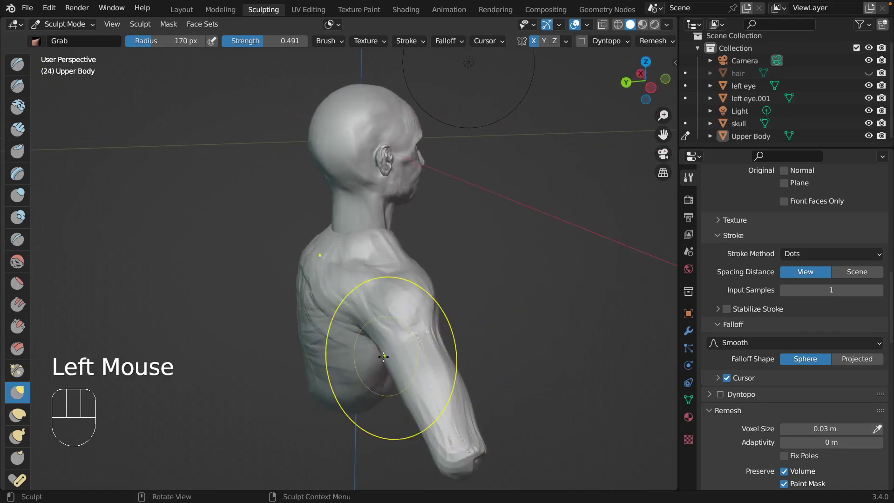
key(f)
click(350, 393)
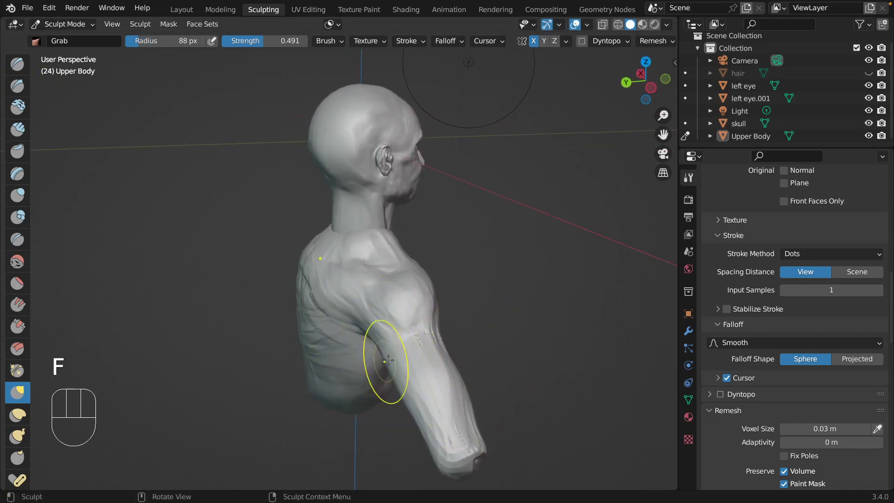
mouse_move(385, 369)
mouse_down()
mouse_move(384, 358)
mouse_move(383, 369)
mouse_move(394, 370)
mouse_up()
drag(394, 370, 391, 365)
click(392, 362)
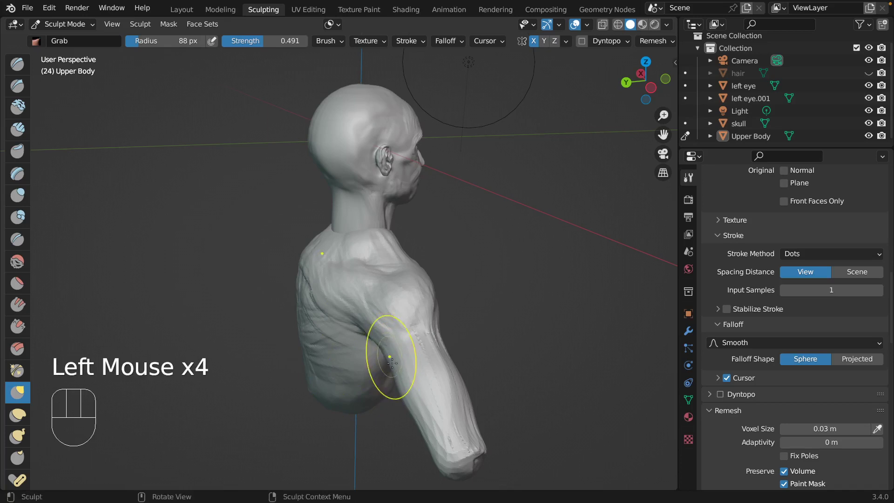
mouse_move(412, 412)
mouse_down()
mouse_move(429, 448)
mouse_move(423, 465)
mouse_up()
drag(417, 460, 405, 468)
Build up the rear shoulder where it meets the upper arm using the Clay Strips brush at 44 px radius
click(21, 131)
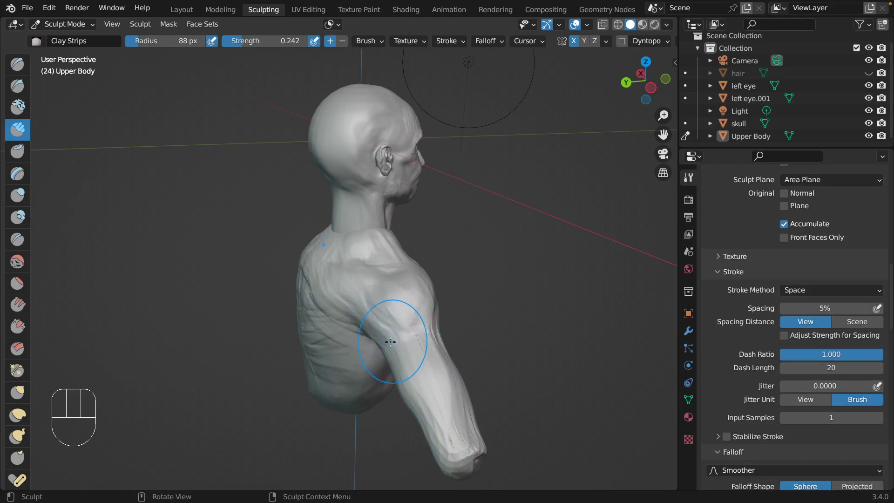
key(f)
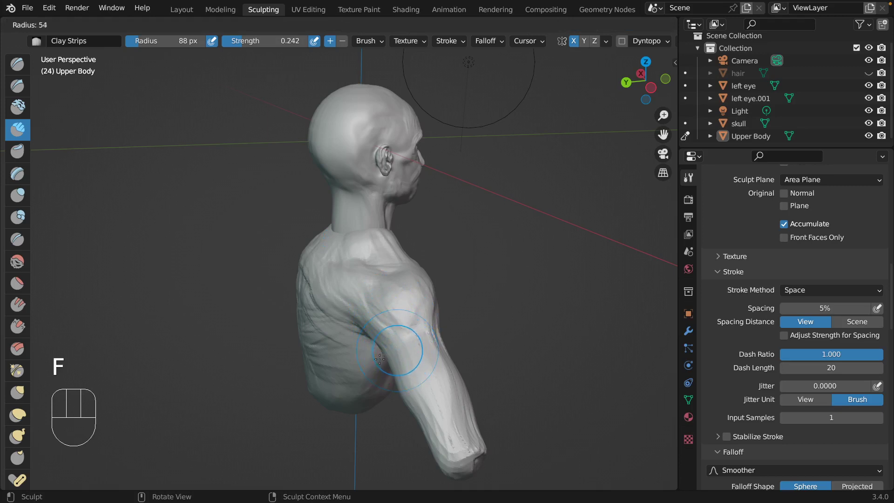
click(373, 358)
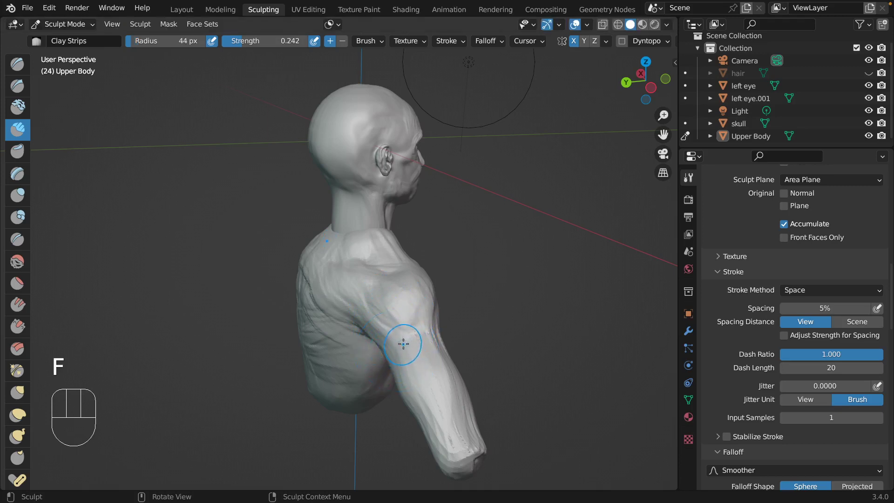
drag(386, 312, 408, 336)
drag(402, 313, 415, 330)
drag(406, 310, 408, 322)
drag(400, 306, 404, 320)
drag(395, 304, 396, 362)
drag(391, 342, 395, 361)
drag(390, 339, 395, 359)
drag(386, 341, 400, 377)
drag(392, 347, 396, 361)
Add clay strokes along the back of the upper arm just below the shoulder muscle
middle_drag(398, 362, 408, 360)
drag(410, 351, 427, 381)
drag(412, 350, 430, 378)
mouse_move(415, 357)
mouse_down()
mouse_move(433, 379)
mouse_move(410, 364)
mouse_move(417, 377)
mouse_up()
Reduce the Clay Strips radius to 27 px and layer short strokes across the back of the upper arm
key(f)
click(409, 364)
drag(415, 358, 436, 379)
mouse_move(428, 357)
mouse_down()
mouse_move(438, 358)
mouse_move(431, 352)
mouse_move(442, 377)
mouse_up()
drag(434, 356, 450, 394)
drag(428, 356, 437, 377)
drag(422, 357, 432, 378)
drag(417, 365, 421, 378)
drag(412, 358, 419, 376)
drag(409, 358, 416, 375)
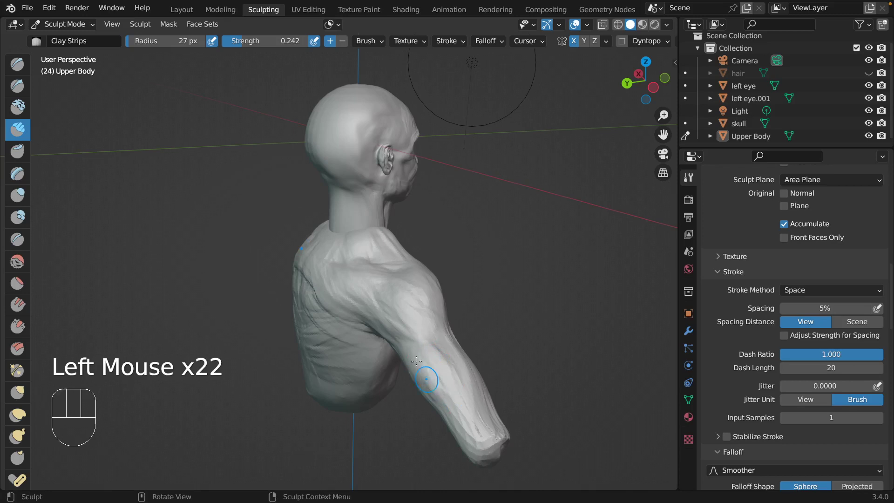
click(416, 361)
Extend the clay strokes from behind, running from the rear shoulder along the arm's lower side toward the forearm
middle_drag(416, 361, 477, 303)
click(430, 306)
click(432, 311)
click(435, 316)
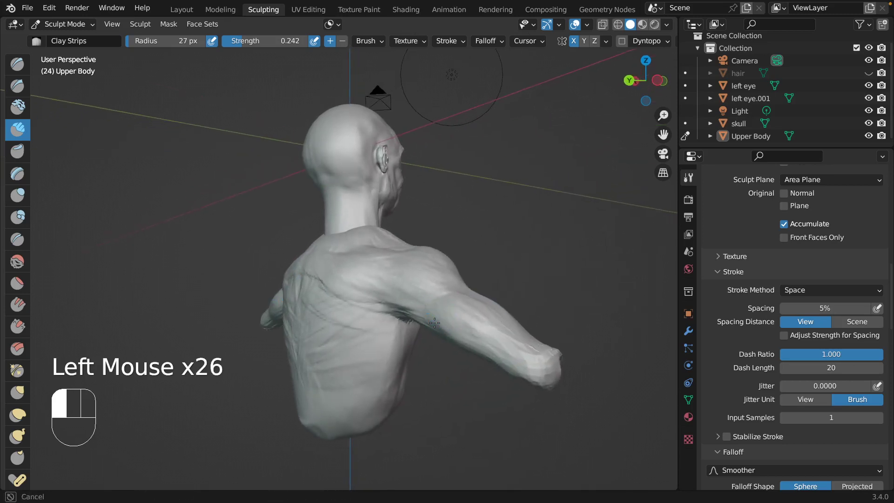
click(438, 320)
click(445, 326)
click(461, 333)
click(480, 341)
middle_drag(485, 343, 467, 336)
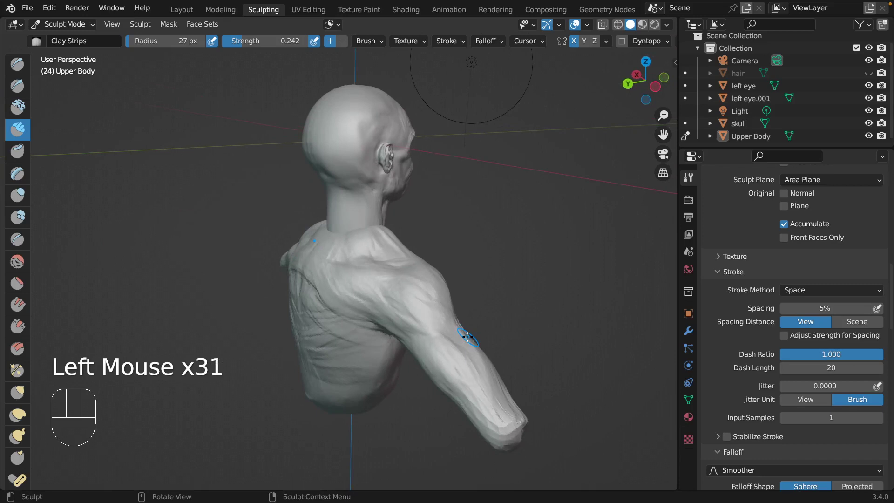
Switch to the Draw brush with a 14 px radius, try a stroke on the upper arm and undo it
click(17, 64)
key(f)
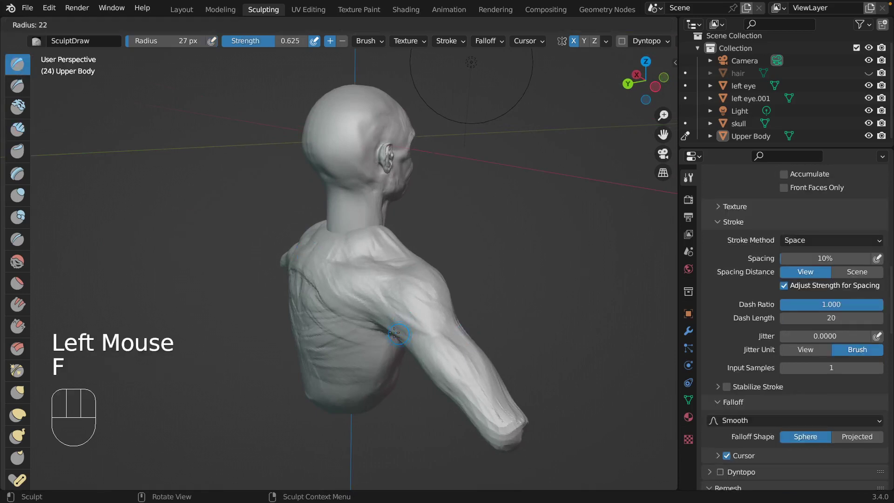
click(391, 335)
click(424, 336)
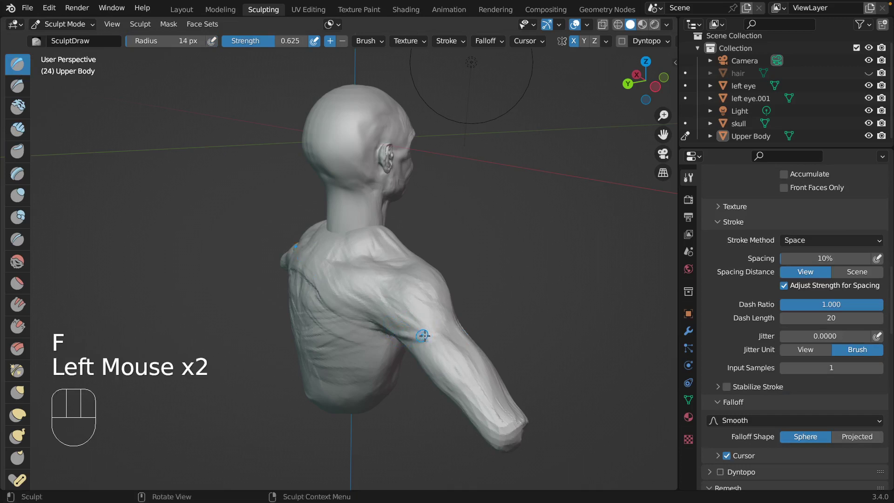
key(super+z)
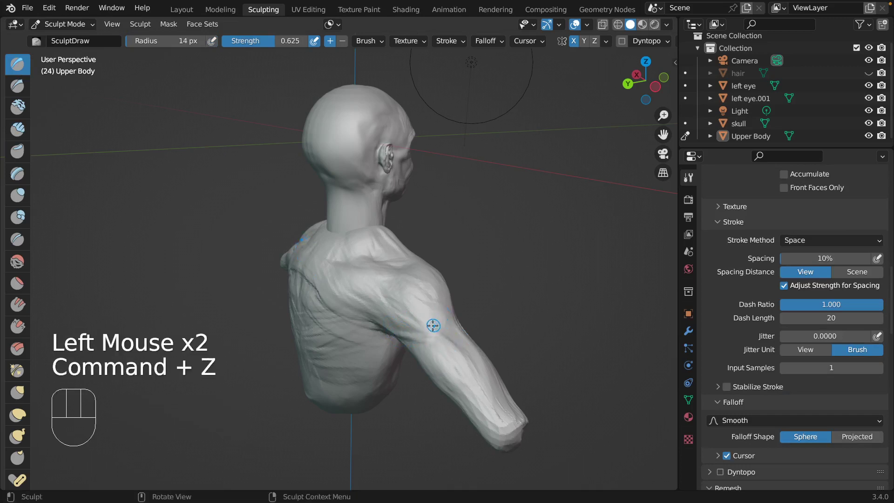
Try to carve a crease from the armpit across the upper arm with the inverted Draw brush
ctrl+click(403, 332)
ctrl+click(394, 335)
ctrl+click(406, 336)
ctrl+click(416, 338)
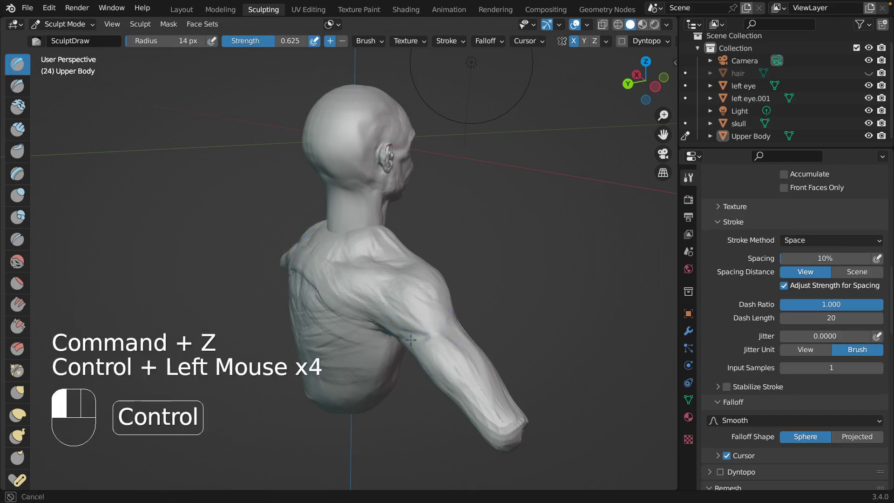
ctrl+click(428, 340)
ctrl+click(445, 344)
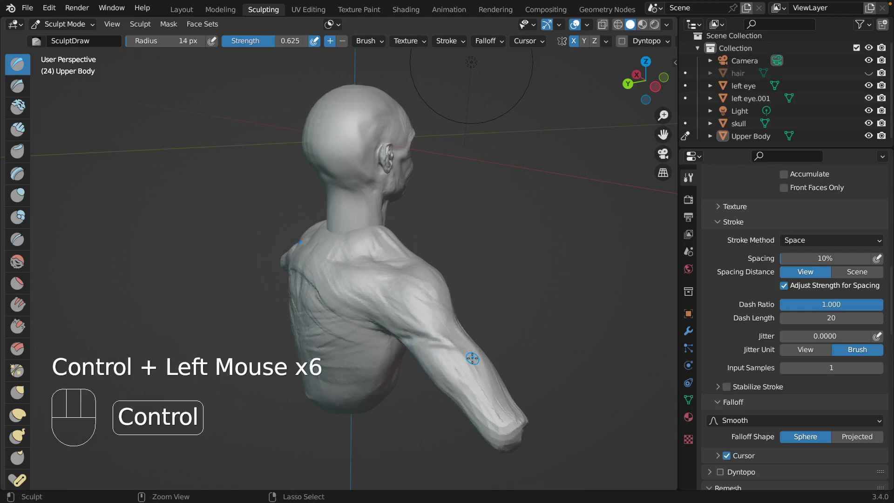
Undo the carved crease strokes across the upper arm
key(super+z)
key(super+z)
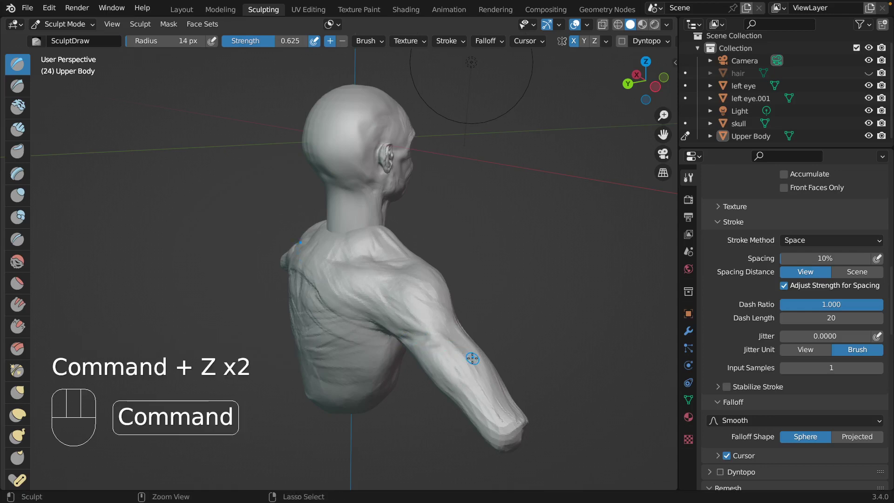
key(super+z)
key(super+z)
key(super+z)
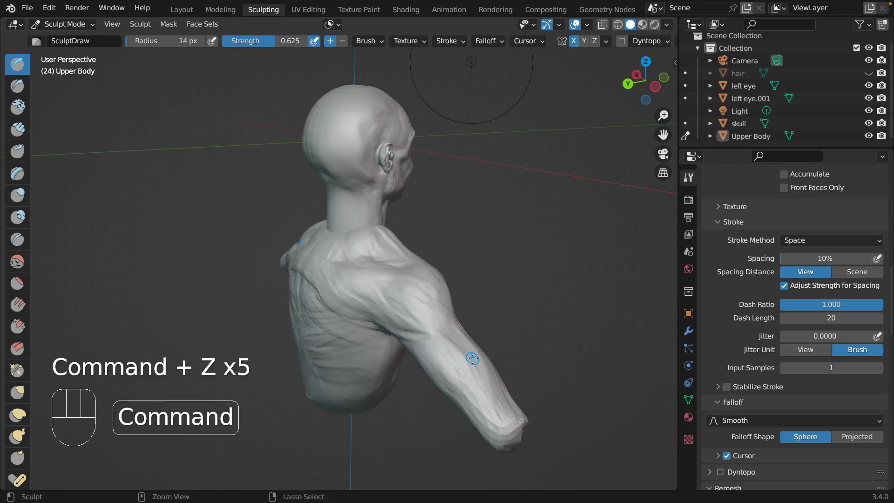
key(super+z)
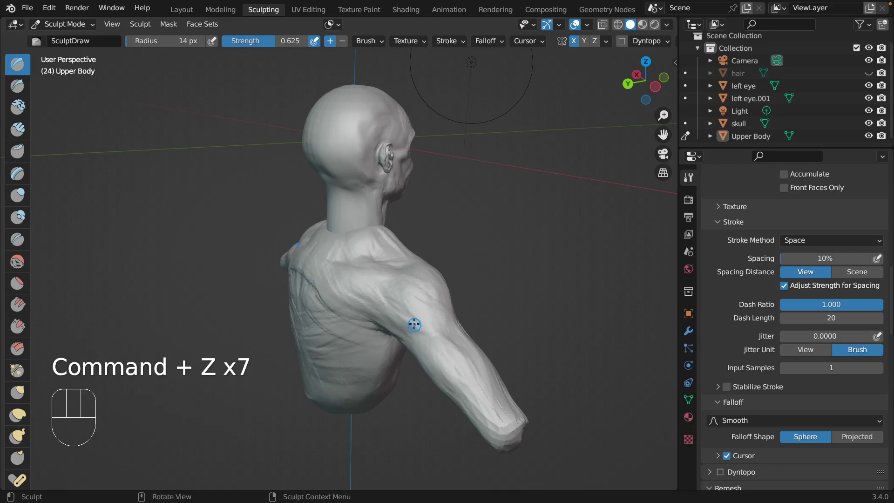
Set the Draw brush to 6 px radius and 0.229 strength, and carve a fine crease at the rear armpit
key(f)
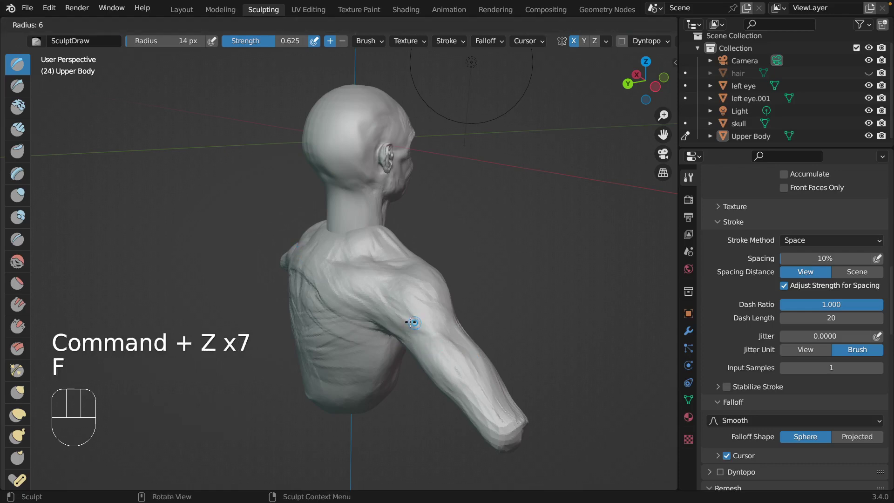
click(411, 322)
key(shift+f)
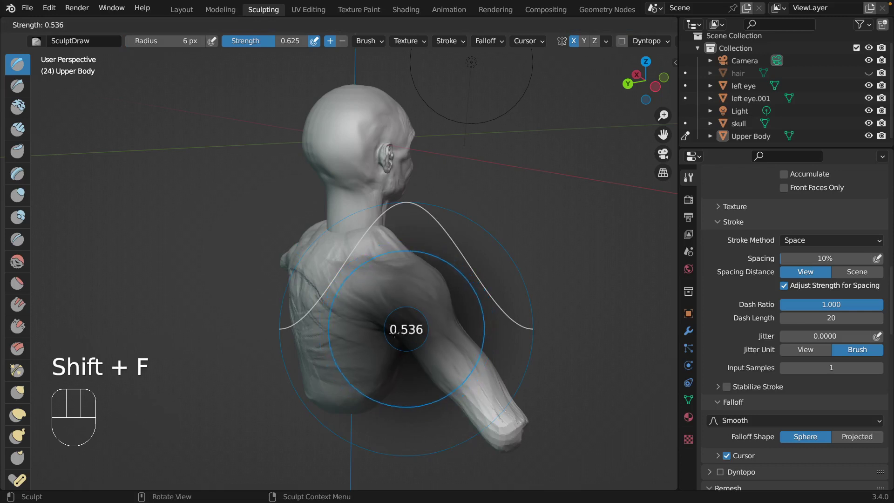
click(402, 320)
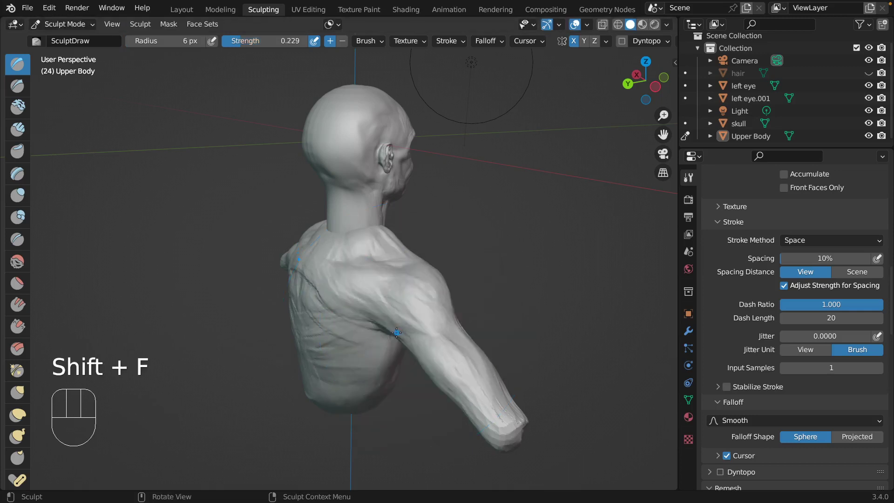
ctrl+click(397, 333)
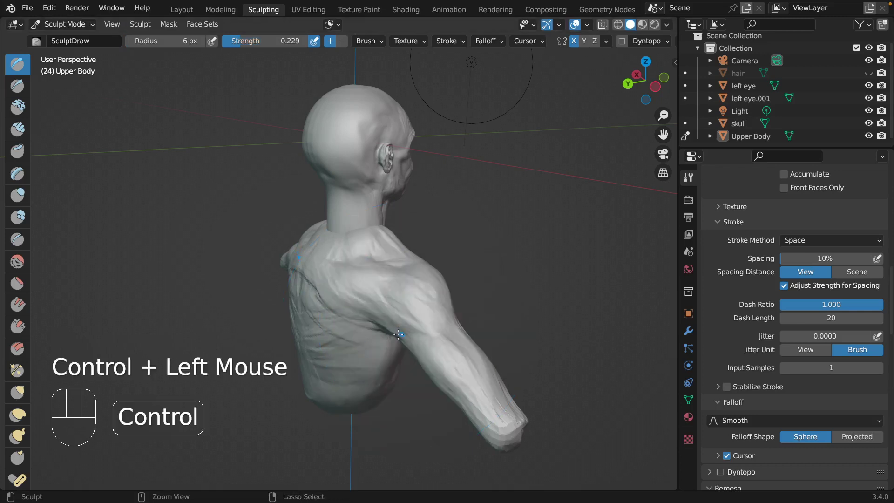
ctrl+click(398, 333)
ctrl+click(400, 333)
ctrl+click(401, 334)
ctrl+click(402, 333)
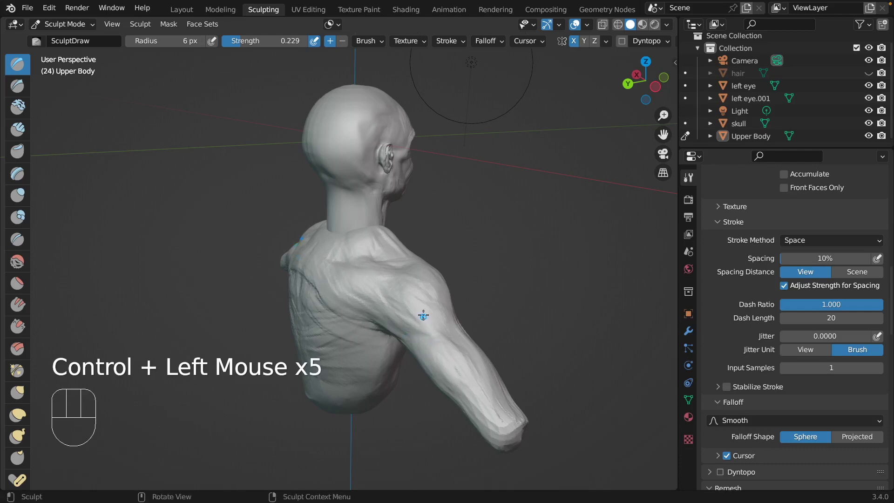
Deepen the rear armpit crease with short inverted Draw strokes from a slightly rotated view
middle_drag(421, 314, 415, 312)
ctrl+click(406, 320)
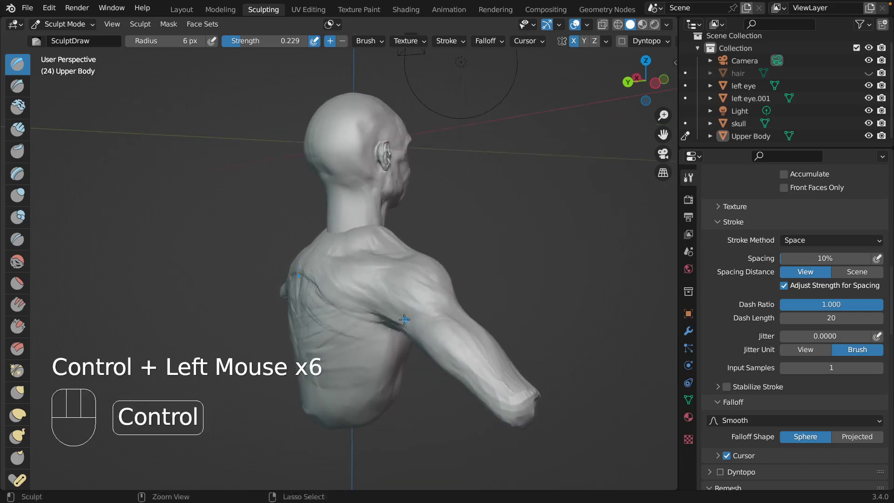
ctrl+click(406, 320)
ctrl+click(405, 321)
ctrl+click(404, 322)
ctrl+click(403, 322)
ctrl+click(403, 323)
ctrl+click(402, 323)
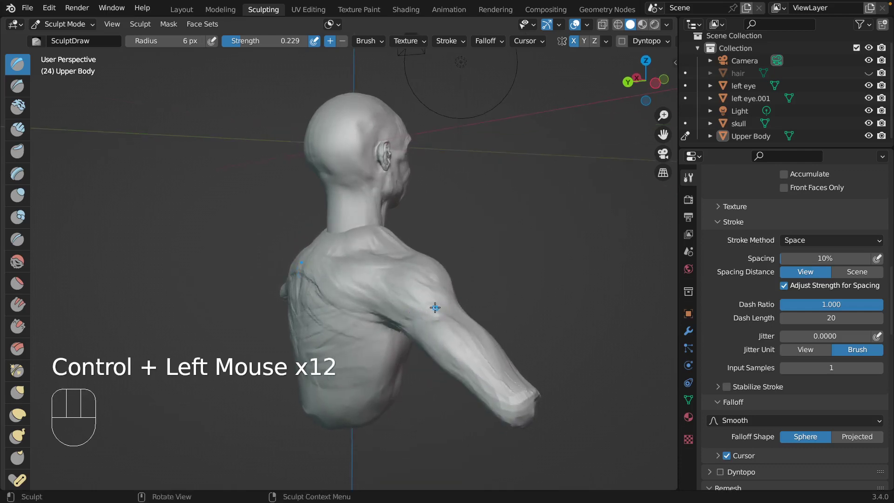
Carve fine grooves from behind along the upper arm's underside and below the shoulder muscle with inverted Draw strokes
middle_drag(435, 303, 396, 328)
middle_drag(425, 298, 440, 313)
ctrl+click(416, 313)
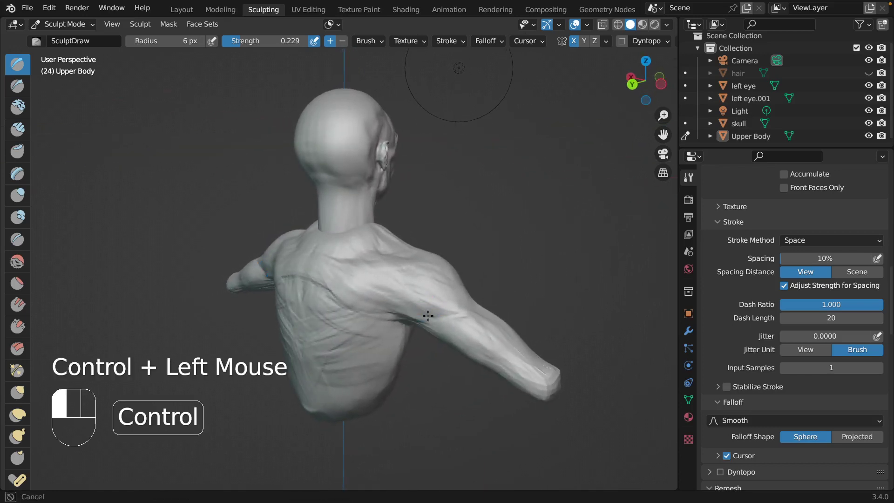
ctrl+click(422, 316)
ctrl+click(427, 319)
ctrl+click(459, 315)
ctrl+click(461, 312)
ctrl+click(462, 309)
mouse_move(463, 291)
middle_down()
mouse_move(439, 322)
mouse_move(406, 332)
middle_up()
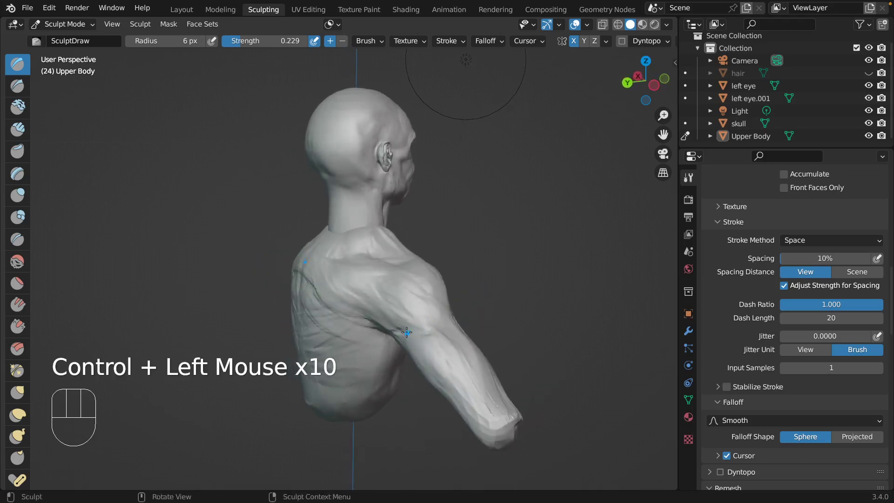
Carve fine grooves along the back of the upper arm below the shoulder muscle with short inverted Draw strokes
ctrl+click(429, 327)
ctrl+click(427, 329)
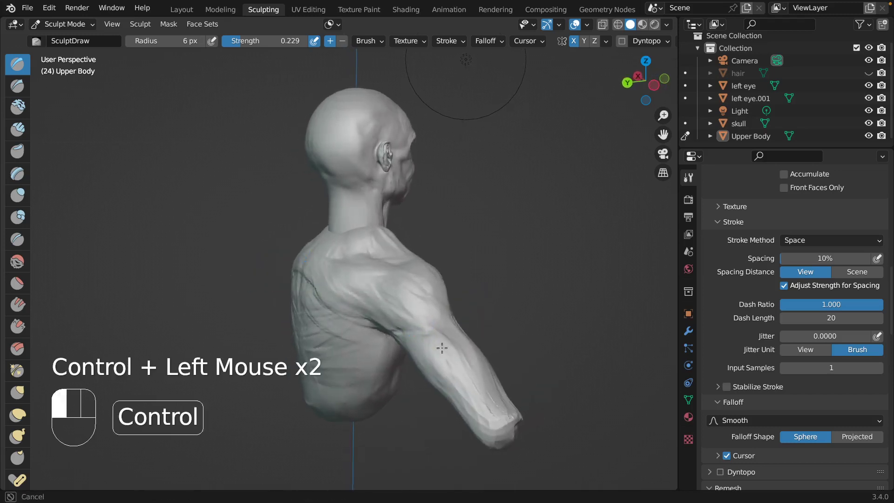
ctrl+click(426, 331)
ctrl+click(428, 333)
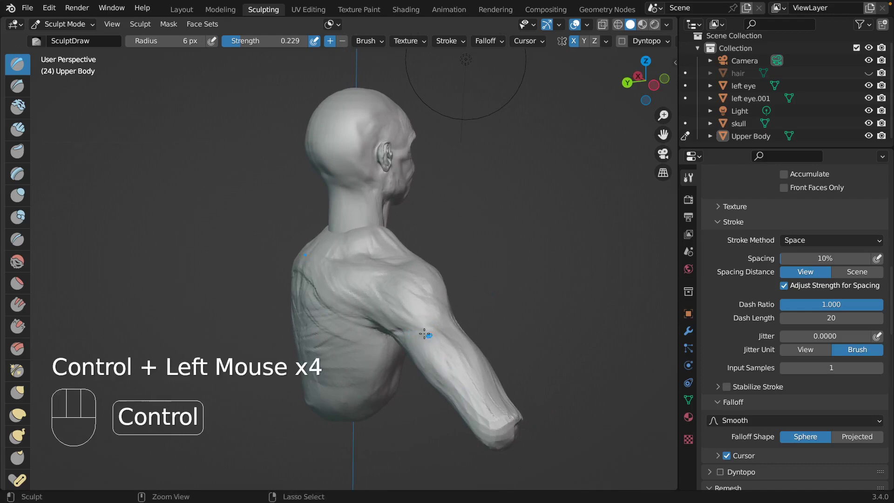
ctrl+click(440, 344)
ctrl+click(449, 354)
ctrl+click(455, 348)
ctrl+click(460, 363)
ctrl+click(439, 339)
Extend the fine muscle grooves along the arm's underside toward the cut end with inverted Draw strokes
ctrl+click(446, 392)
ctrl+click(451, 391)
ctrl+click(459, 390)
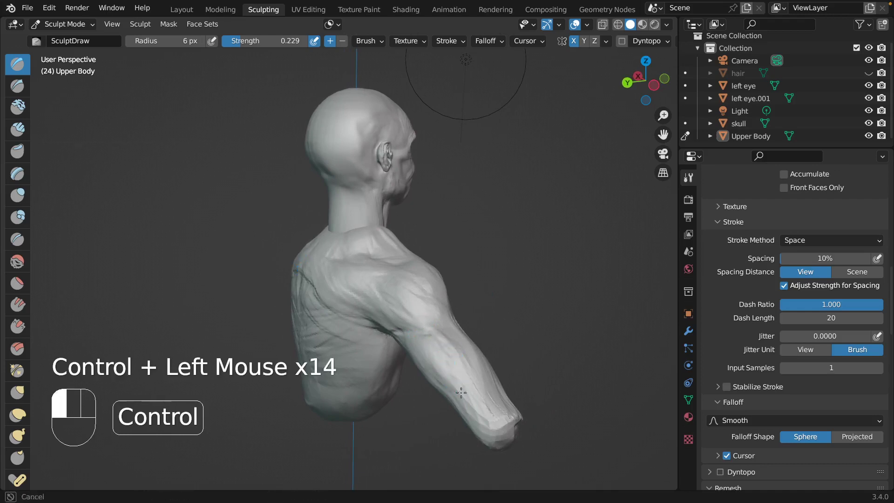
ctrl+click(451, 379)
ctrl+click(458, 382)
ctrl+click(459, 377)
ctrl+click(431, 341)
ctrl+click(428, 339)
ctrl+click(447, 362)
ctrl+click(449, 373)
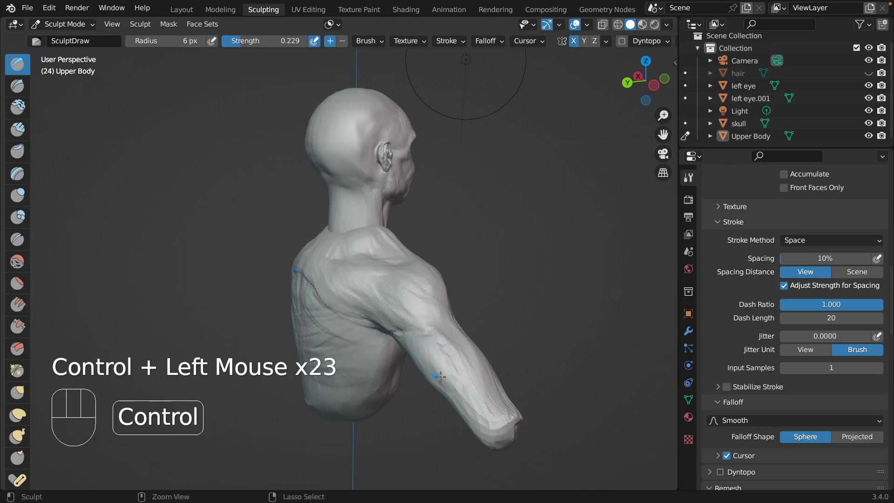
ctrl+click(446, 374)
Examine the shoulder, arm and armpit sculpting from the back, front, side and slightly above
scroll(446, 375, left, 5)
scroll(446, 374, left, 10)
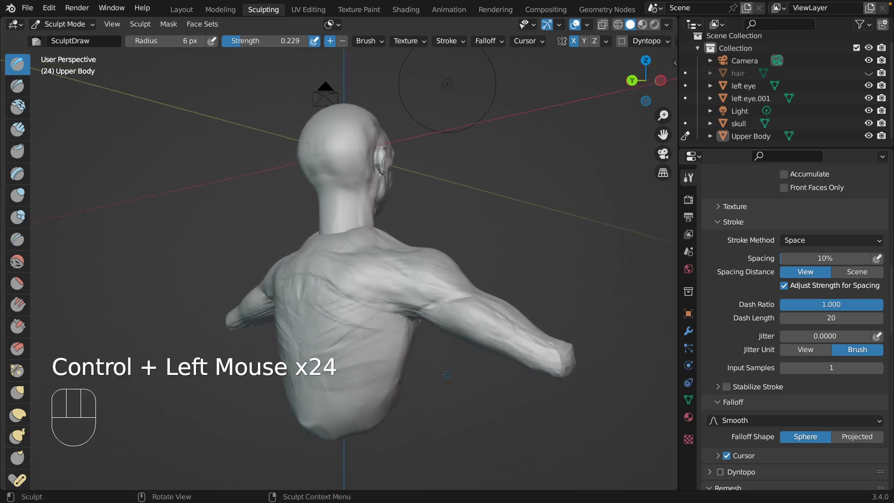
scroll(446, 374, left, 8)
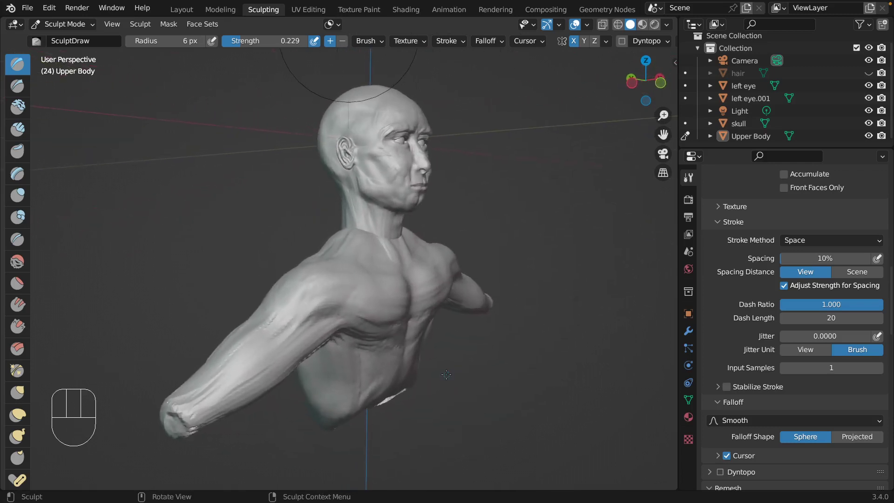
scroll(445, 374, left, 6)
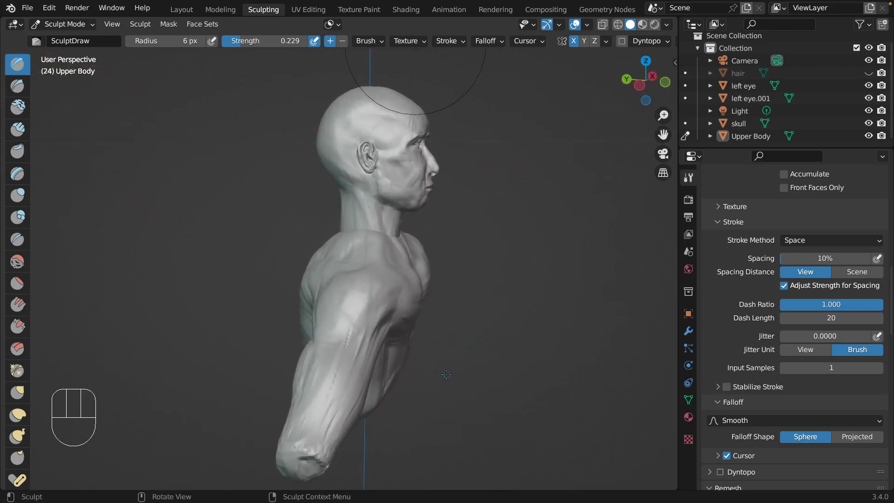
scroll(394, 304, left, 10)
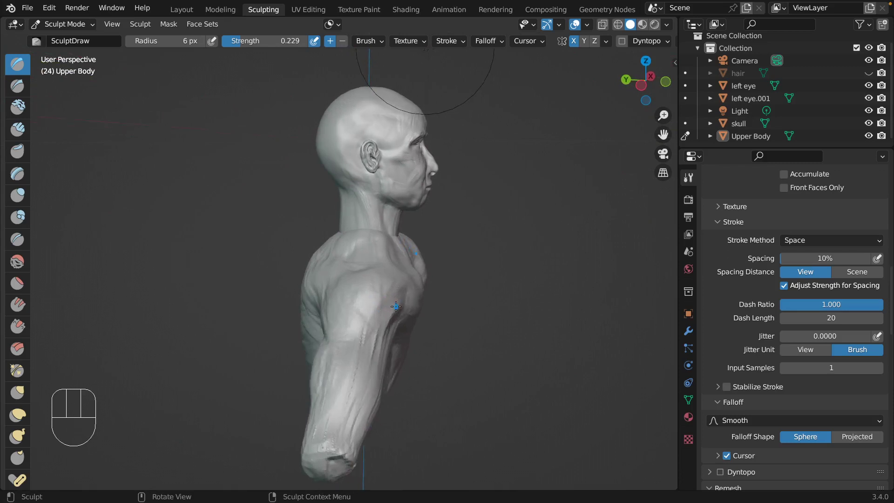
scroll(395, 306, left, 10)
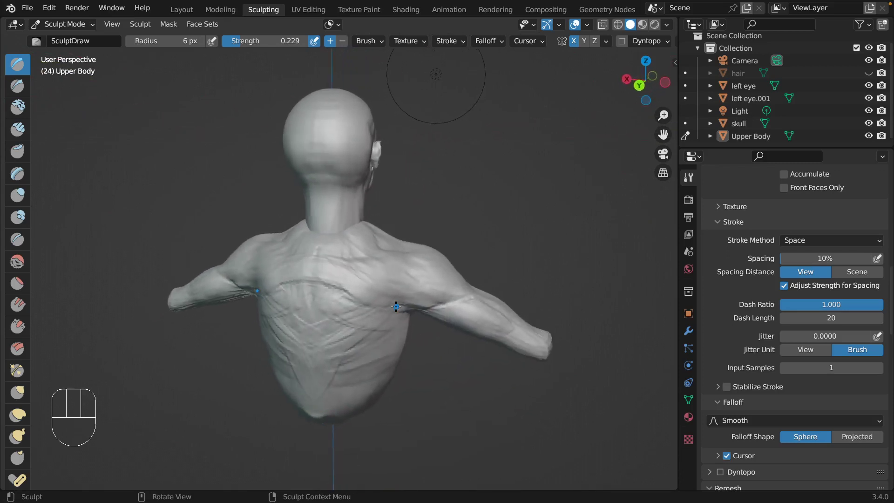
scroll(396, 306, left, 10)
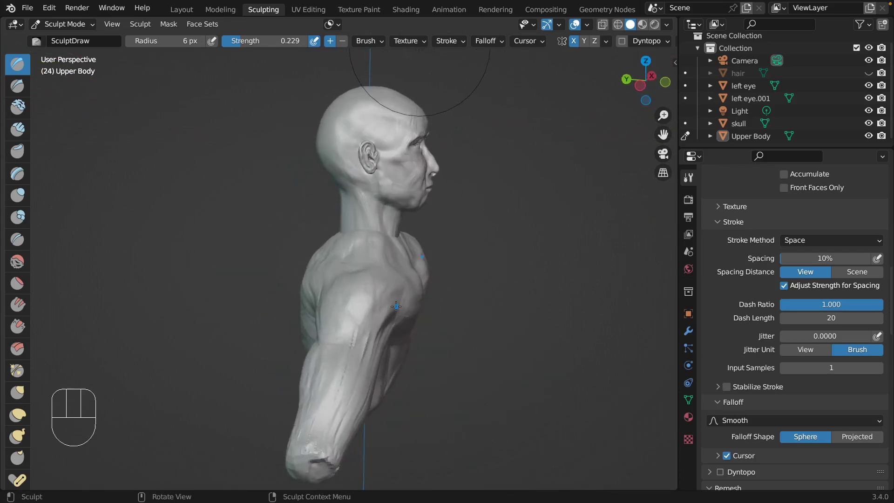
scroll(395, 306, left, 10)
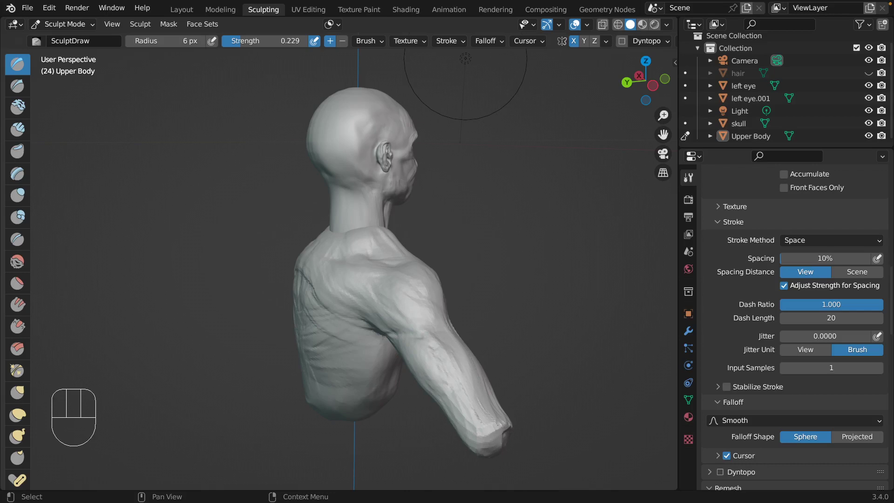
scroll(523, 248, left, 8)
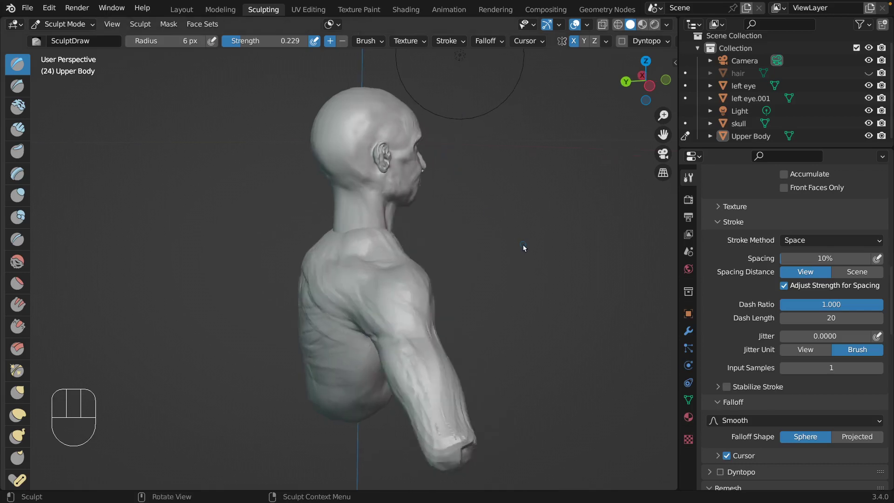
scroll(523, 248, left, 6)
scroll(523, 248, right, 4)
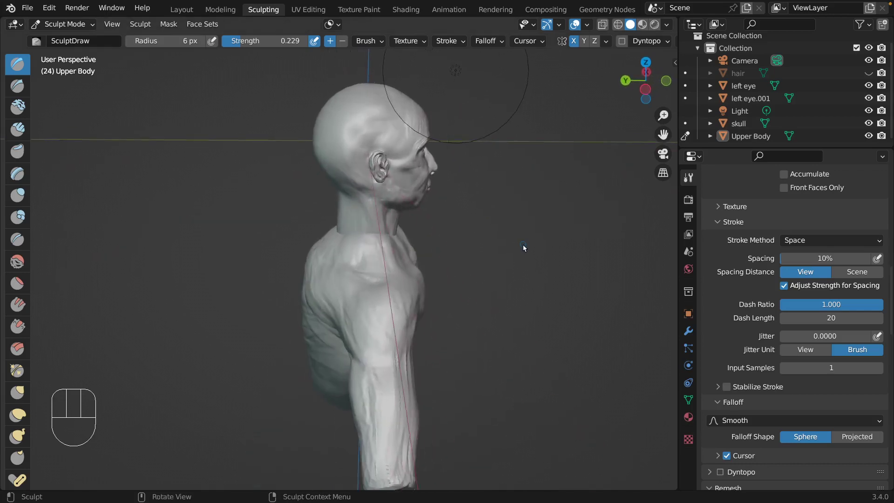
scroll(522, 248, left, 4)
scroll(523, 248, right, 3)
scroll(522, 248, left, 3)
scroll(358, 315, left, 3)
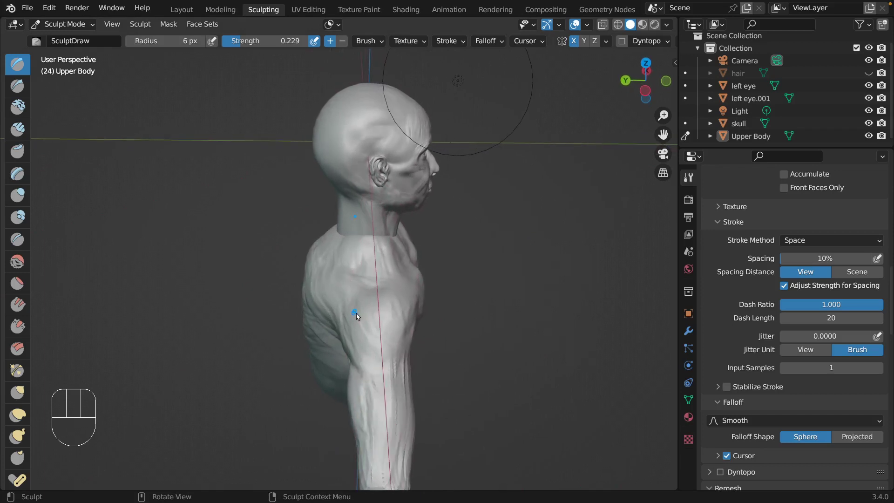
scroll(365, 317, right, 6)
scroll(365, 317, left, 1)
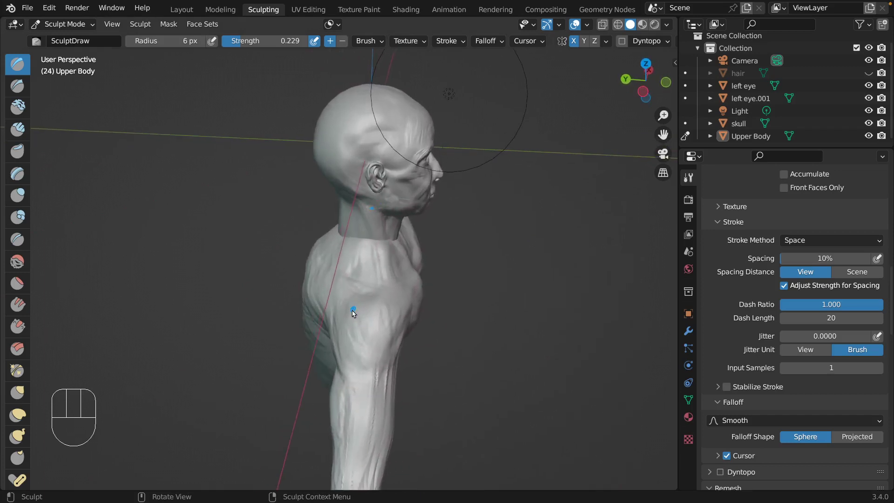
Carve a short groove down the outer rear side of the shoulder muscle with inverted Draw strokes
ctrl+click(351, 318)
ctrl+click(352, 319)
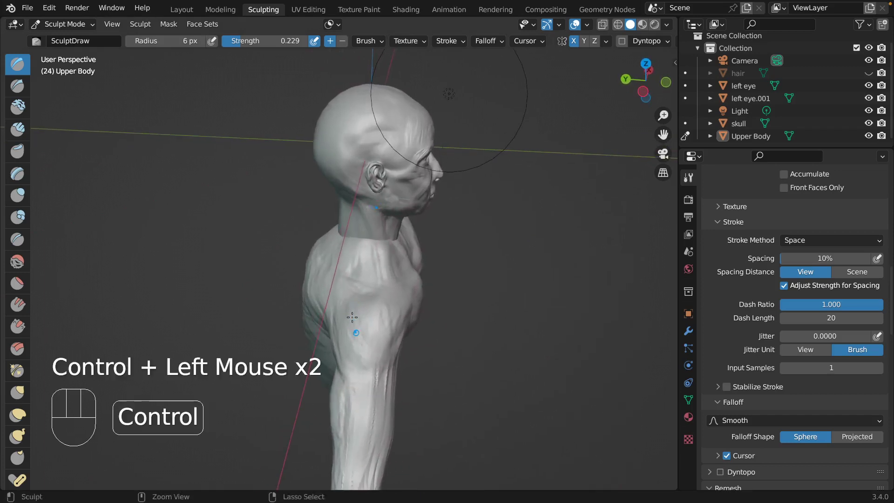
ctrl+click(351, 319)
ctrl+click(352, 321)
ctrl+click(354, 328)
ctrl+drag(355, 336, 358, 344)
ctrl+drag(350, 321, 357, 341)
ctrl+drag(351, 321, 361, 347)
Carve the crease from the shoulder muscle down to its lower end and across the outer upper arm
mouse_move(352, 315)
ctrl+mouse_down()
mouse_move(366, 378)
mouse_move(351, 380)
ctrl+mouse_up()
ctrl+click(352, 373)
ctrl+click(356, 375)
ctrl+drag(353, 381, 355, 382)
mouse_move(356, 382)
ctrl+mouse_down()
mouse_move(371, 386)
mouse_move(391, 352)
ctrl+mouse_up()
Carve the crease separating the shoulder muscle from the front upper arm with inverted Draw strokes
middle_drag(391, 350, 277, 310)
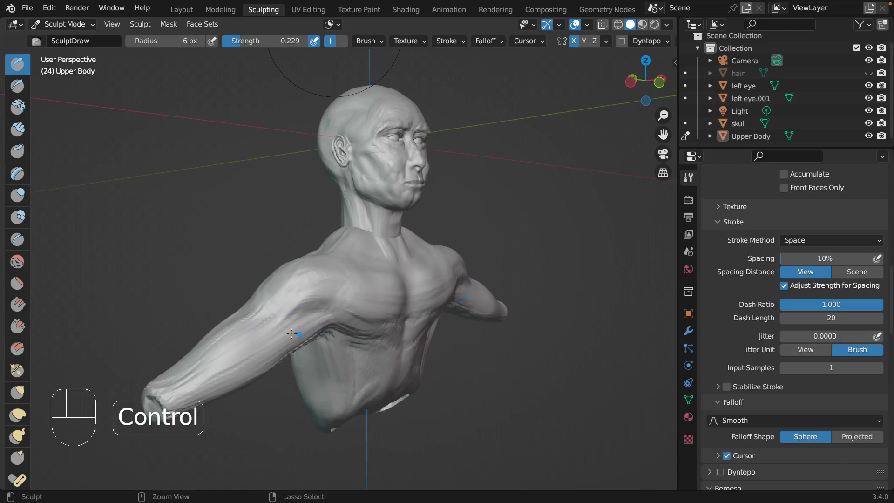
ctrl+drag(290, 319, 301, 310)
mouse_move(299, 315)
ctrl+mouse_down()
mouse_move(306, 307)
mouse_move(289, 315)
ctrl+mouse_up()
ctrl+drag(291, 316, 292, 320)
ctrl+drag(293, 320, 311, 317)
ctrl+drag(311, 318, 312, 317)
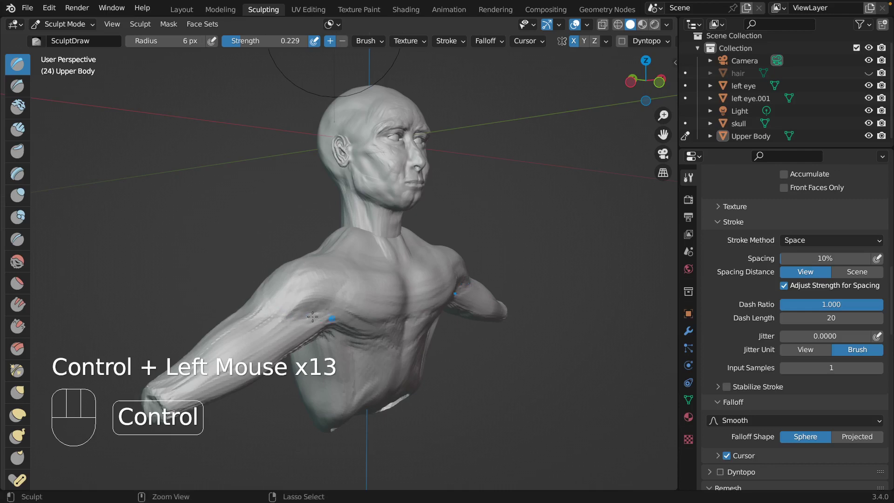
Set the Clay Strips brush to 28 px radius and build up the shoulder muscle's lower front edge
click(17, 129)
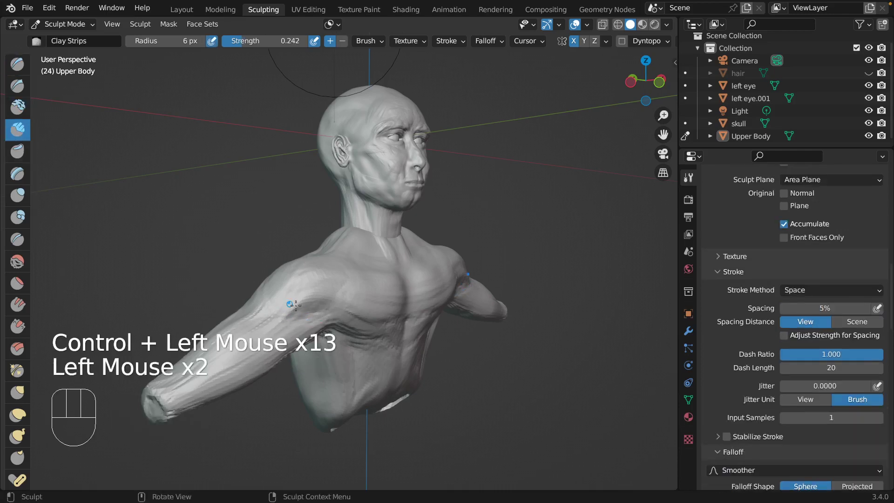
key(f)
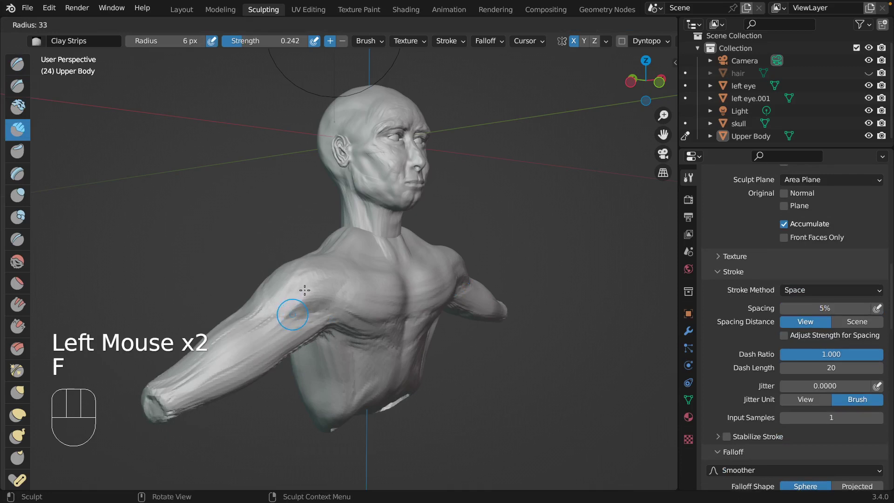
click(301, 297)
drag(292, 315, 315, 308)
drag(295, 315, 320, 311)
drag(305, 314, 317, 307)
Add volume with Clay Strips from the front edge up across the middle of the shoulder muscle
drag(321, 306, 301, 303)
mouse_move(307, 304)
mouse_down()
mouse_move(280, 303)
mouse_move(298, 297)
mouse_up()
mouse_move(299, 298)
mouse_down()
mouse_move(307, 293)
mouse_move(298, 285)
mouse_up()
drag(282, 295, 293, 288)
drag(280, 298, 282, 289)
drag(284, 304, 302, 289)
drag(285, 298, 275, 290)
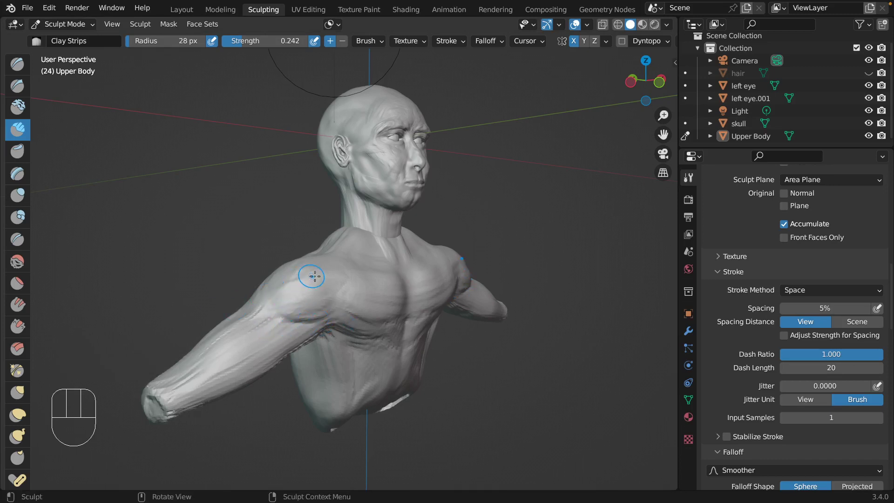
Thicken the lower tip of the shoulder muscle where it meets the upper arm with Clay Strips
drag(280, 318, 294, 308)
mouse_move(279, 313)
mouse_down()
mouse_move(292, 308)
mouse_move(288, 300)
mouse_up()
mouse_move(275, 313)
mouse_down()
mouse_move(267, 317)
mouse_move(305, 309)
mouse_up()
drag(278, 315, 298, 309)
Set the Draw brush to 9 px radius and carve a diagonal groove on the shoulder muscle's outer side
scroll(410, 258, left, 10)
scroll(409, 259, right, 6)
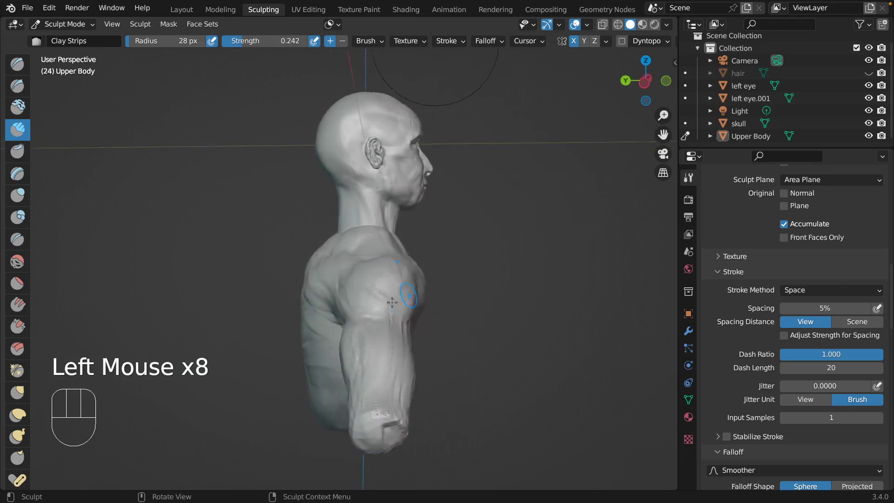
scroll(405, 289, right, 6)
scroll(361, 328, right, 8)
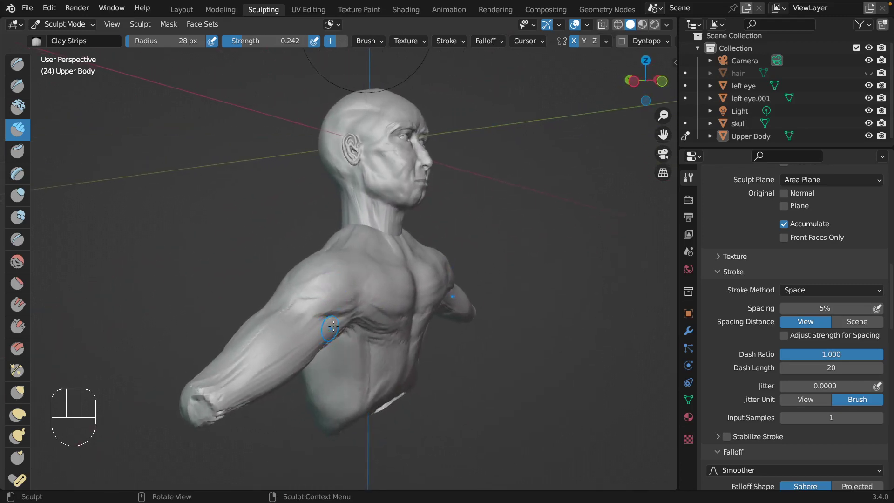
scroll(306, 343, right, 10)
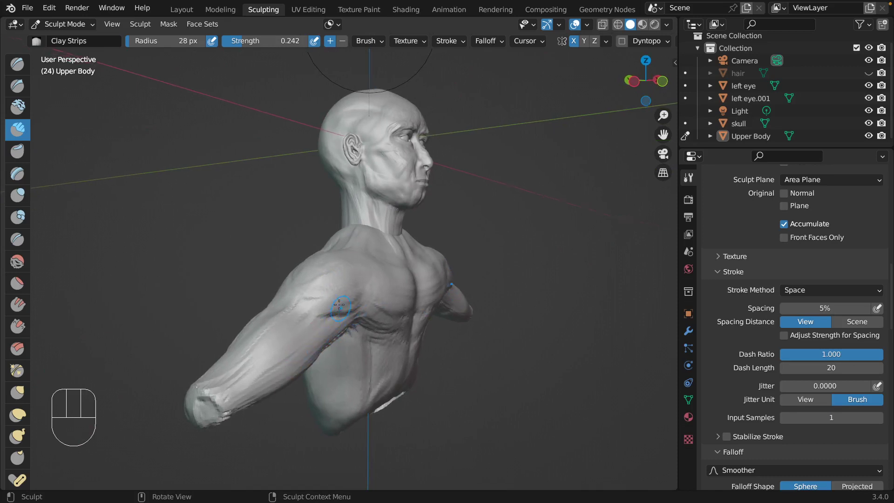
middle_drag(417, 330, 424, 338)
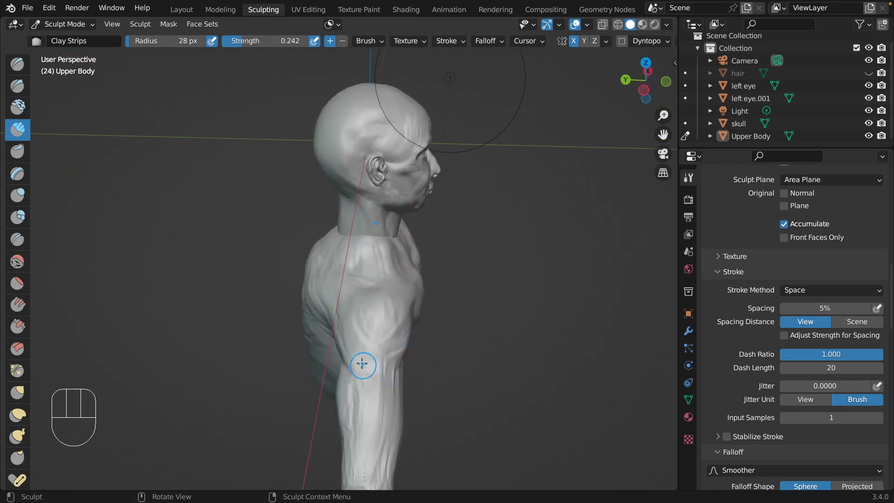
click(18, 64)
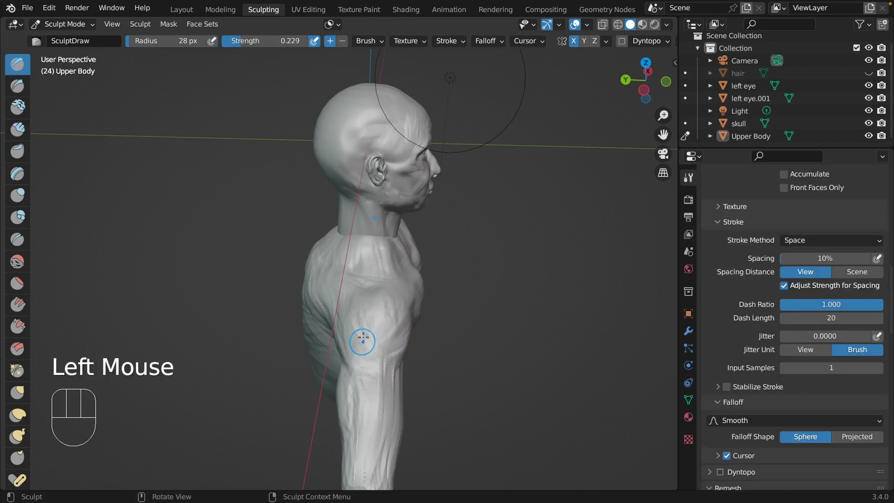
key(f)
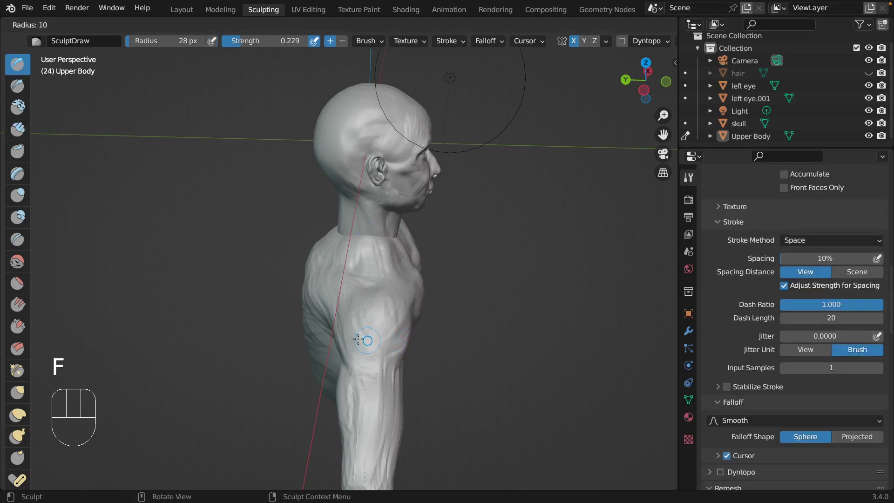
click(357, 341)
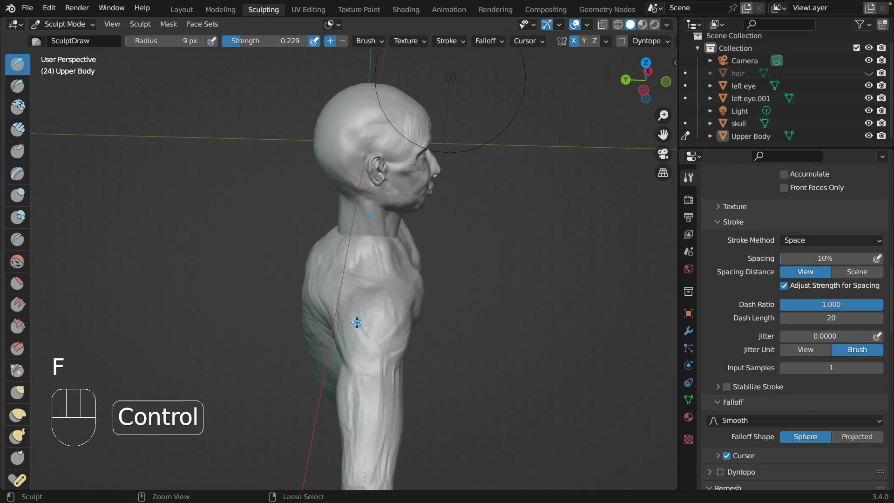
ctrl+drag(357, 324, 373, 355)
ctrl+drag(360, 332, 373, 358)
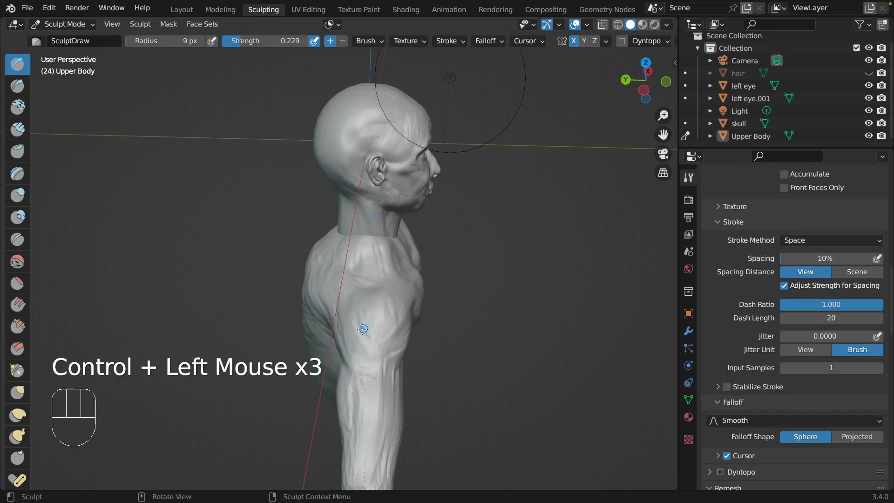
Carve fine grooves along the outer upper arm just below the shoulder muscle with short inverted Draw strokes
middle_drag(362, 329, 360, 386)
ctrl+click(384, 362)
ctrl+click(387, 365)
ctrl+click(388, 366)
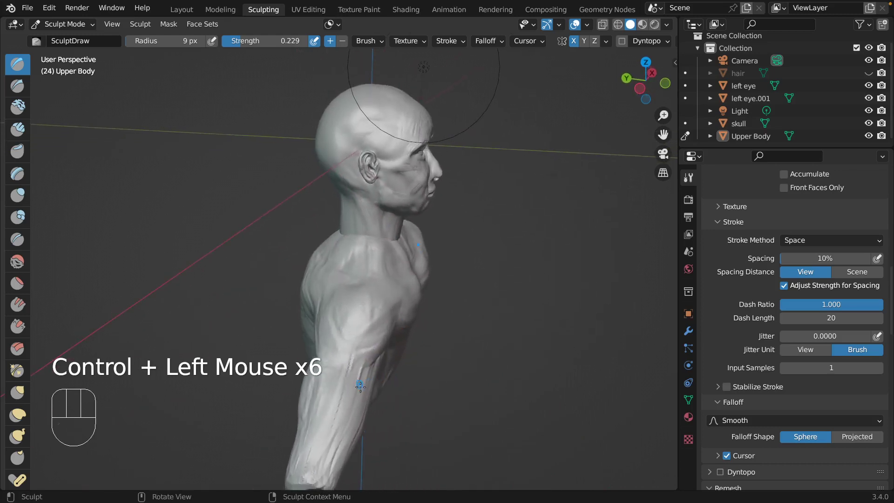
ctrl+click(357, 385)
ctrl+click(356, 392)
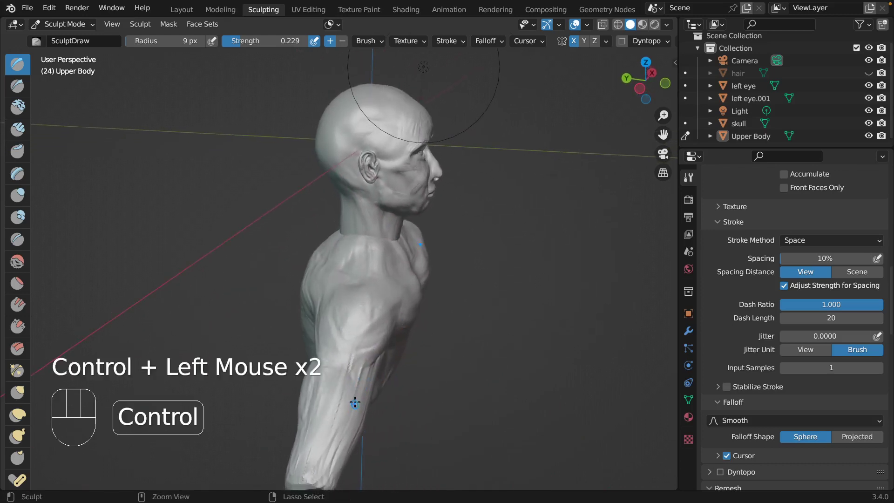
ctrl+click(354, 402)
ctrl+click(356, 401)
ctrl+click(361, 398)
ctrl+click(365, 394)
Examine the shoulder and arm from the front and side, ending in the right orthographic view
middle_drag(379, 366, 299, 356)
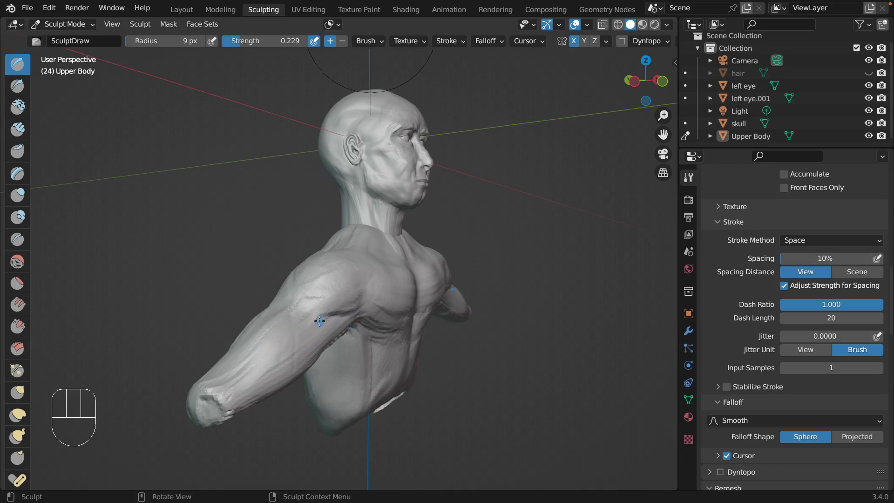
scroll(362, 338, left, 5)
scroll(363, 338, right, 8)
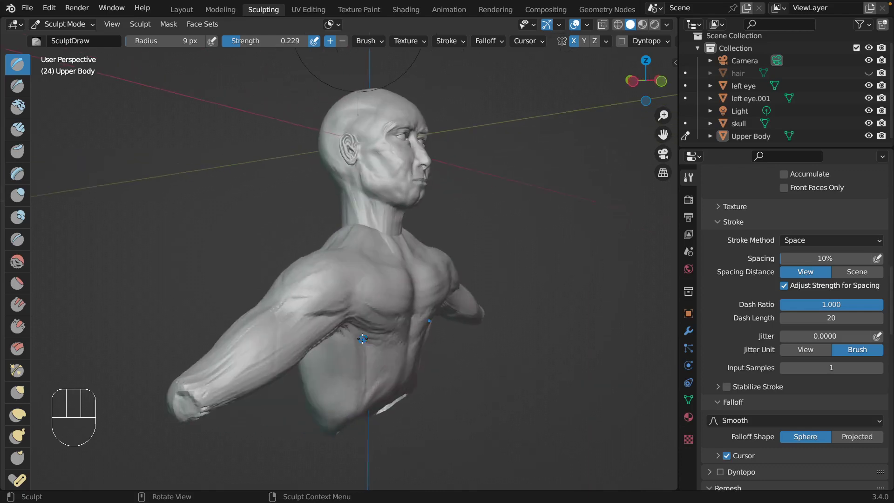
scroll(363, 338, down, 3)
scroll(362, 338, left, 5)
scroll(362, 338, up, 3)
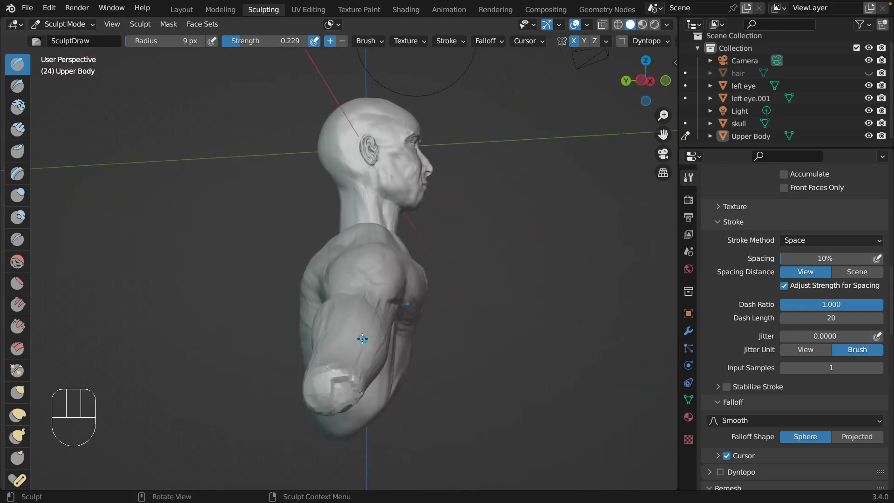
key(KP_3)
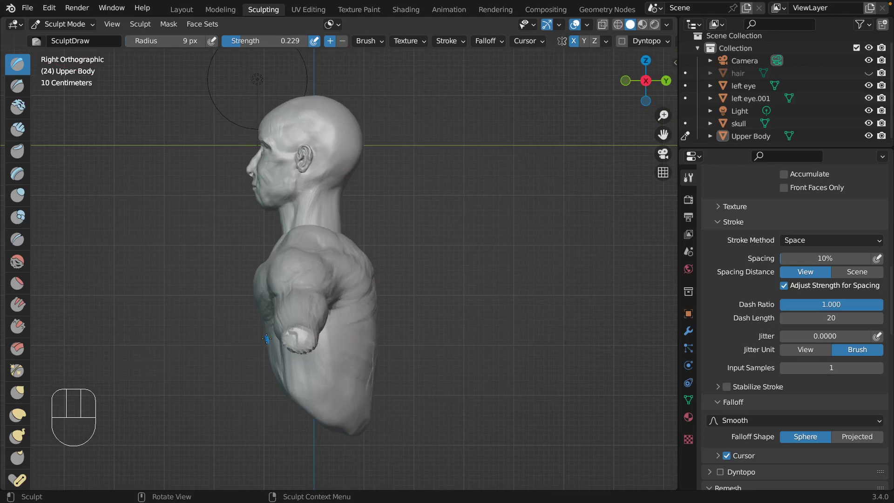
Set the Grab brush to 188 px radius and pull the front of the torso below the chest outward in the side view
click(17, 392)
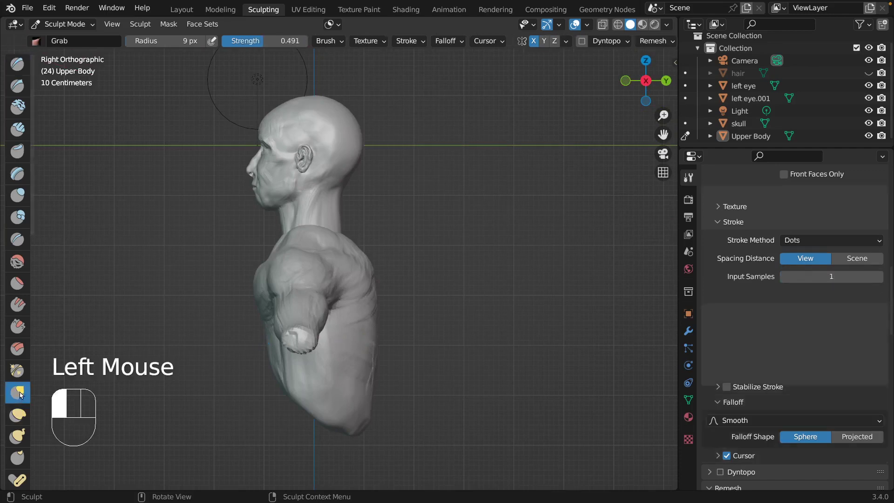
key(f)
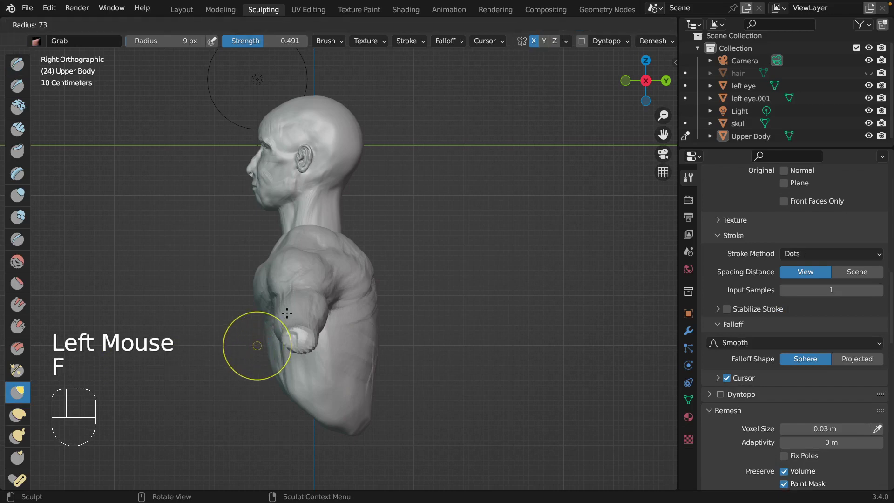
click(337, 272)
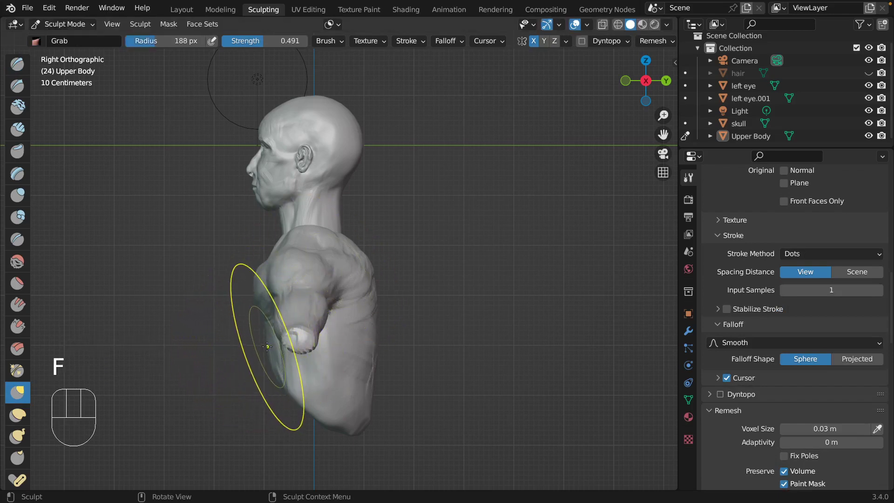
mouse_move(268, 347)
mouse_down()
mouse_move(256, 356)
mouse_move(255, 338)
mouse_move(254, 357)
mouse_up()
drag(259, 353, 251, 360)
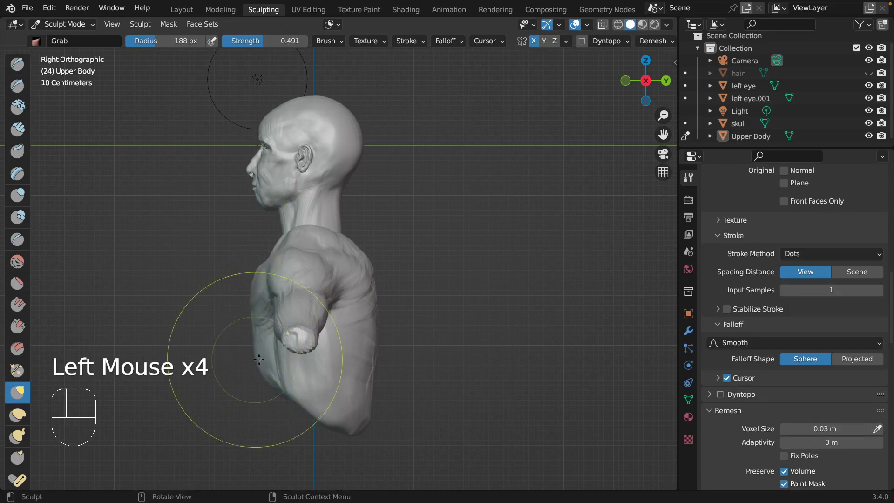
Reshape the sides of the rib cage, the lower front of the torso and the back contour with Grab strokes
mouse_move(290, 340)
middle_down()
mouse_move(354, 332)
mouse_move(372, 358)
mouse_move(387, 344)
mouse_move(426, 343)
mouse_move(409, 379)
middle_up()
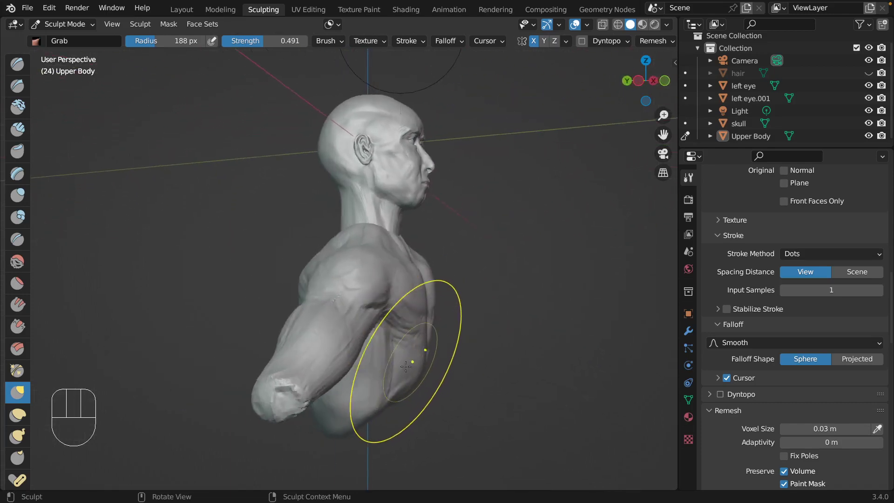
mouse_move(389, 369)
mouse_down()
mouse_move(402, 374)
mouse_move(398, 353)
mouse_up()
mouse_move(398, 354)
middle_down()
mouse_move(416, 331)
mouse_move(405, 368)
middle_up()
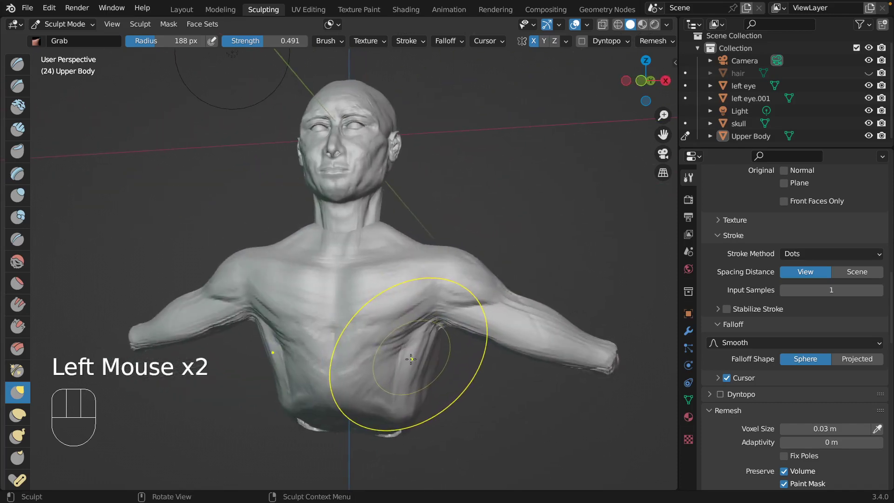
drag(406, 368, 409, 375)
mouse_move(410, 376)
middle_down()
mouse_move(399, 379)
mouse_move(409, 389)
mouse_move(375, 373)
mouse_move(365, 403)
mouse_move(358, 393)
middle_up()
drag(358, 393, 358, 426)
drag(357, 427, 377, 352)
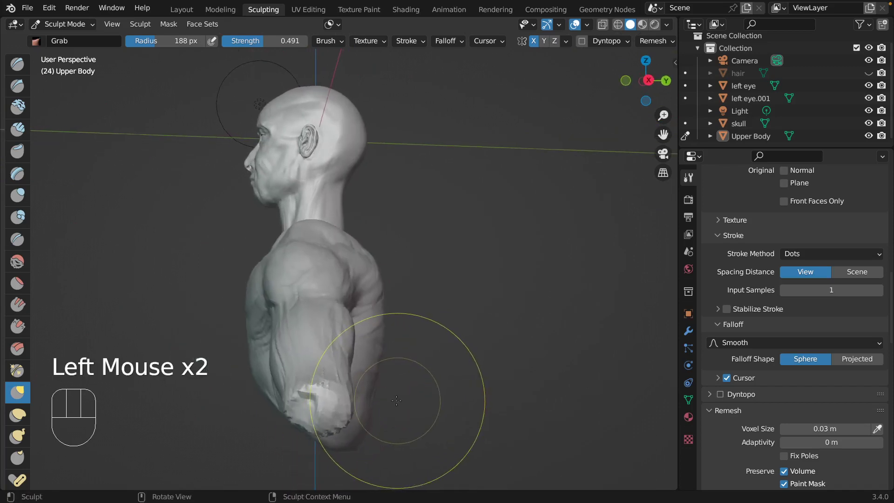
drag(375, 353, 373, 351)
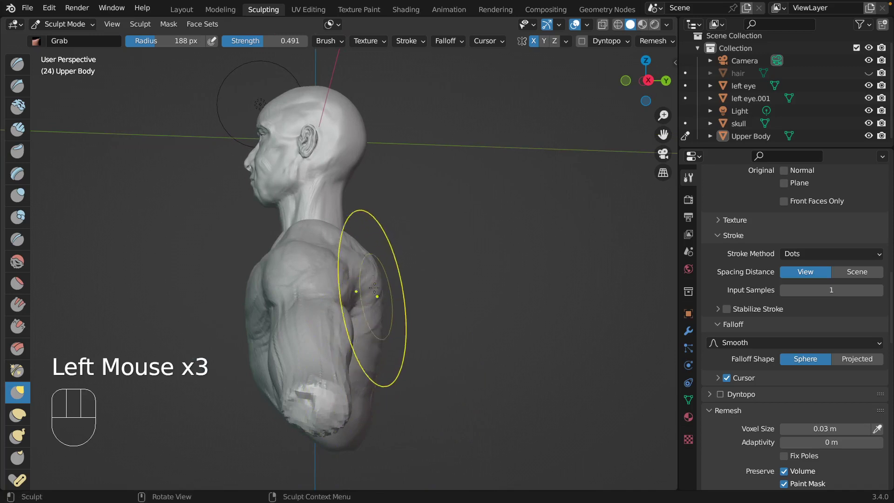
Adjust the upper back and rear shoulder contour with small Grab strokes from the side and rear
drag(376, 279, 368, 262)
middle_drag(409, 265, 378, 266)
drag(359, 269, 356, 271)
scroll(363, 263, right, 3)
scroll(359, 264, right, 10)
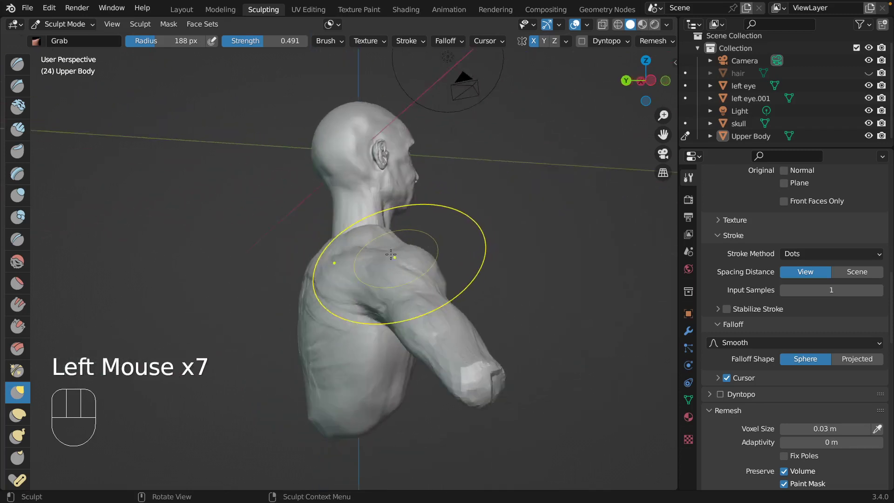
scroll(390, 255, right, 5)
drag(331, 242, 336, 242)
Examine the bust from the front, side and rear, previewing it in Rendered and Material Preview shading before returning to Solid shading
scroll(350, 248, right, 10)
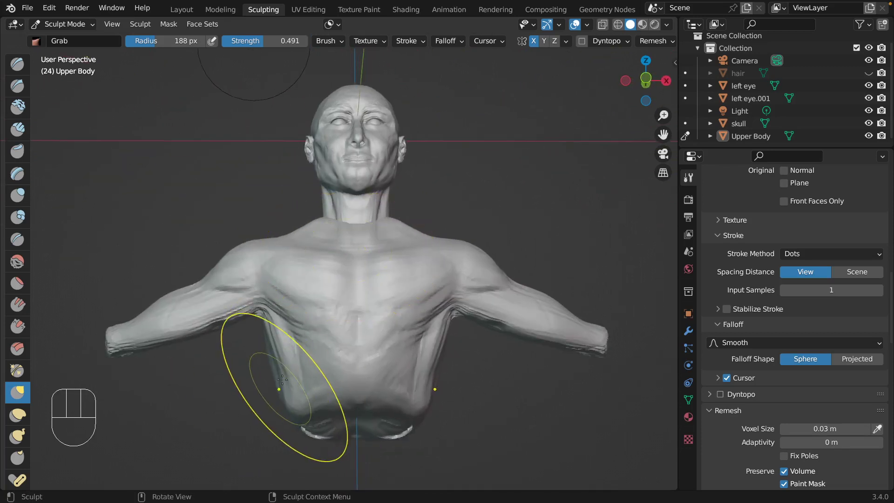
scroll(282, 378, right, 3)
scroll(282, 379, left, 10)
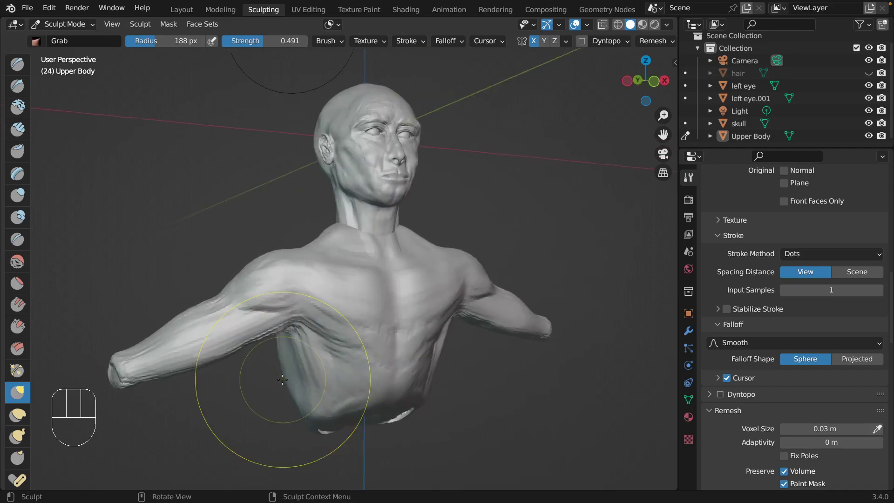
scroll(282, 379, right, 12)
scroll(282, 379, left, 5)
scroll(282, 379, right, 8)
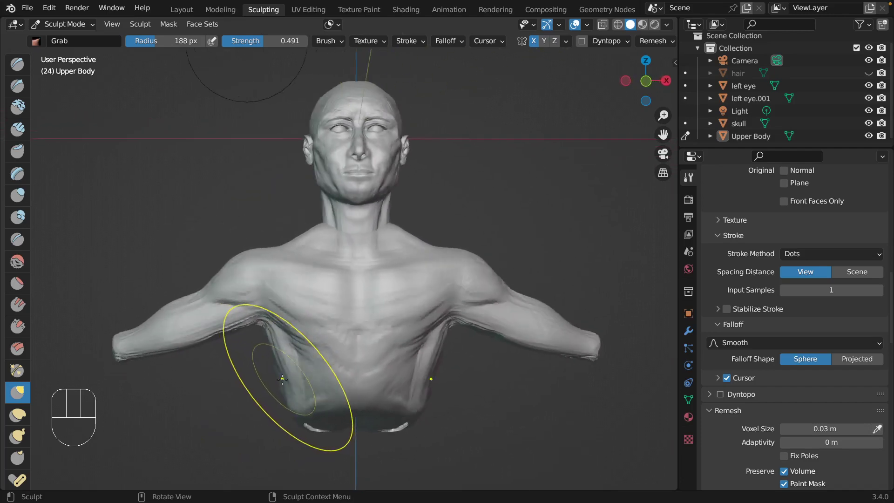
scroll(282, 379, left, 10)
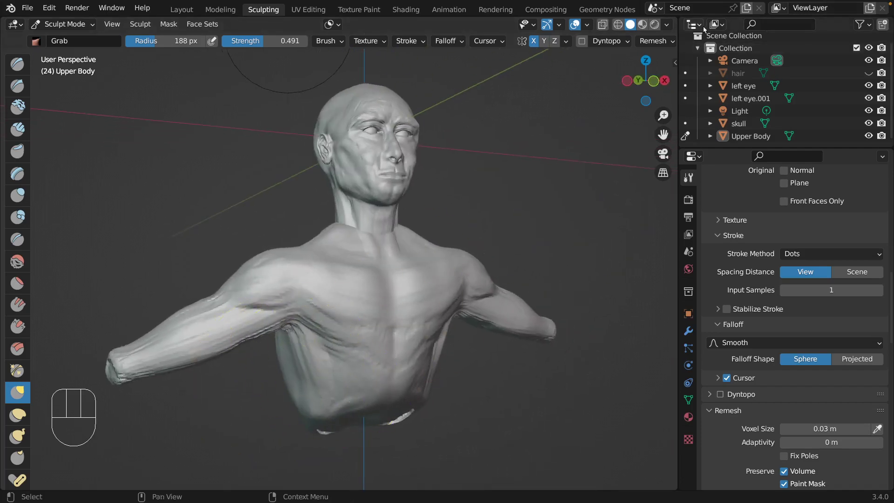
click(654, 24)
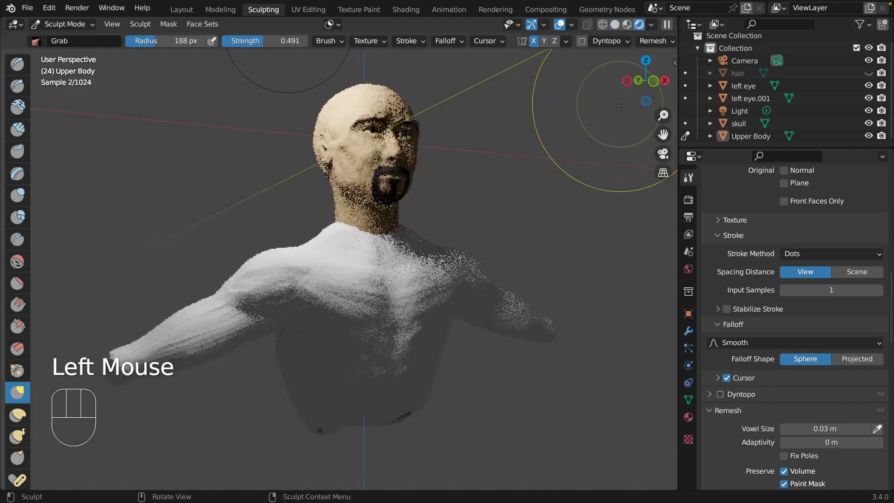
scroll(408, 298, left, 20)
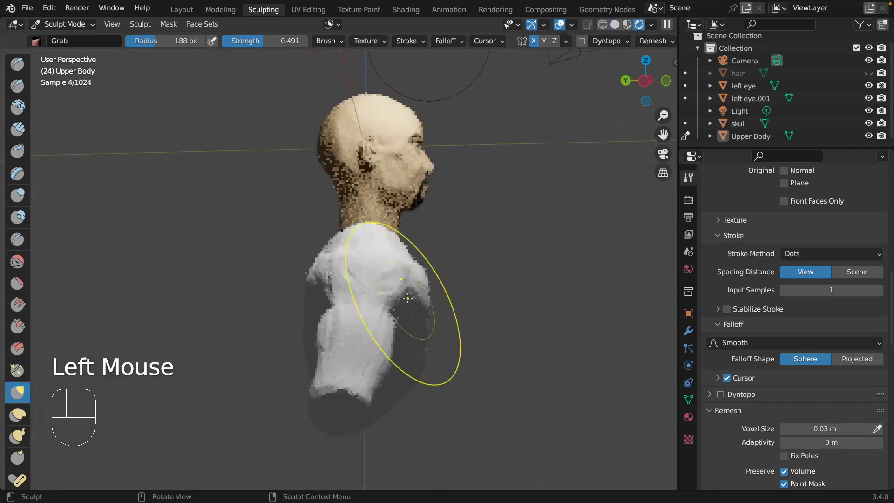
scroll(408, 297, left, 20)
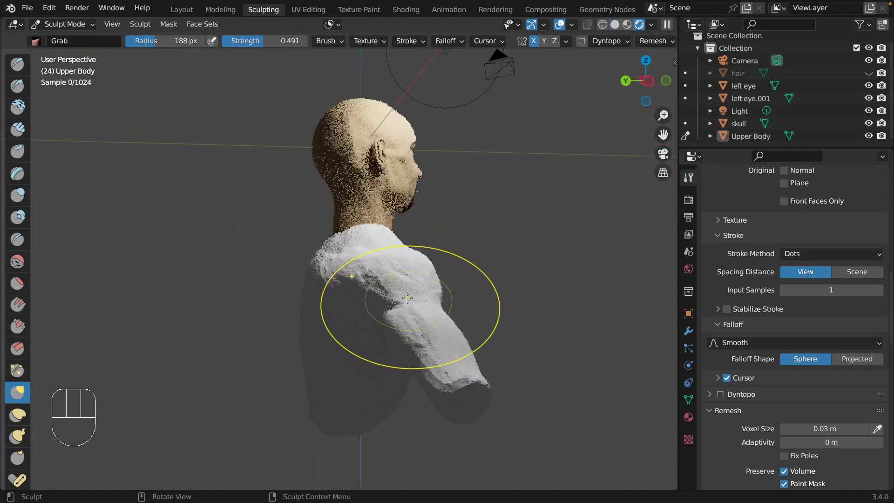
scroll(408, 298, left, 10)
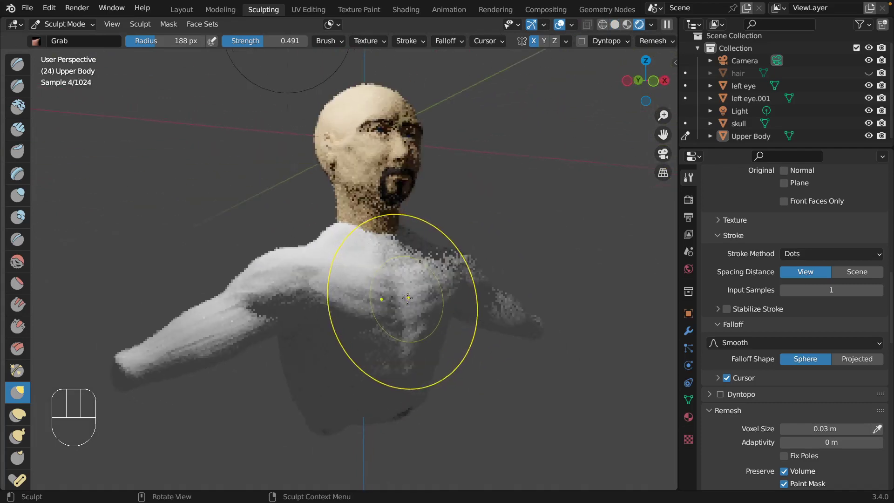
scroll(488, 267, up, 4)
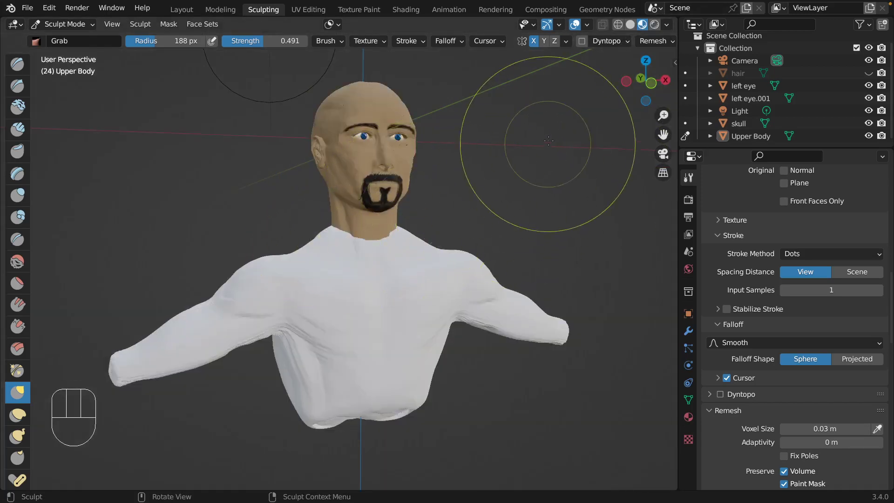
click(630, 24)
Voxel remesh the Upper Body mesh at a voxel size of 0.03 m and check the shoulder from the side
mouse_move(561, 187)
middle_down()
mouse_move(453, 234)
mouse_move(494, 224)
middle_up()
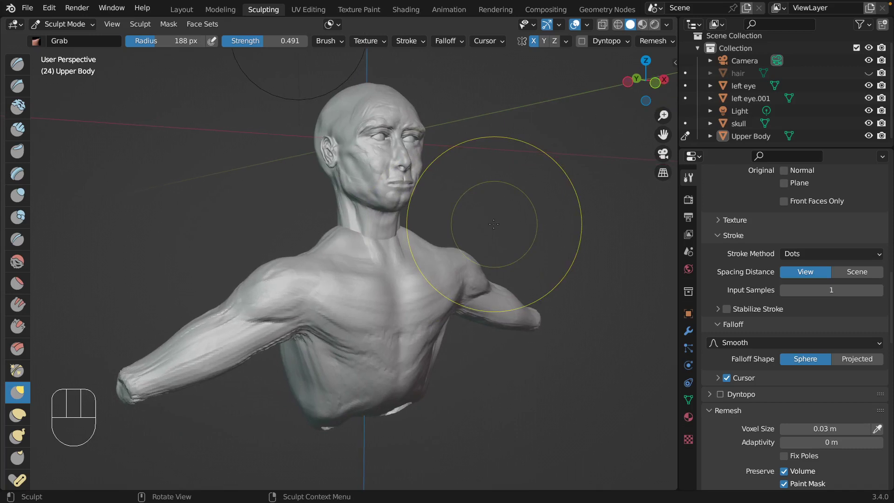
key(ctrl)
key(ctrl+r)
ctrl+click(494, 224)
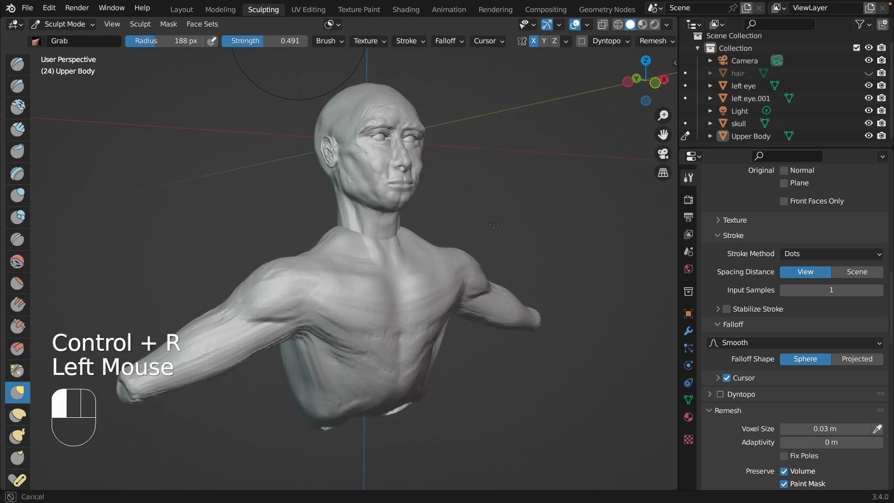
key(ctrl+r)
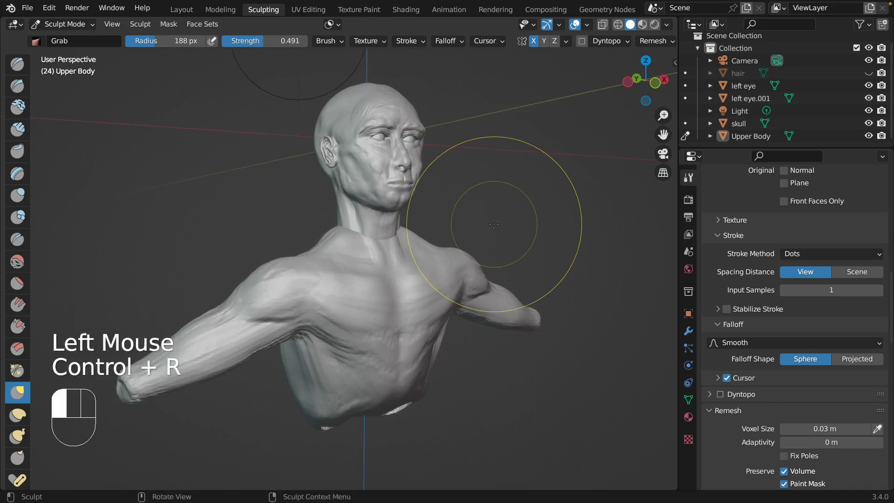
middle_drag(494, 224, 493, 224)
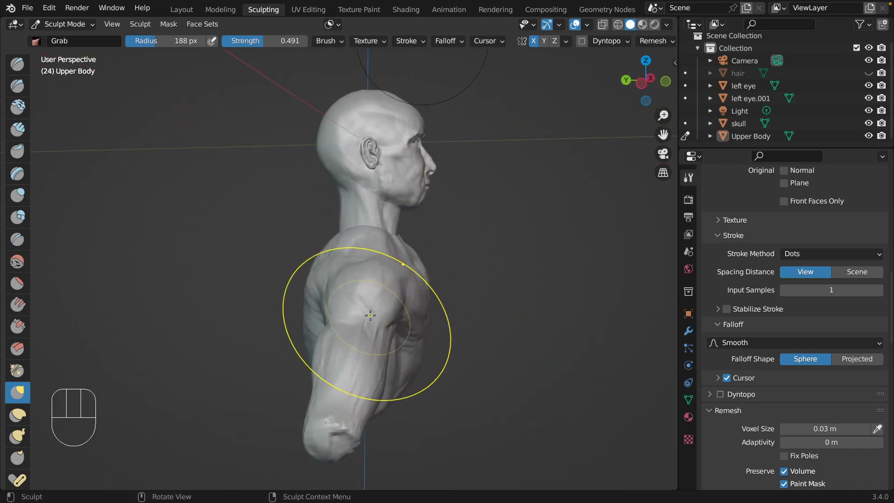
mouse_move(365, 317)
middle_down()
mouse_move(449, 322)
mouse_move(438, 305)
middle_up()
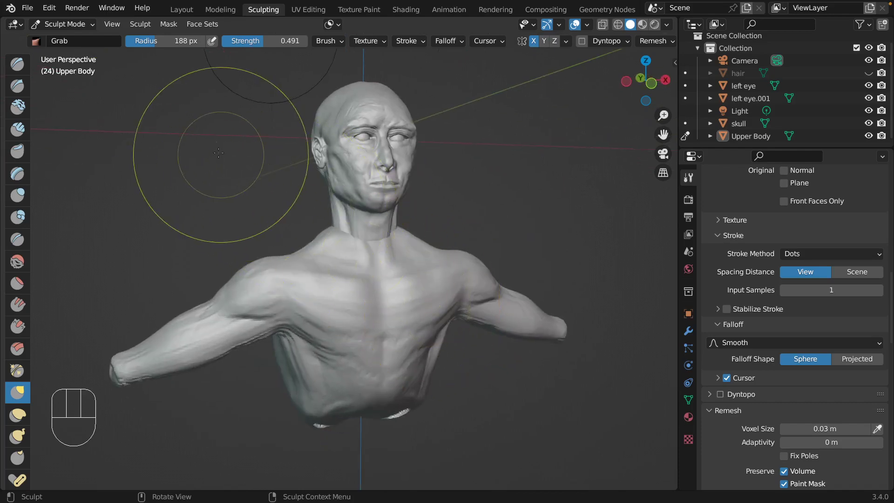
Switch to Object Mode, raise the Upper Body about 0.07 m along the global Z axis towards the neck, and deselect it
click(93, 27)
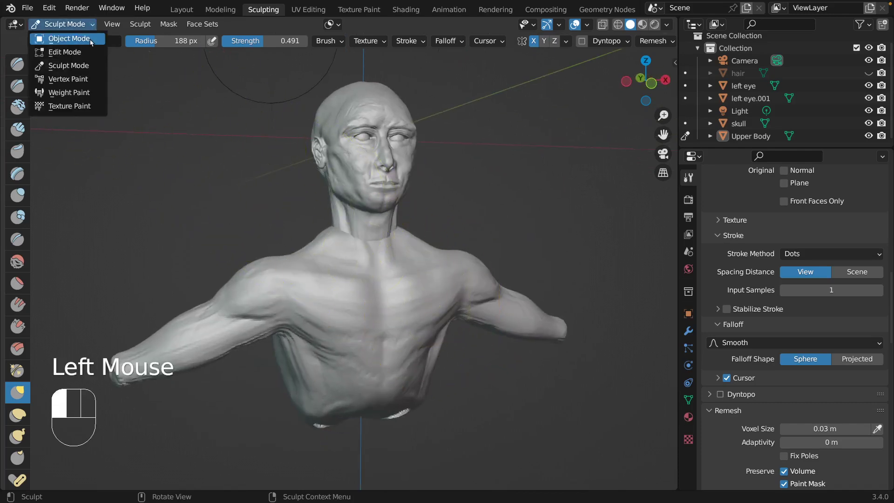
click(70, 39)
scroll(347, 244, left, 5)
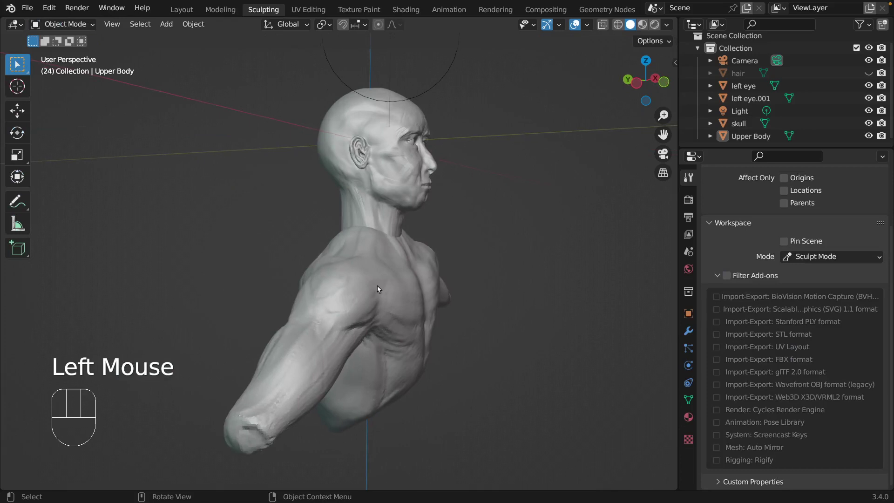
click(419, 290)
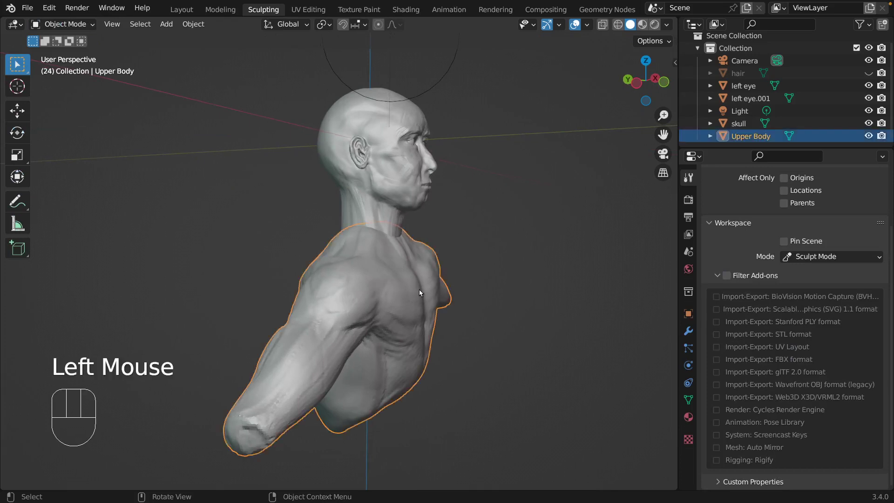
key(g)
key(z)
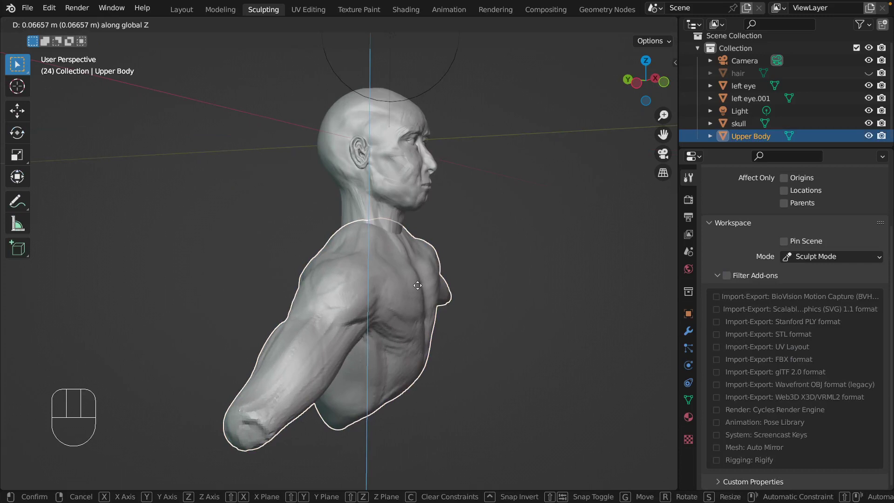
click(417, 286)
click(550, 315)
Examine the neck joint, shoulders, arms and torso from the side, rear and front
scroll(546, 312, left, 10)
scroll(546, 312, right, 4)
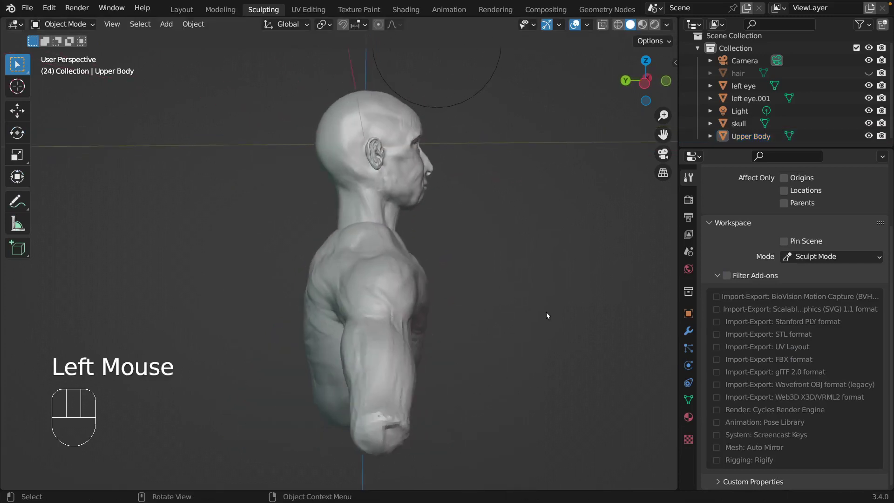
scroll(546, 312, right, 4)
scroll(546, 311, right, 10)
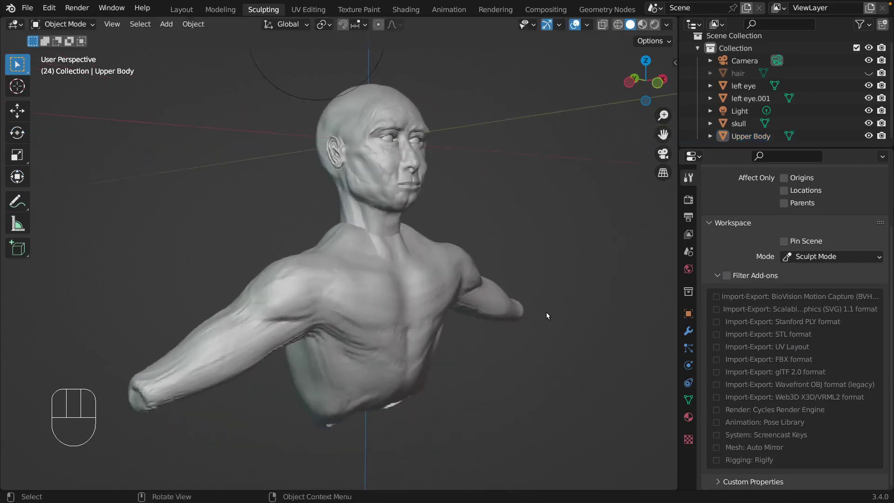
scroll(546, 312, right, 10)
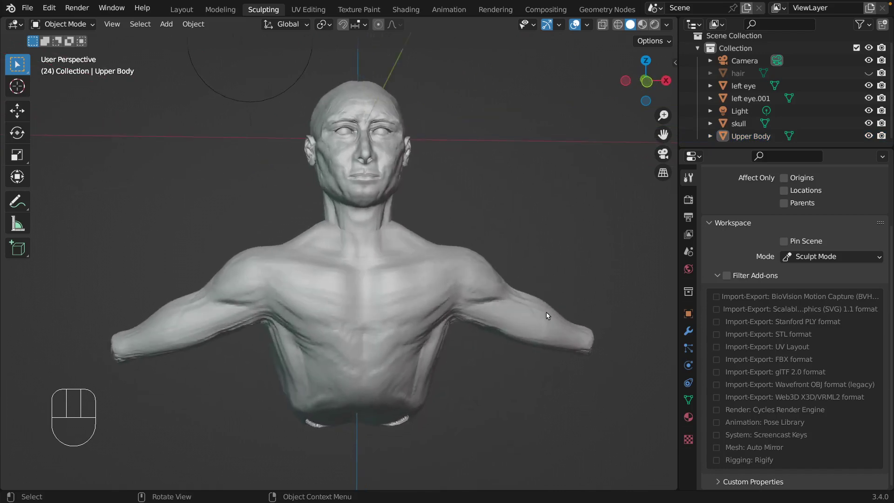
scroll(547, 316, right, 12)
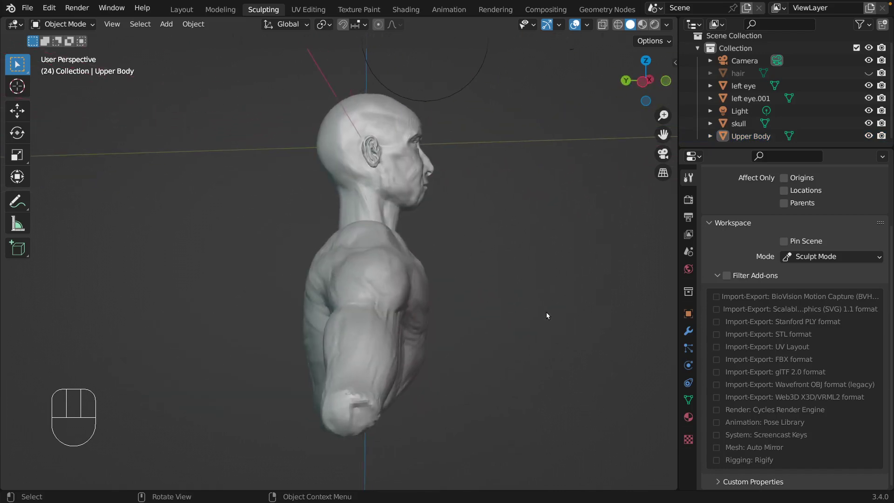
scroll(546, 315, right, 12)
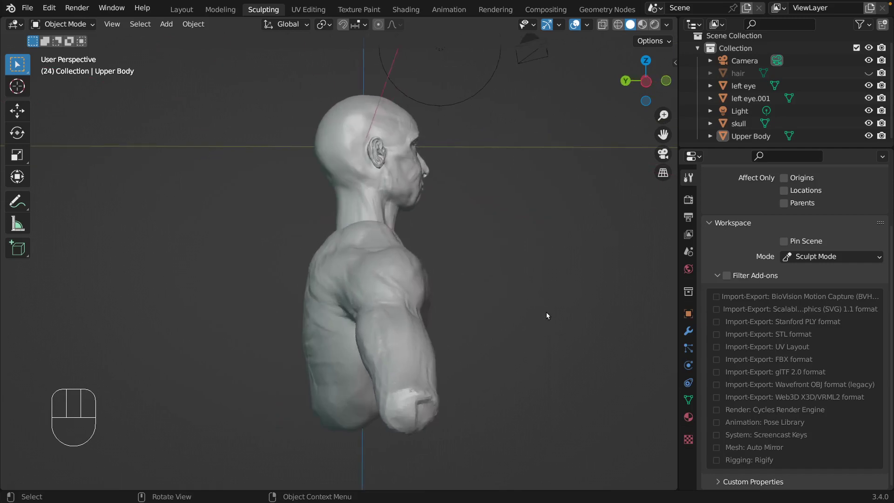
scroll(546, 315, right, 4)
scroll(546, 315, right, 6)
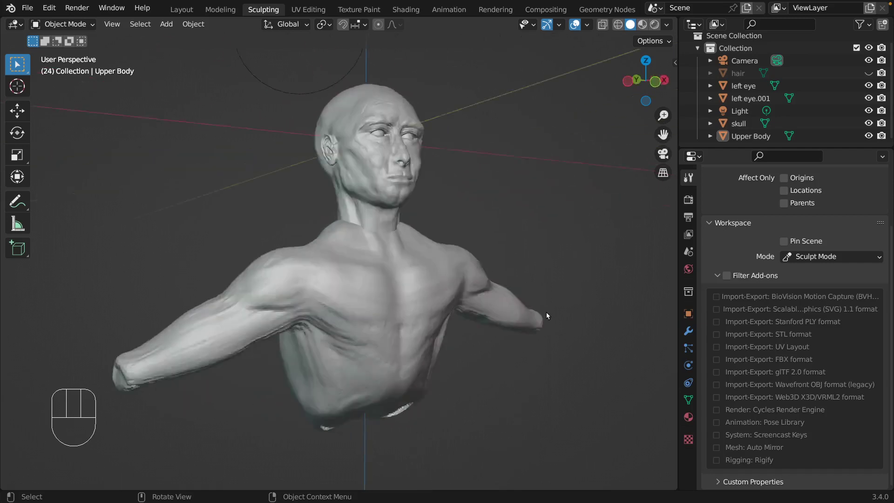
scroll(546, 315, right, 1)
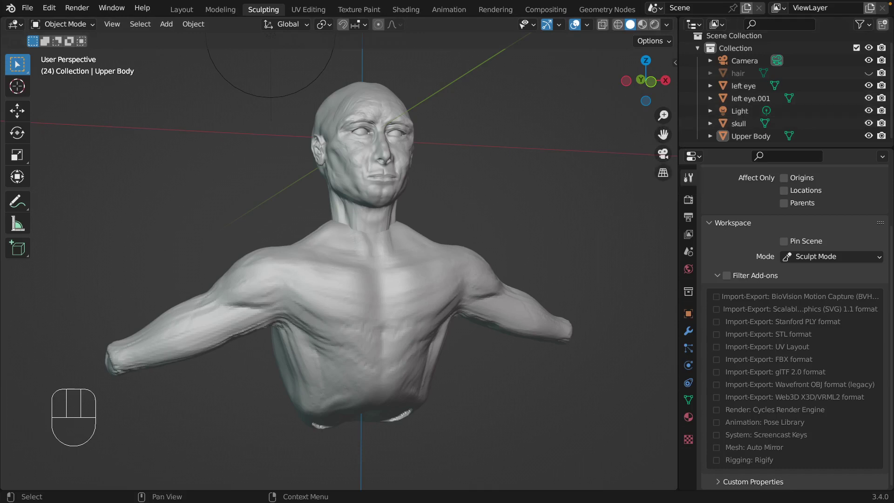
click(490, 166)
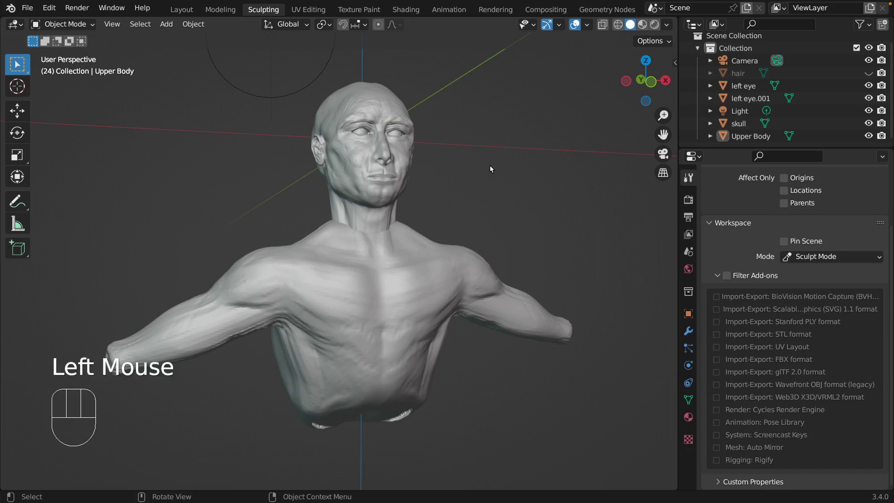